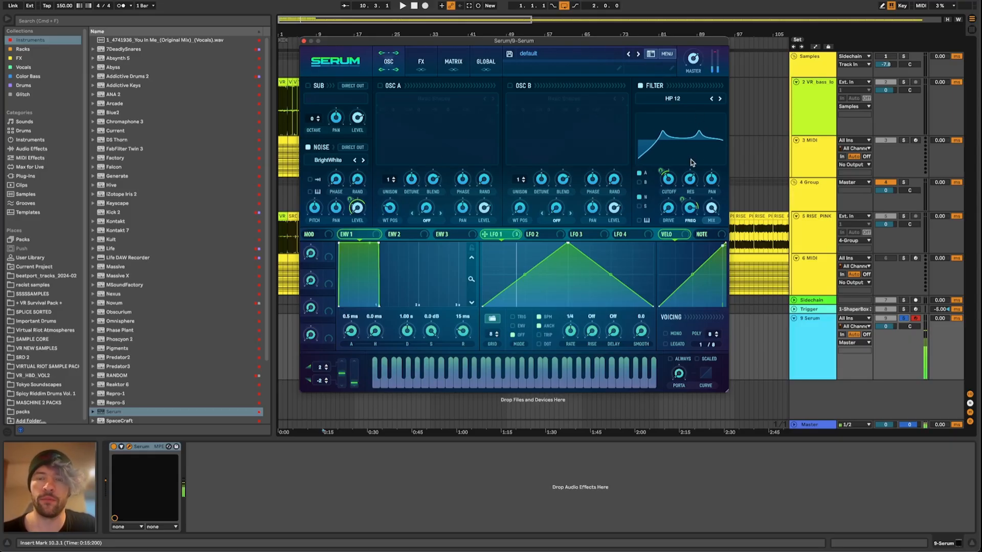
# Step: Adjust the Cutoff and Freq controls of Serum's filter and close the synth window
pyautogui.moveTo(671, 183); pyautogui.dragTo(671, 181)
pyautogui.moveTo(688, 213)
pyautogui.mouseDown()
pyautogui.moveTo(682, 195)
pyautogui.moveTo(689, 212)
pyautogui.mouseUp()
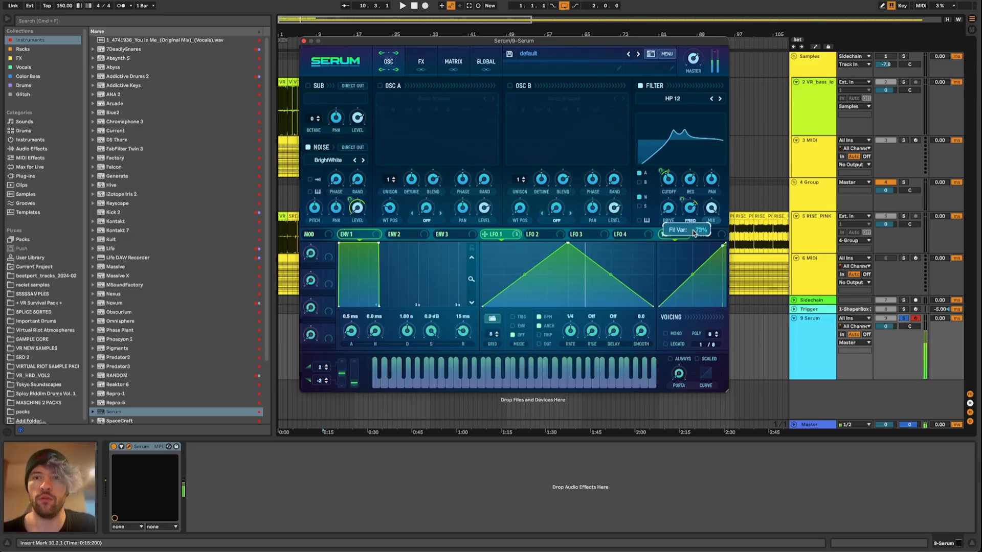
pyautogui.click(304, 41)
# Step: Copy the long MIDI clip from track 6 MIDI onto the Serum track, starting at bar 289
pyautogui.press('-')
pyautogui.click(429, 256)
pyautogui.click(428, 258)
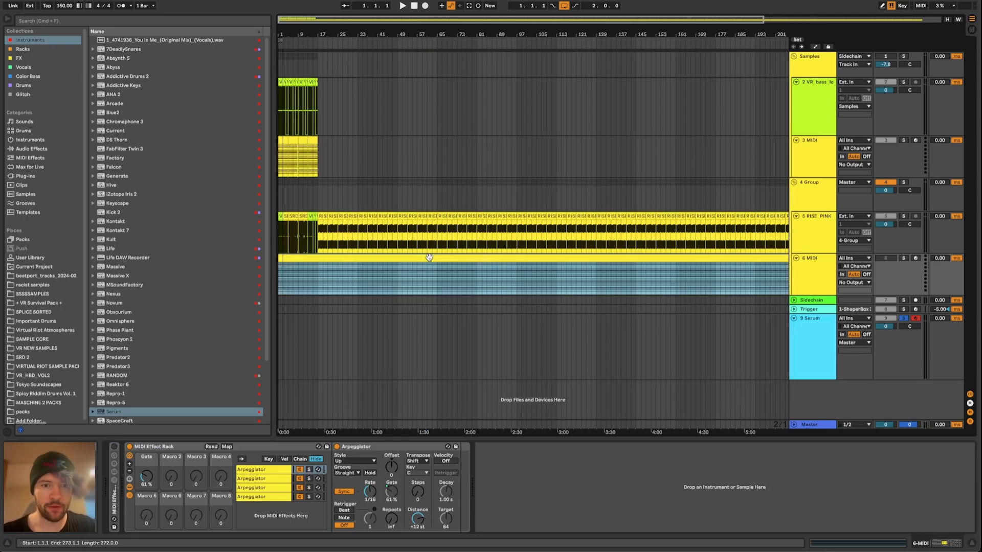
pyautogui.hscroll(7, 578, 284)
pyautogui.click(787, 341)
# Step: In Serum, disable the filter and enable oscillator A with the Analog Basic Shapes wavetable at its sine wave position
pyautogui.click(129, 447)
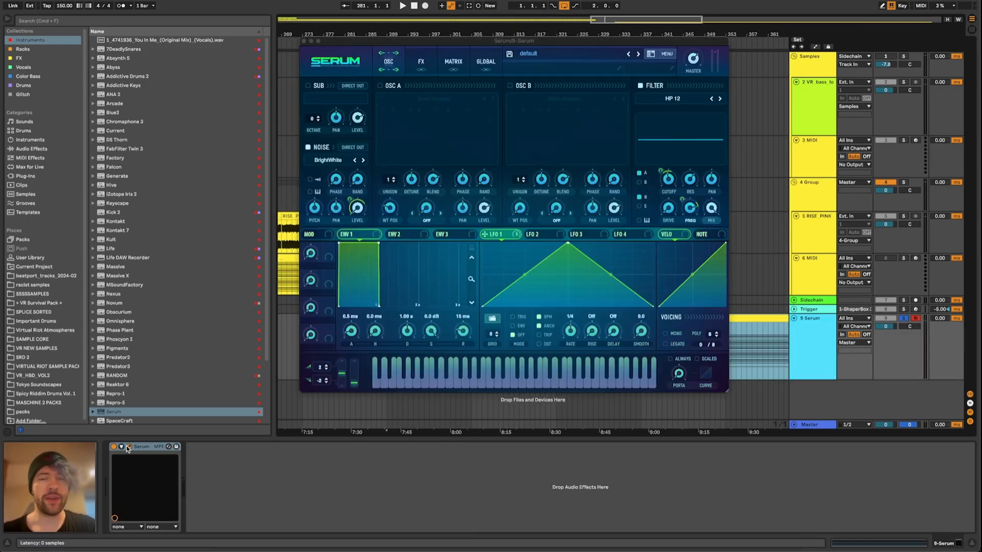
pyautogui.click(645, 87)
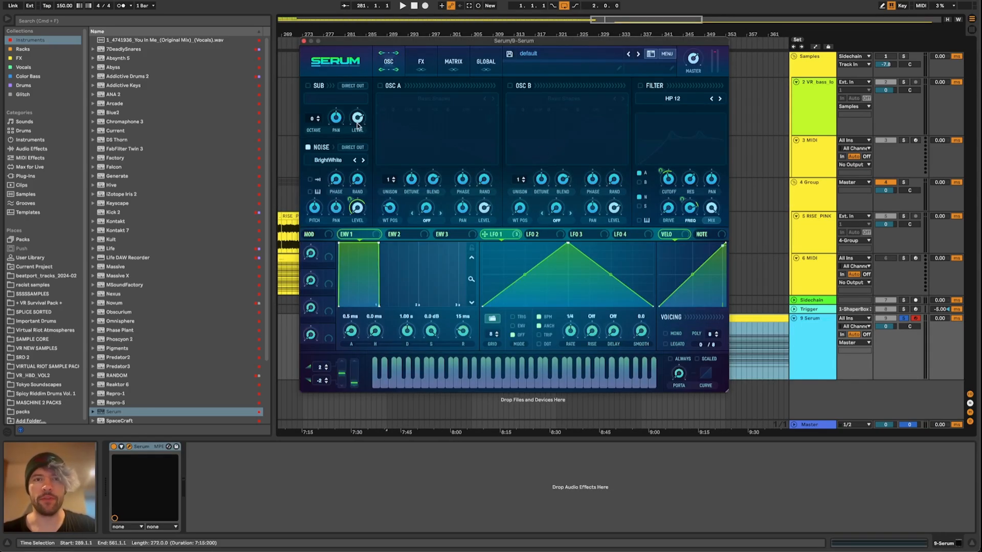
pyautogui.click(392, 87)
pyautogui.click(413, 102)
pyautogui.moveTo(444, 134)
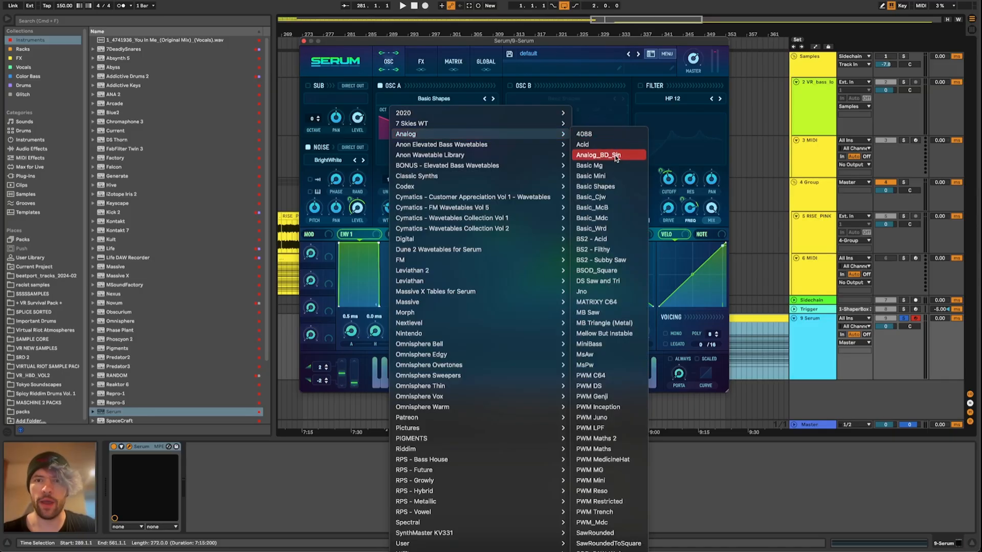
pyautogui.click(614, 186)
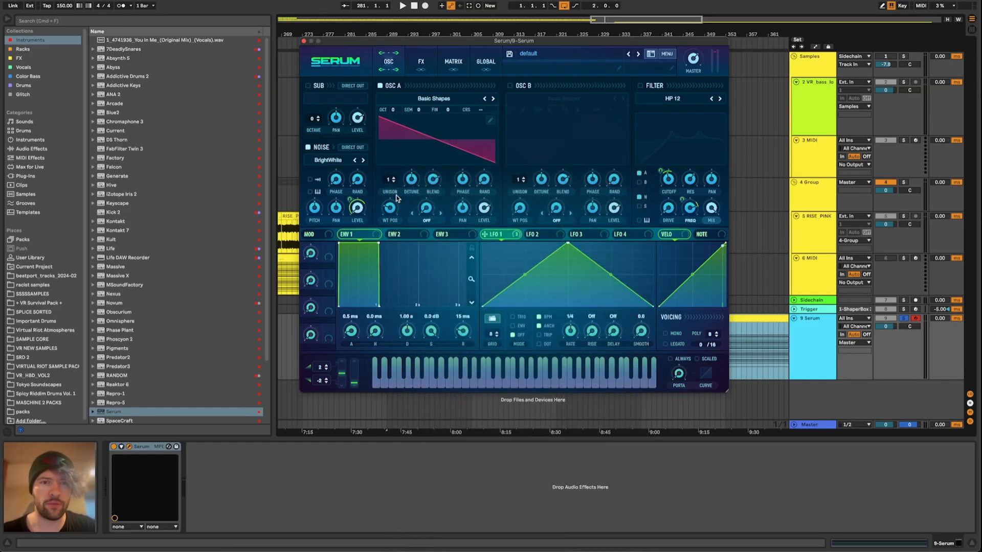
pyautogui.moveTo(392, 207); pyautogui.dragTo(393, 221)
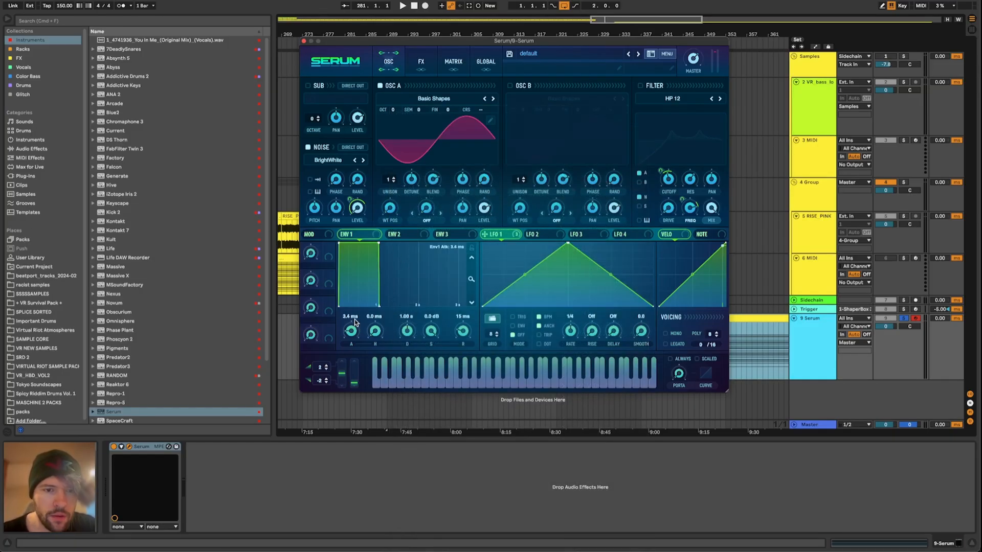
# Step: Add the Arpeggiator MIDI effect in front of Serum on the Serum track
pyautogui.click(303, 40)
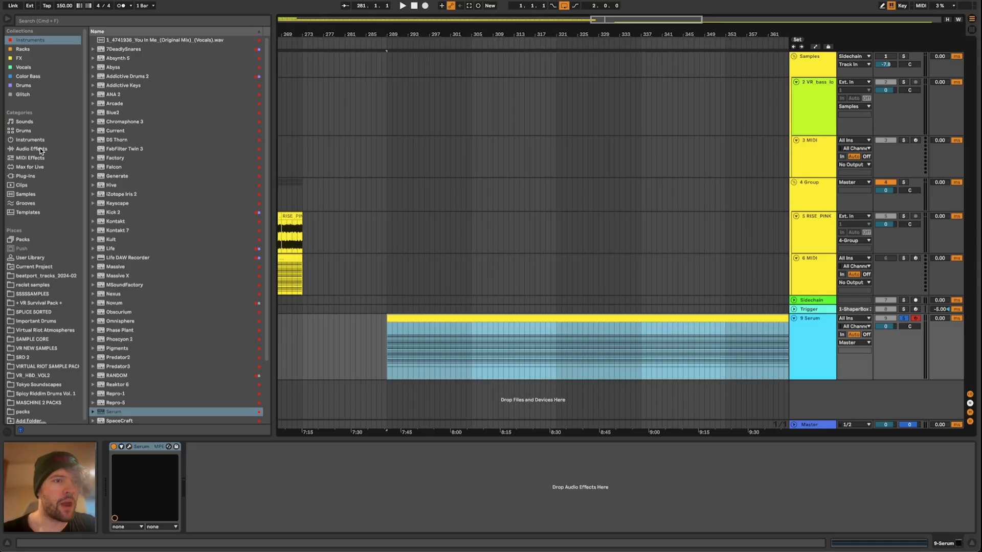
pyautogui.click(38, 159)
pyautogui.moveTo(124, 41); pyautogui.dragTo(122, 471)
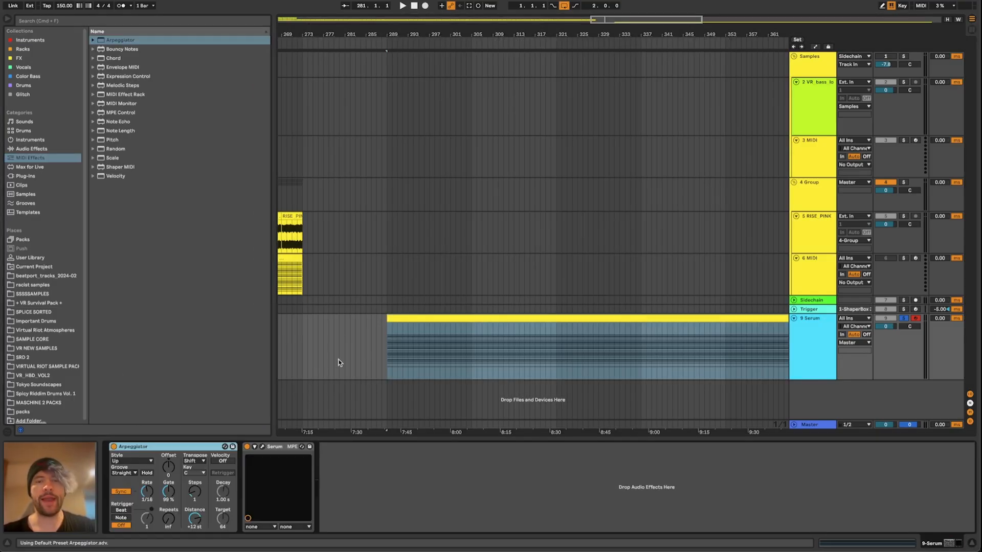
# Step: Examine the sustained notes of the Serum track's MIDI clip and return to the track's devices
pyautogui.click(420, 319)
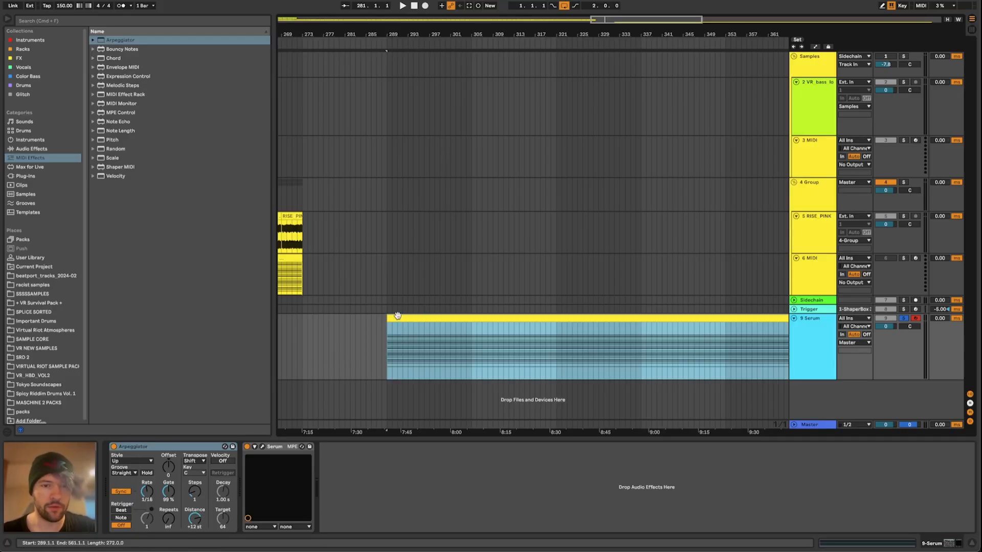
pyautogui.doubleClick(405, 334)
pyautogui.press('+')
pyautogui.press('+')
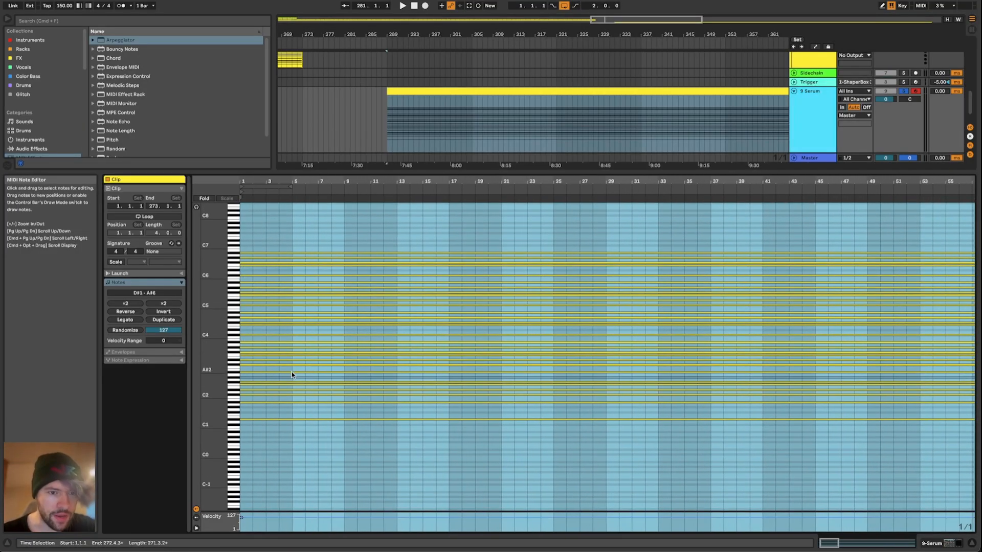
pyautogui.click(292, 376)
pyautogui.moveTo(203, 366); pyautogui.dragTo(220, 373)
pyautogui.click(931, 543)
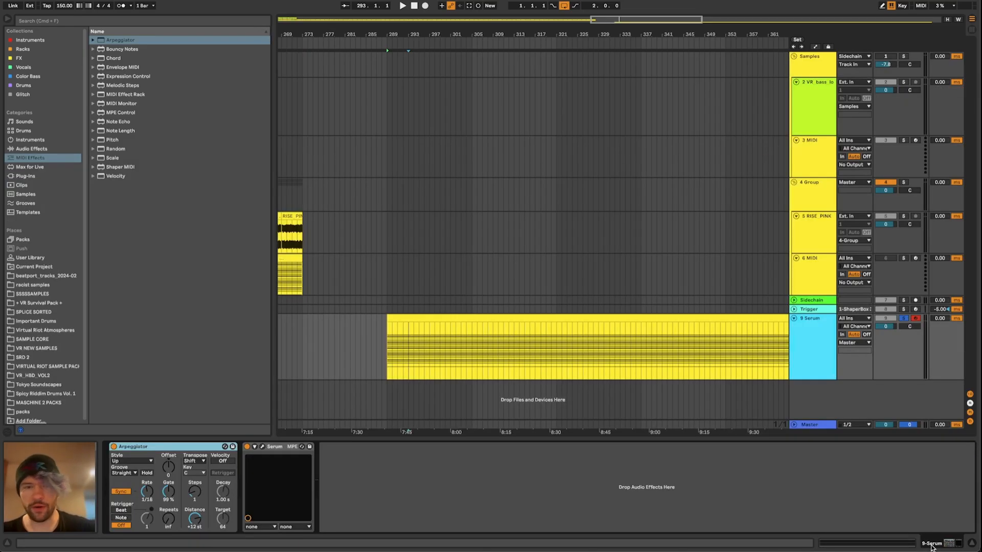
# Step: Play the arpeggiated Serum clip and turn off Serum's noise oscillator
pyautogui.click(444, 314)
pyautogui.press('space')
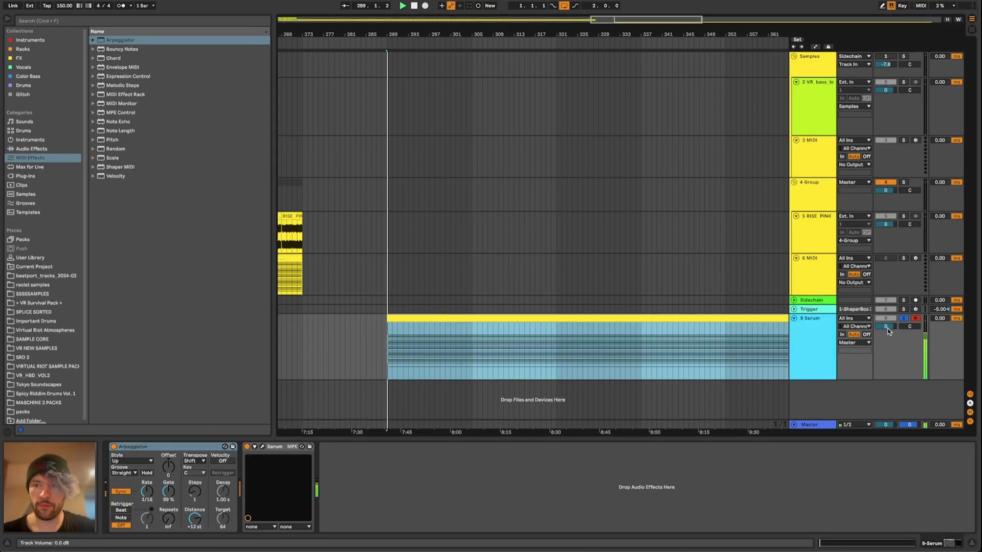
pyautogui.click(888, 328)
pyautogui.click(261, 448)
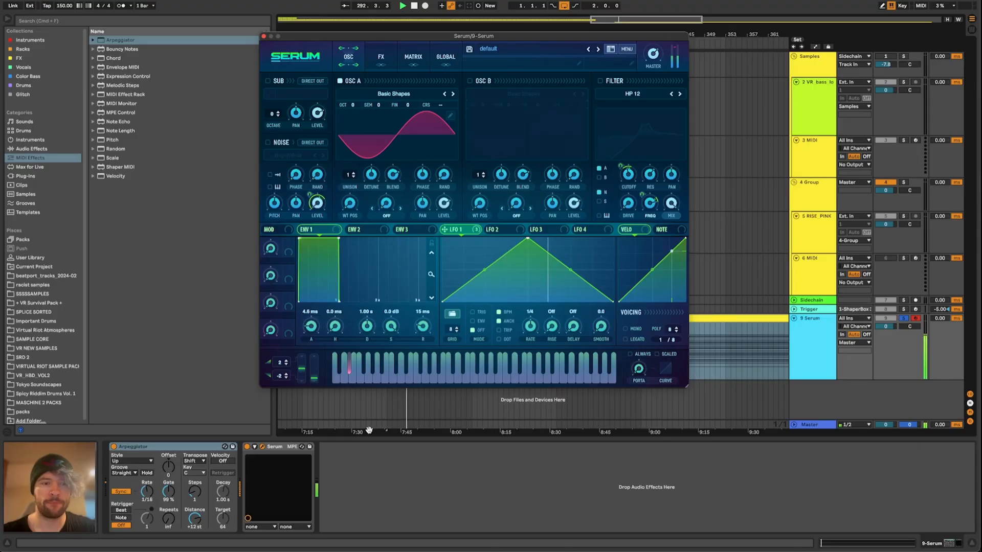
pyautogui.press('space')
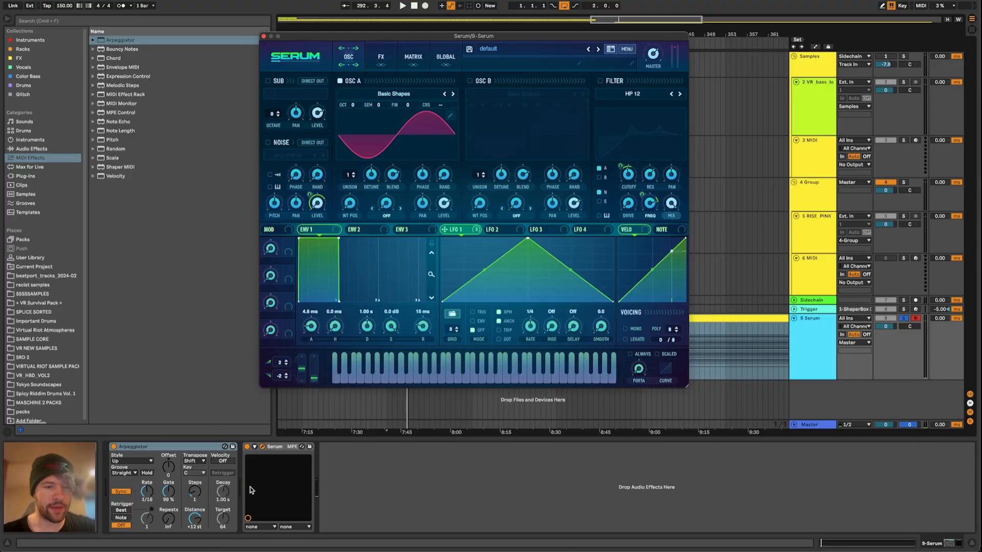
# Step: Set the Arpeggiator's Steps to 0 and its Style to Converge
pyautogui.moveTo(194, 497); pyautogui.dragTo(198, 494)
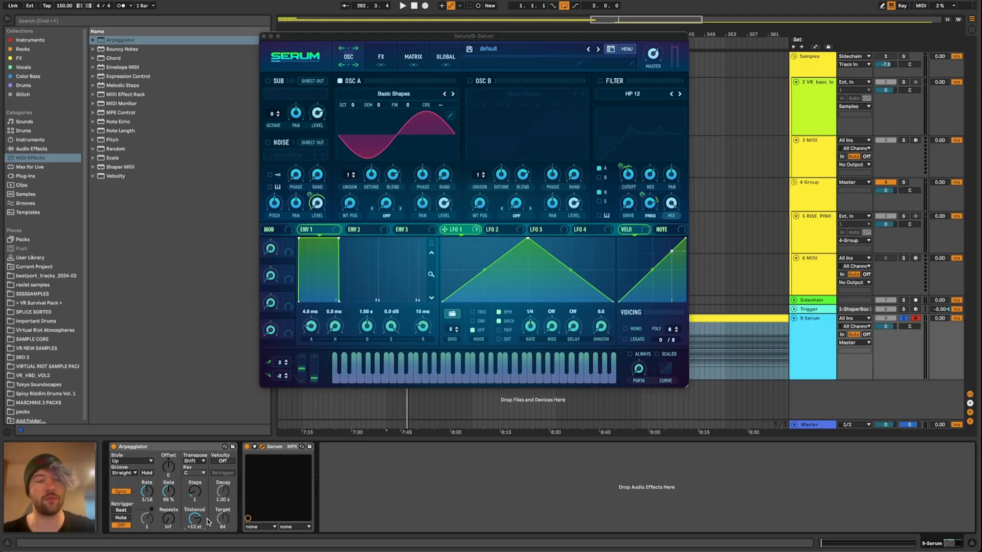
pyautogui.moveTo(195, 493); pyautogui.dragTo(195, 498)
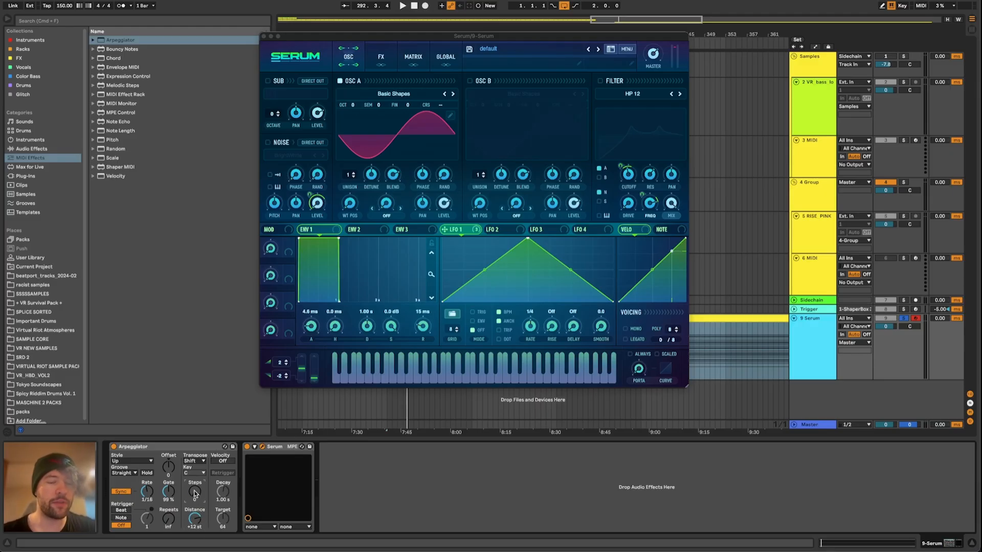
pyautogui.click(133, 461)
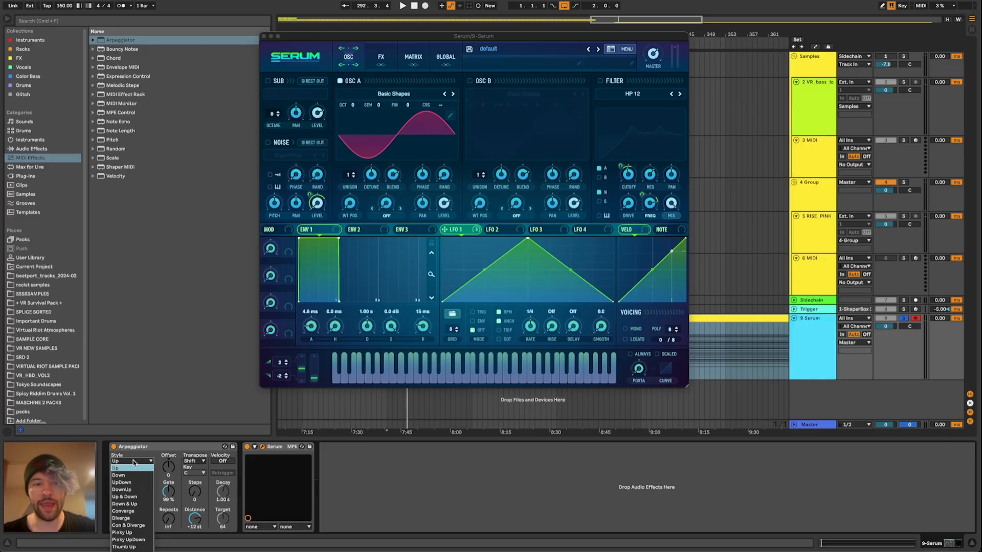
pyautogui.click(131, 511)
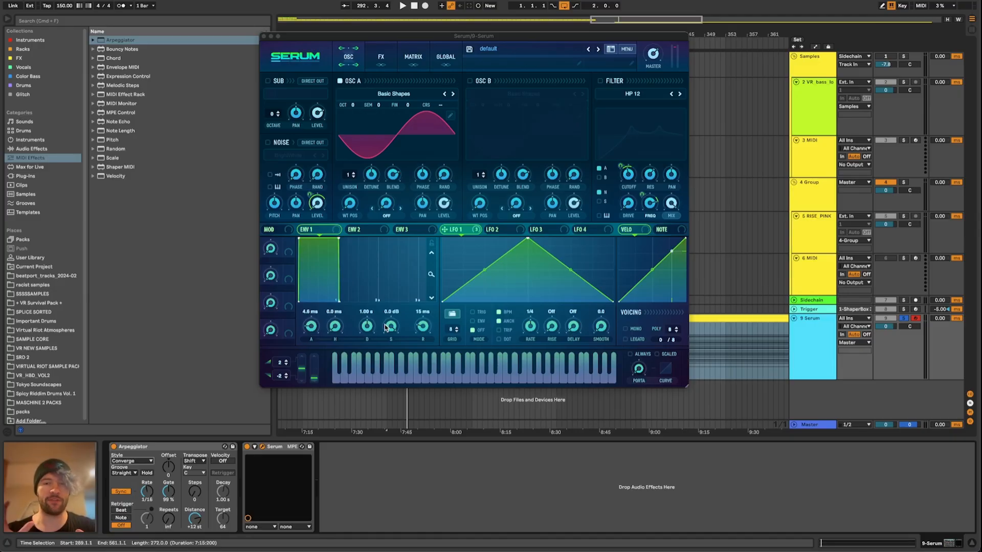
# Step: Audition the clip and change the Arpeggiator to the Con & Diverge style with a 1/64 rate
pyautogui.press('space')
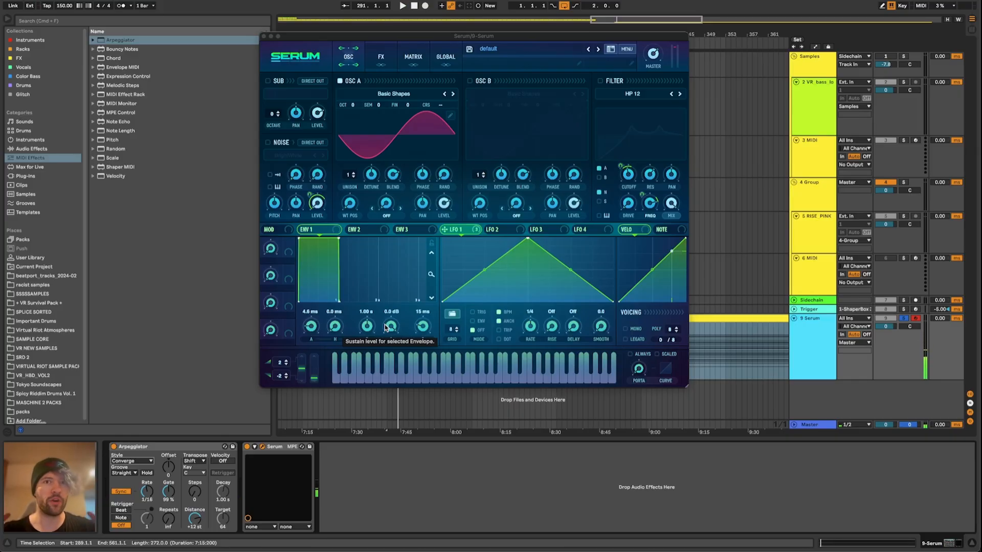
pyautogui.click(146, 462)
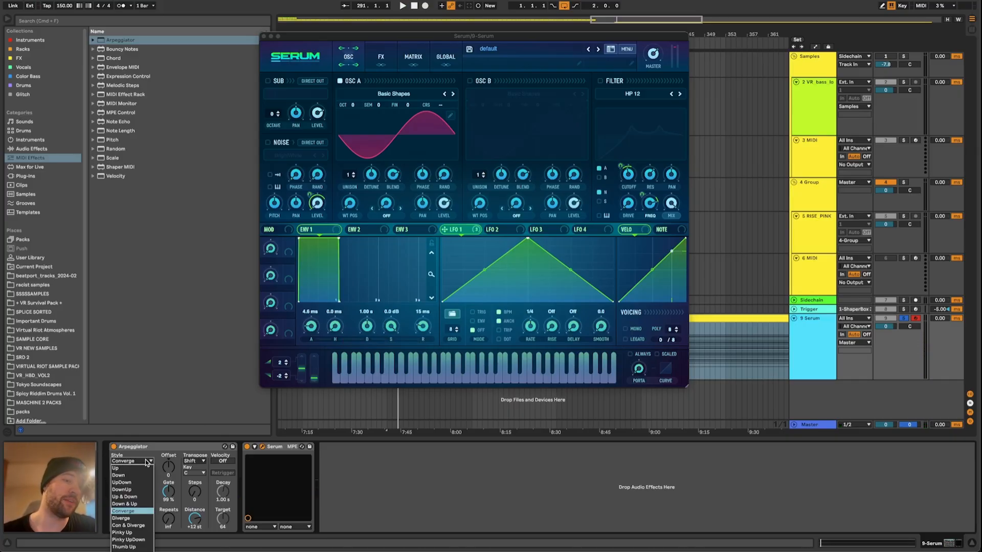
pyautogui.click(127, 525)
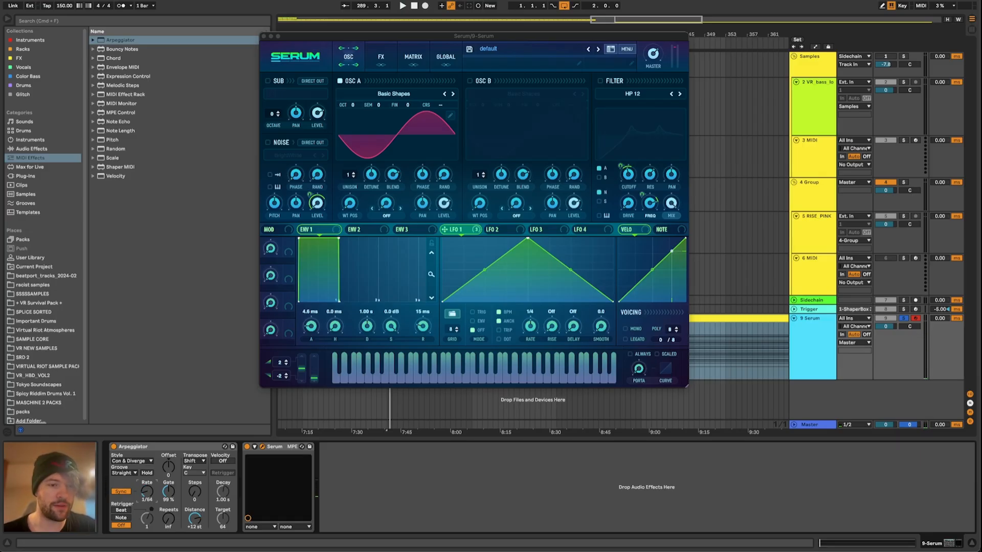
# Step: Add EQ Eight after Serum and play the clip to view its frequency spectrum
pyautogui.click(31, 149)
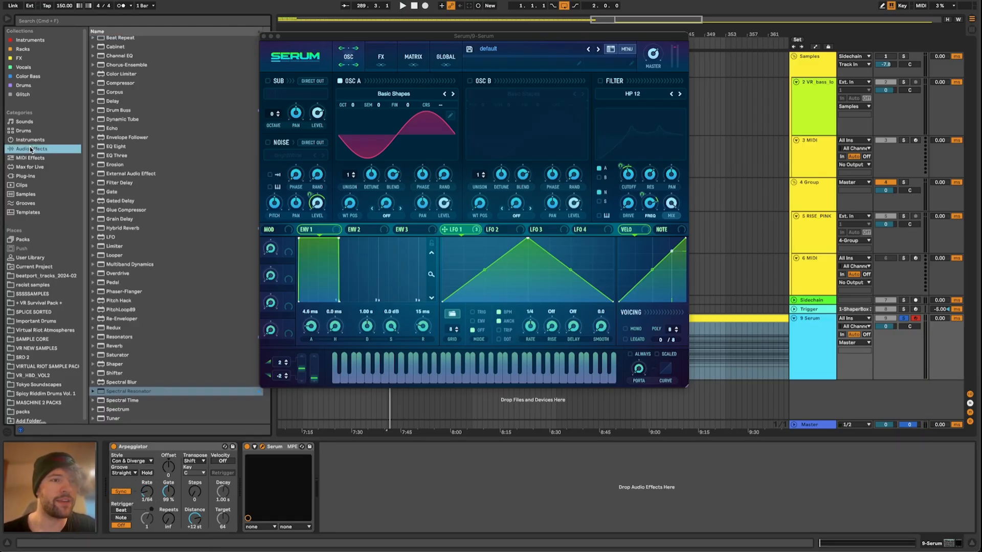
pyautogui.moveTo(117, 148); pyautogui.dragTo(313, 459)
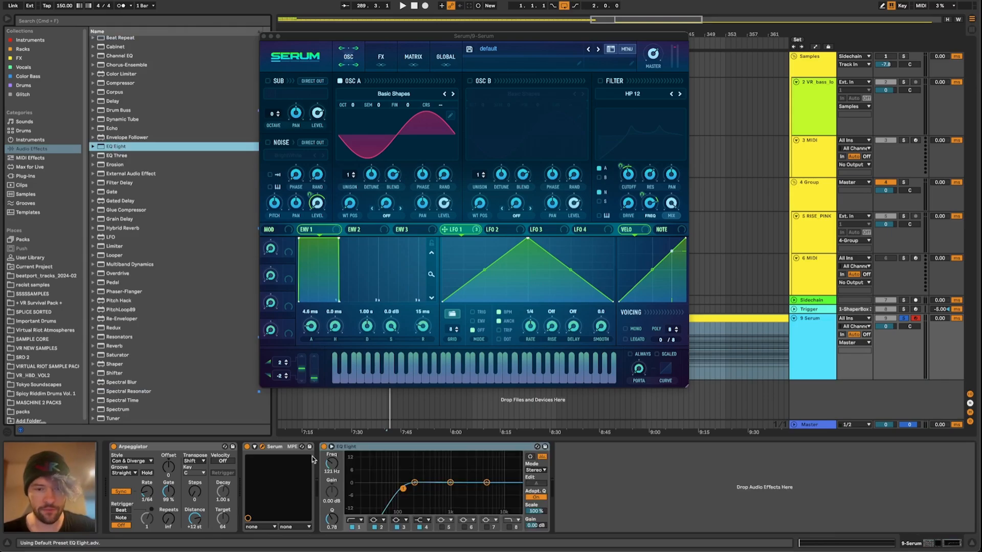
pyautogui.press('space')
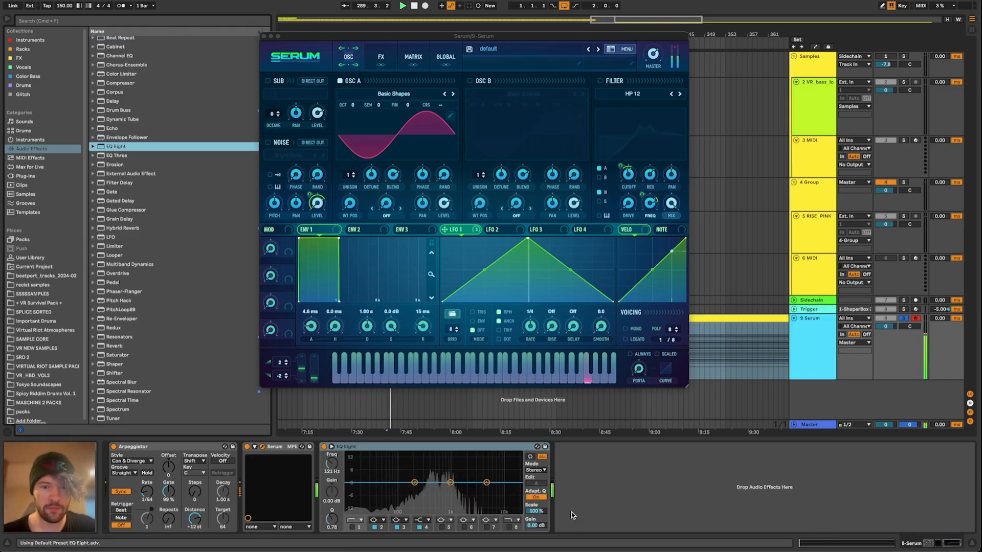
pyautogui.press('space')
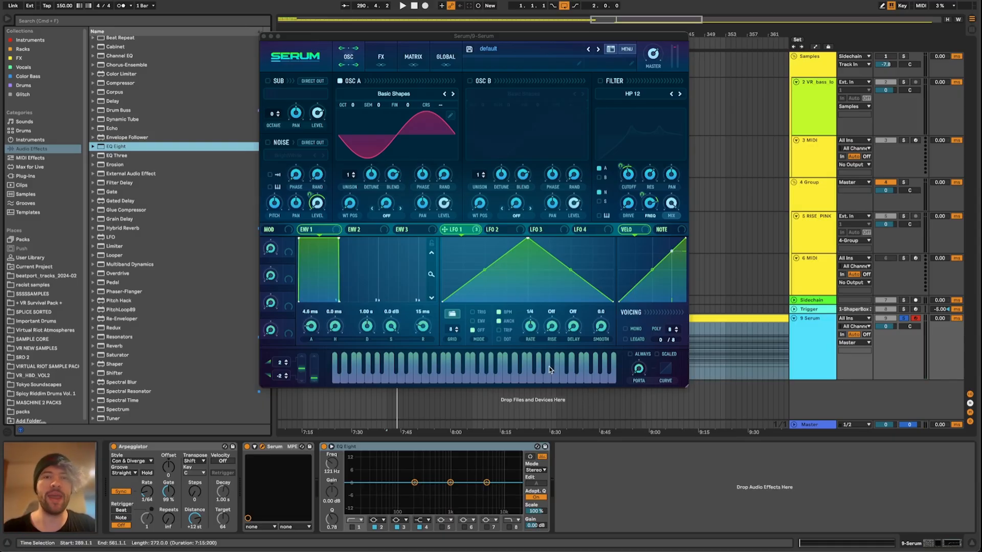
# Step: Look over the Serum clip's notes and replay the clip to compare them with the EQ Eight spectrum
pyautogui.doubleClick(728, 316)
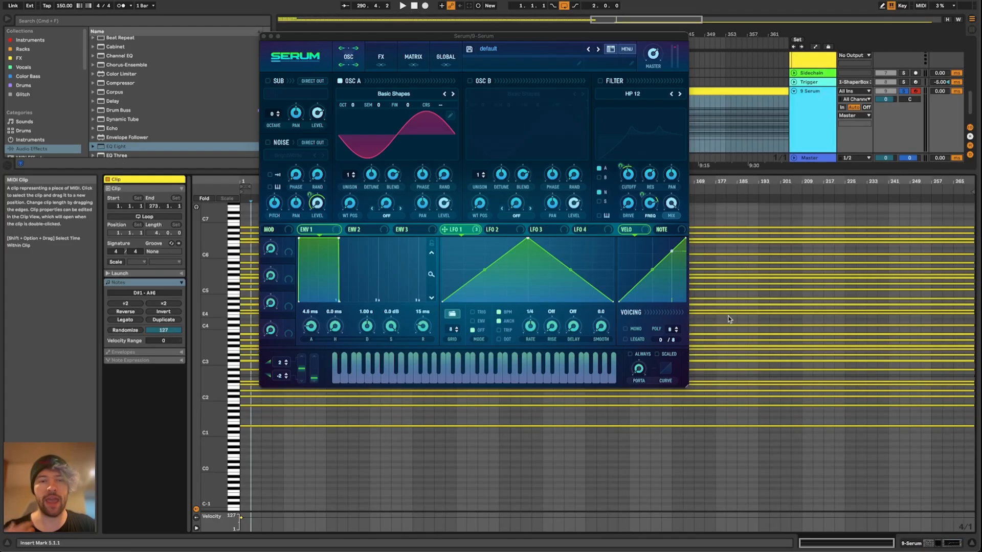
pyautogui.hotkey('shift', 'Tab')
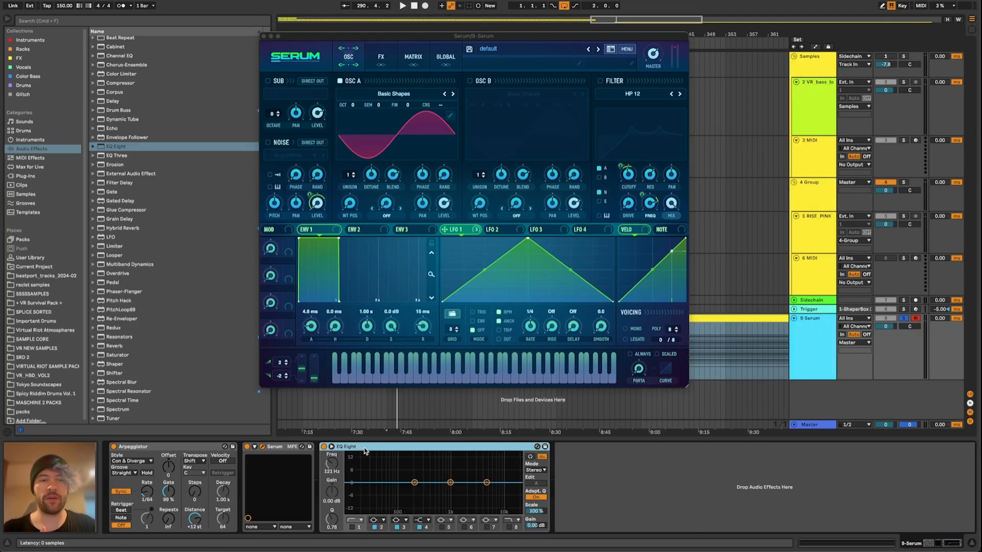
pyautogui.press('space')
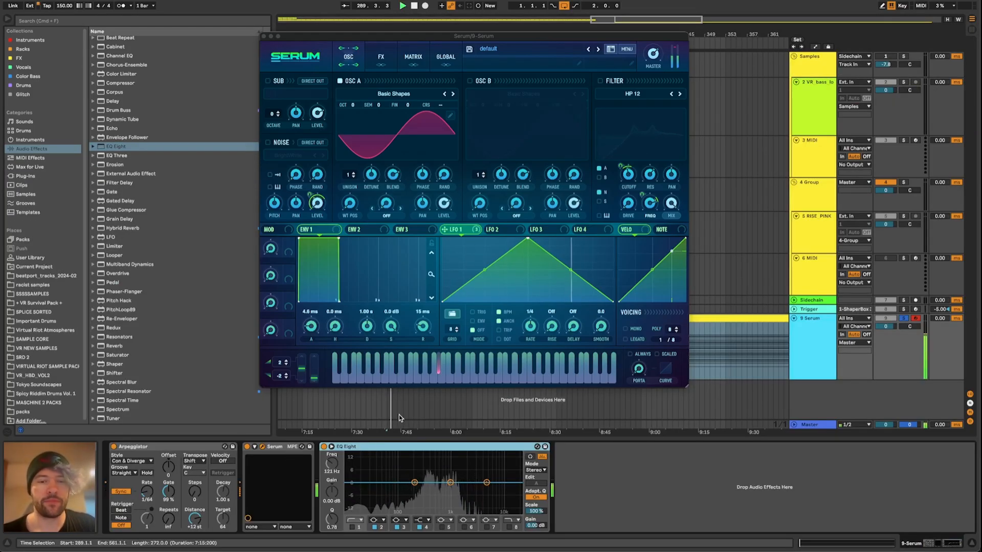
pyautogui.press('space')
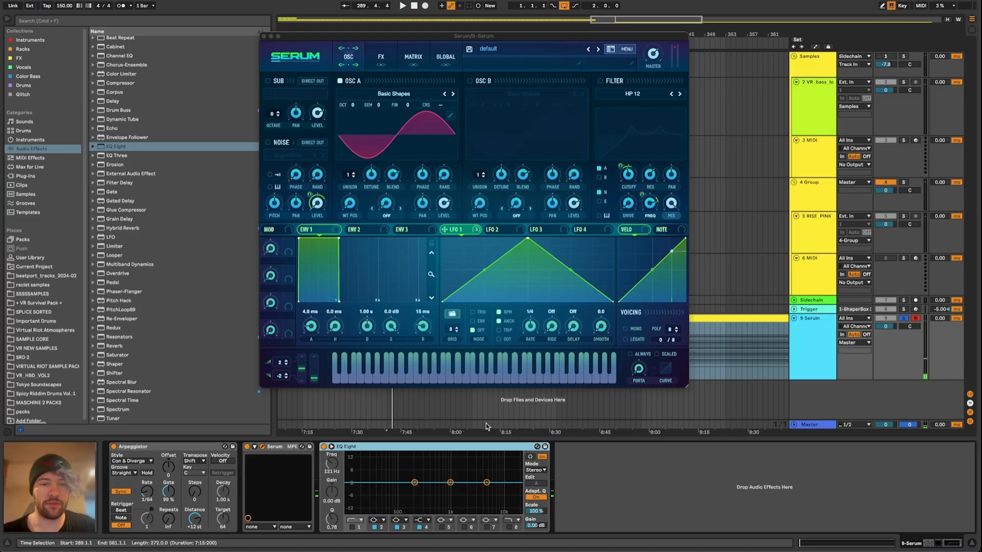
# Step: Reopen the clip's note editor and move the Serum window aside to inspect the stacked notes
pyautogui.hotkey('shift', 'Tab')
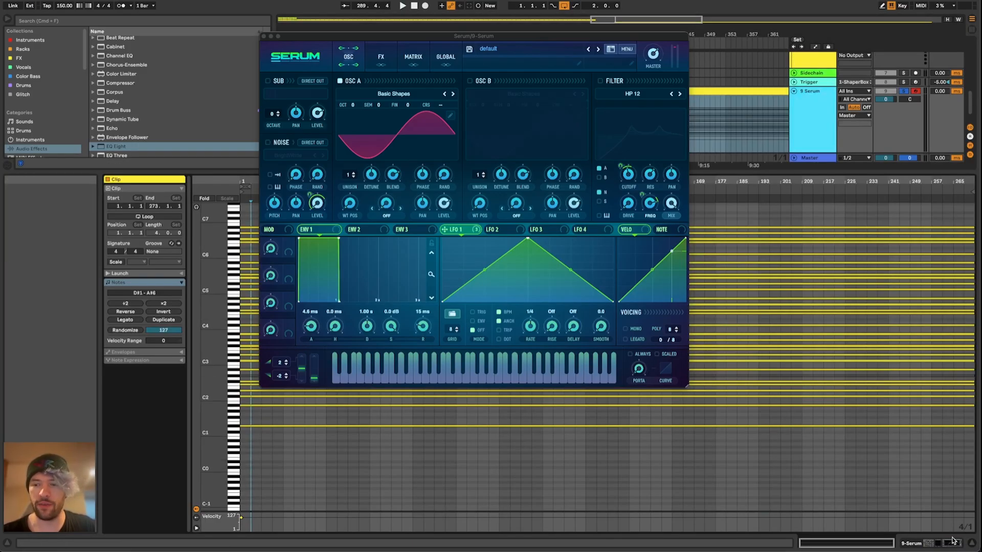
pyautogui.hotkey('shift', 'Tab')
pyautogui.hotkey('shift', 'Tab')
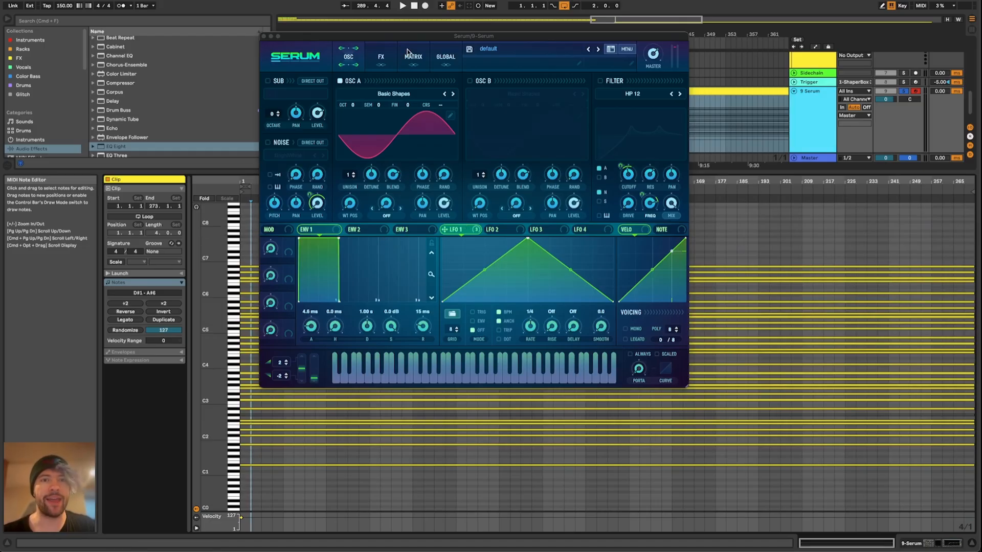
pyautogui.moveTo(405, 38); pyautogui.dragTo(586, 38)
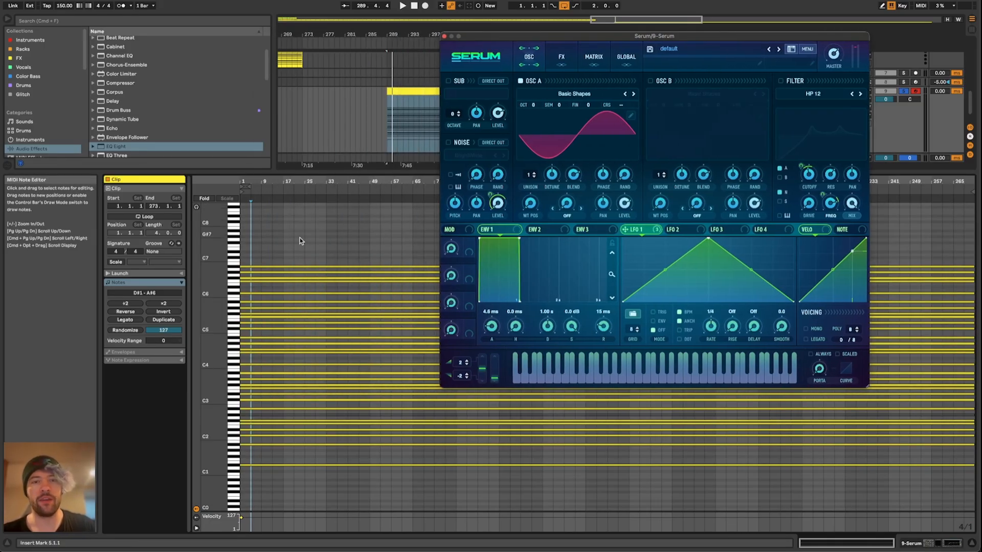
pyautogui.scroll(-1, 299, 238)
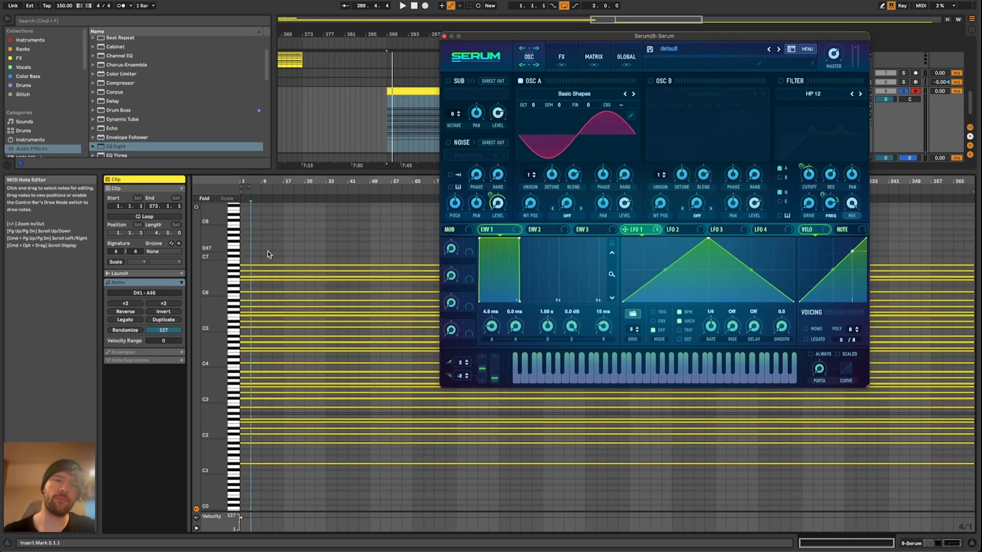
pyautogui.scroll(-1, 268, 253)
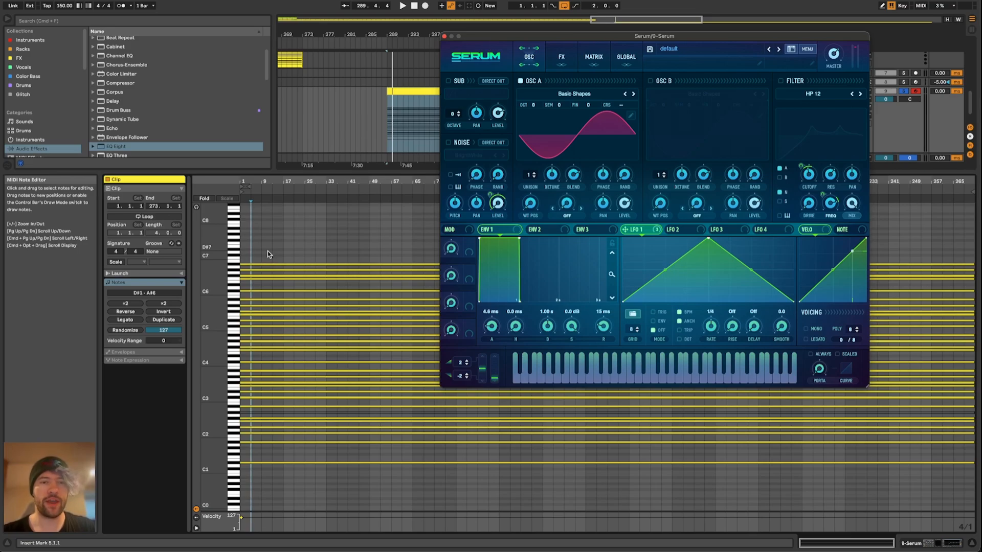
# Step: Inspect the clip's upper stacked notes up close, return to the track's device chain and play the clip
pyautogui.moveTo(220, 253); pyautogui.dragTo(215, 255)
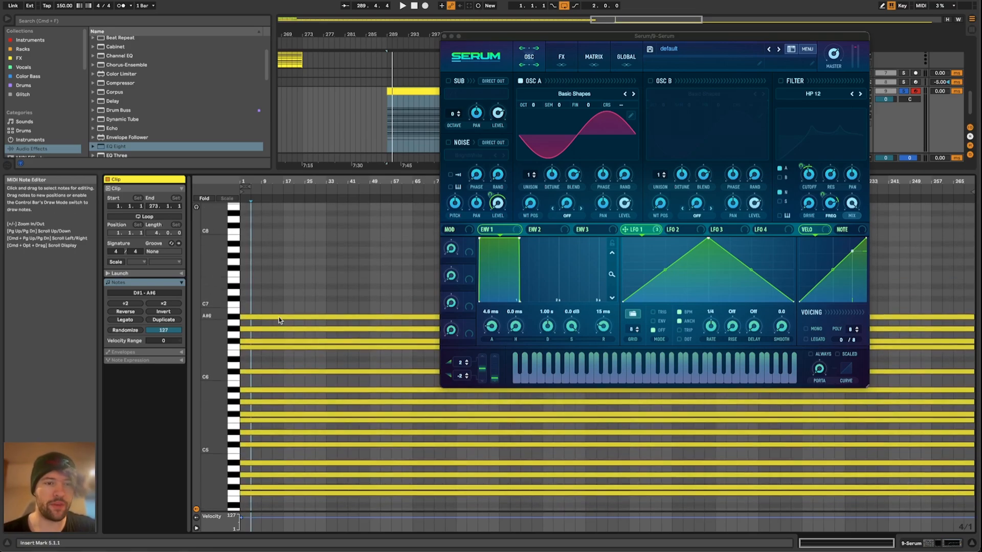
pyautogui.moveTo(261, 278); pyautogui.dragTo(294, 302)
pyautogui.click(930, 544)
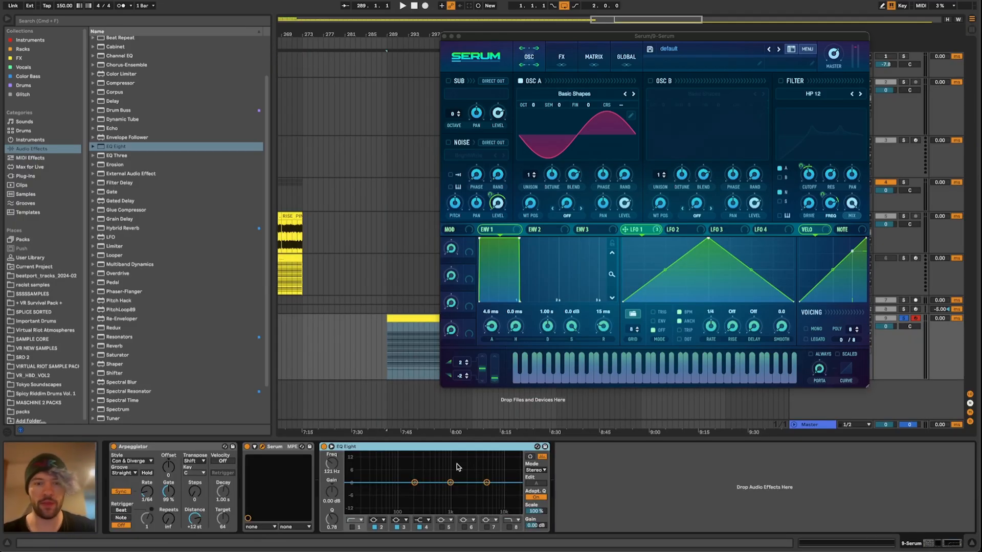
pyautogui.press('space')
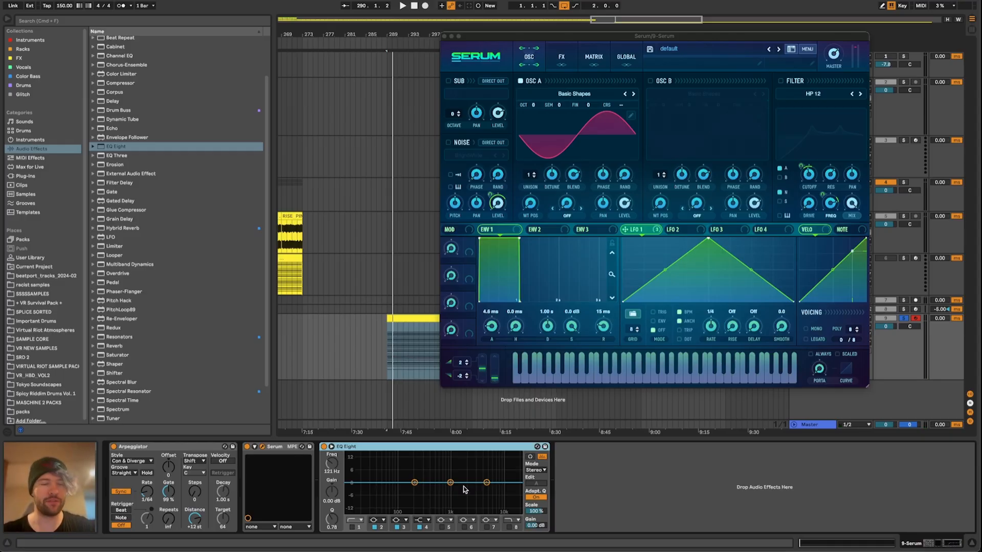
# Step: Slow the Arpeggiator to a 1/16 rate and compare the clip at 100% gate with a much shorter gate
pyautogui.moveTo(150, 494)
pyautogui.mouseDown()
pyautogui.moveTo(166, 475)
pyautogui.moveTo(167, 493)
pyautogui.mouseUp()
pyautogui.moveTo(147, 492); pyautogui.dragTo(147, 480)
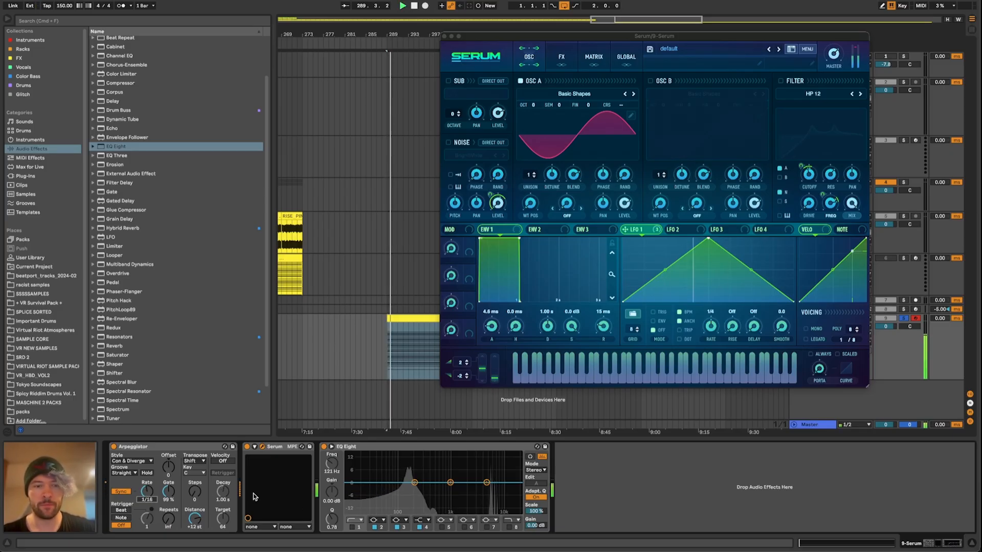
pyautogui.moveTo(173, 492); pyautogui.dragTo(172, 494)
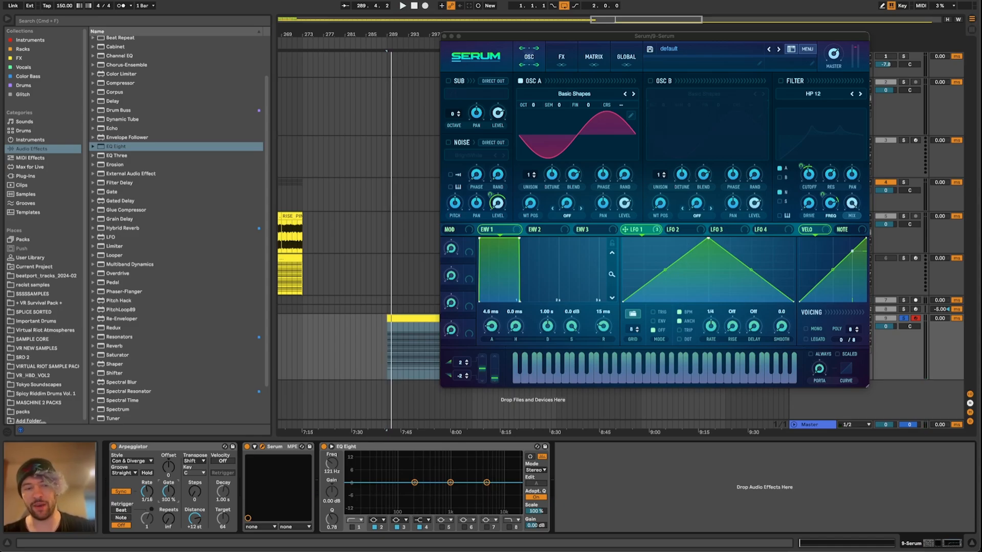
pyautogui.moveTo(168, 492); pyautogui.dragTo(169, 514)
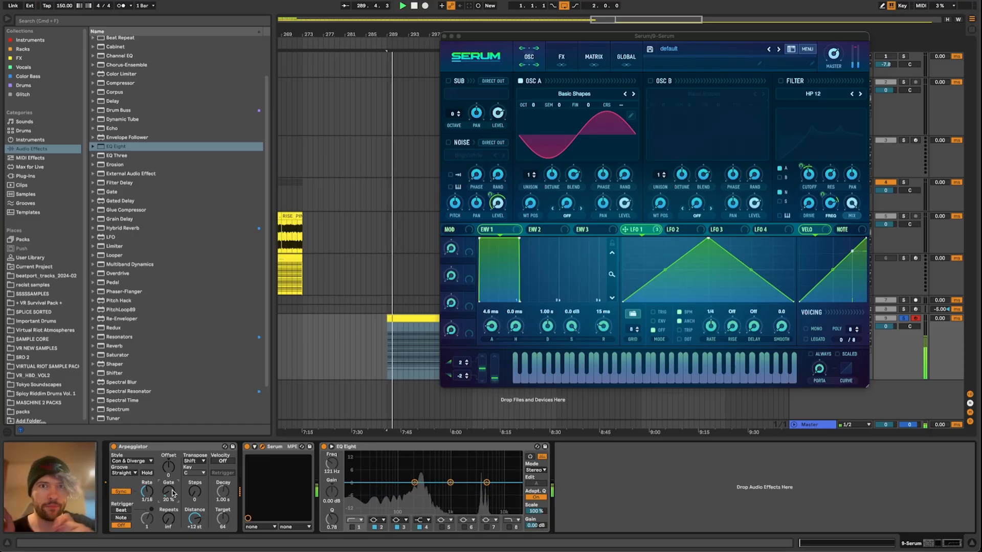
pyautogui.press('space')
# Step: Set the Arpeggiator rate to 1/128 with a short gate of about 15% and audition the clip
pyautogui.moveTo(147, 492); pyautogui.dragTo(148, 506)
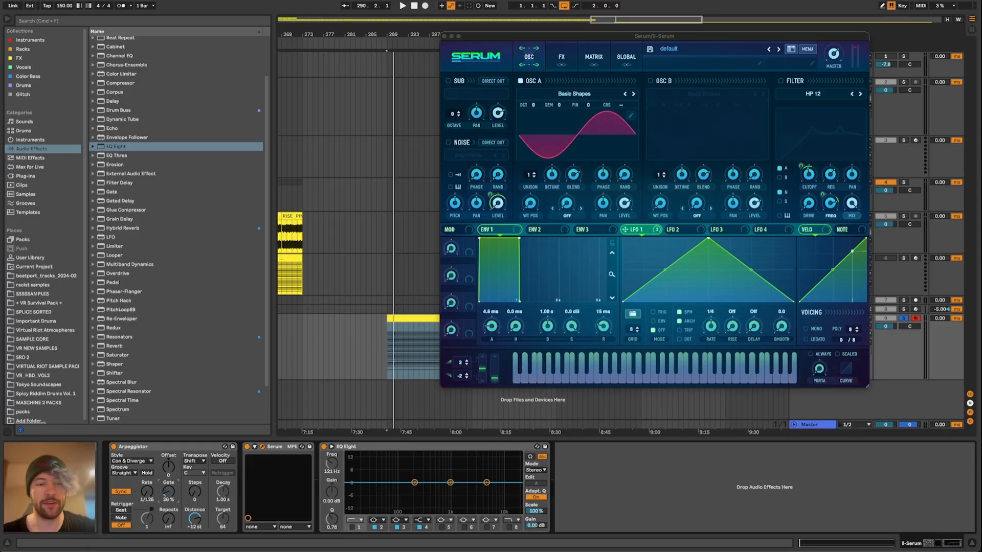
pyautogui.moveTo(168, 493); pyautogui.dragTo(168, 494)
pyautogui.press('space')
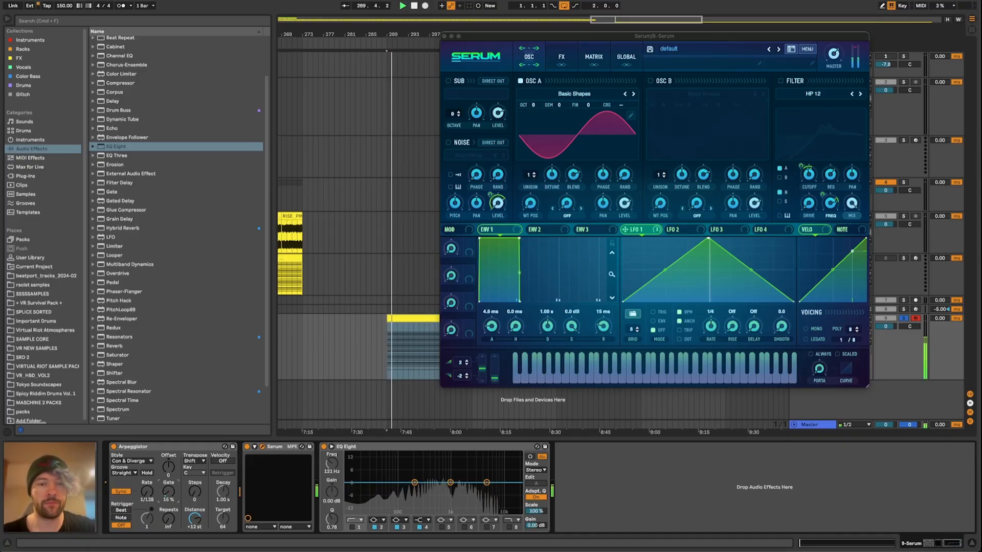
pyautogui.press('space')
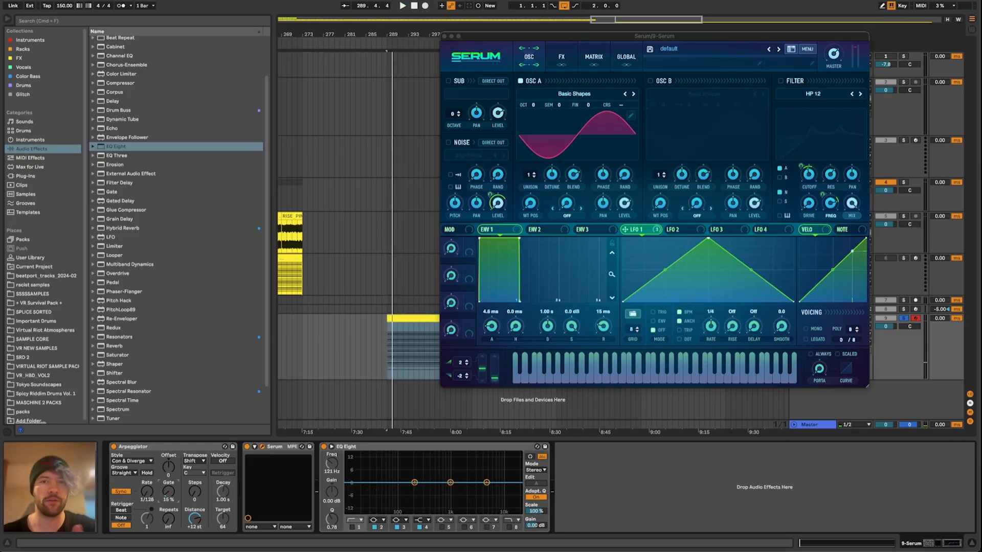
# Step: Set the Arpeggiator to a 1/96 rate with a gate of about 161% and audition the overlapping notes
pyautogui.moveTo(168, 493)
pyautogui.mouseDown()
pyautogui.moveTo(168, 483)
pyautogui.moveTo(146, 496)
pyautogui.moveTo(173, 498)
pyautogui.mouseUp()
pyautogui.press('space')
pyautogui.press('space')
pyautogui.press('space')
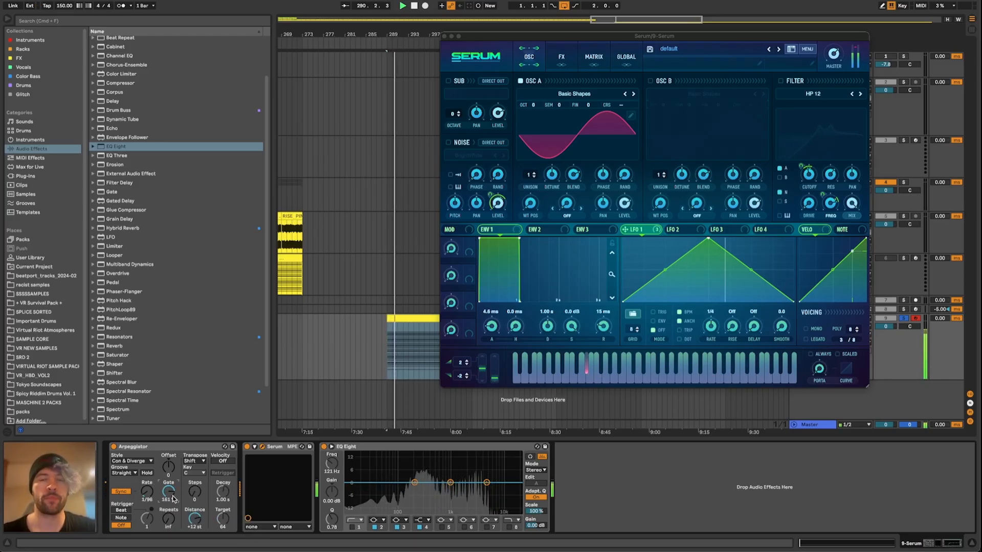
pyautogui.press('space')
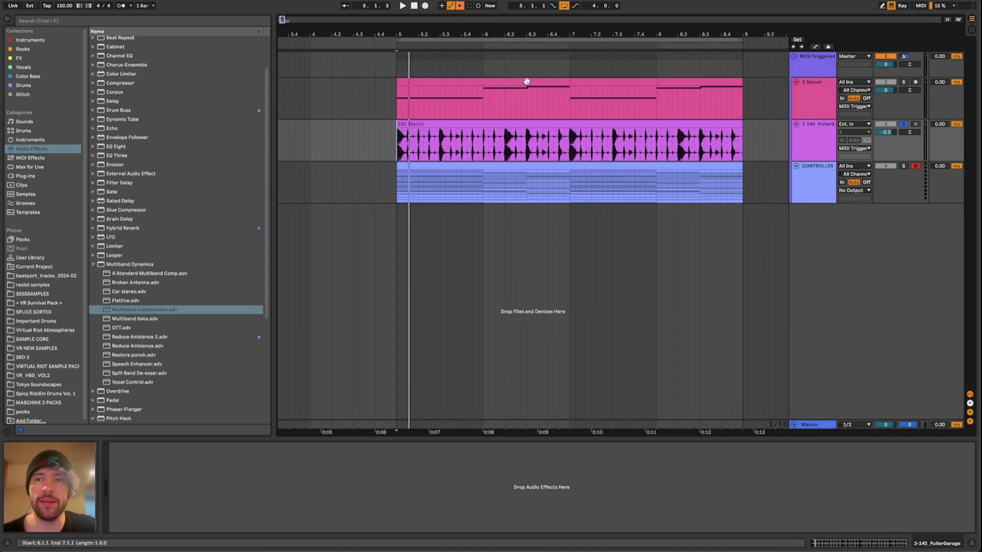
# Step: Show the MIDI Triggered Resonator EQ rack on the group track and look over its Wet chain's nested devices
pyautogui.click(804, 78)
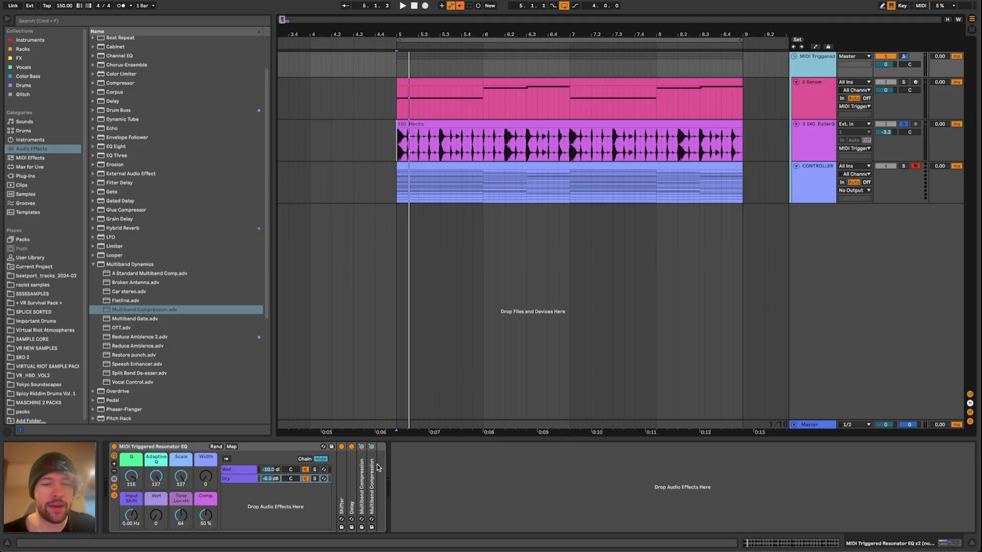
pyautogui.click(807, 124)
pyautogui.click(810, 67)
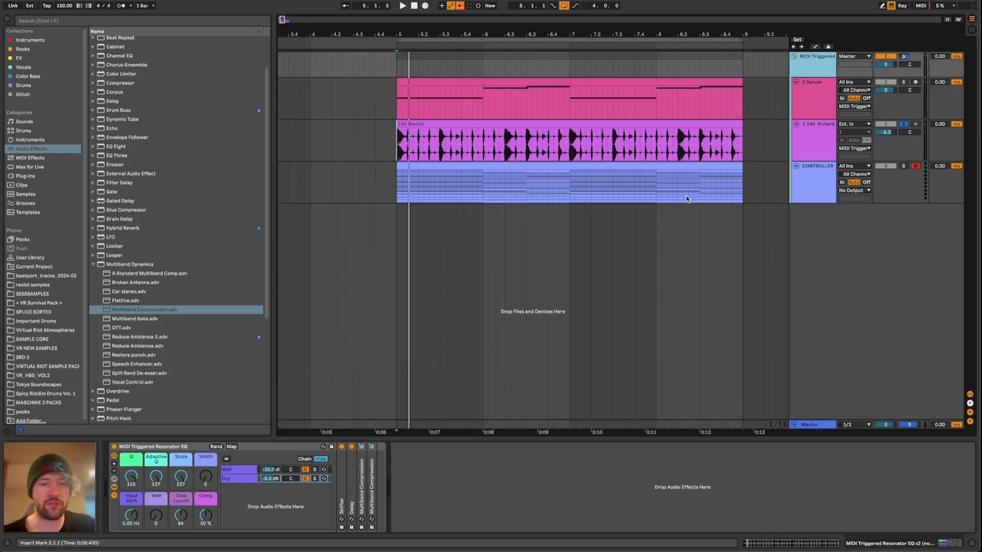
pyautogui.click(232, 470)
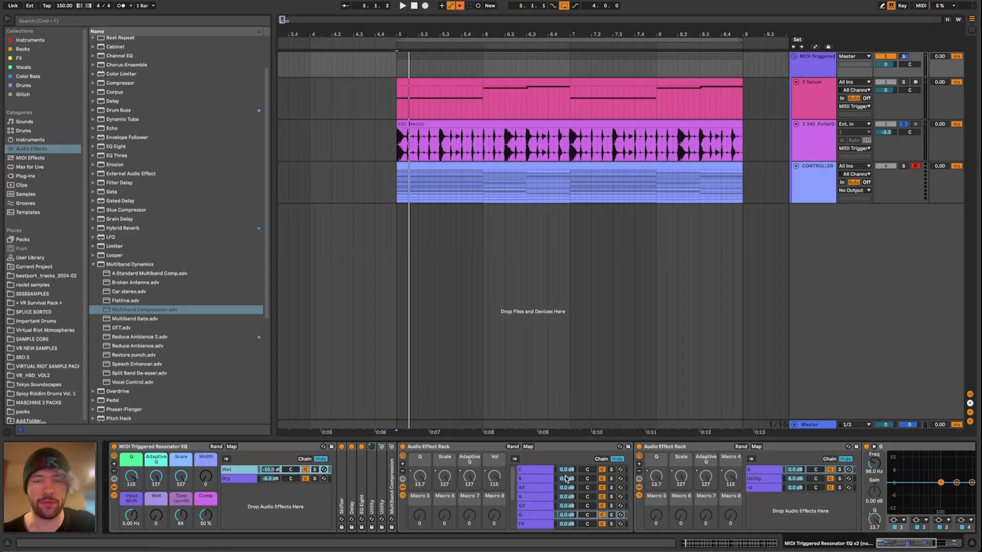
pyautogui.hscroll(3, 667, 484)
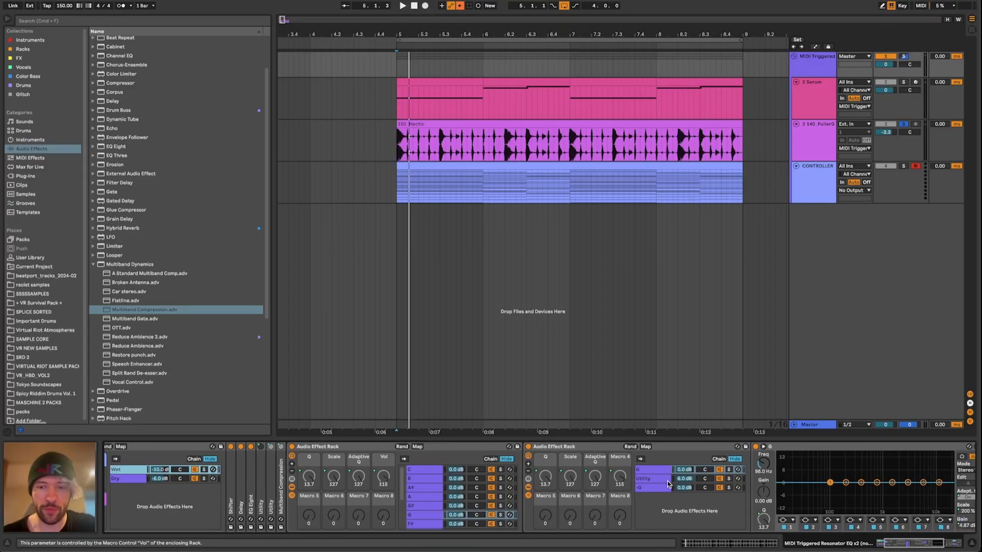
pyautogui.hscroll(5, 667, 484)
pyautogui.hscroll(-1, 443, 490)
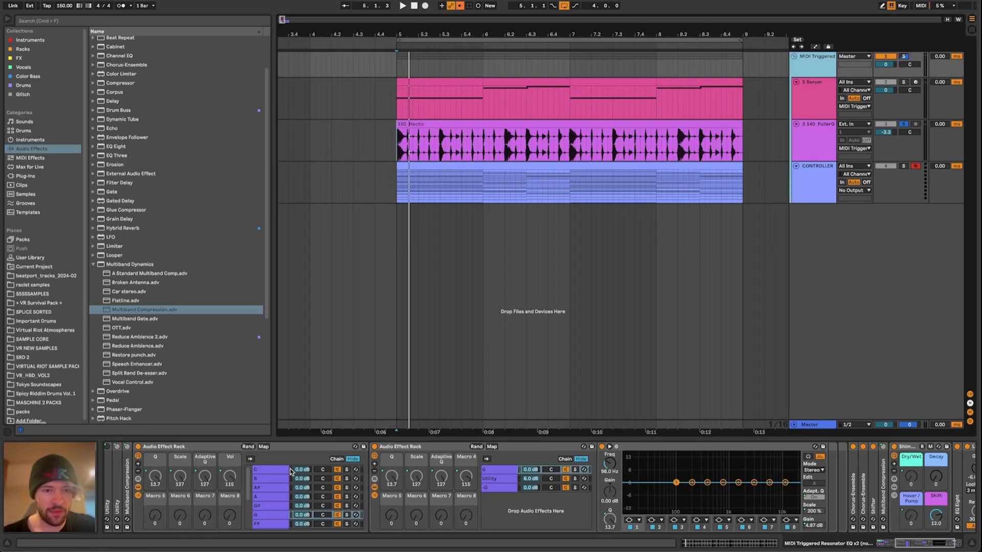
# Step: Look through the nested rack's note chains, including A#, C and D, to compare each chain's EQ
pyautogui.click(279, 469)
pyautogui.hscroll(-2, 279, 469)
pyautogui.click(340, 481)
pyautogui.click(341, 486)
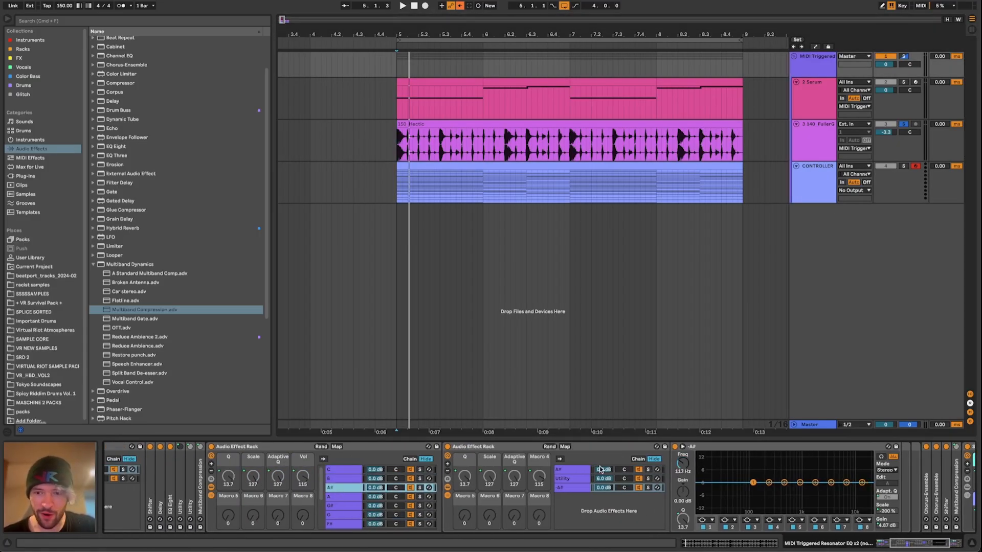
pyautogui.click(357, 470)
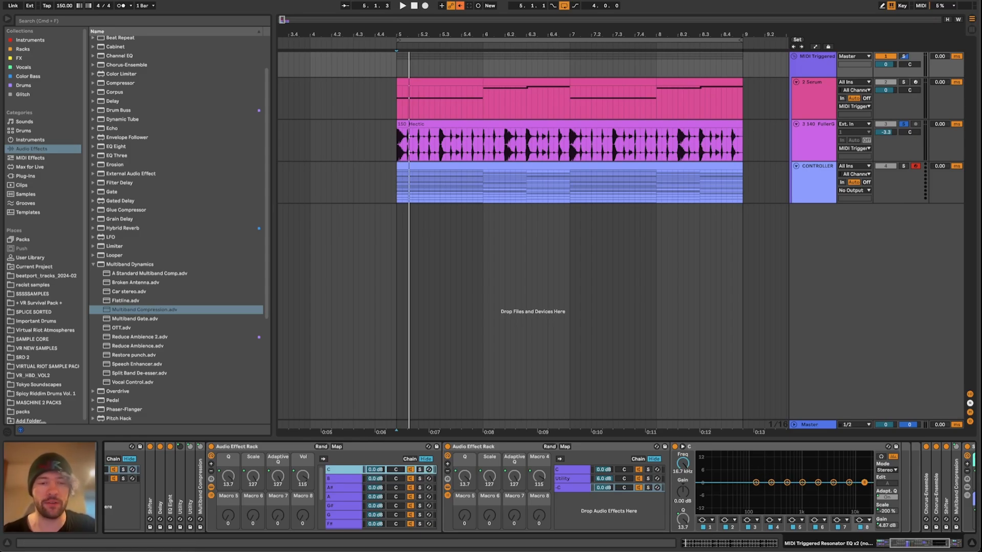
pyautogui.click(340, 504)
pyautogui.scroll(-3, 342, 504)
pyautogui.click(341, 508)
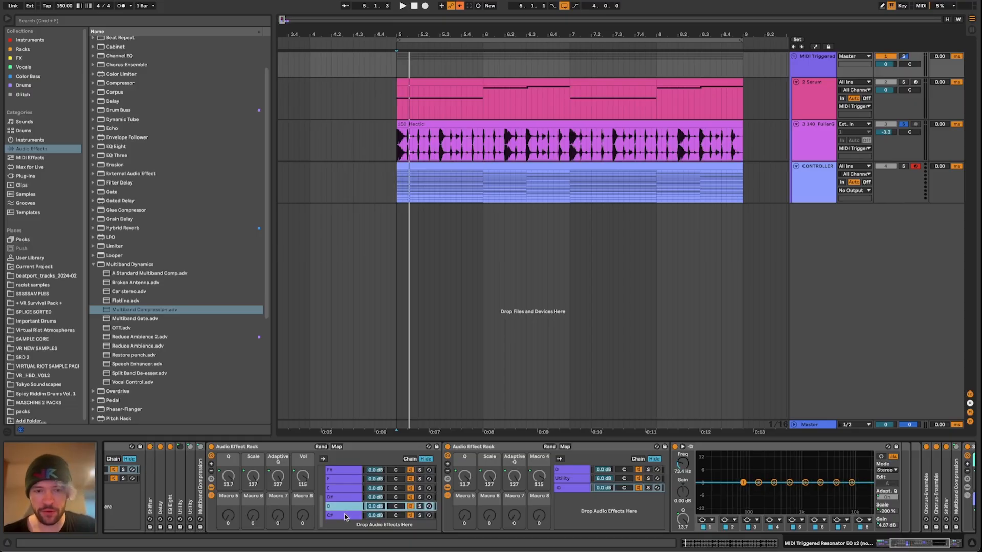
pyautogui.scroll(-1, 342, 511)
# Step: Go back up through the note chains to C and check bands 1 and 2 of its EQ
pyautogui.press('Down')
pyautogui.press('Up')
pyautogui.press('Up')
pyautogui.press('Up')
pyautogui.press('Up')
pyautogui.press('Up')
pyautogui.press('Up')
pyautogui.press('Up')
pyautogui.press('Up')
pyautogui.press('Up')
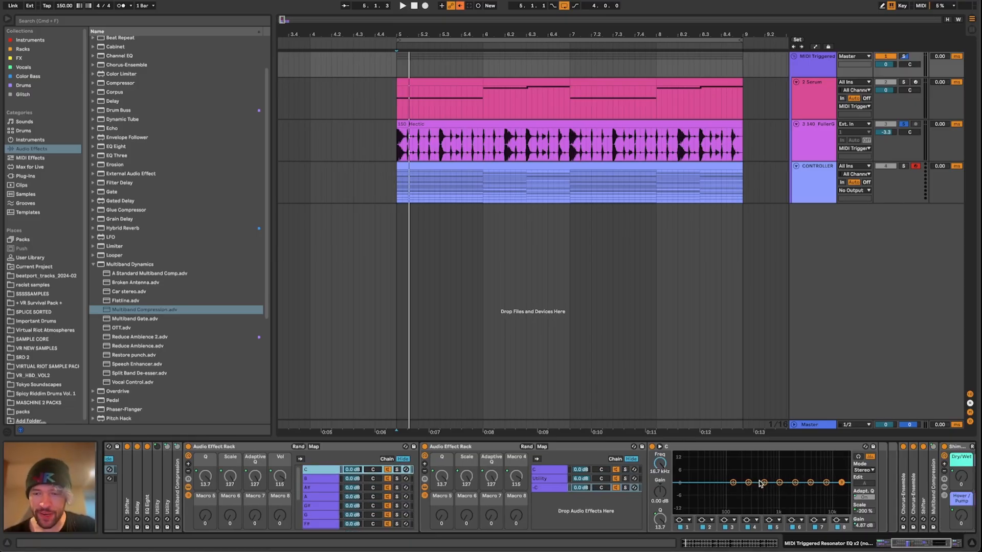
pyautogui.click(686, 528)
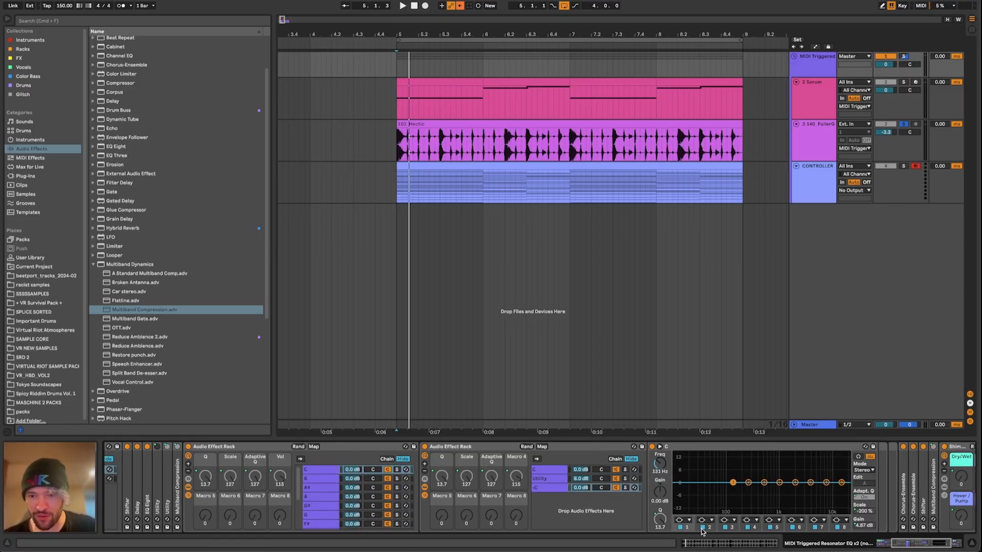
pyautogui.click(710, 528)
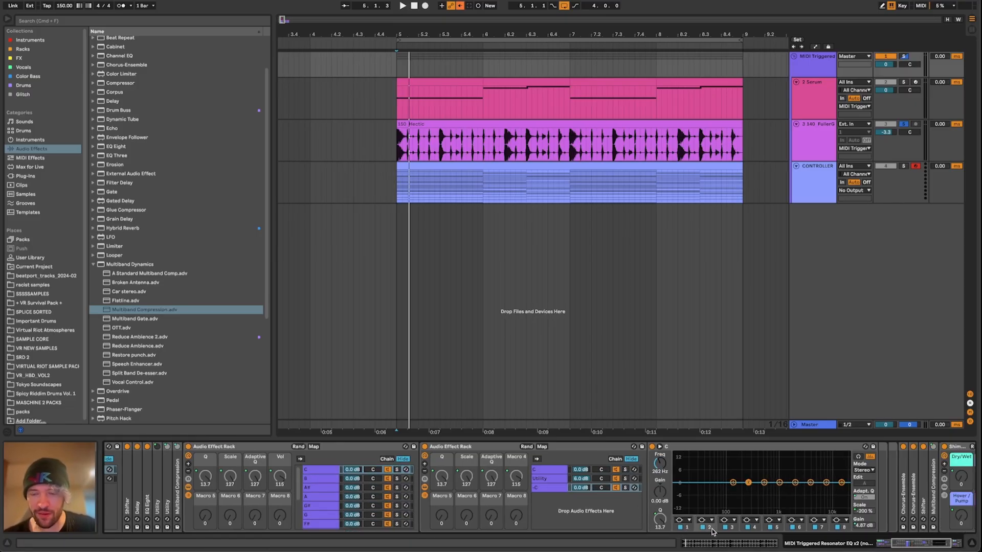
# Step: Examine the CONTROLLER track's MIDI rack and its clip's stacked notes, and return to the device view
pyautogui.click(808, 180)
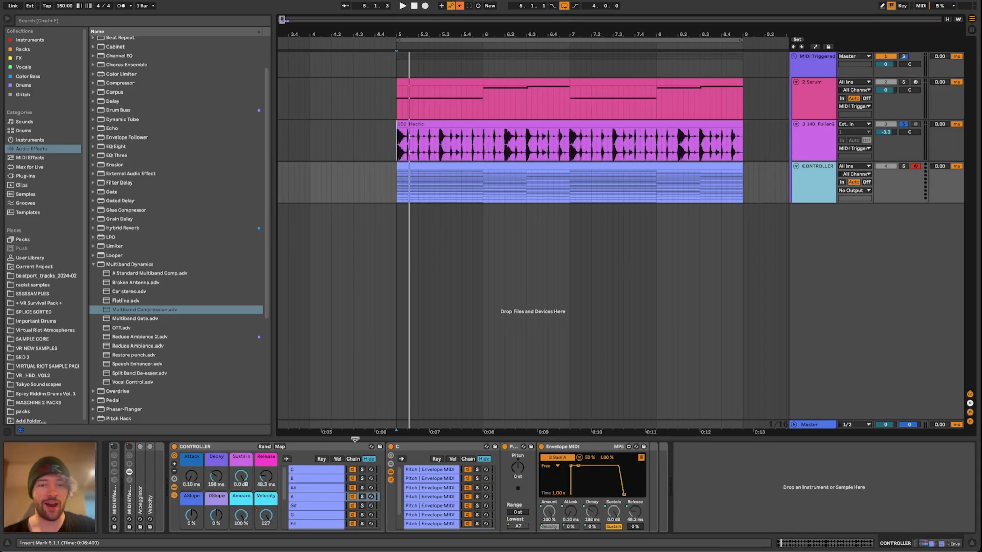
pyautogui.click(443, 166)
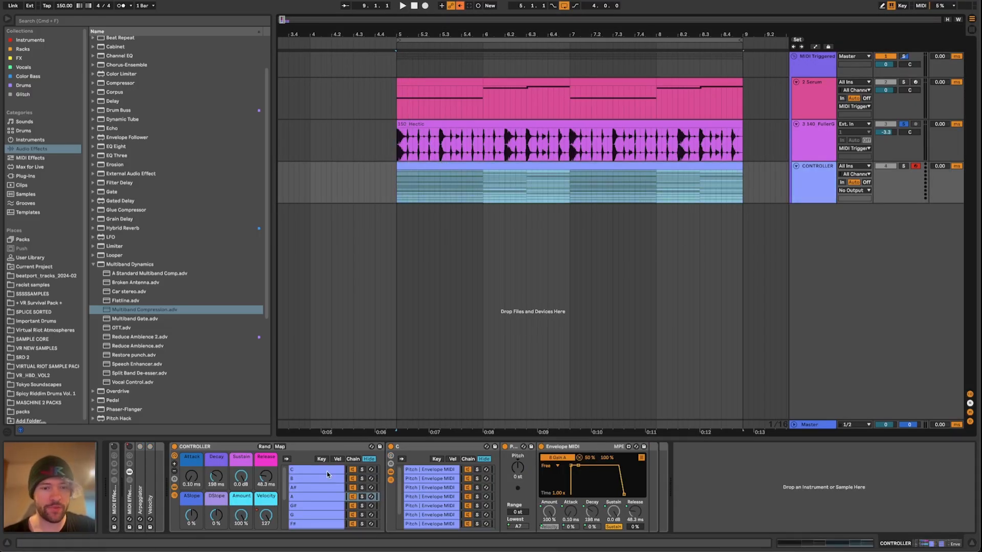
pyautogui.doubleClick(479, 168)
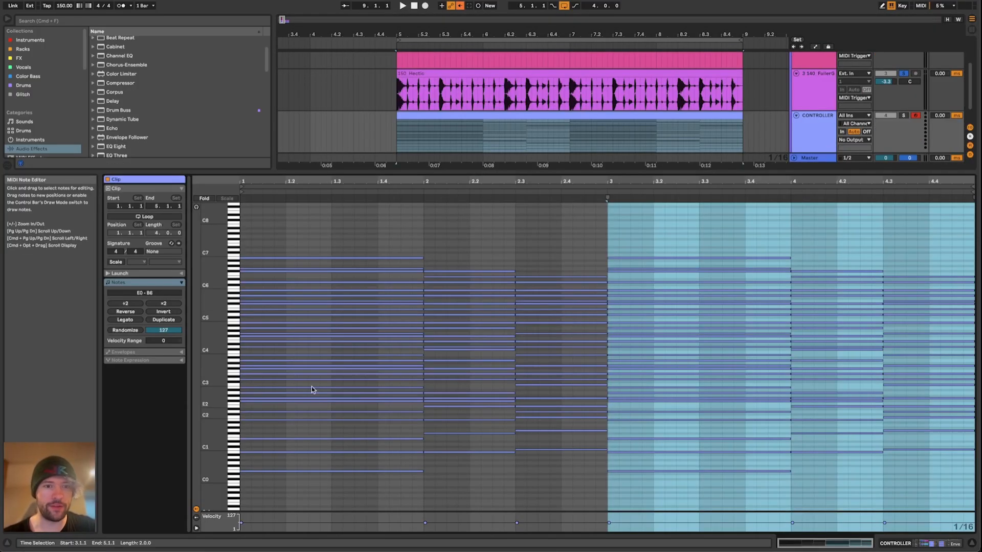
pyautogui.click(931, 544)
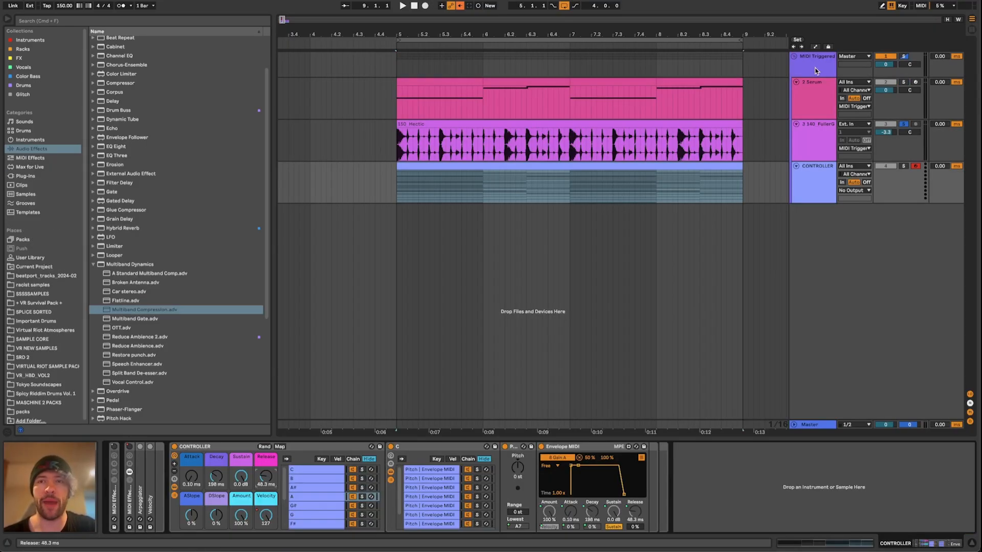
# Step: Compare the group's resonator rack with the CONTROLLER track's clip and device chain
pyautogui.click(815, 70)
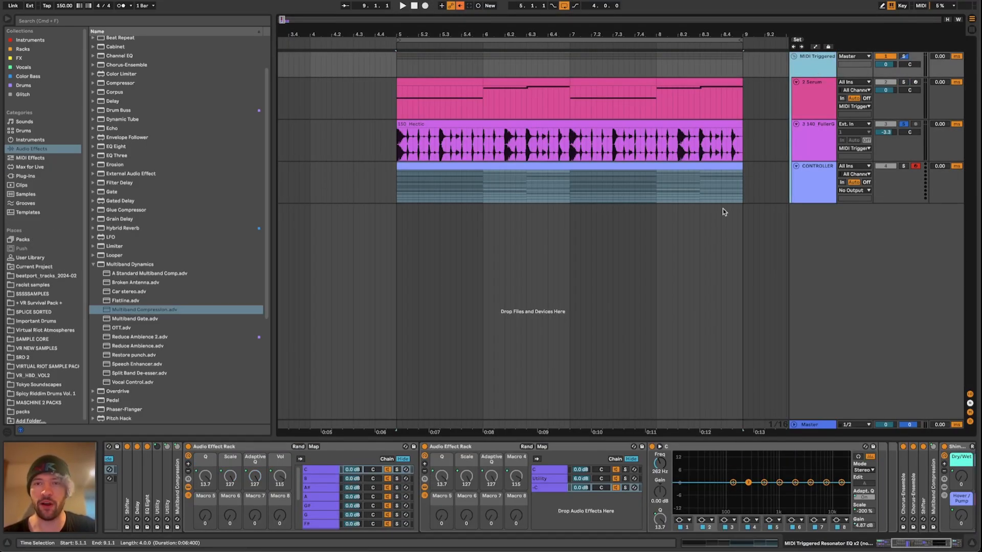
pyautogui.doubleClick(442, 167)
pyautogui.click(804, 192)
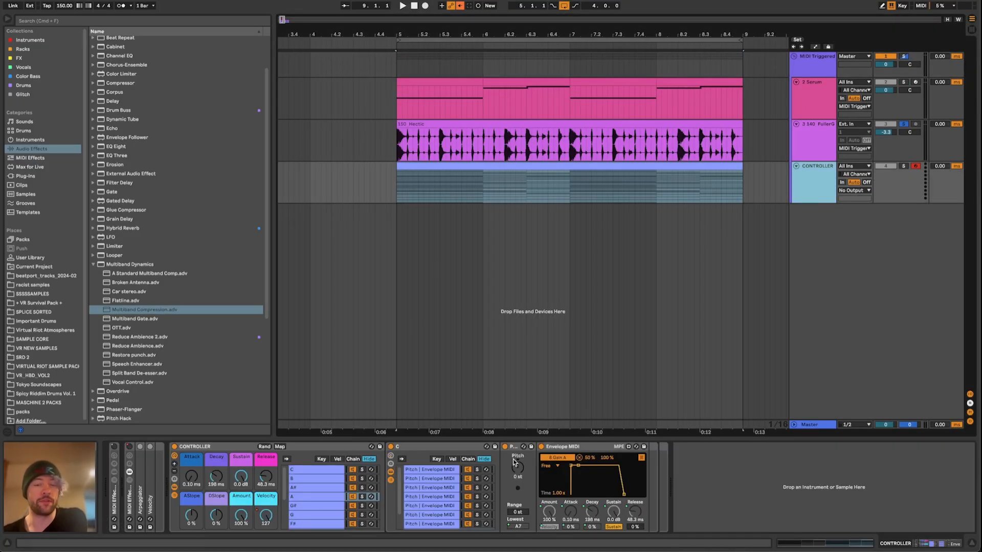
# Step: Show the available MIDI effects and check the parameter mappings of the CONTROLLER rack's Envelope MIDI device
pyautogui.click(32, 157)
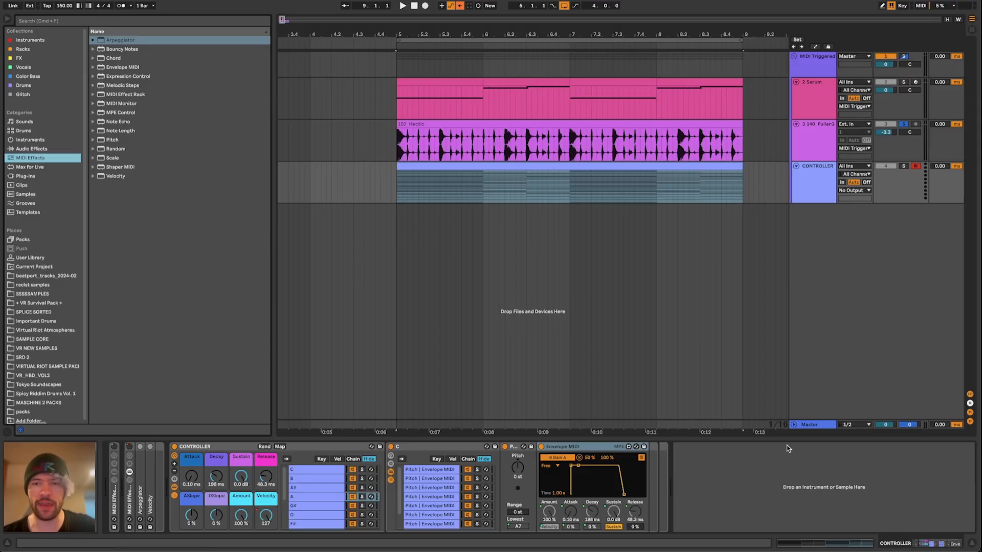
pyautogui.click(642, 458)
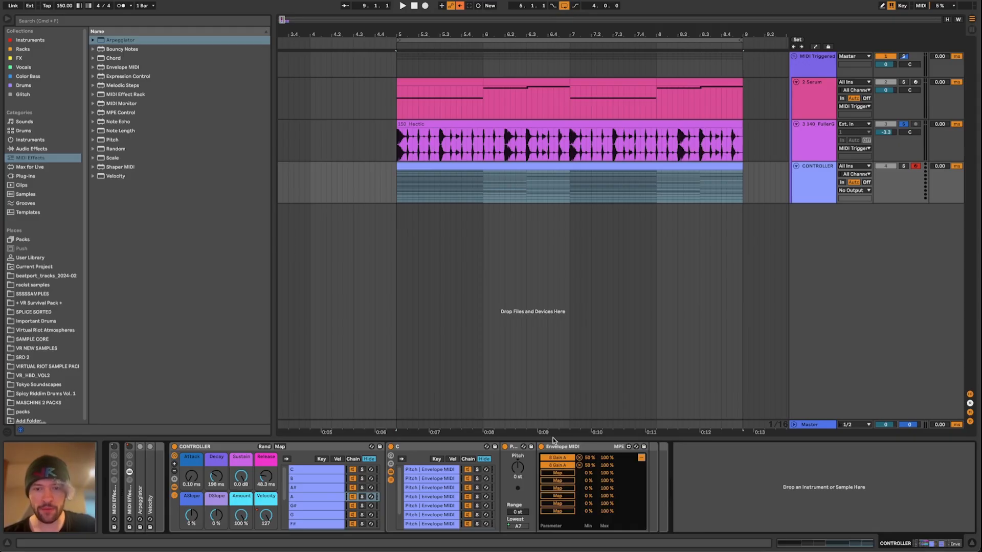
pyautogui.click(640, 460)
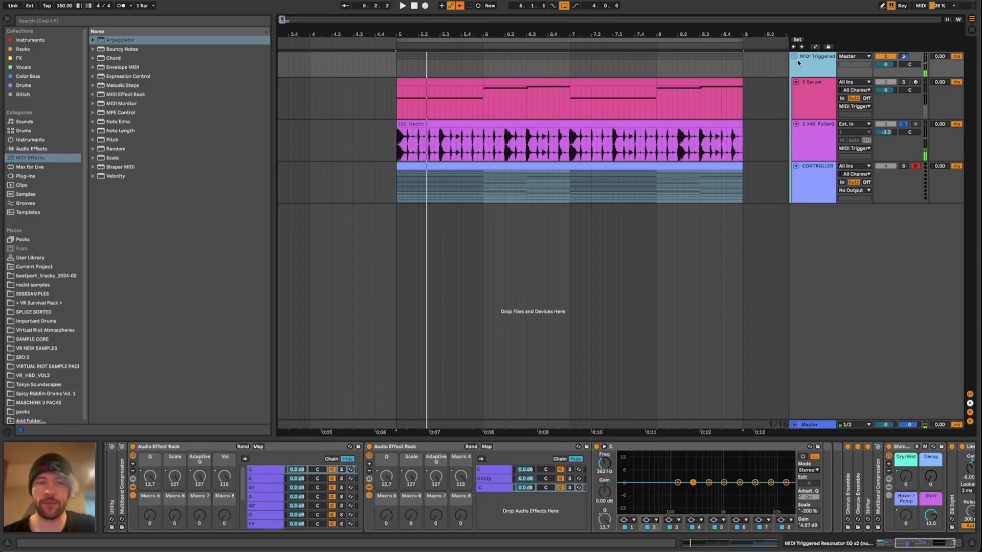
# Step: Bypass the MIDI Triggered Resonator EQ rack and audition the dry drum loop with its track volume at -3.6 dB
pyautogui.click(134, 446)
pyautogui.hscroll(-5, 154, 492)
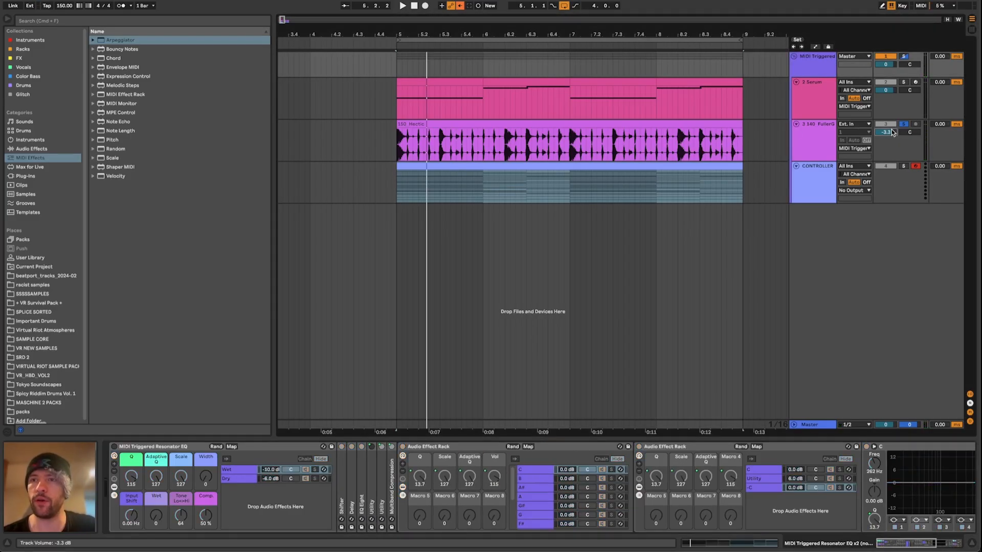
pyautogui.press('space')
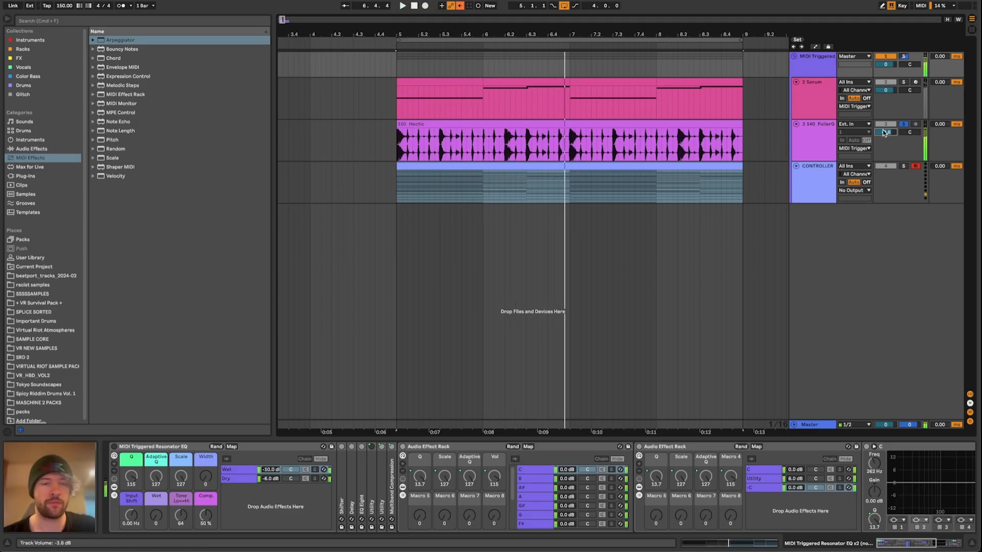
# Step: Reactivate the MIDI Triggered Resonator EQ rack and play the loop while viewing the C chain's EQ spectrum
pyautogui.click(114, 447)
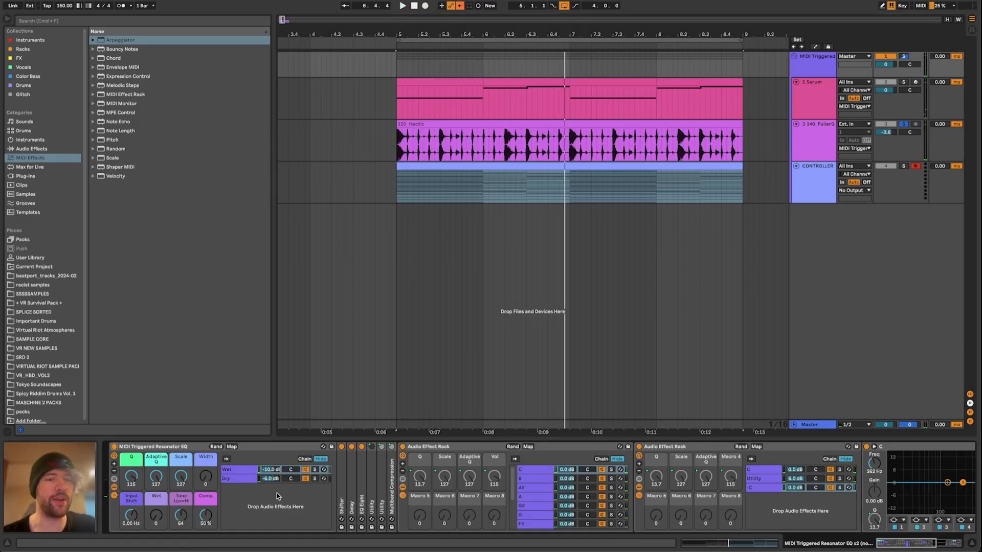
pyautogui.hscroll(5, 302, 498)
pyautogui.press('space')
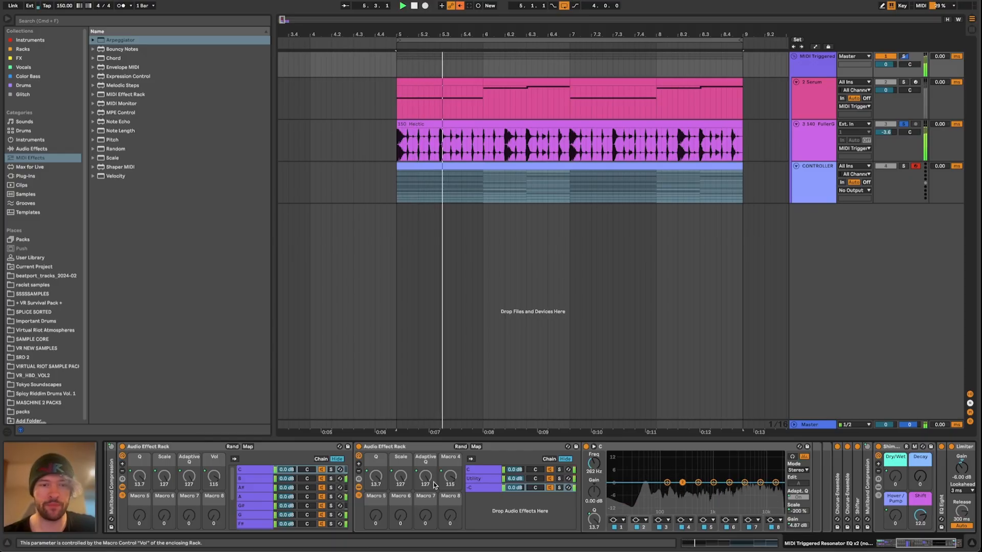
# Step: Inspect the EQ curves of the B, A, G and F# note chains in the resonator rack while the drum loop plays
pyautogui.click(258, 479)
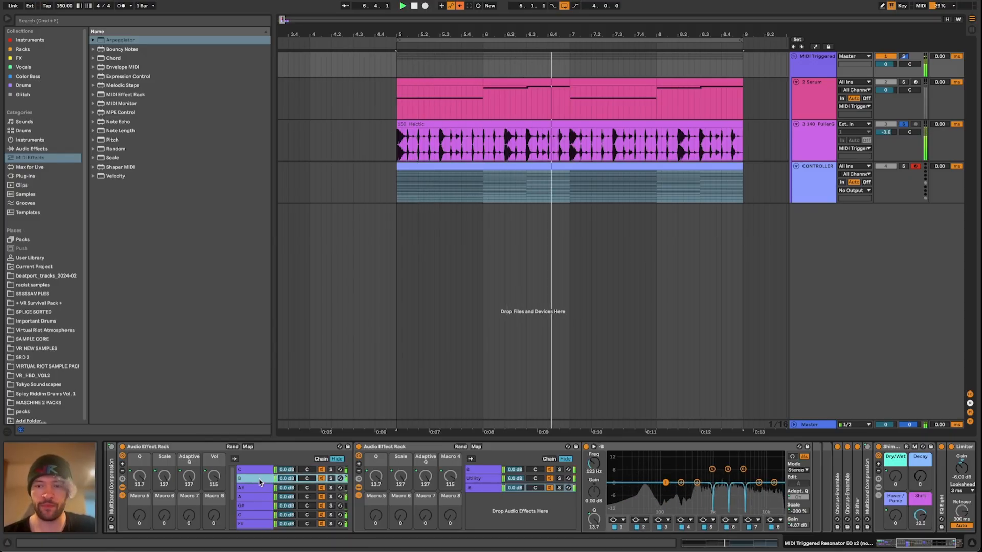
pyautogui.click(489, 470)
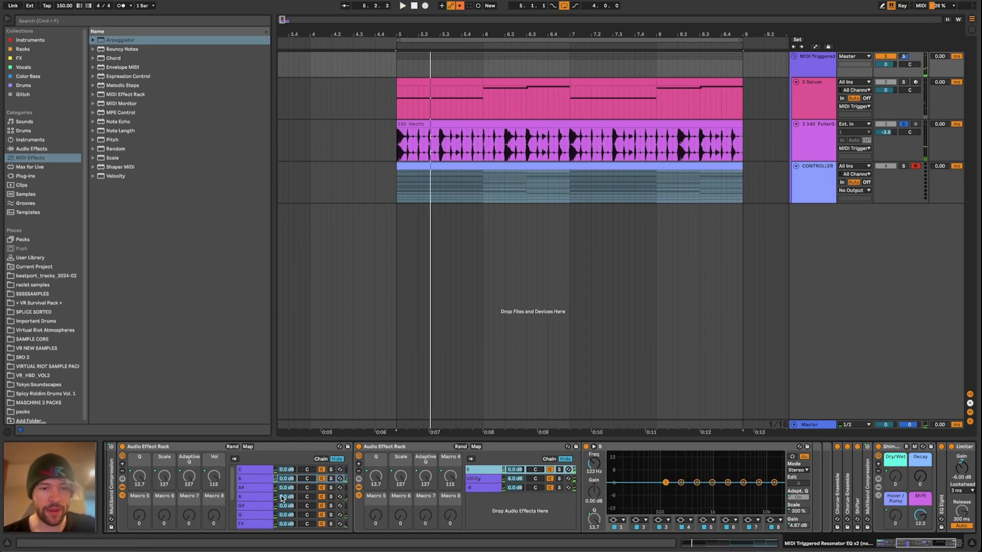
pyautogui.click(265, 497)
pyautogui.scroll(-3, 266, 499)
pyautogui.click(270, 475)
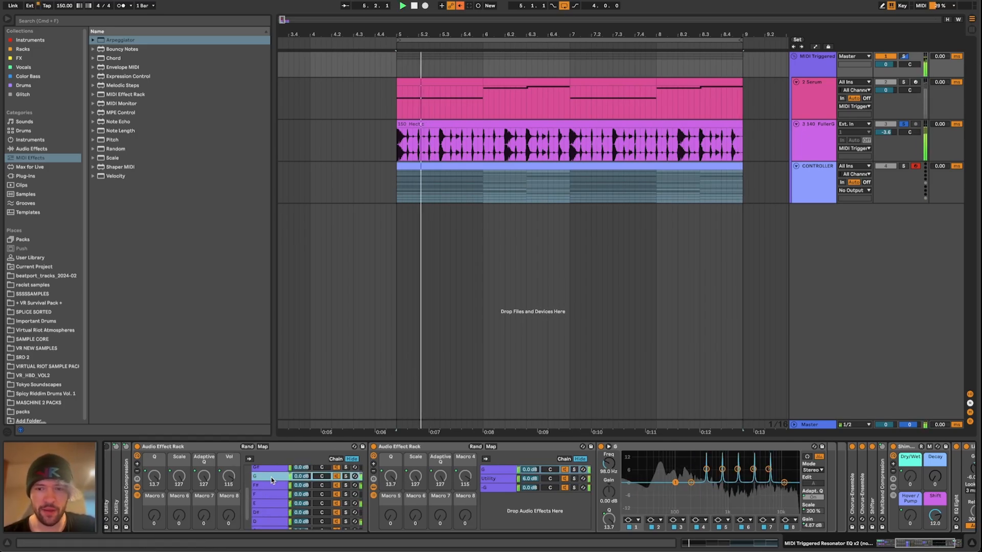
pyautogui.click(271, 485)
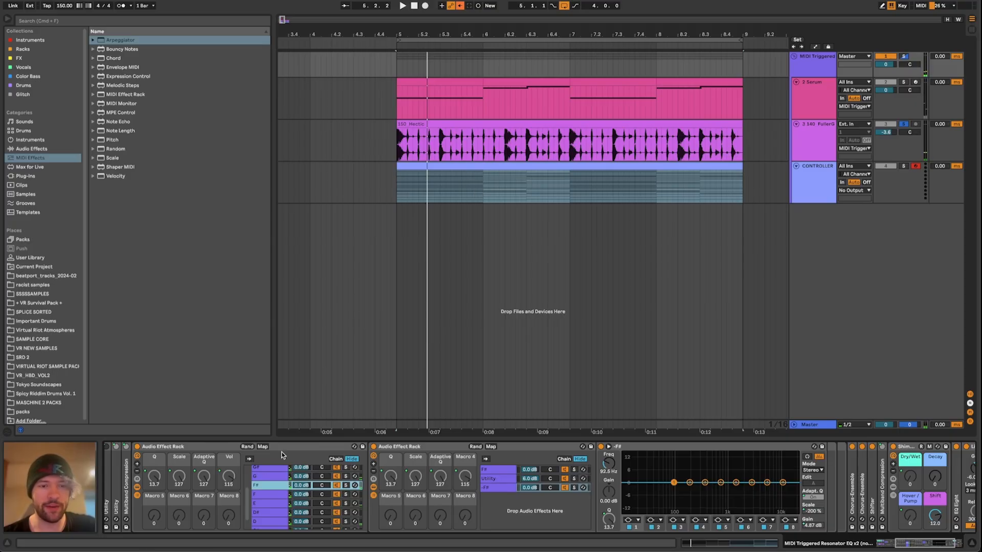
pyautogui.scroll(3, 292, 476)
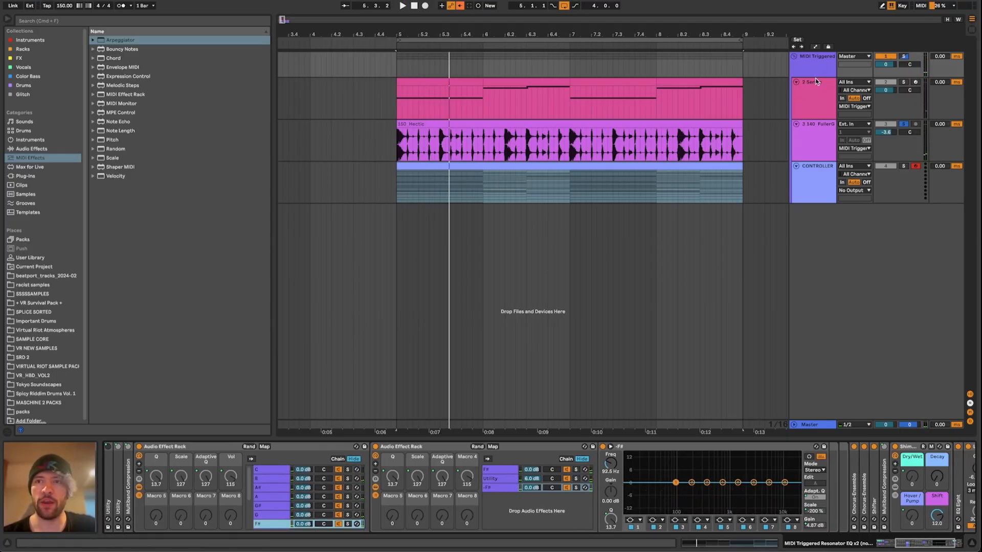
# Step: Audition the drum loop through the resonator group and return to the MIDI Triggered Resonator EQ rack's main macros
pyautogui.click(824, 67)
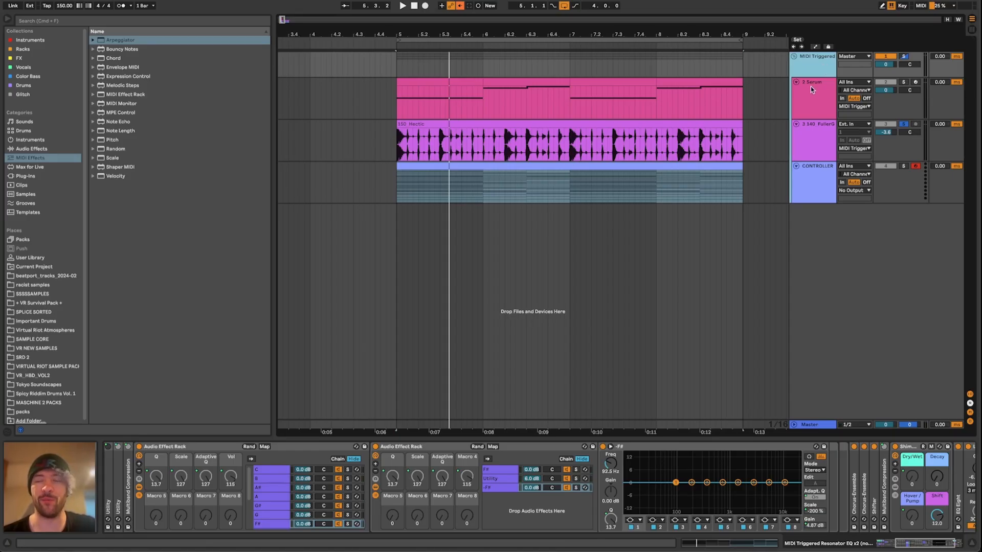
pyautogui.press('space')
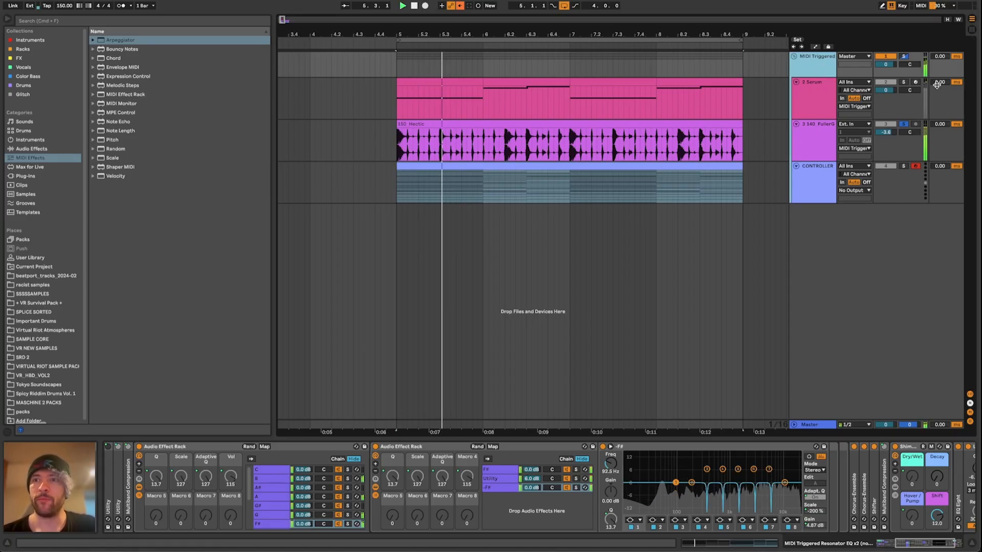
pyautogui.press('space')
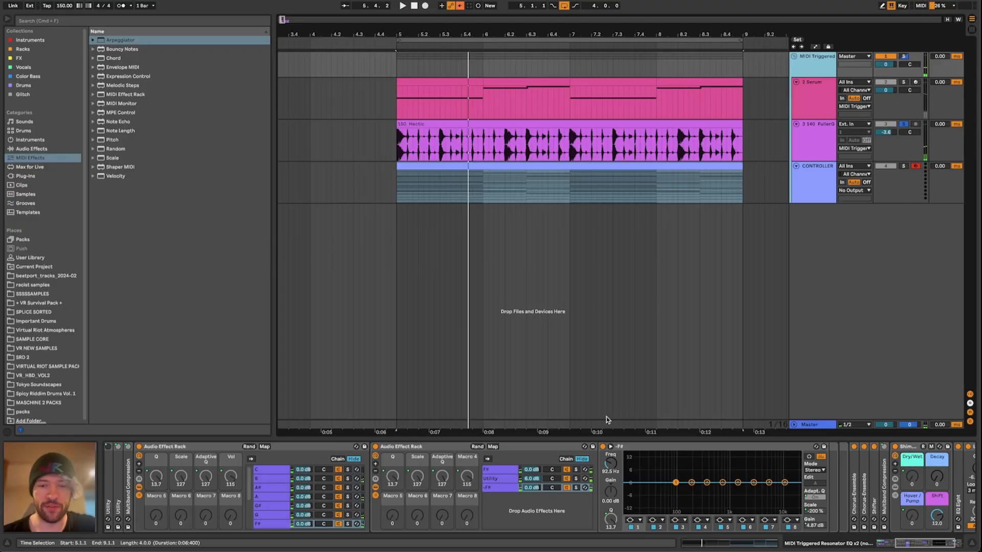
pyautogui.hscroll(-5, 516, 487)
pyautogui.hscroll(-1, 516, 486)
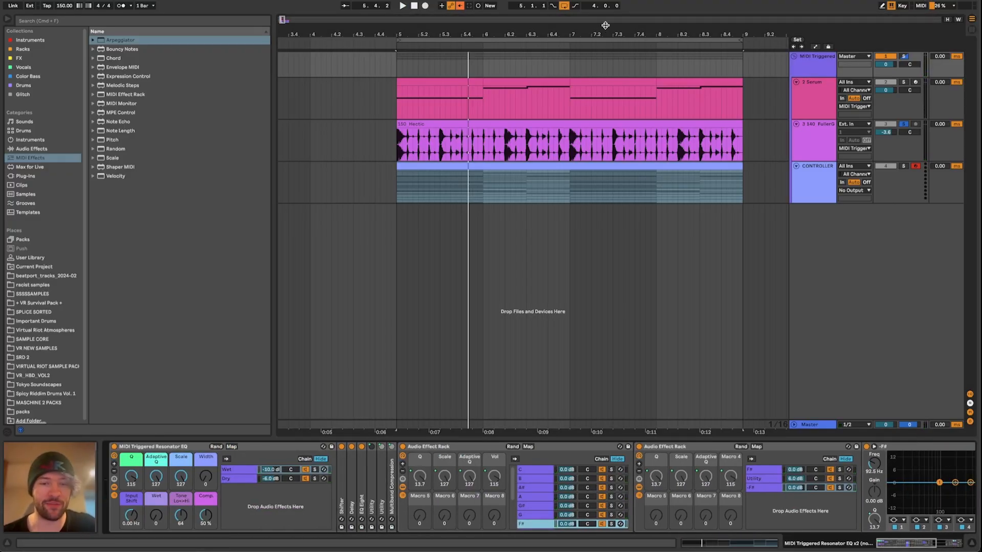
# Step: Compare the device chains of the Serum track, the resonator group and the CONTROLLER track
pyautogui.click(824, 93)
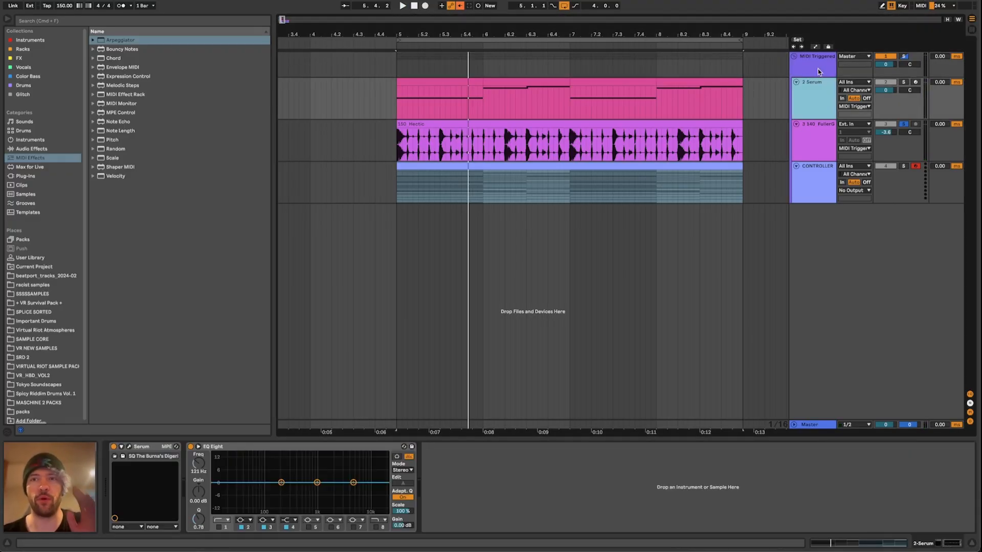
pyautogui.click(817, 68)
pyautogui.click(824, 176)
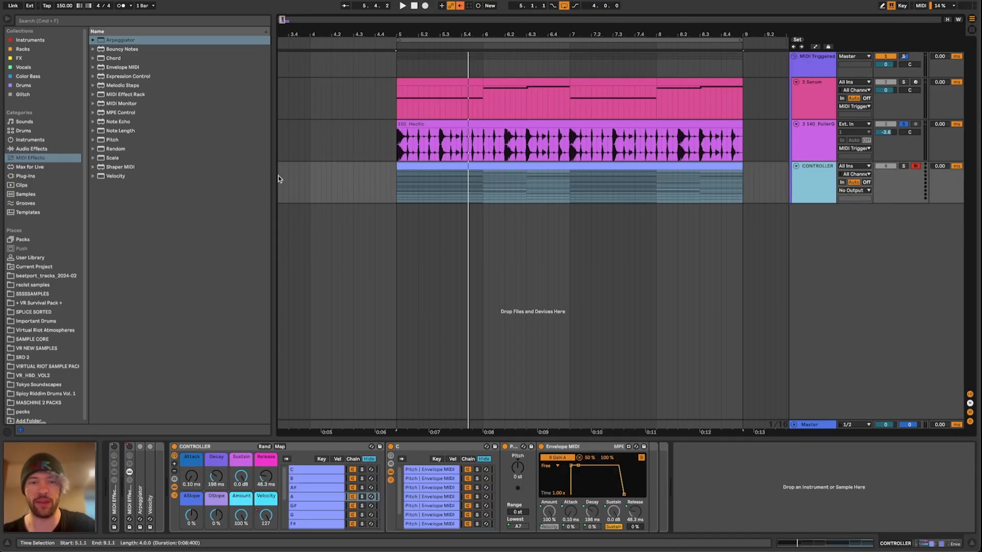
# Step: Show the resonator group's closing effects and play the loop while viewing the F# chain's EQ spectrum
pyautogui.click(811, 57)
pyautogui.hscroll(10, 807, 475)
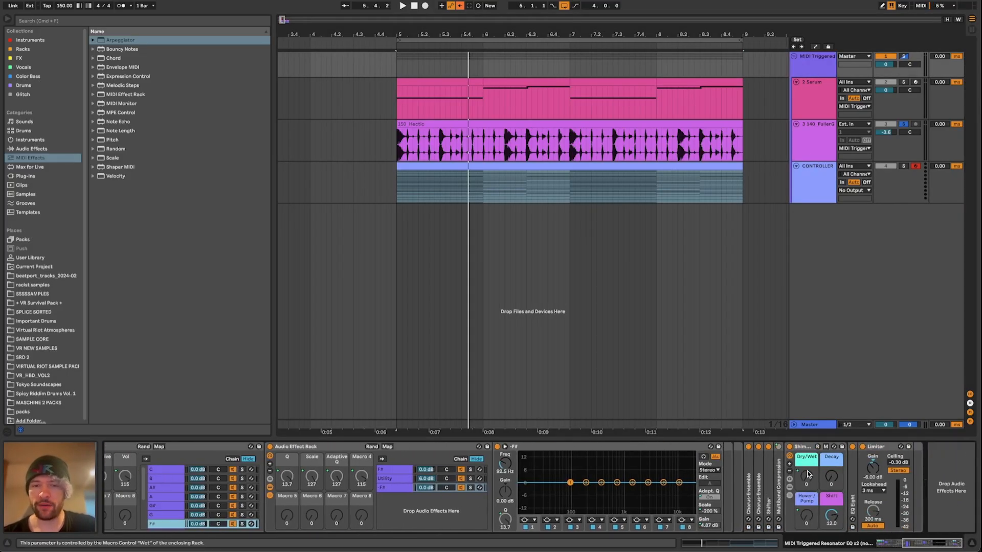
pyautogui.hscroll(-2, 807, 475)
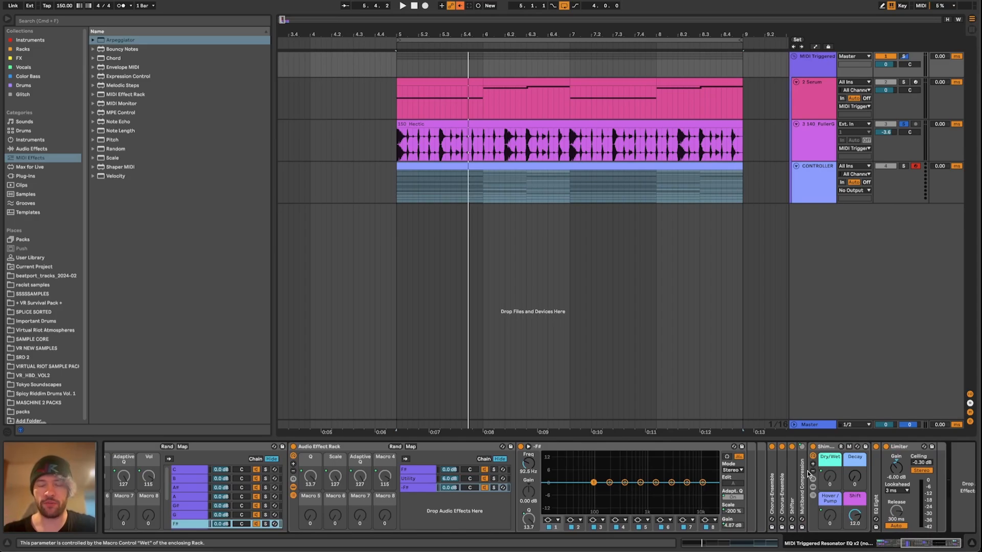
pyautogui.press('space')
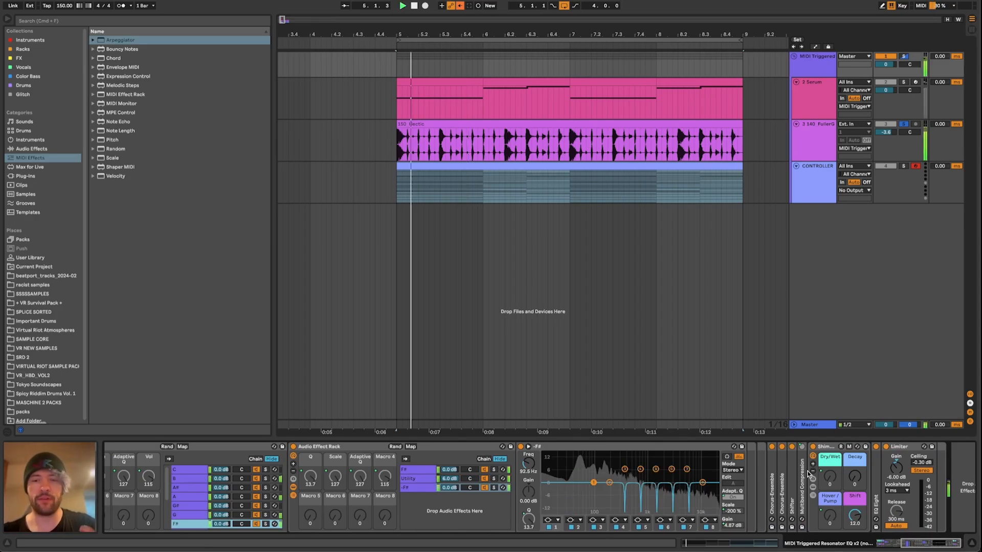
pyautogui.click(422, 469)
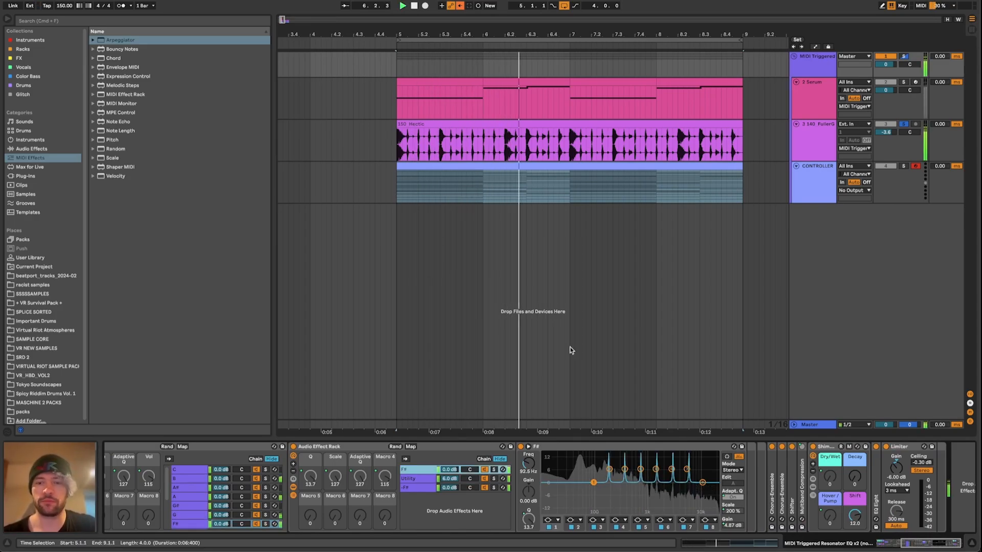
# Step: Inspect the CONTROLLER track's Envelope MIDI device and step through the nested C rack's Pitch | Envelope MIDI chains
pyautogui.click(811, 187)
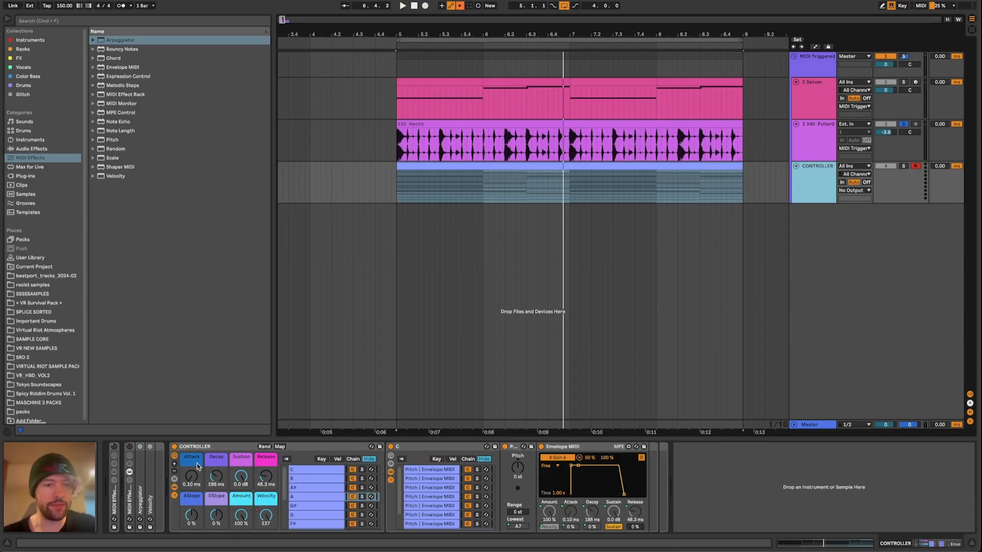
pyautogui.click(572, 447)
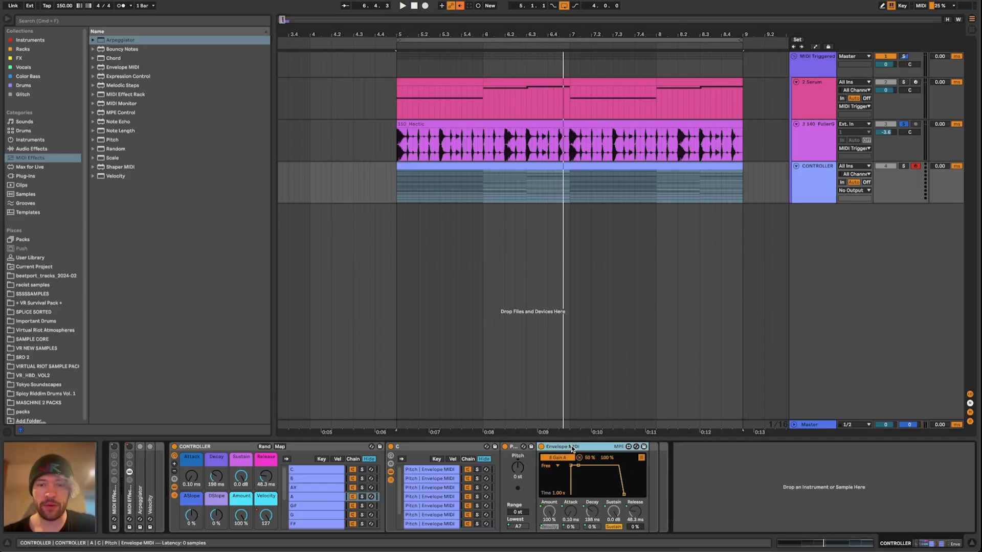
pyautogui.click(420, 486)
pyautogui.press('Down')
pyautogui.press('Down')
pyautogui.press('Down')
pyautogui.press('Down')
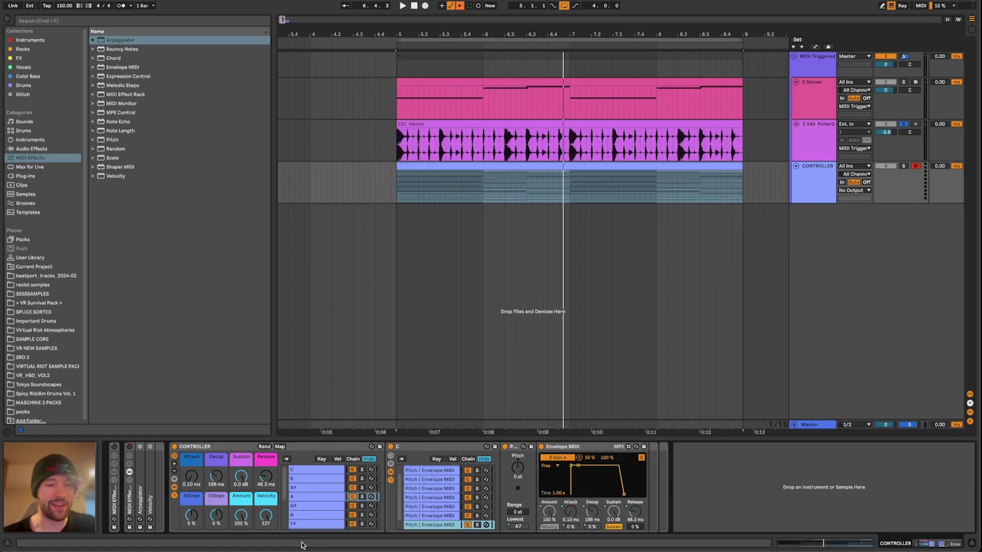
# Step: Set the CONTROLLER rack's Release to 2.59 ms, Sustain to -inf dB and Decay to 240 ms, and audition the resonator group
pyautogui.moveTo(266, 477); pyautogui.dragTo(266, 511)
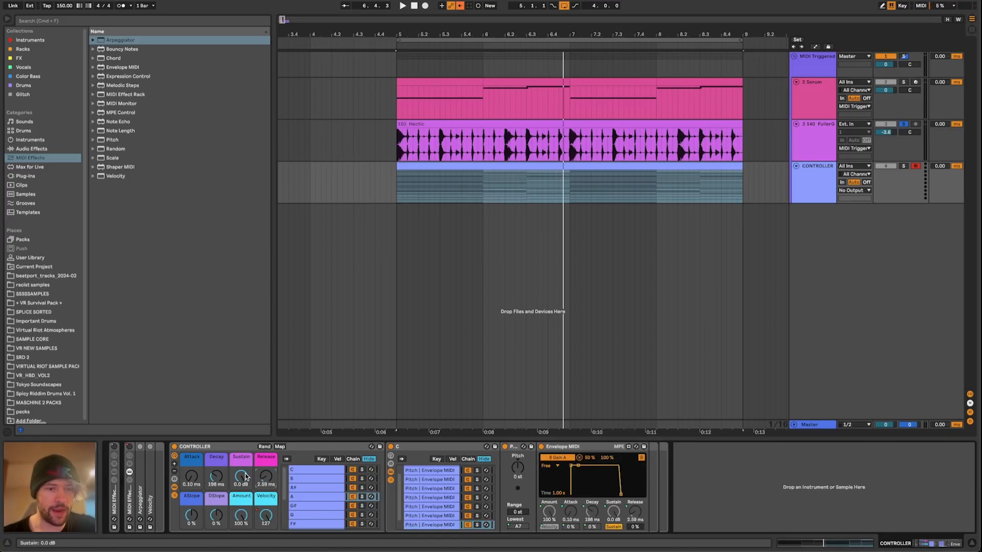
pyautogui.moveTo(245, 475); pyautogui.dragTo(245, 511)
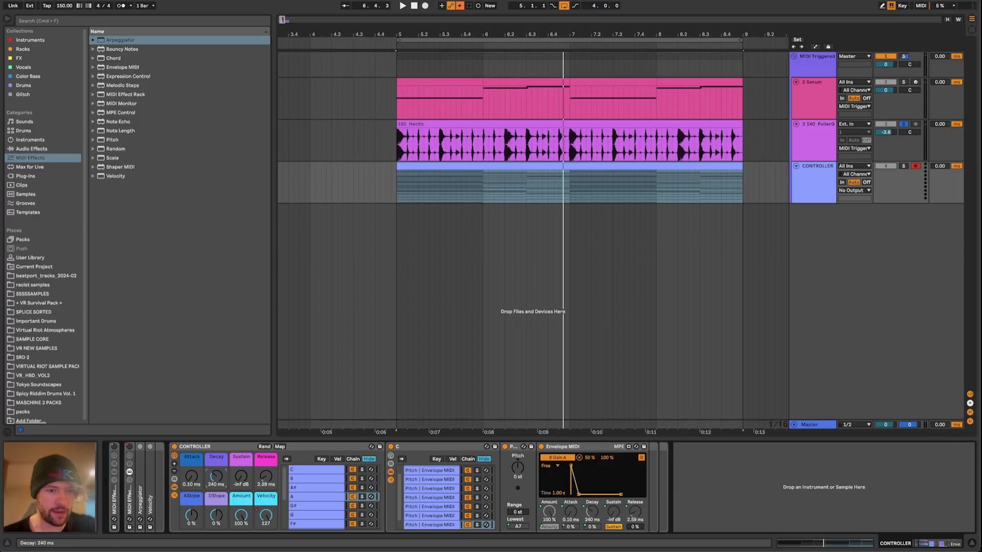
pyautogui.click(819, 63)
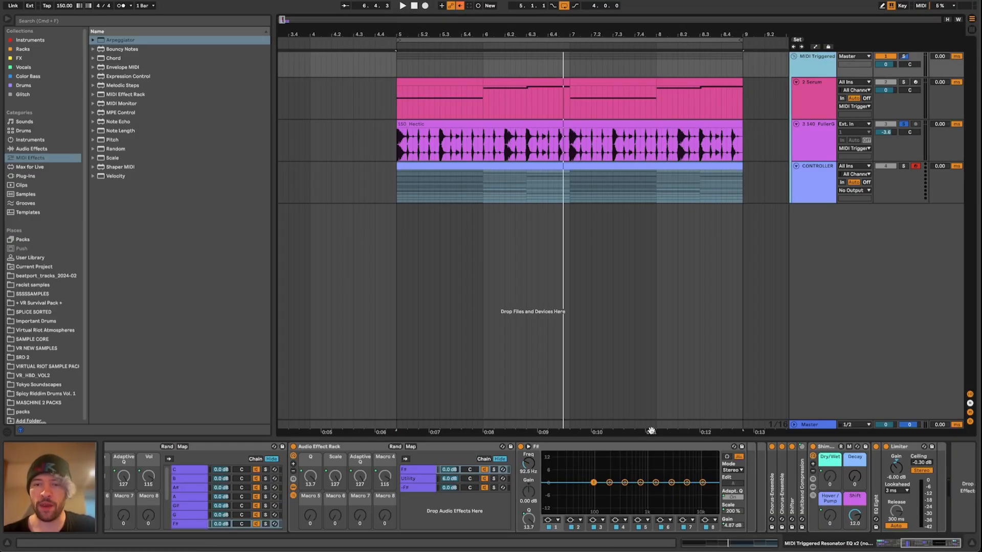
pyautogui.press('space')
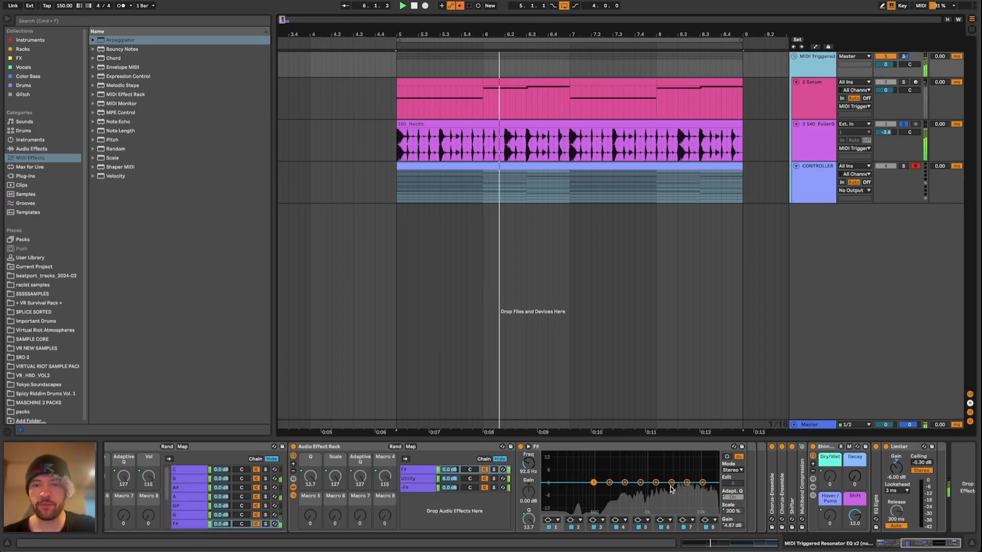
pyautogui.press('space')
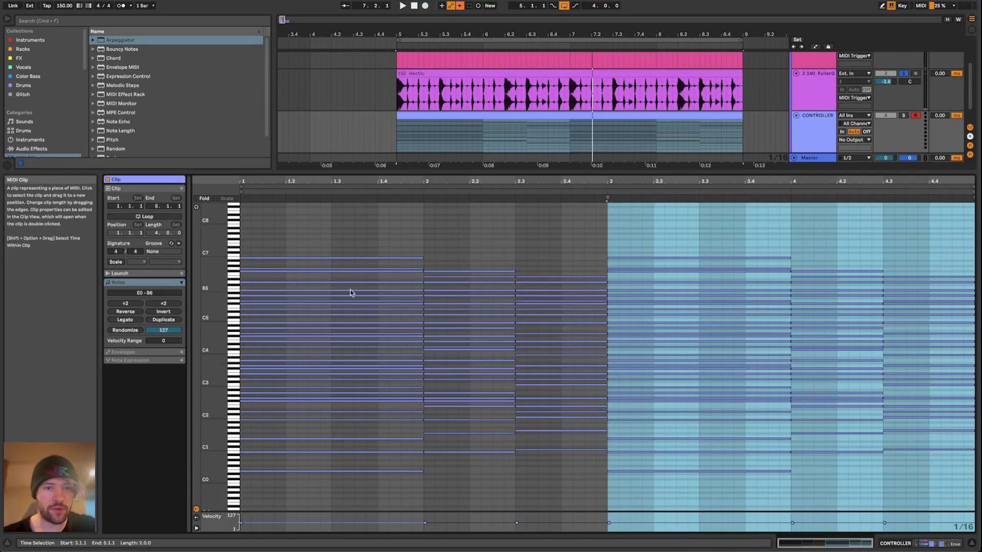
# Step: Reorder the MIDI Effect Racks in front of the CONTROLLER rack and unfold the one with the Gate and Transp. Steps macros
pyautogui.click(930, 542)
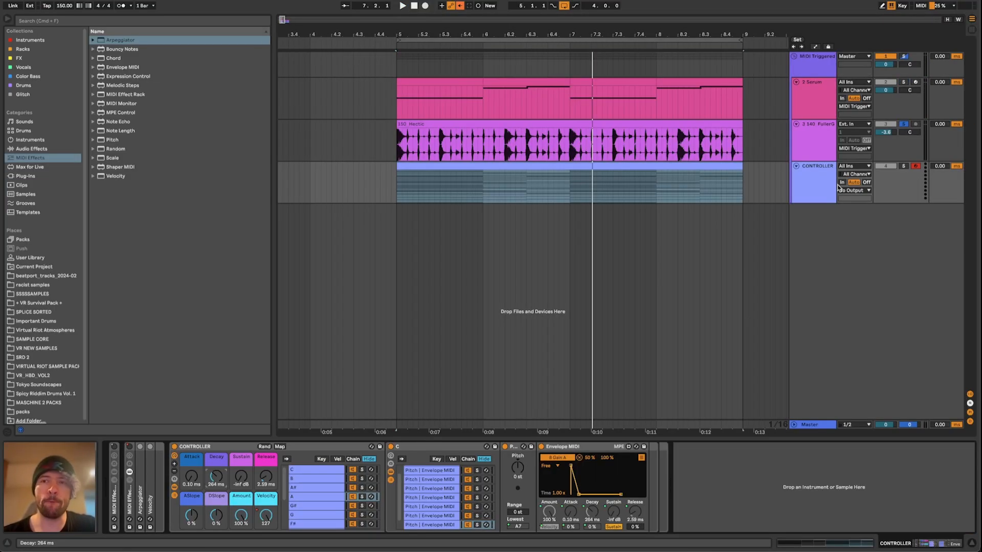
pyautogui.scroll(-1, 367, 474)
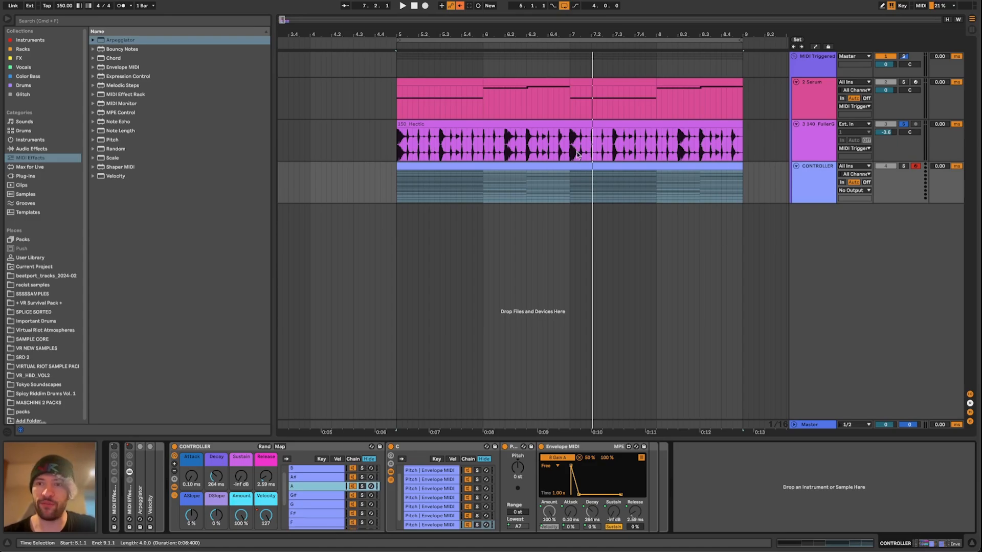
pyautogui.click(225, 444)
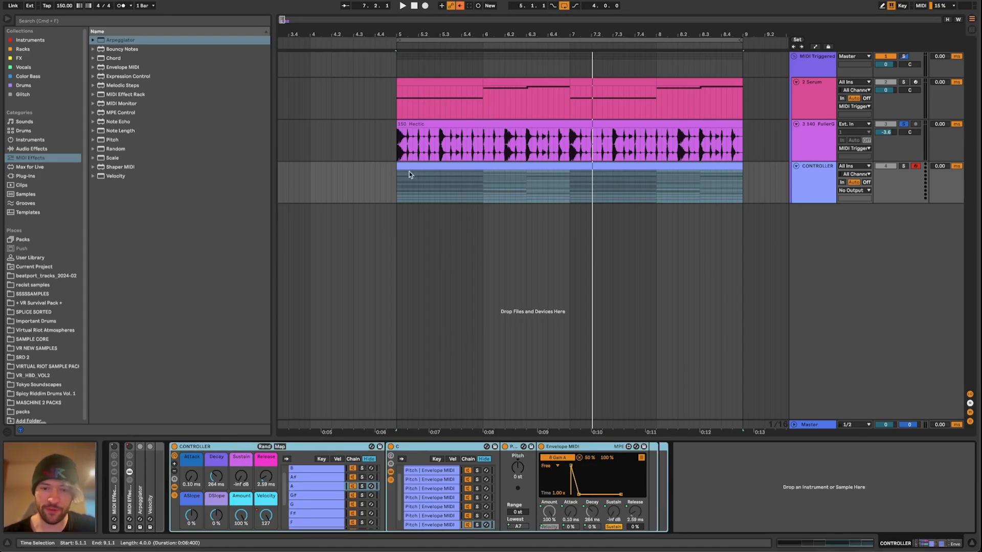
pyautogui.moveTo(118, 506); pyautogui.dragTo(170, 446)
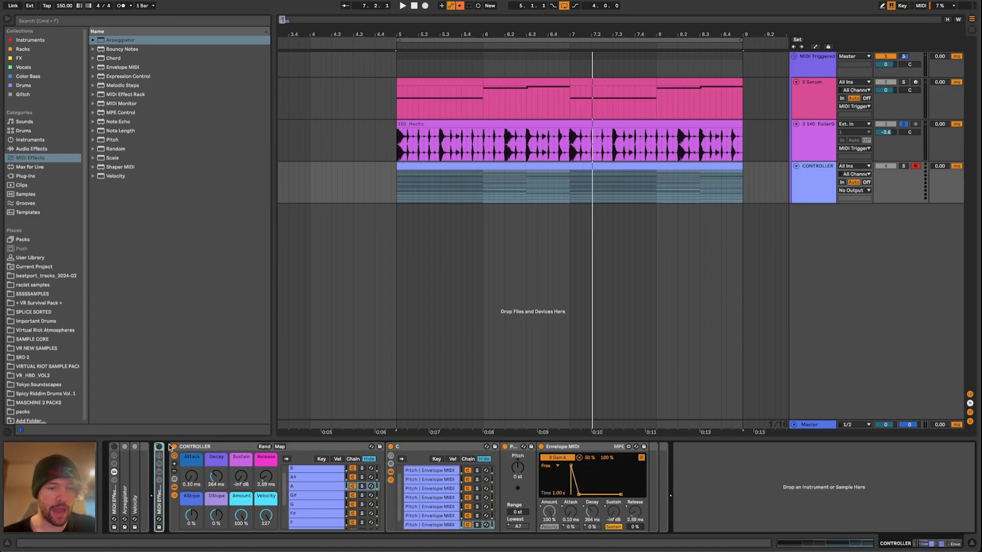
pyautogui.doubleClick(159, 496)
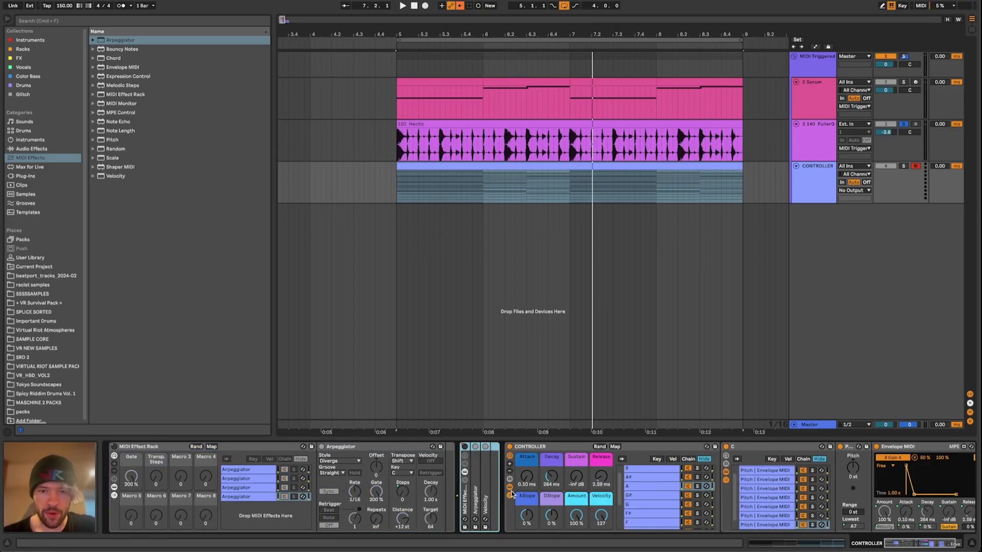
# Step: Activate the MIDI Effect Rack with the Chord Trigger Arpeggiator, check its Velocity device, and audition the loop through the resonator group
pyautogui.doubleClick(477, 463)
pyautogui.hscroll(4, 478, 465)
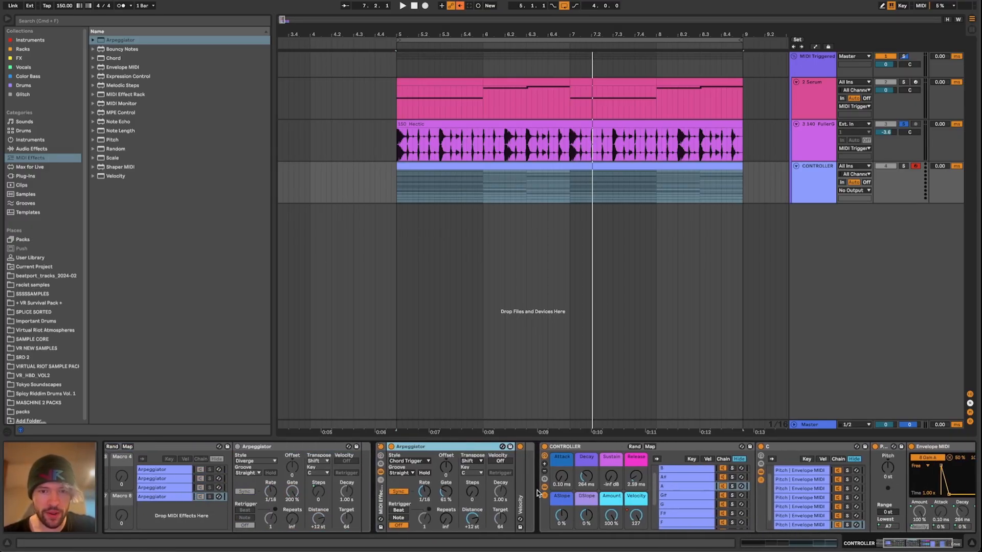
pyautogui.doubleClick(515, 452)
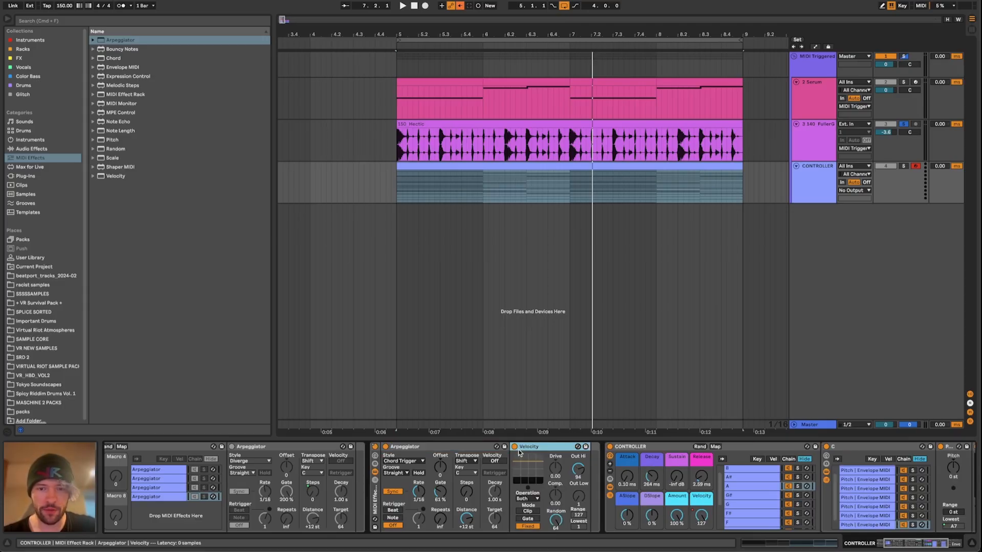
pyautogui.doubleClick(515, 448)
pyautogui.hscroll(1, 548, 473)
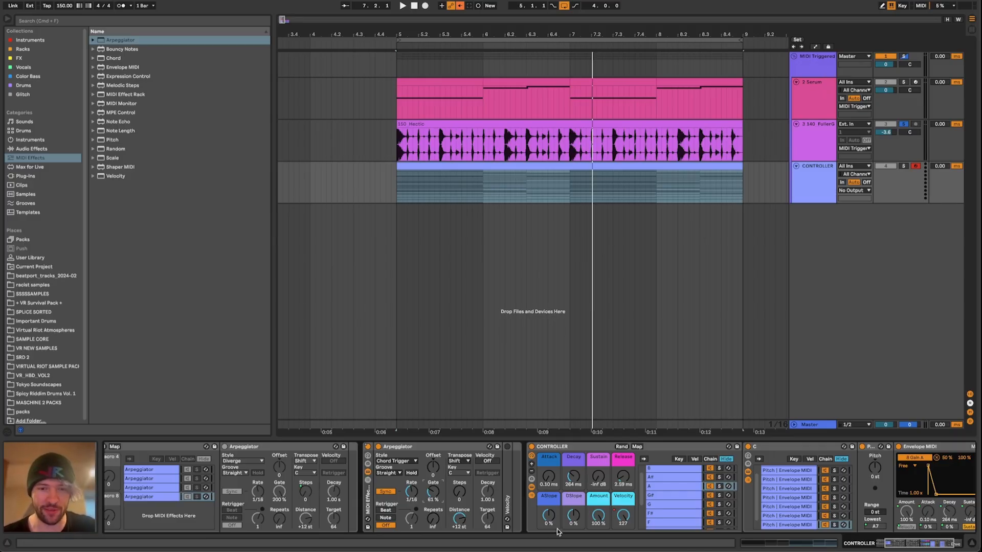
pyautogui.press('space')
pyautogui.click(812, 59)
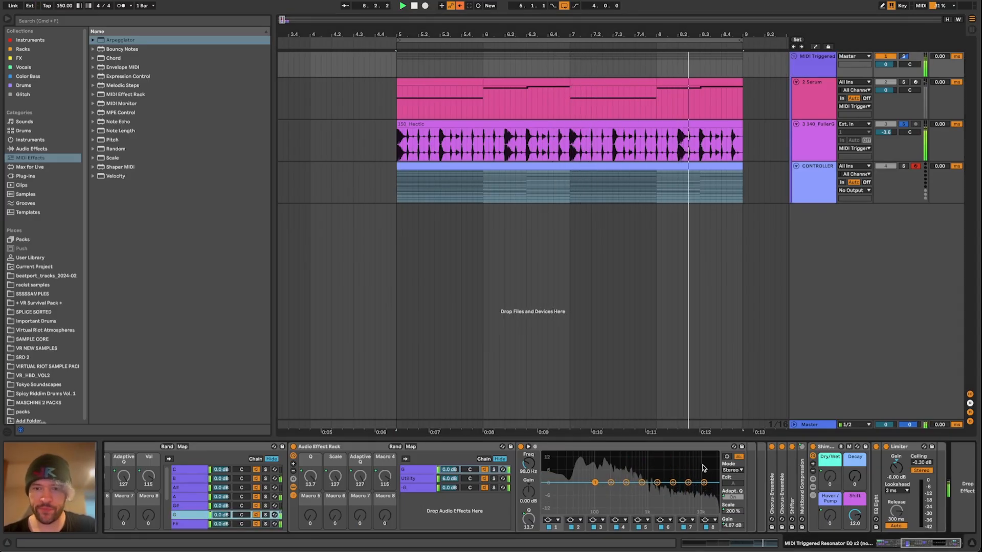
# Step: Set the Chord Trigger Arpeggiator's rate to 1/8 and the CONTROLLER rack's Decay to 563 ms, and audition the resonator group
pyautogui.click(337, 183)
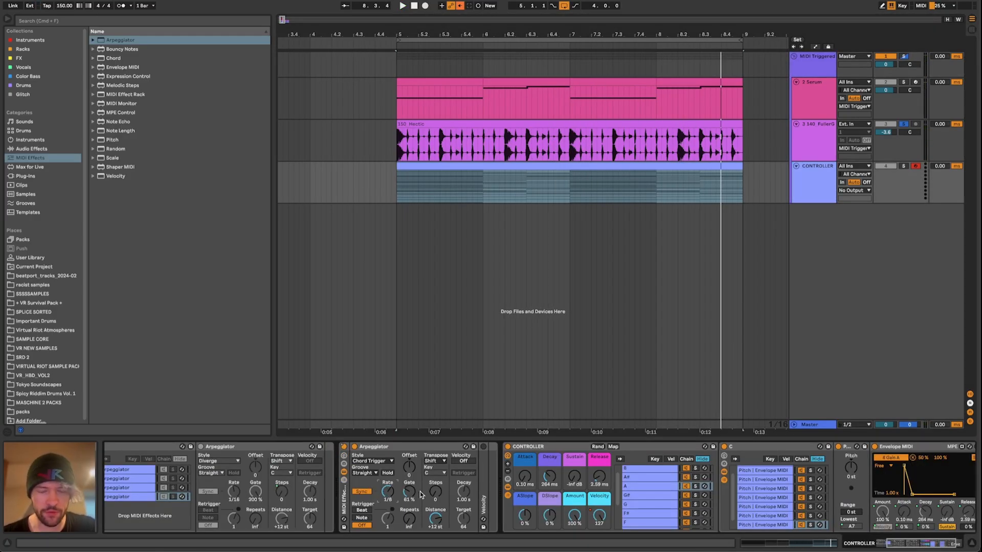
pyautogui.moveTo(545, 475); pyautogui.dragTo(545, 460)
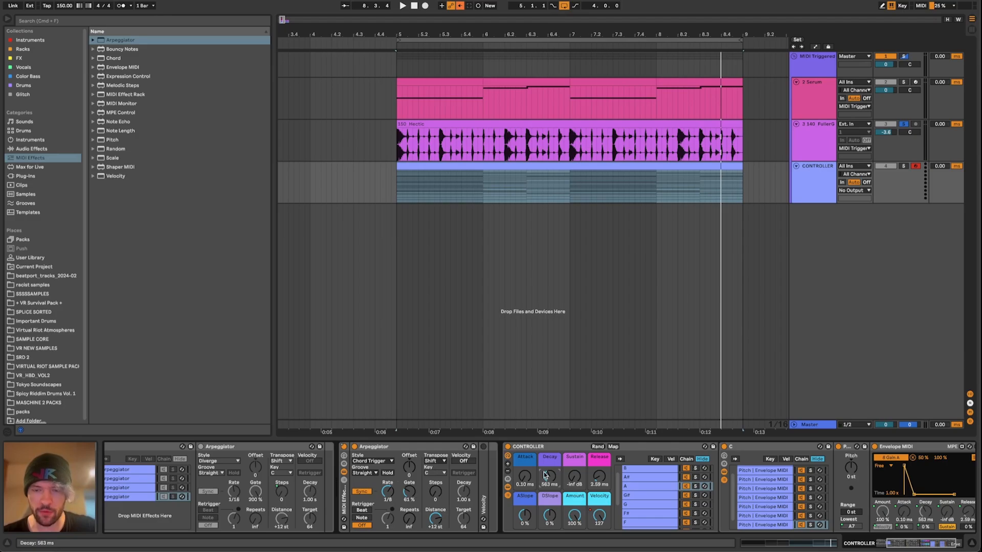
pyautogui.click(812, 60)
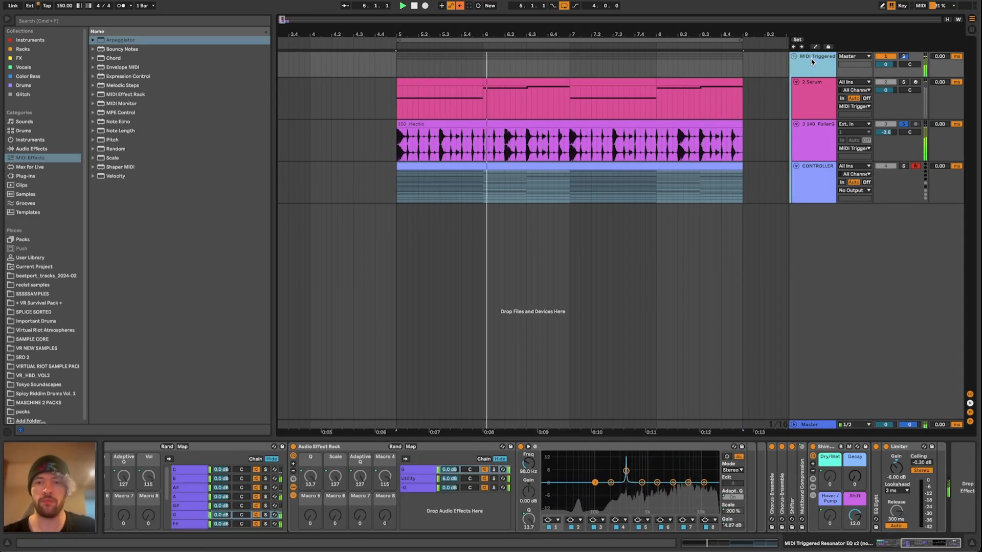
# Step: Set the CONTROLLER rack's Decay back to 240 ms and audition the drum loop through the resonator group
pyautogui.press('space')
pyautogui.click(814, 176)
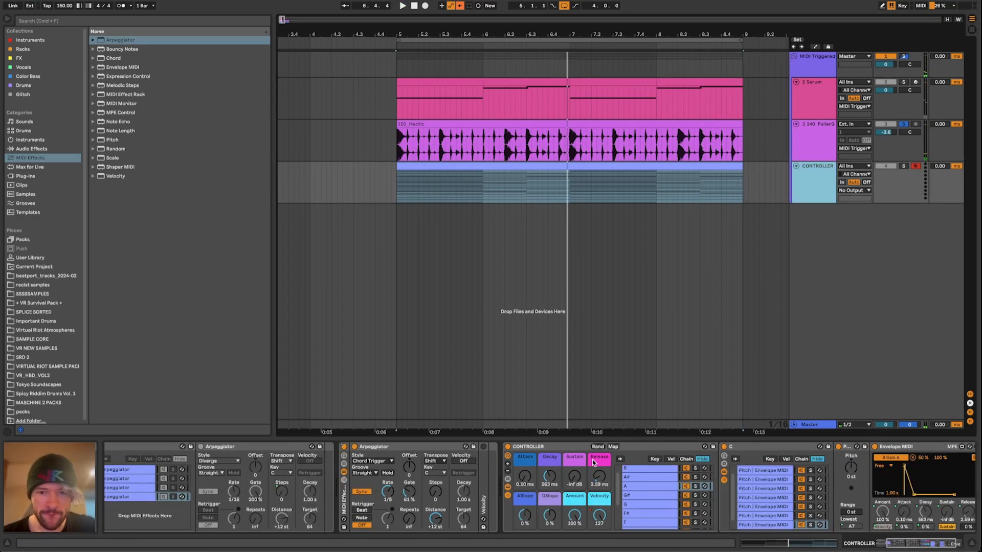
pyautogui.moveTo(549, 475); pyautogui.dragTo(549, 490)
pyautogui.click(814, 57)
pyautogui.press('space')
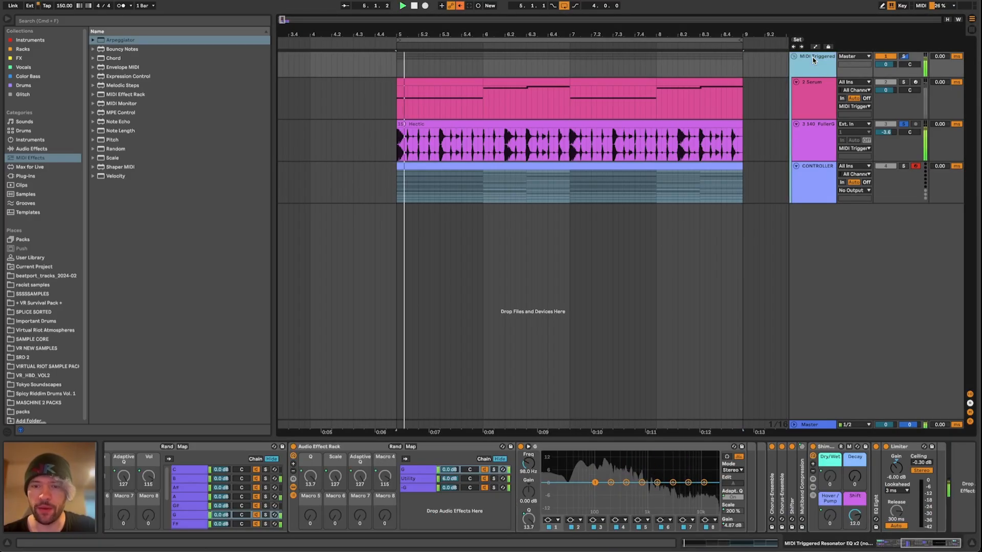
pyautogui.click(829, 178)
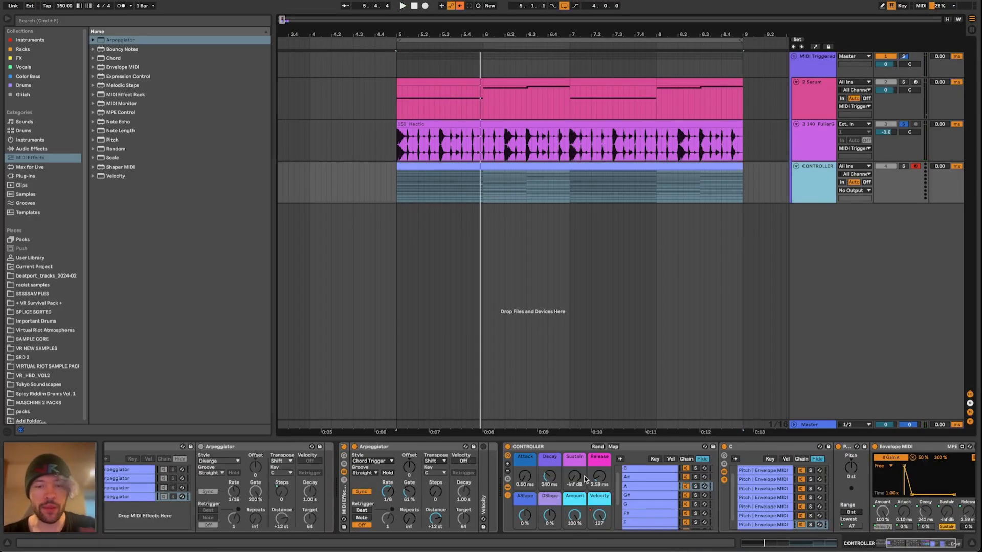
pyautogui.click(585, 479)
pyautogui.hscroll(-2, 588, 478)
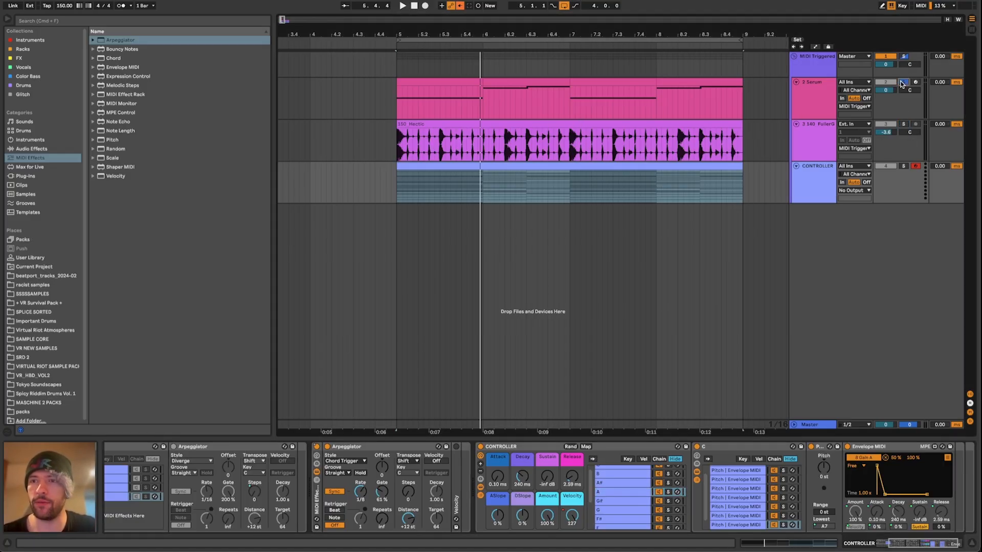
# Step: Solo the Serum track in place of the drum loop, audition it and open the Serum plugin window
pyautogui.click(820, 91)
pyautogui.press('space')
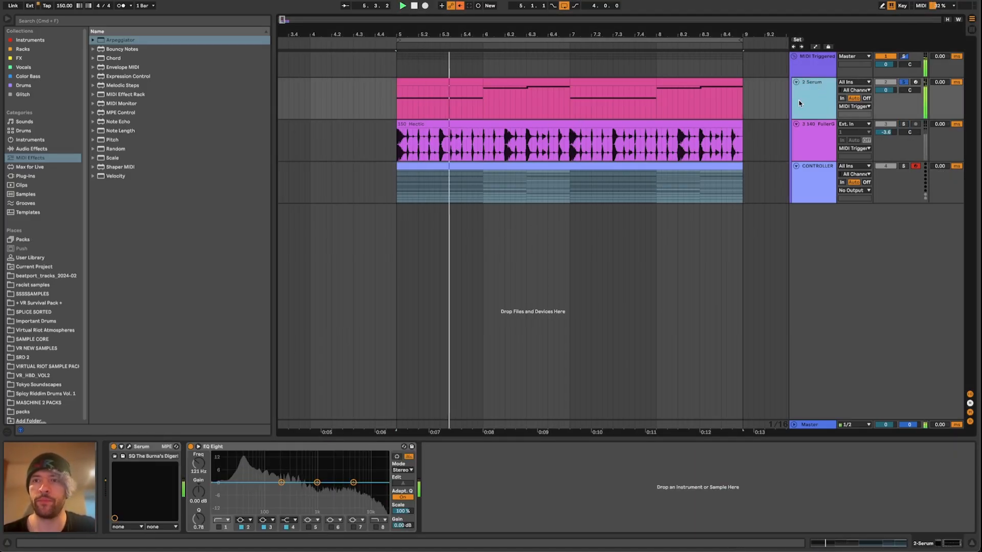
pyautogui.click(130, 447)
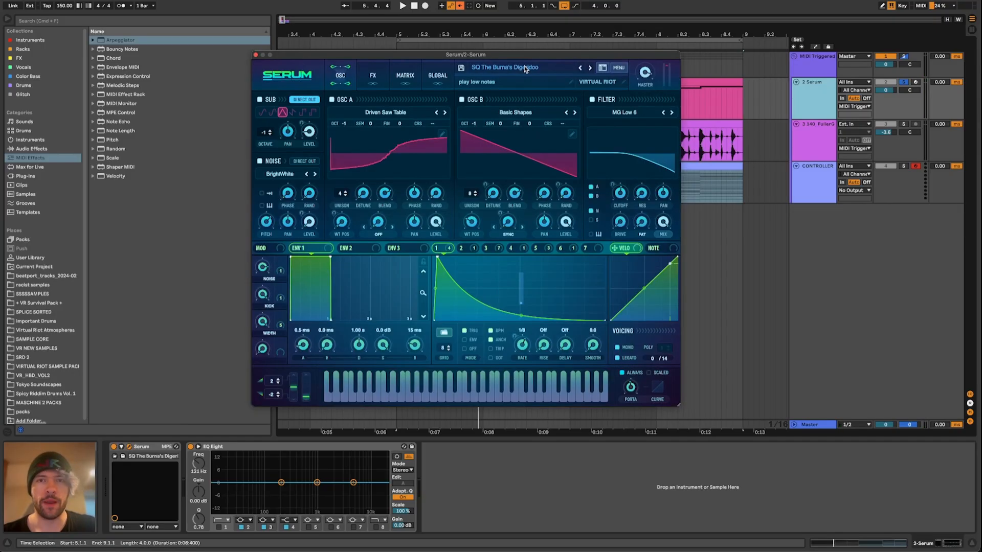
# Step: Load the BS Buzzbass preset in Serum and lower the Serum clip's notes to the E0–C1 range
pyautogui.click(511, 67)
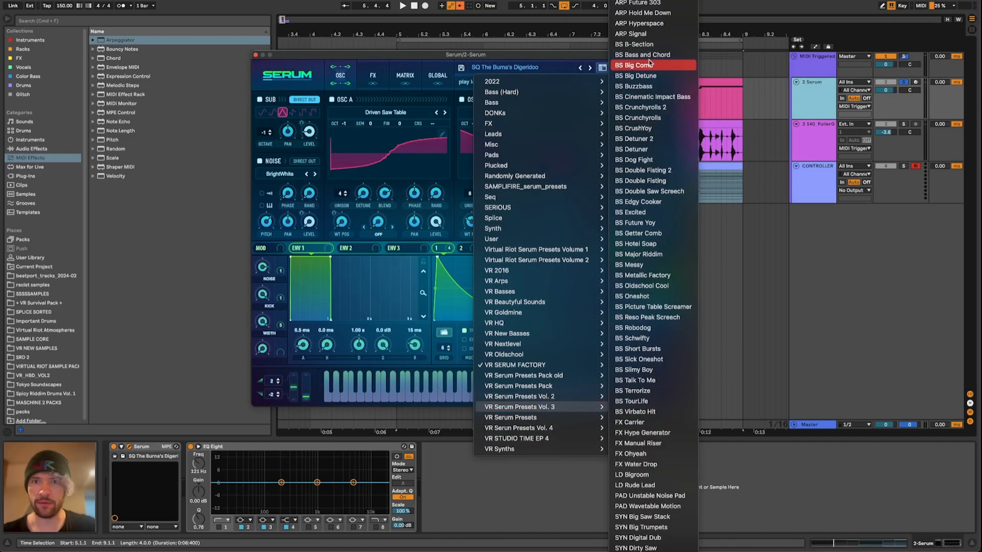
pyautogui.click(644, 64)
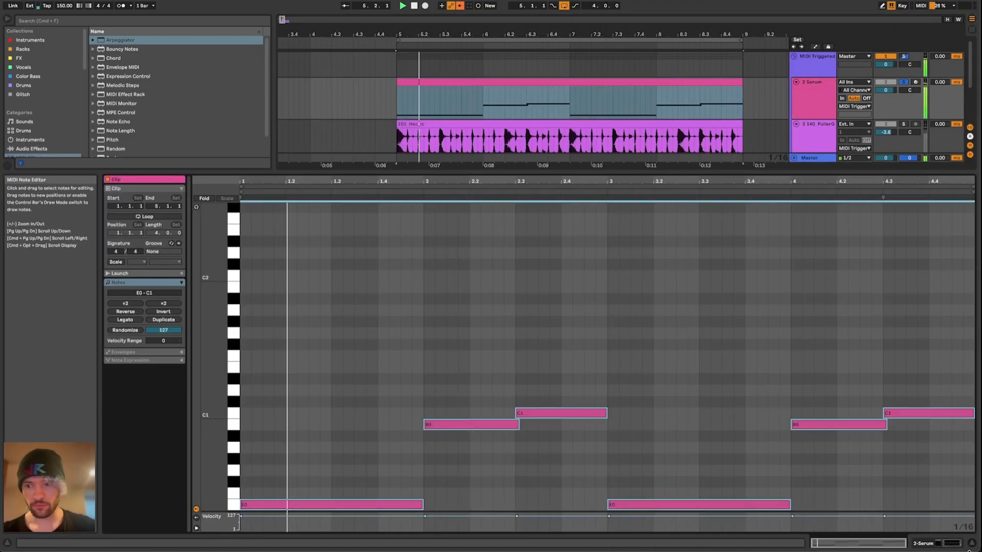
pyautogui.click(948, 546)
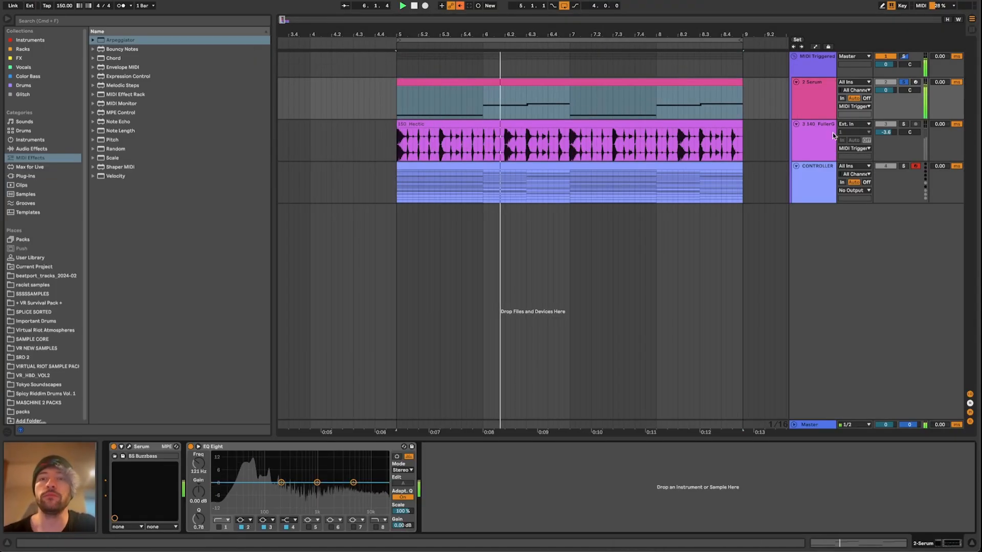
# Step: Audition the Serum bass through the resonator group and set the MIDI Triggered Resonator EQ rack's Q macro to 127
pyautogui.click(814, 65)
pyautogui.press('space')
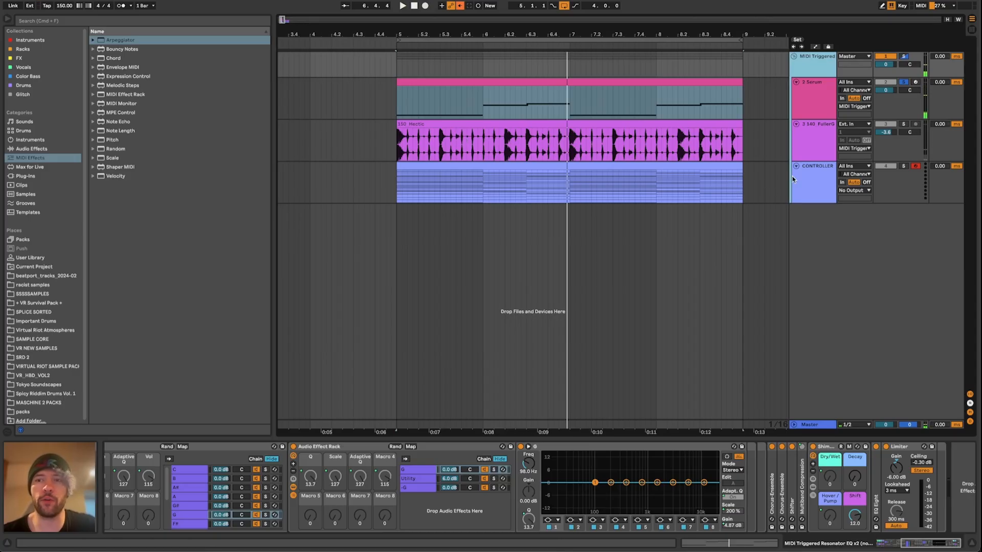
pyautogui.click(793, 179)
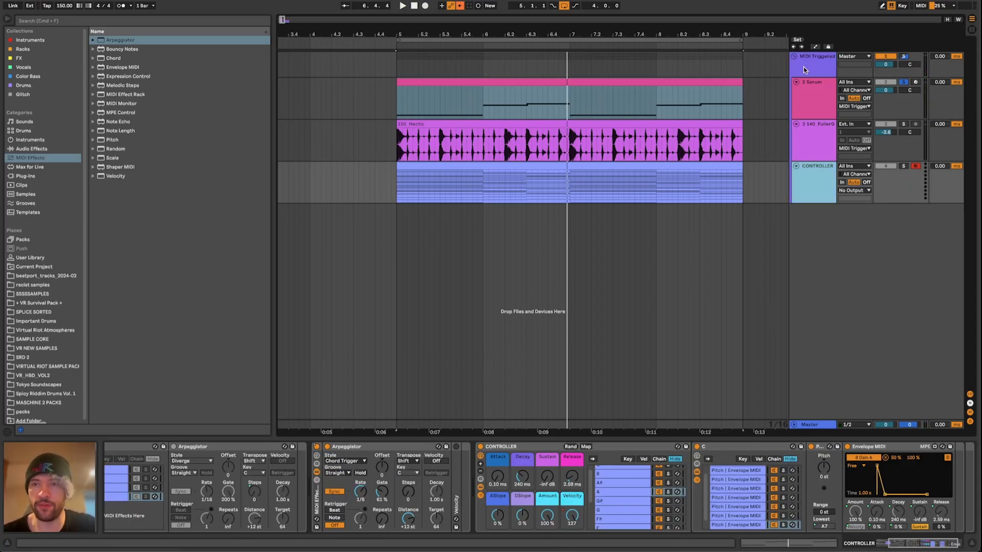
pyautogui.click(820, 72)
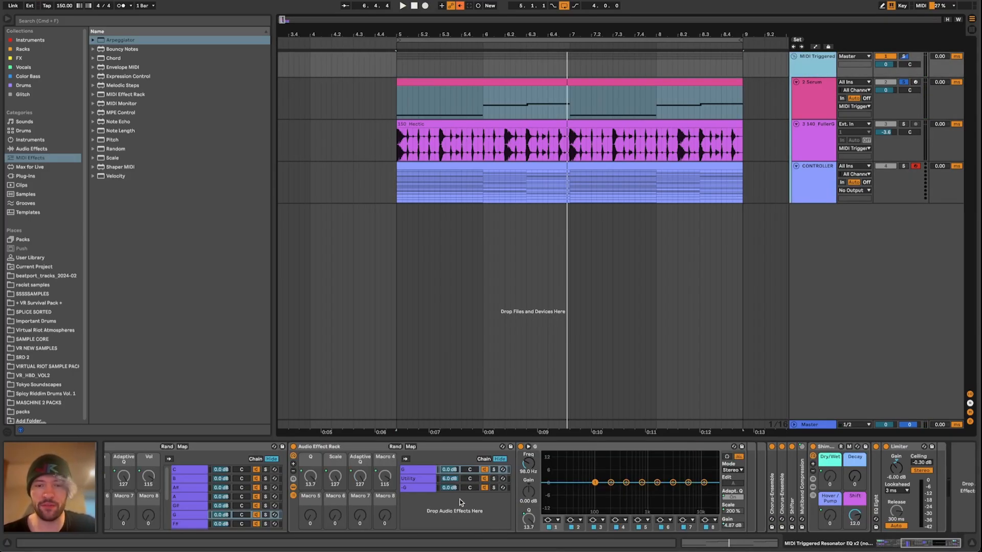
pyautogui.press('space')
pyautogui.hscroll(-10, 460, 502)
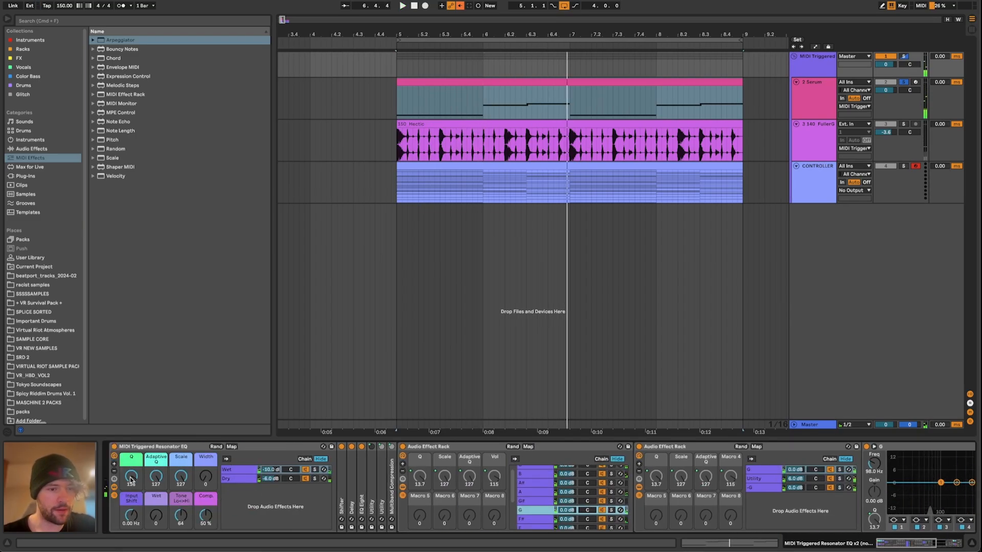
pyautogui.moveTo(130, 480); pyautogui.dragTo(131, 470)
# Step: Set the rack's Dry chain volume to -13.7 dB and its Wet chain volume to -5.2 dB, and audition the balance
pyautogui.click(256, 479)
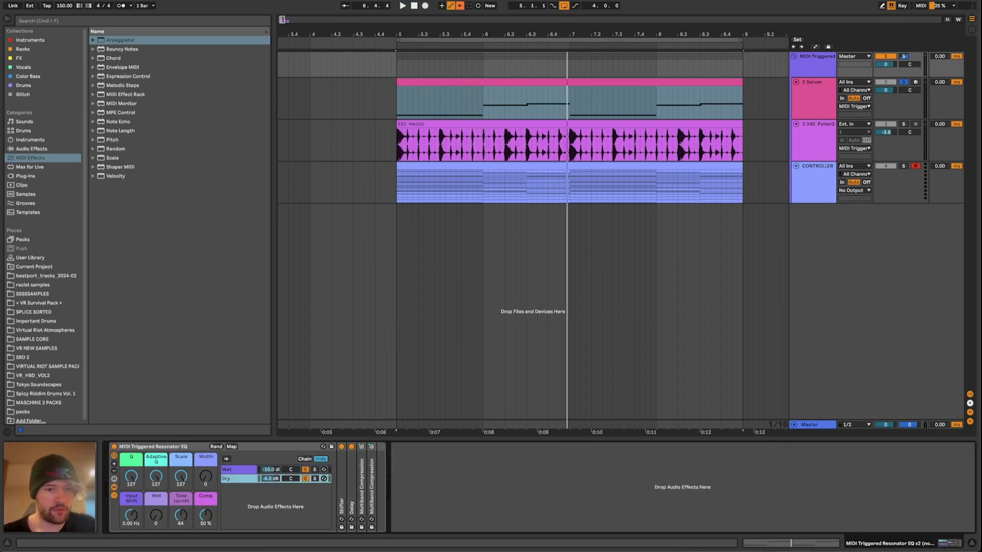
pyautogui.moveTo(272, 470); pyautogui.dragTo(271, 462)
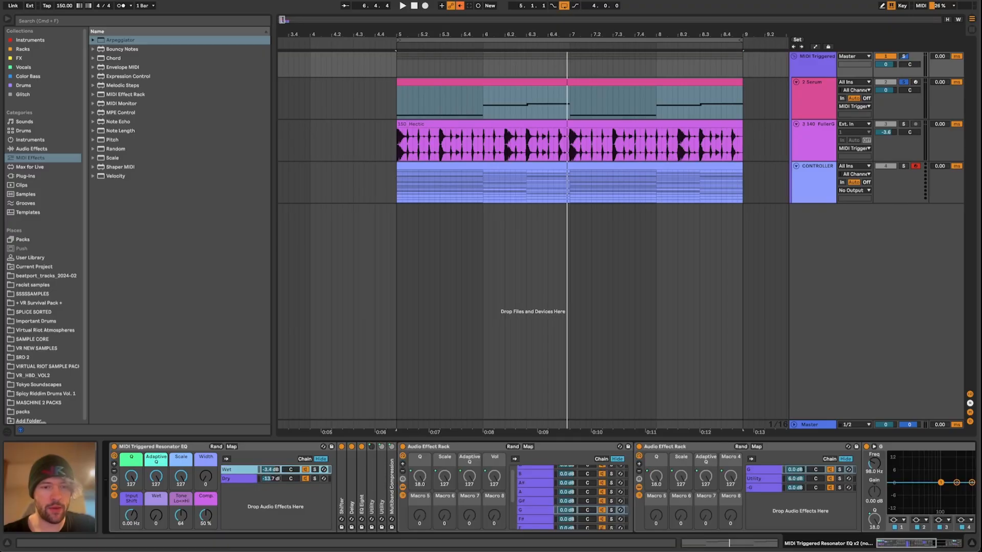
pyautogui.press('space')
pyautogui.click(221, 479)
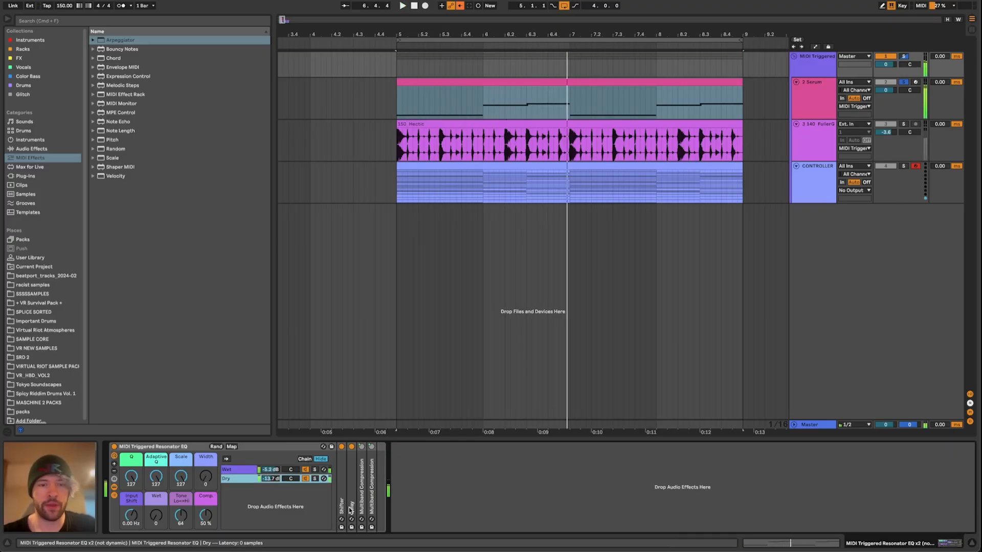
pyautogui.click(232, 471)
pyautogui.hscroll(7, 730, 473)
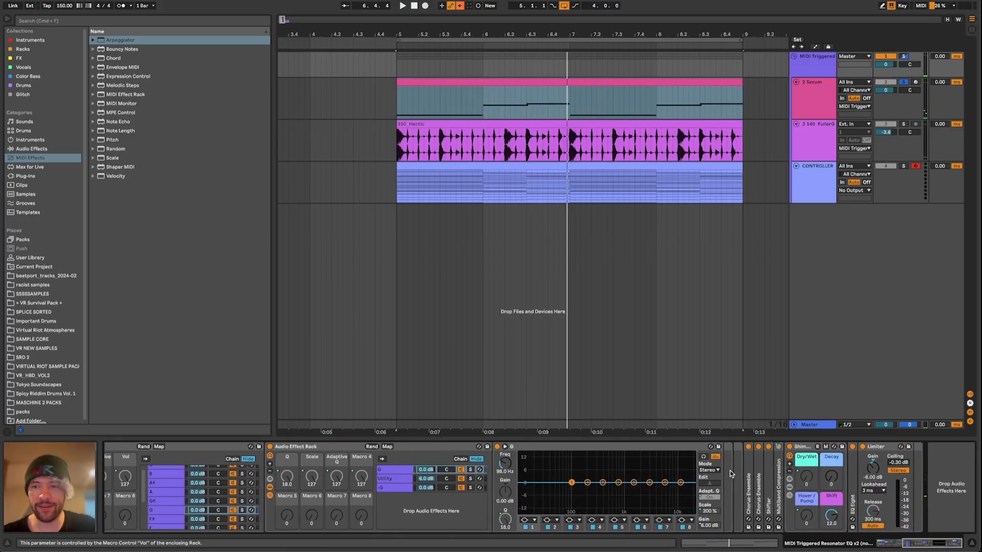
# Step: Set the resonator rack's Width and Wet macros to 127 and Comp. to 100 %, auditioning with the Wet chain soloed
pyautogui.hscroll(-7, 545, 485)
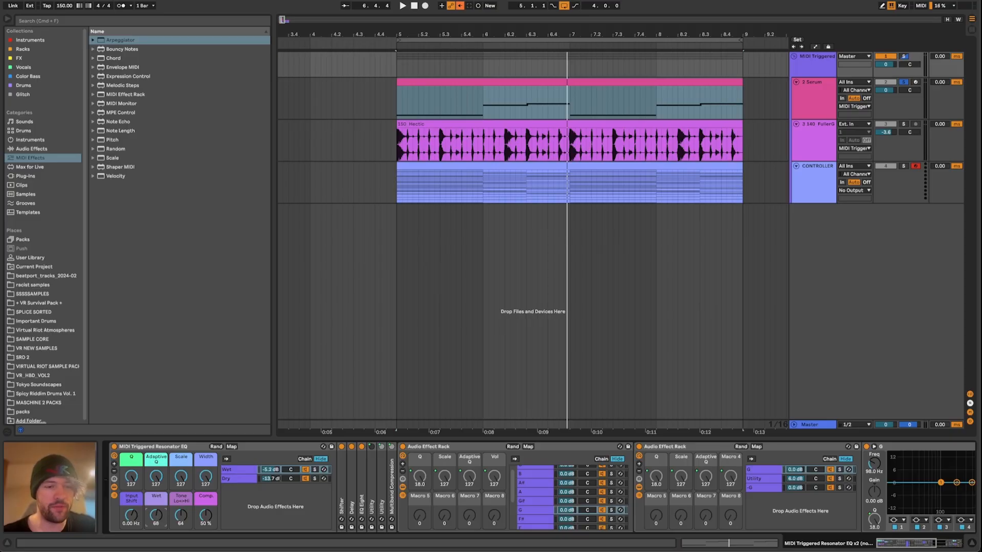
pyautogui.moveTo(156, 515); pyautogui.dragTo(156, 486)
pyautogui.press('space')
pyautogui.click(315, 470)
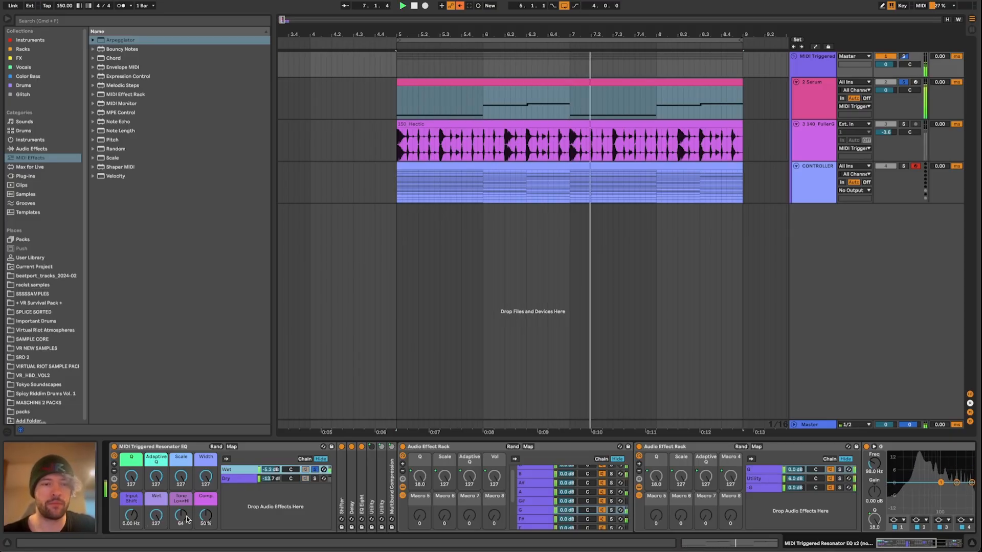
pyautogui.moveTo(205, 517); pyautogui.dragTo(206, 483)
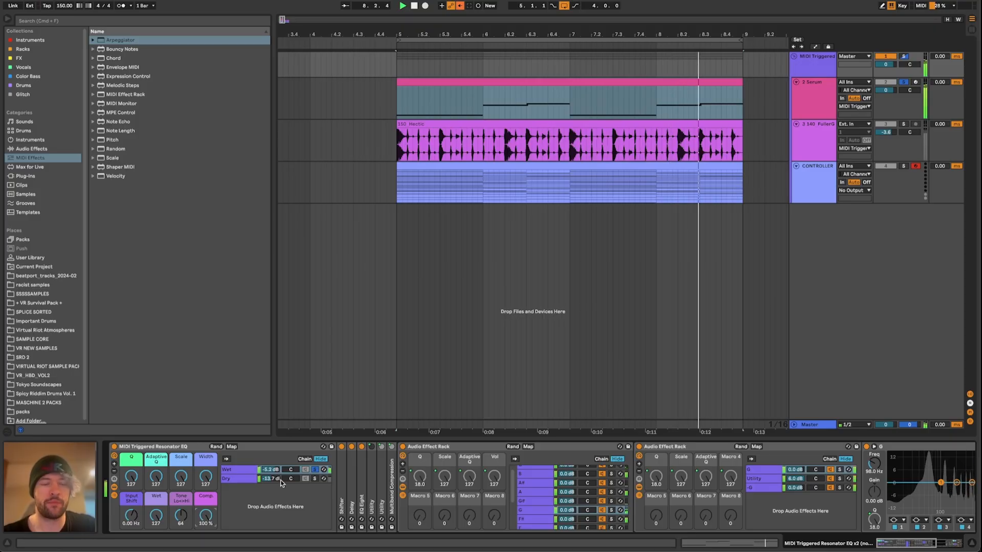
pyautogui.press('space')
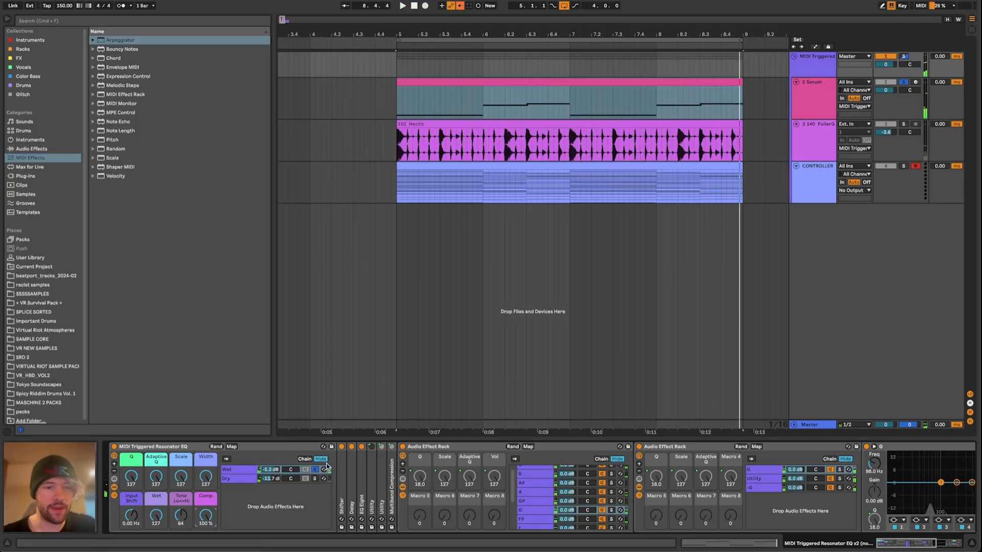
# Step: Unsolo the Wet chain, unfold its EQ Eight and set the rack's Tone macro to 59
pyautogui.click(315, 469)
pyautogui.doubleClick(361, 473)
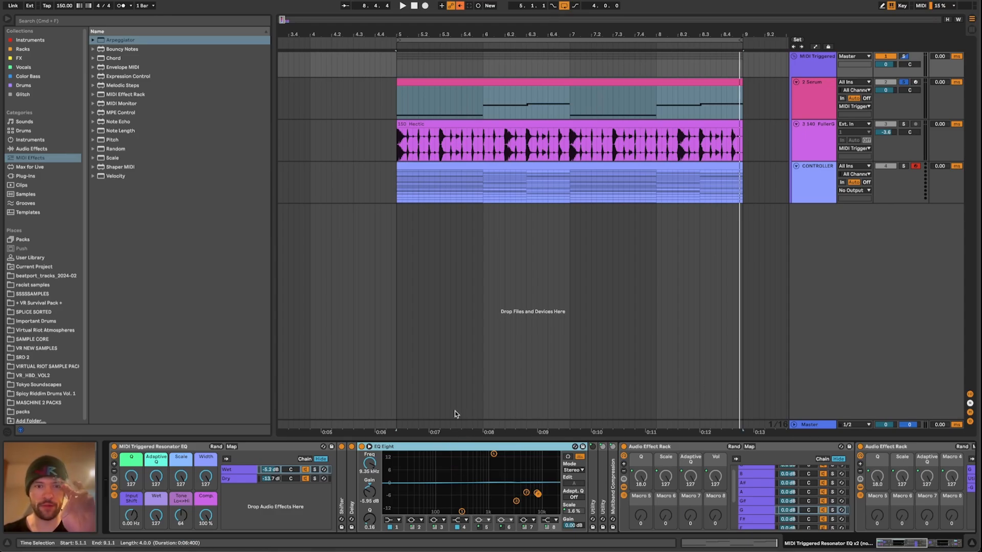
pyautogui.moveTo(185, 519); pyautogui.dragTo(182, 496)
# Step: Audition the group and rebalance the rack's chains to -10.6 dB for Wet and -9.6 dB for Dry
pyautogui.press('space')
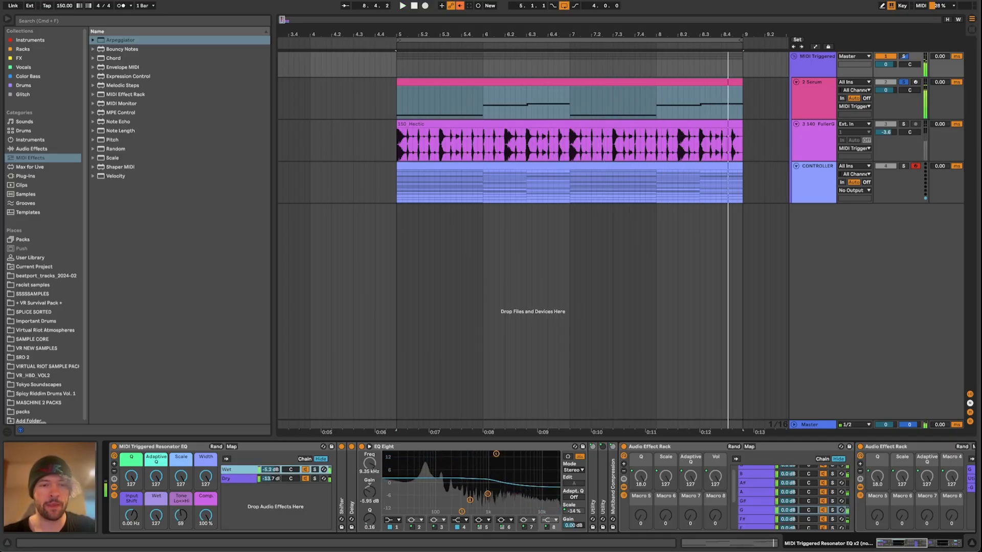
pyautogui.click(236, 478)
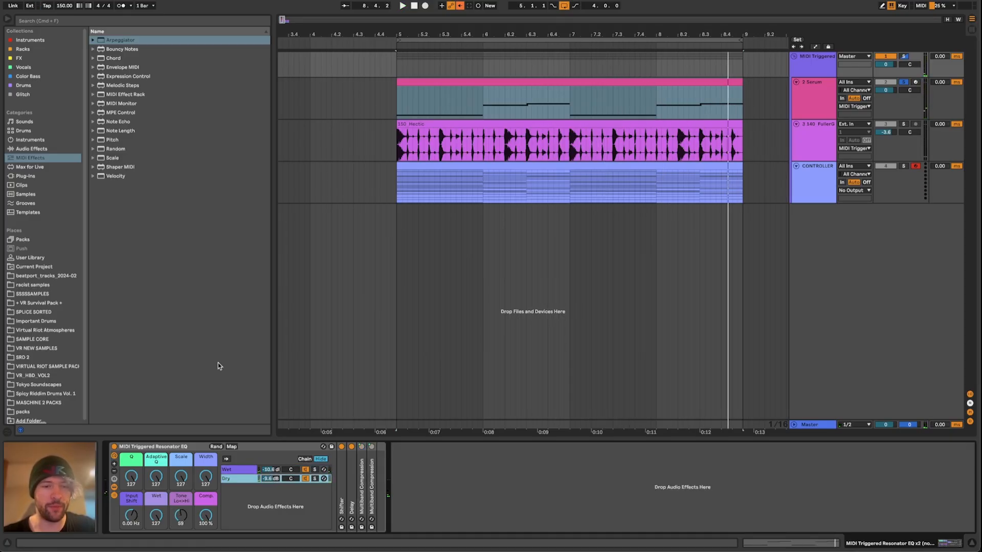
pyautogui.click(254, 469)
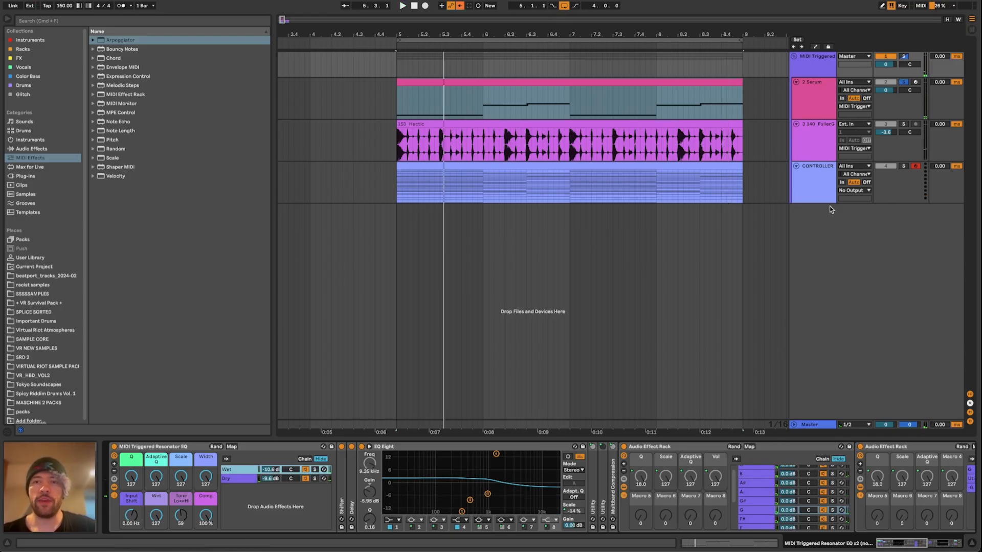
# Step: Replace the Chord Trigger rack with the first MIDI Effect Rack on the CONTROLLER track, deactivating its first three Arpeggiator chains
pyautogui.click(815, 188)
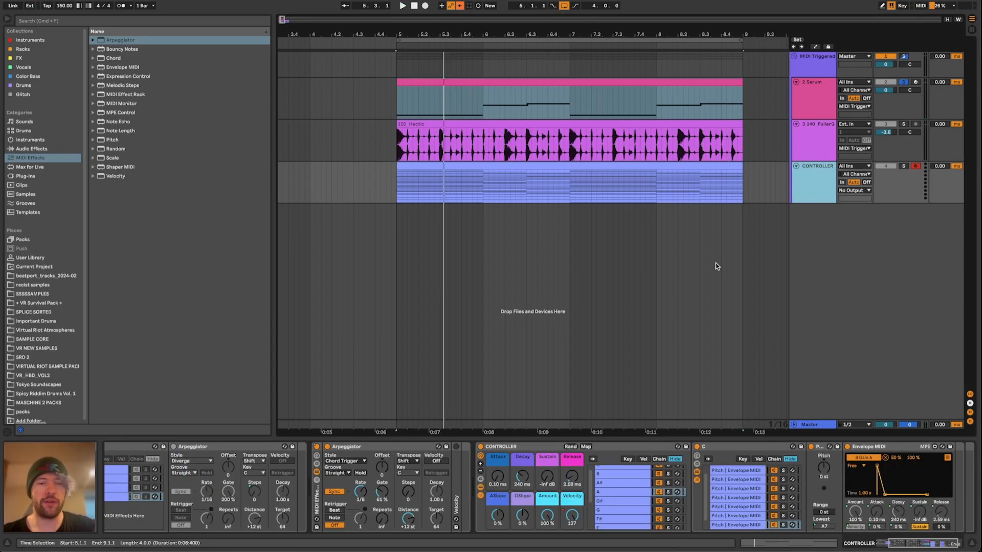
pyautogui.hscroll(-5, 268, 495)
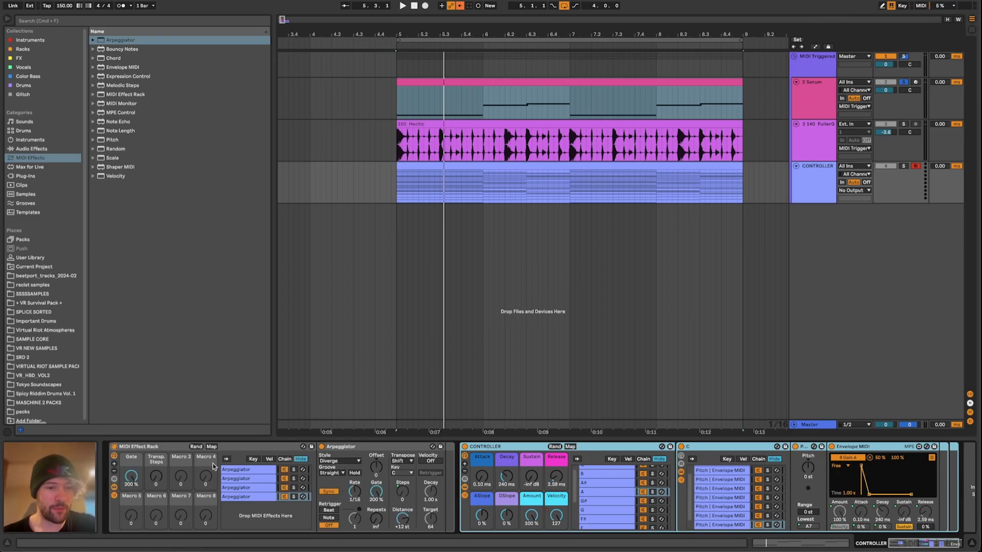
pyautogui.click(274, 471)
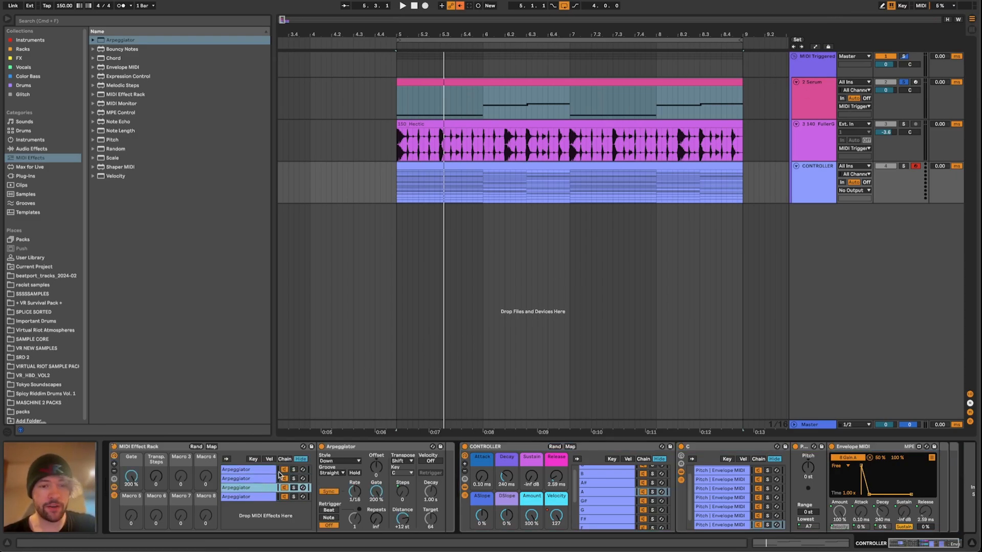
pyautogui.click(284, 469)
pyautogui.click(284, 478)
pyautogui.click(285, 487)
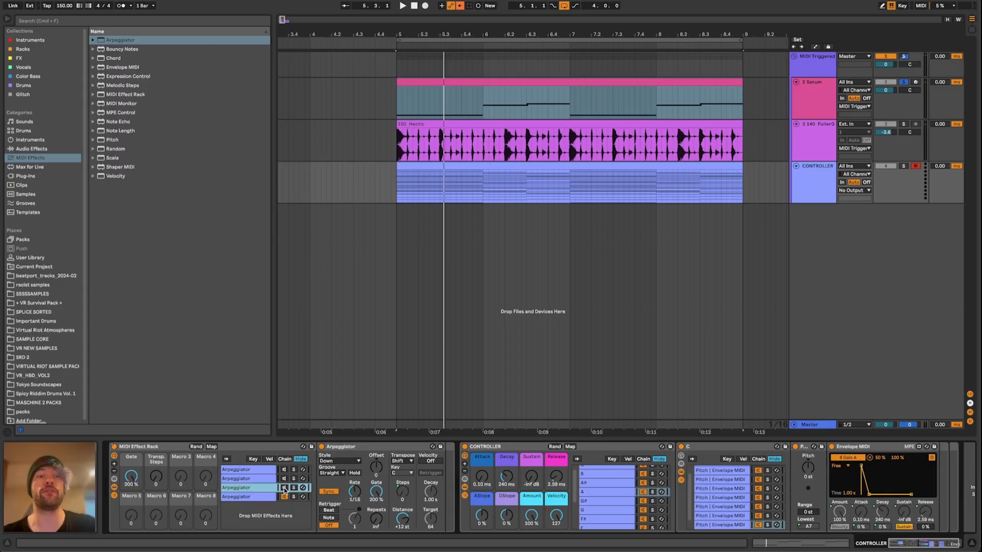
# Step: Set the fourth chain's Arpeggiator to the Con & Diverge style with a rate of 1/64
pyautogui.click(254, 497)
pyautogui.click(344, 461)
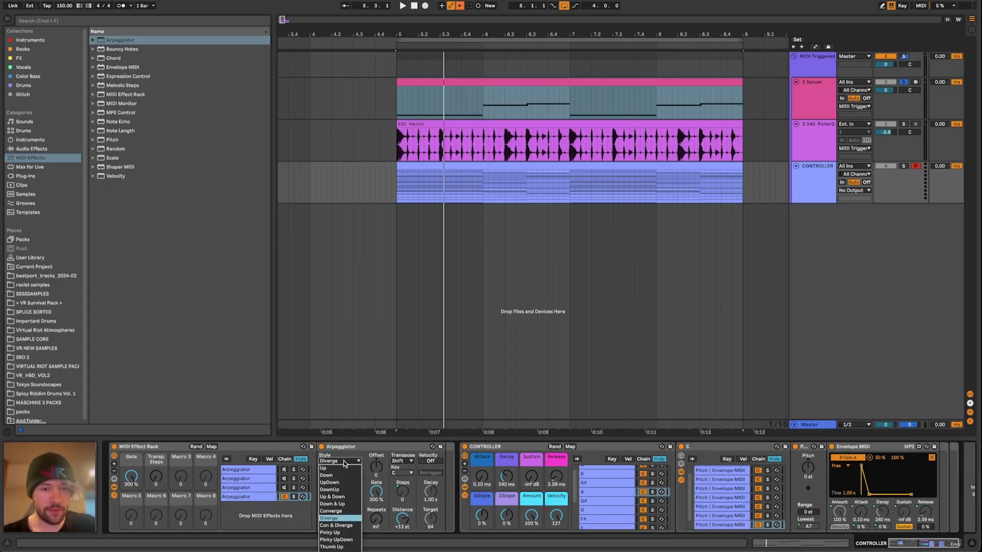
pyautogui.click(354, 525)
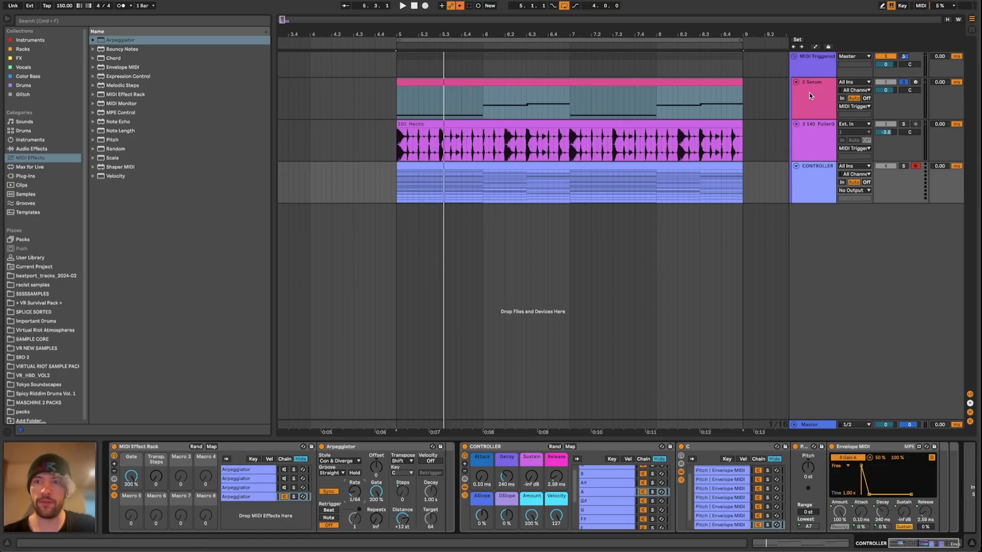
# Step: Set the resonator rack's Wet macro to 0 and audition with the Wet chain at -3.7 dB and Dry at -10.3 dB
pyautogui.click(817, 75)
pyautogui.moveTo(173, 526); pyautogui.dragTo(174, 549)
pyautogui.press('space')
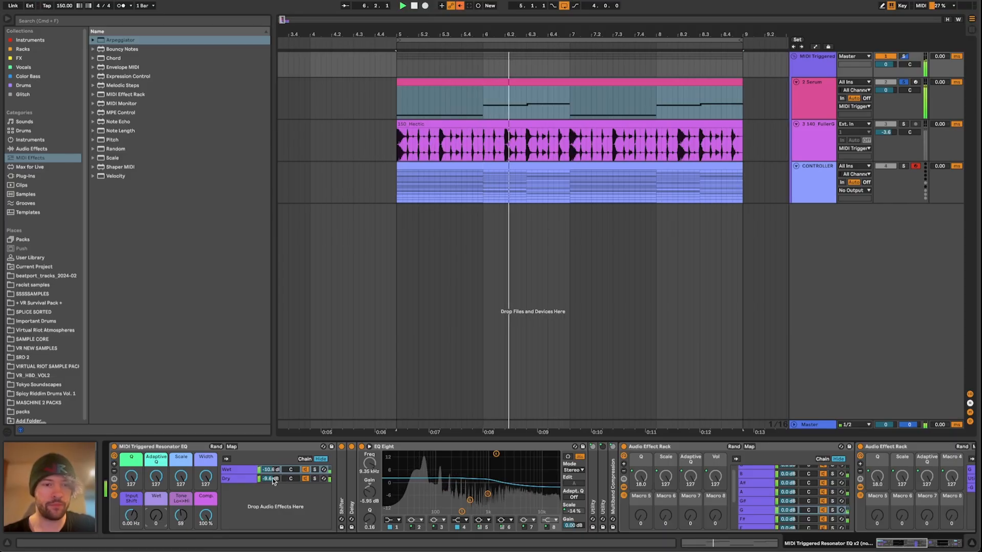
pyautogui.moveTo(270, 478); pyautogui.dragTo(270, 458)
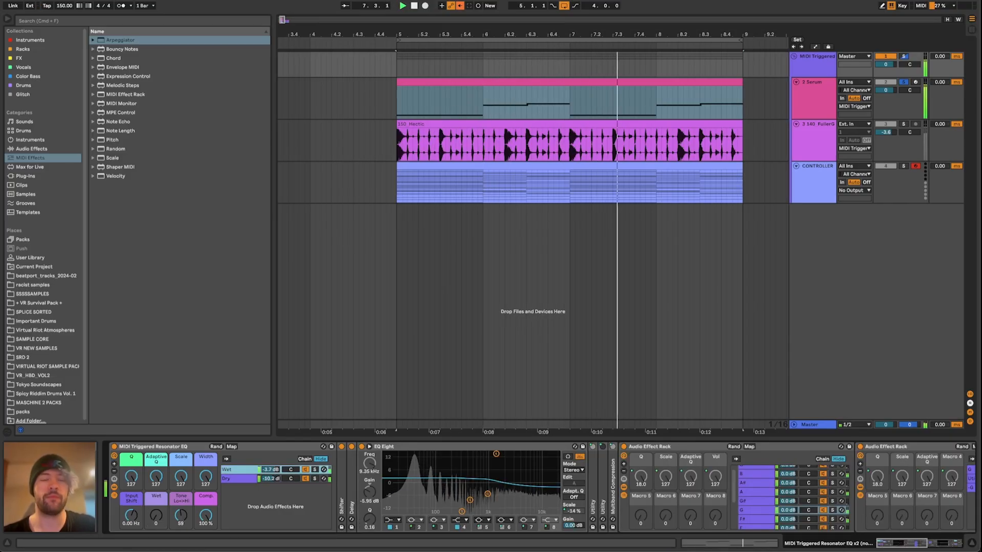
# Step: On the CONTROLLER track, set Gate to 73 %, the Arpeggiator rate to 1/128, DSlope to 53 % and Release to 130 ms while auditioning
pyautogui.click(823, 195)
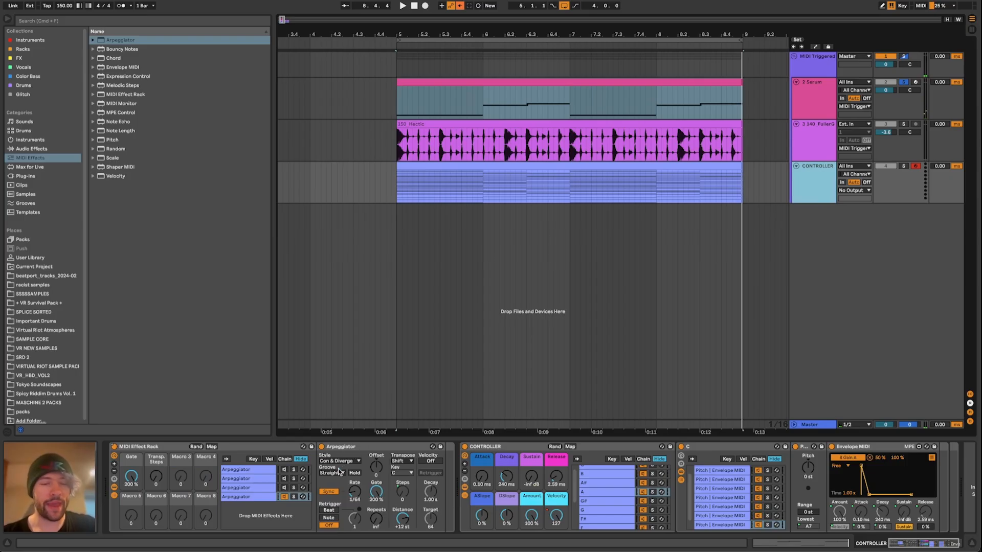
pyautogui.click(376, 493)
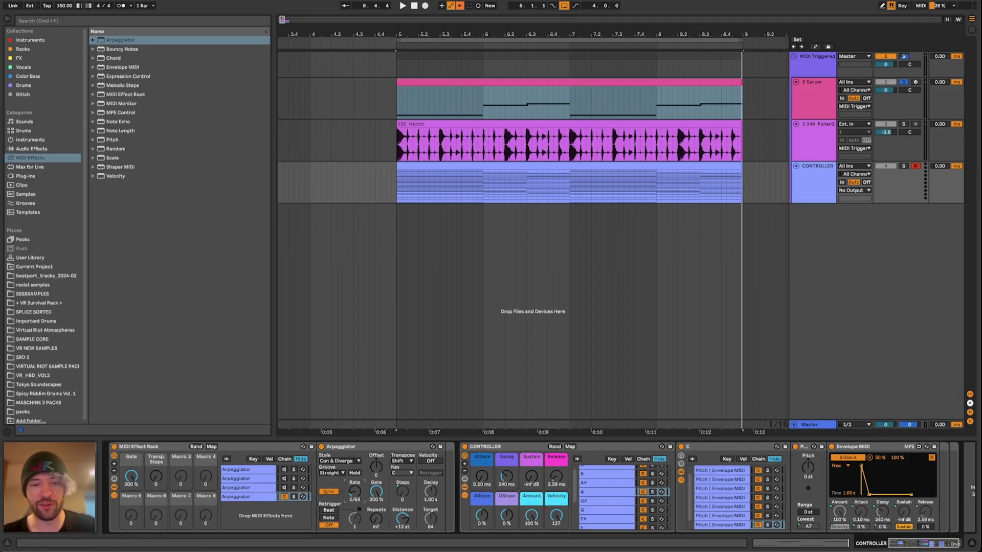
pyautogui.press('space')
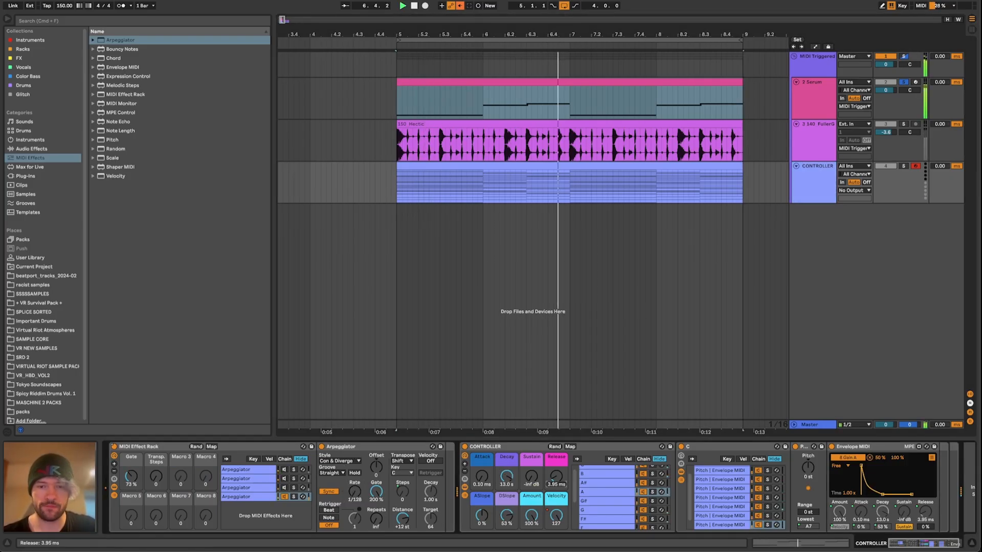
pyautogui.moveTo(555, 477)
pyautogui.mouseDown()
pyautogui.moveTo(556, 463)
pyautogui.moveTo(556, 476)
pyautogui.mouseUp()
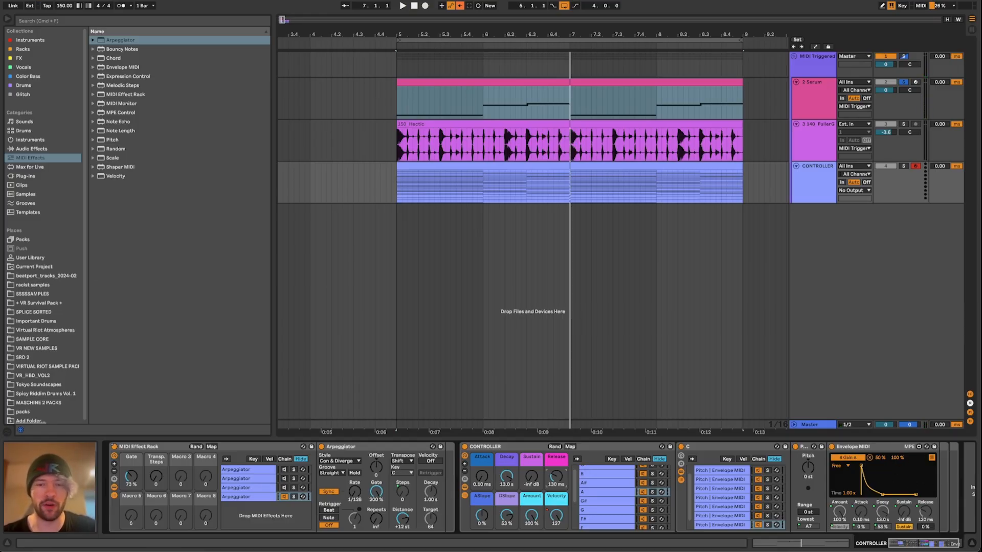
# Step: Play the loop and examine the G note's EQ curve inside the group's MIDI Triggered Resonator EQ rack
pyautogui.click(814, 71)
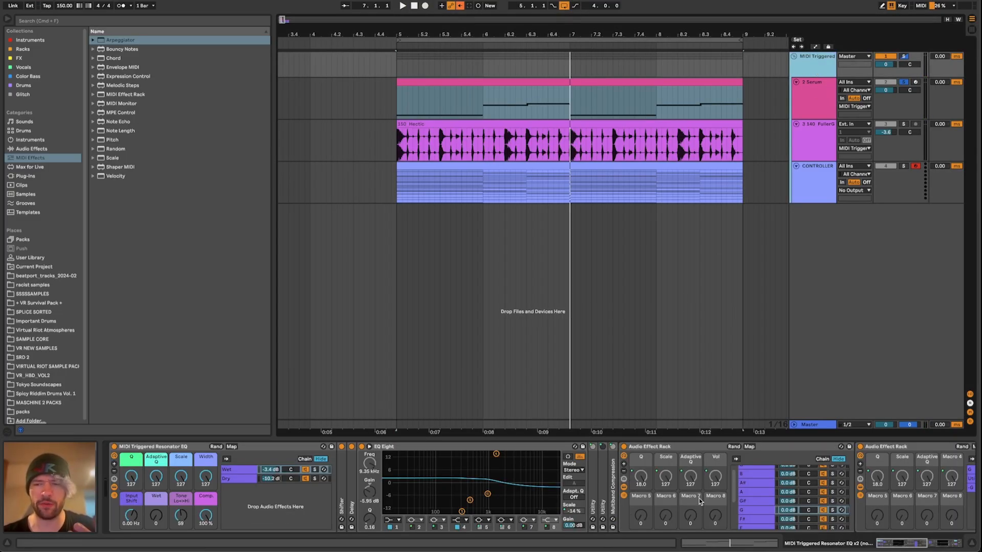
pyautogui.hscroll(10, 700, 501)
pyautogui.press('space')
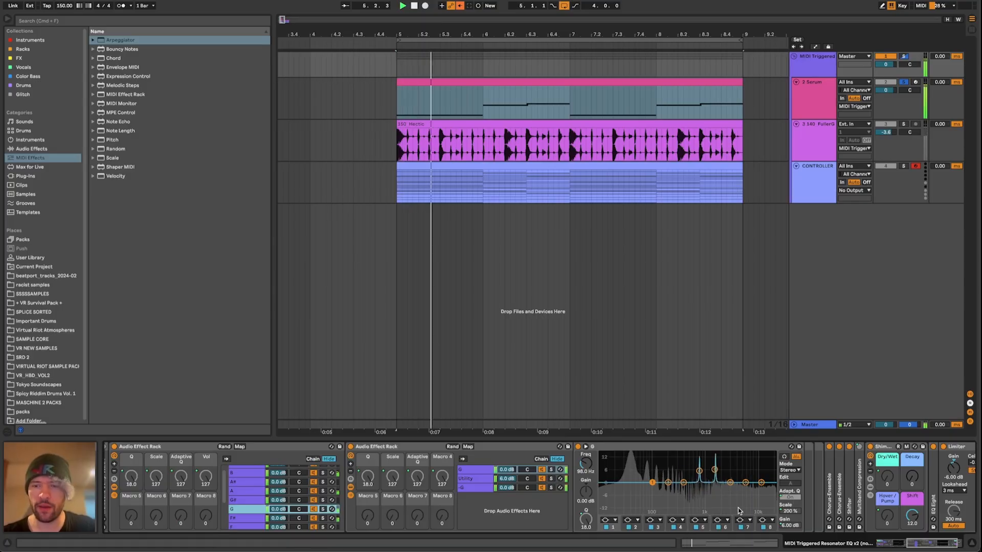
pyautogui.hscroll(-5, 495, 501)
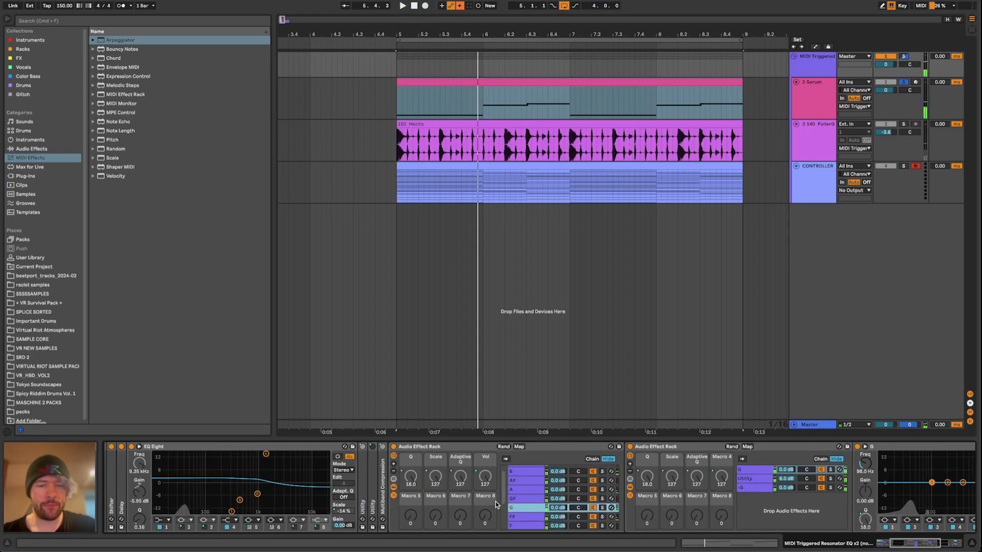
pyautogui.hscroll(6, 564, 486)
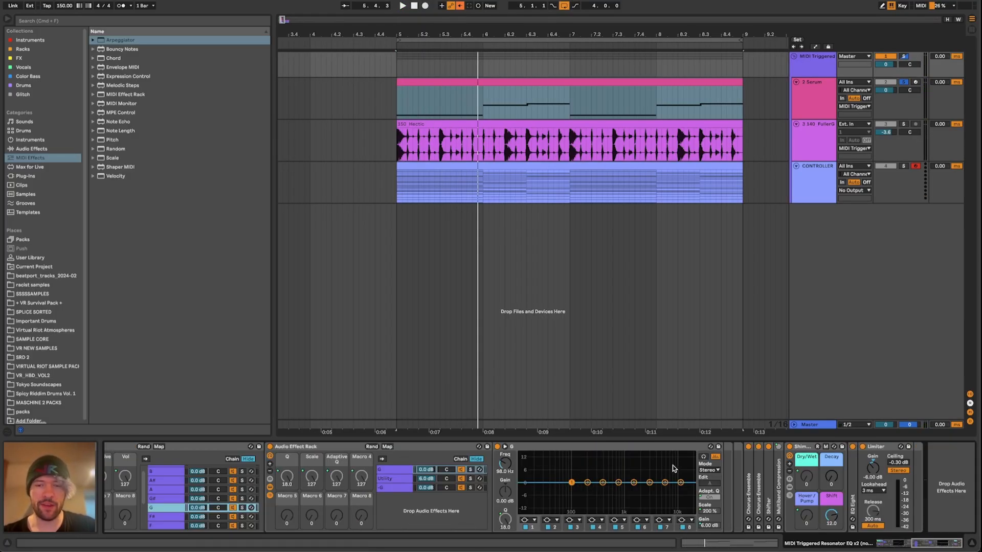
pyautogui.hscroll(-6, 423, 512)
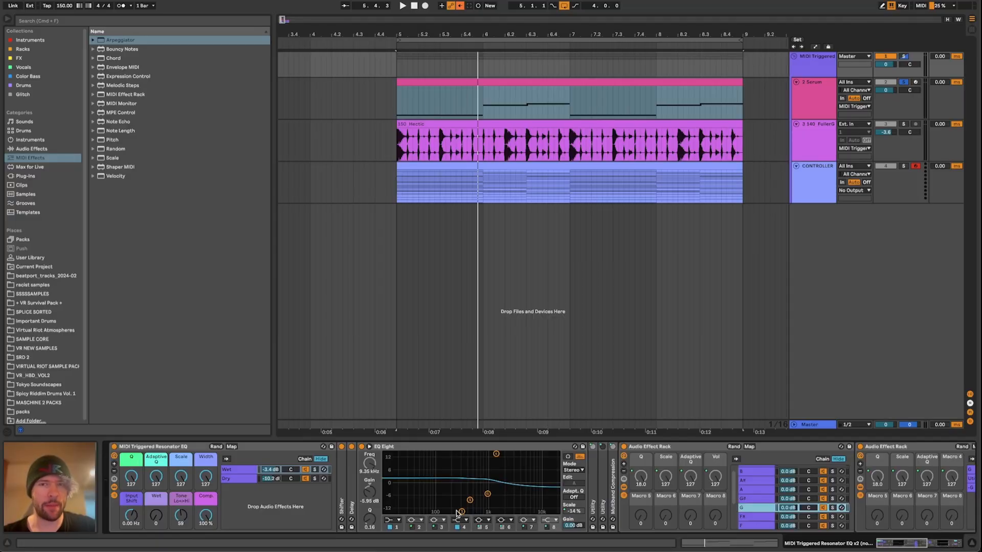
# Step: Load the BS Crunchyrolls 2 preset from VR Serum Presets Vol. 3 into Serum on the bass track
pyautogui.click(827, 114)
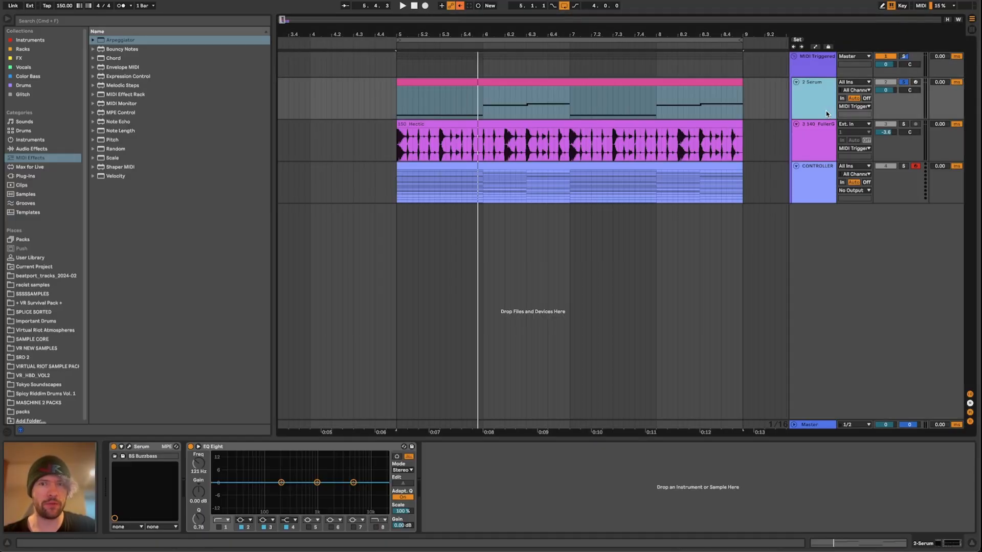
pyautogui.click(128, 447)
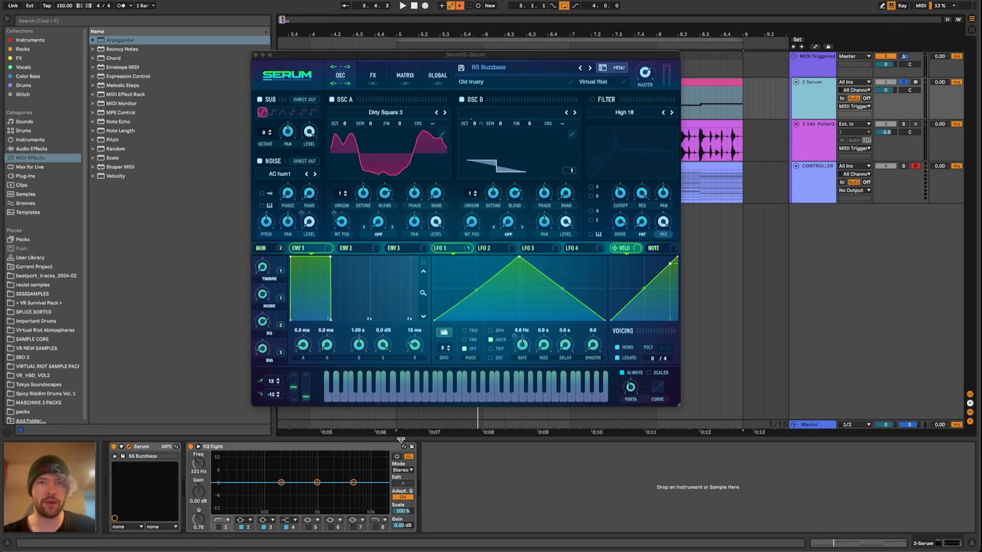
pyautogui.click(556, 70)
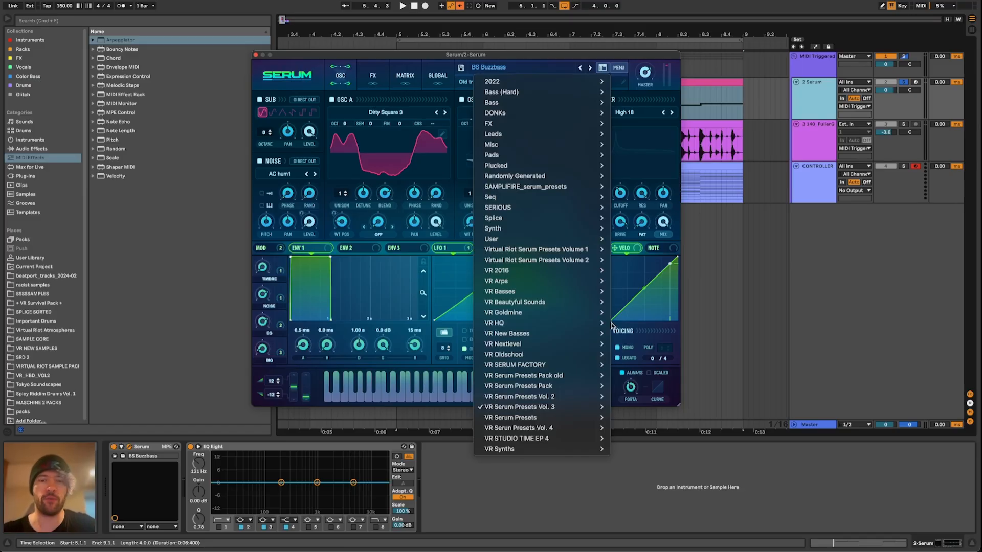
pyautogui.moveTo(582, 407)
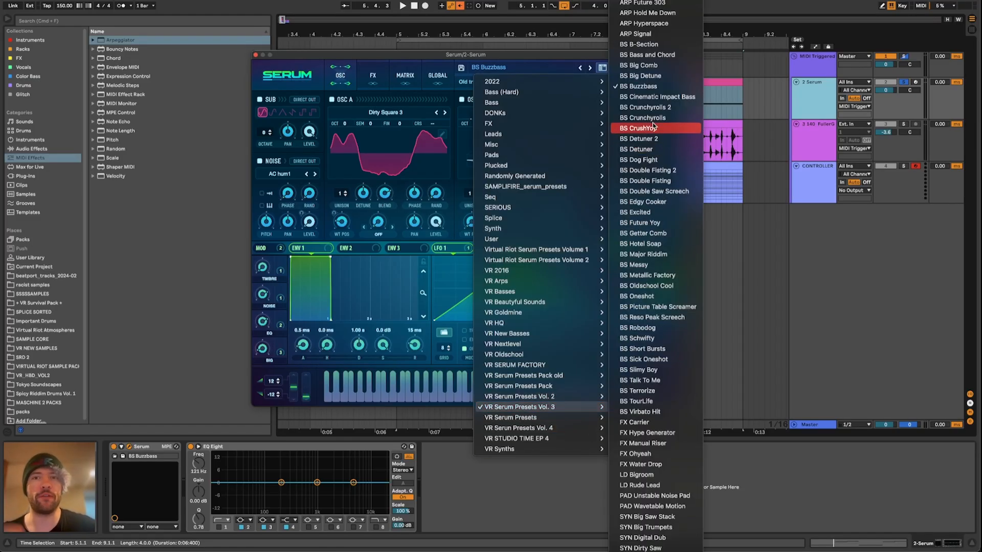
pyautogui.click(645, 108)
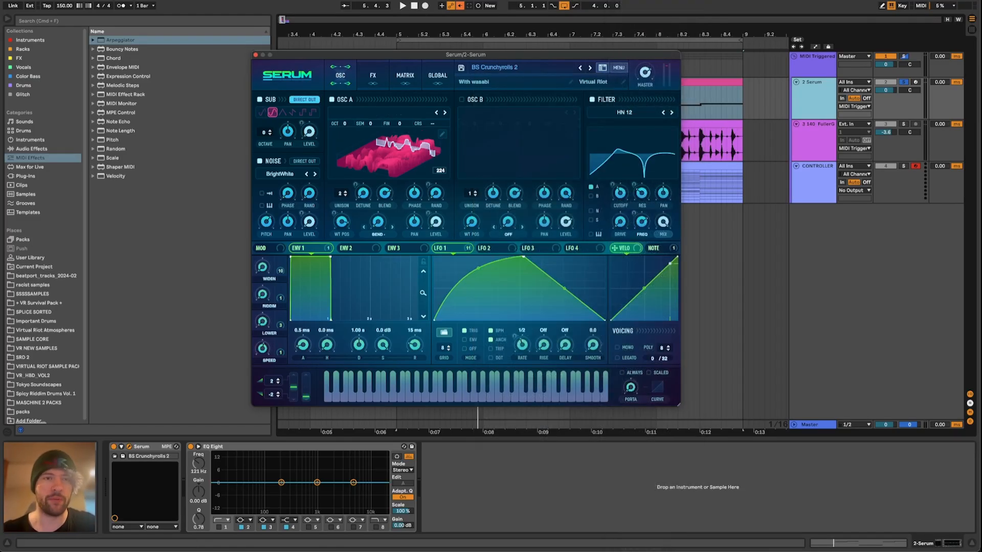
# Step: Audition the new Serum preset through the resonator group, checking the drum loop and CONTROLLER tracks
pyautogui.click(828, 173)
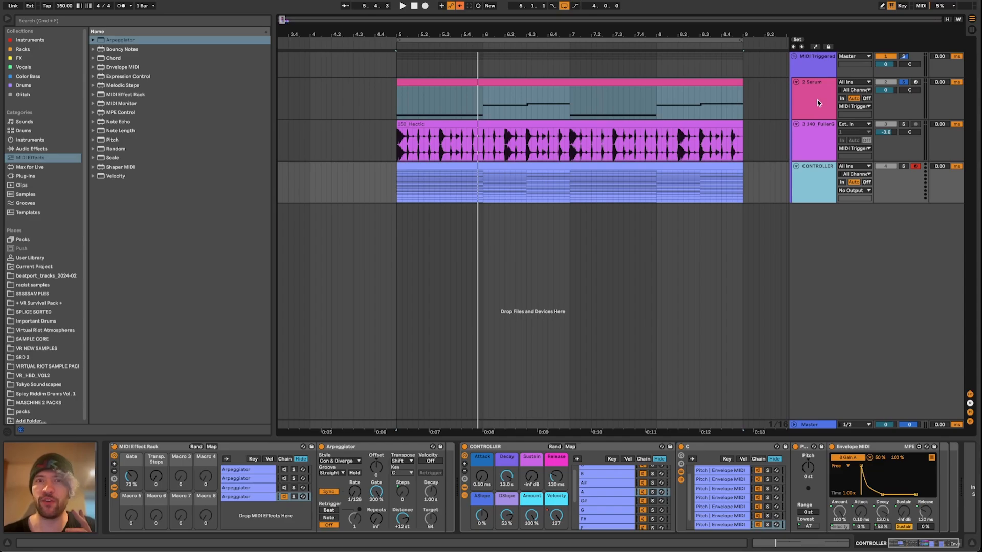
pyautogui.click(817, 100)
pyautogui.press('space')
pyautogui.click(816, 147)
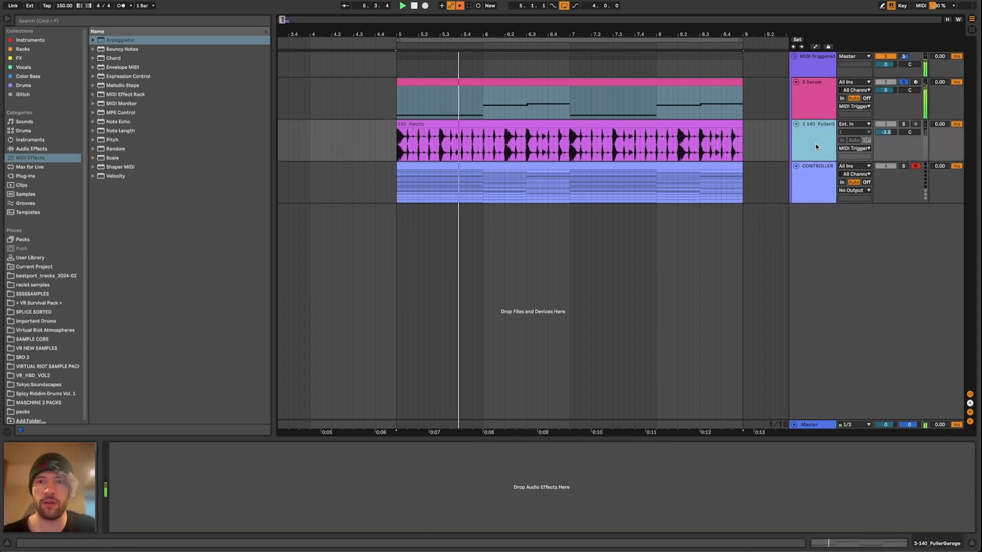
pyautogui.click(810, 176)
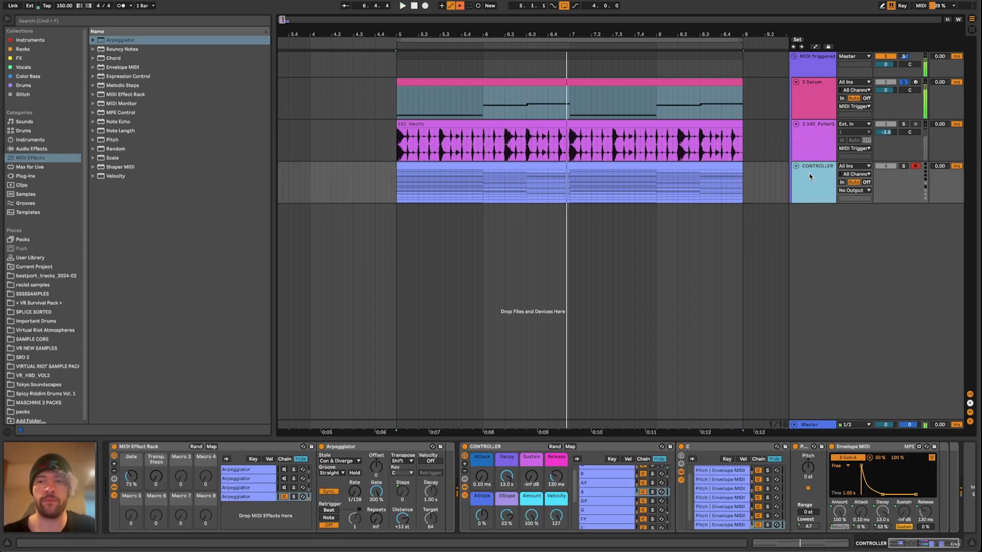
# Step: Set the resonator rack's Dry chain to -7.0 dB and play the loop to check the G note's EQ
pyautogui.click(823, 64)
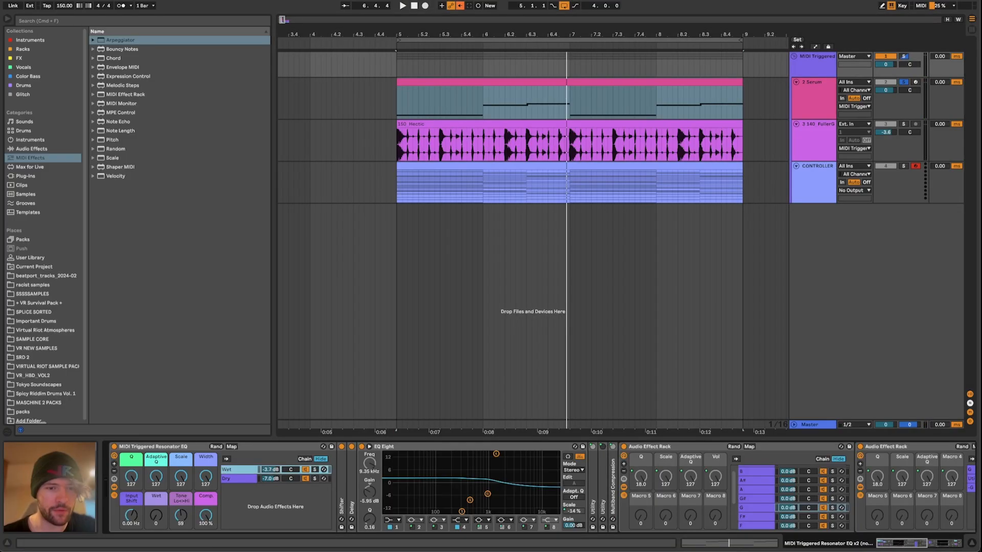
pyautogui.hscroll(5, 517, 498)
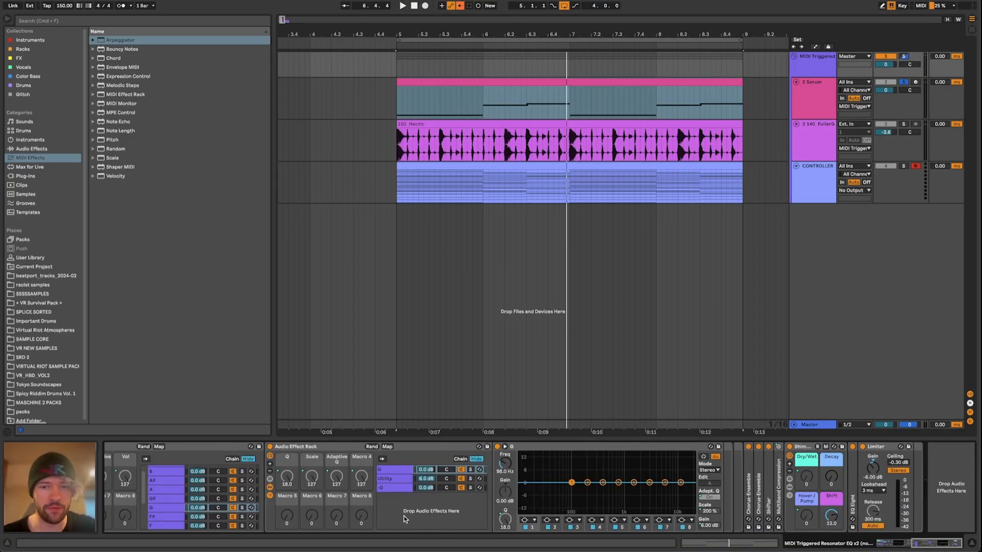
pyautogui.press('space')
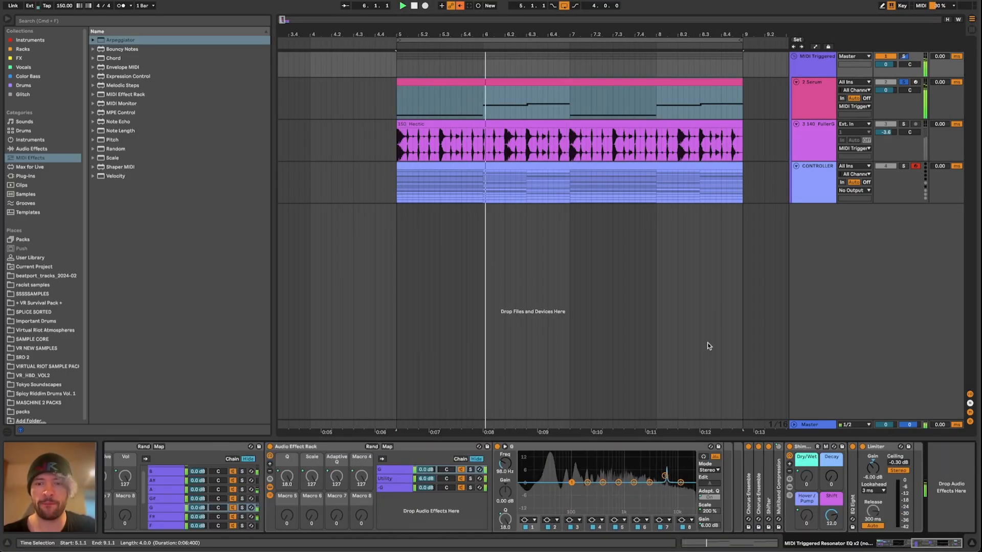
pyautogui.press('space')
# Step: Deactivate the Arpeggiator rack on the CONTROLLER track and set the envelope's Sustain to 0.0 dB and Velocity to 0
pyautogui.click(808, 170)
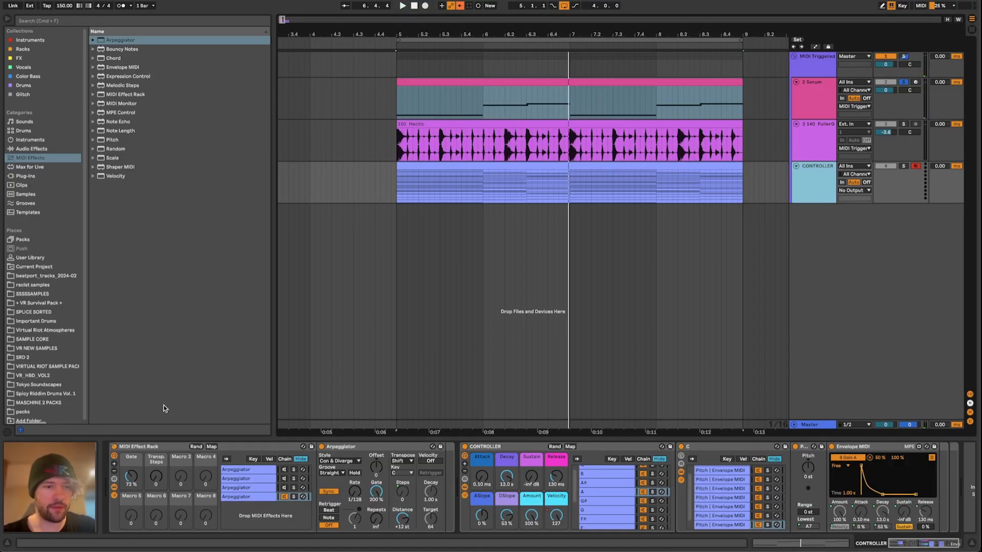
pyautogui.click(114, 447)
pyautogui.click(592, 215)
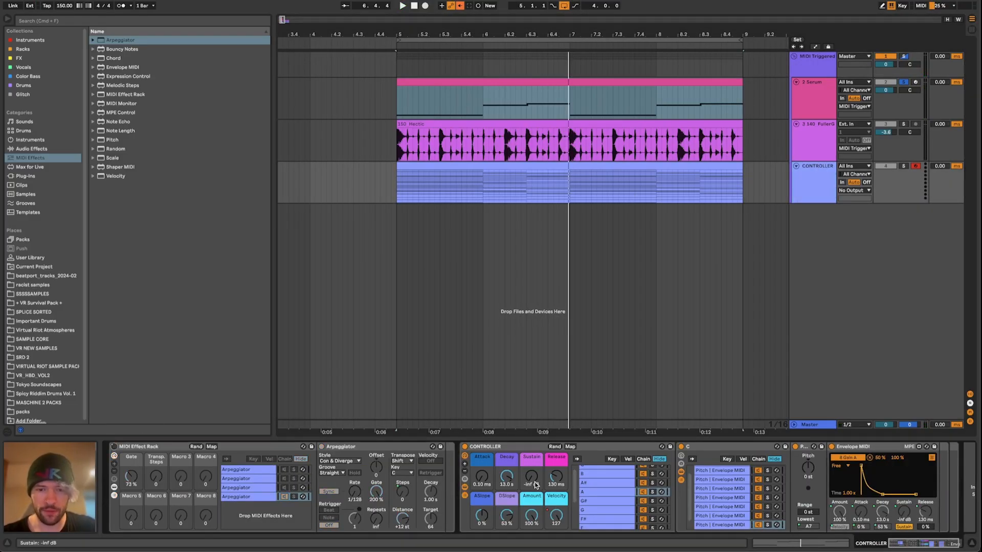
pyautogui.press('space')
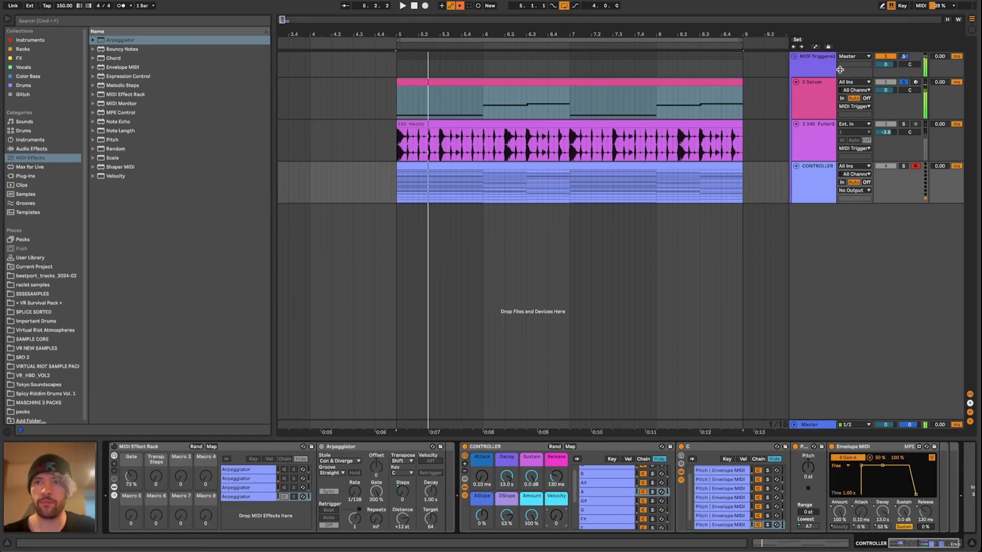
# Step: Set the resonator rack's Wet chain to -7.0 dB and audition the loop with the sustained controller notes
pyautogui.click(809, 81)
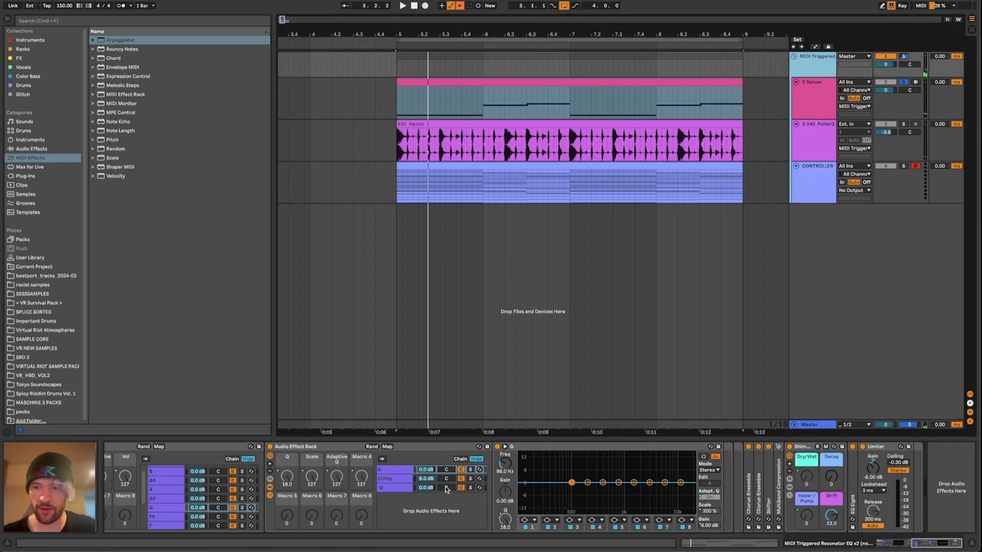
pyautogui.press('Up')
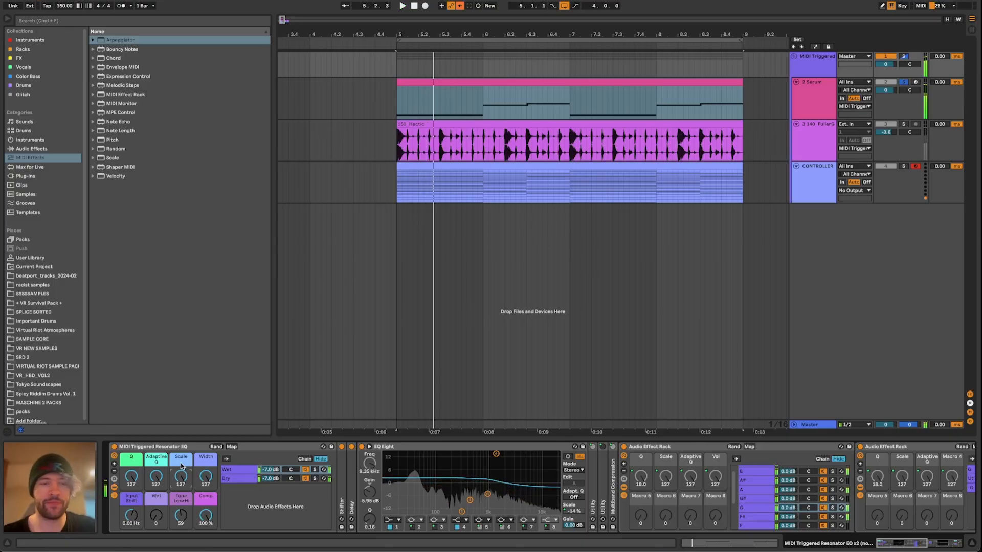
pyautogui.press('Down')
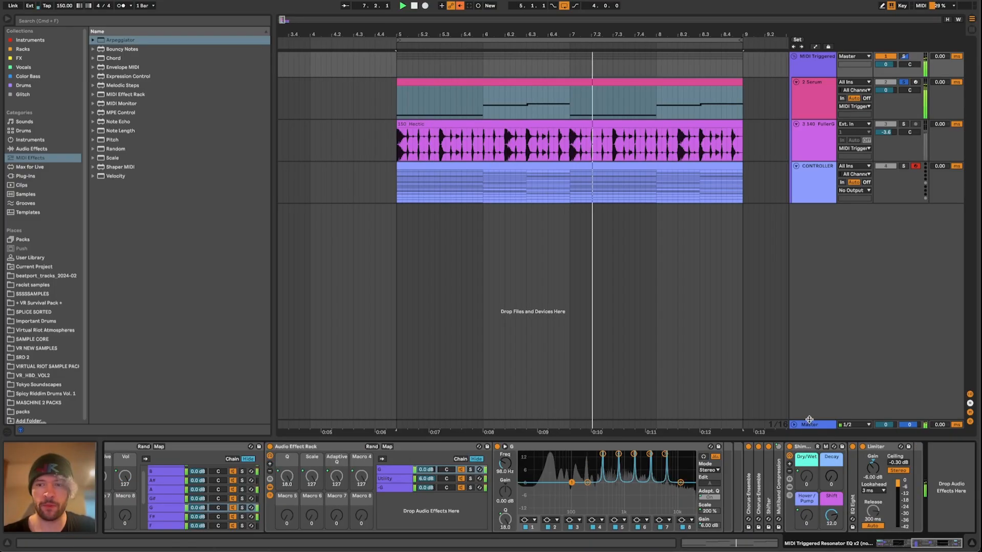
pyautogui.click(809, 424)
pyautogui.click(825, 171)
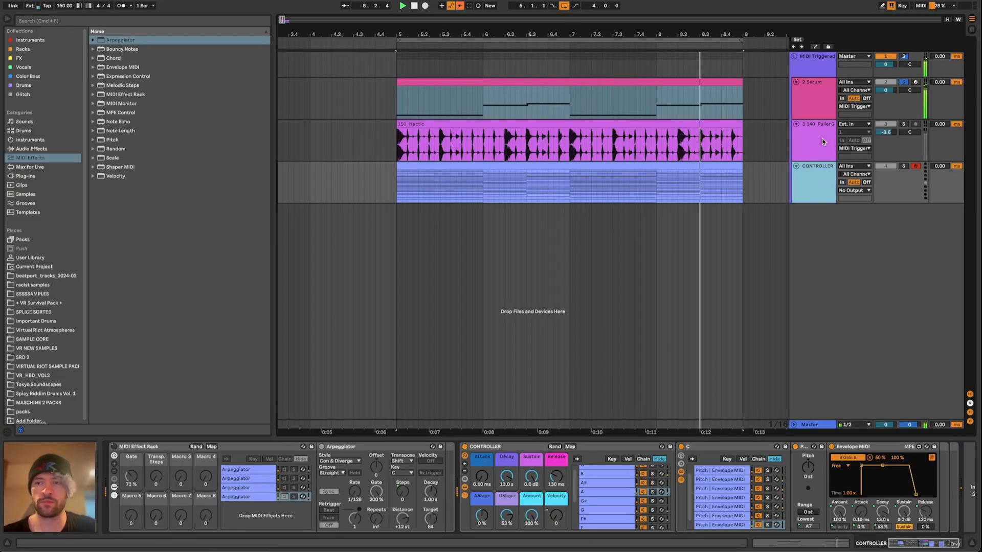
pyautogui.press('space')
pyautogui.click(462, 262)
pyautogui.hscroll(-1, 462, 262)
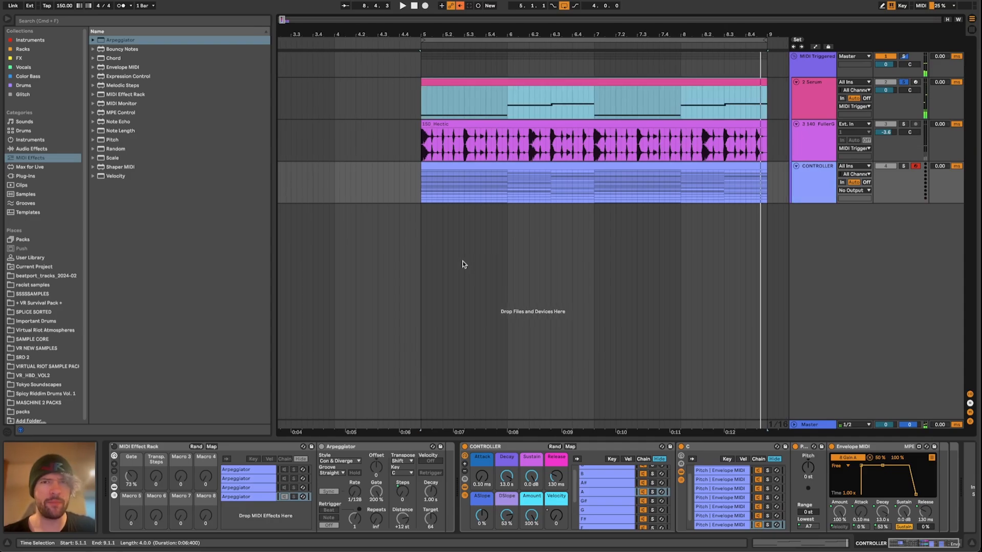
pyautogui.hscroll(1, 462, 262)
# Step: Unfold the group's MIDI Dynamic EQsonator rack in the Dynamic EQsonator set and audition it while examining the D# EQ
pyautogui.scroll(-5, 463, 261)
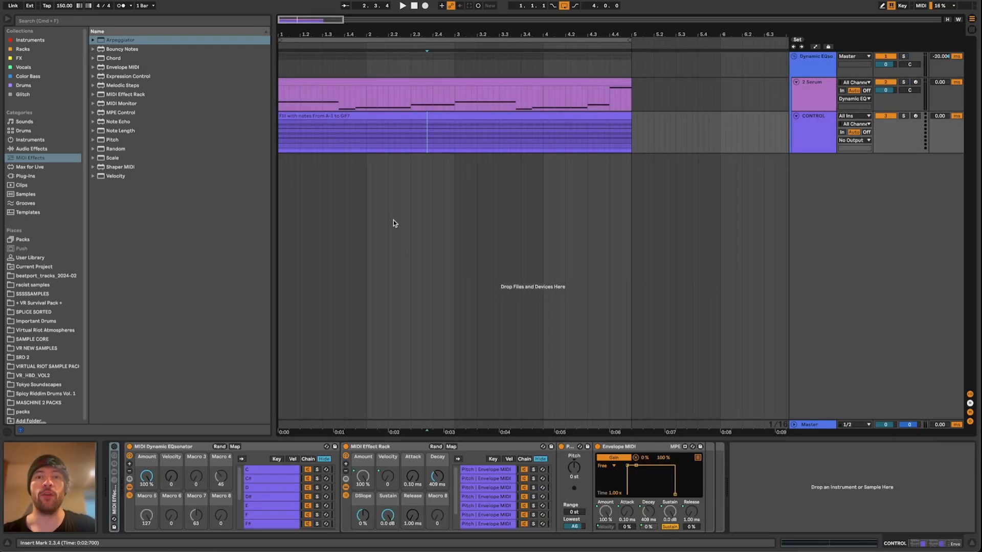
pyautogui.press('Up')
pyautogui.press('Up')
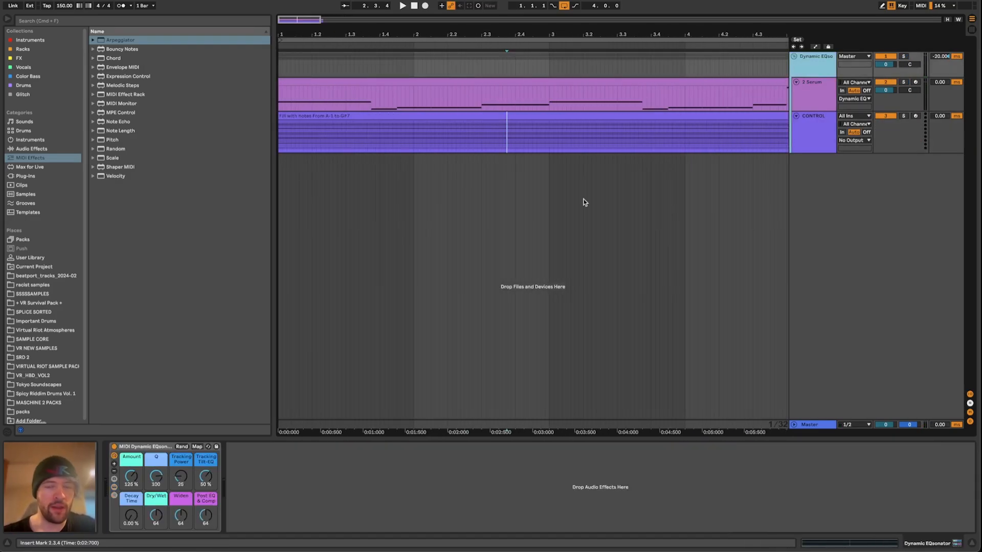
pyautogui.click(113, 486)
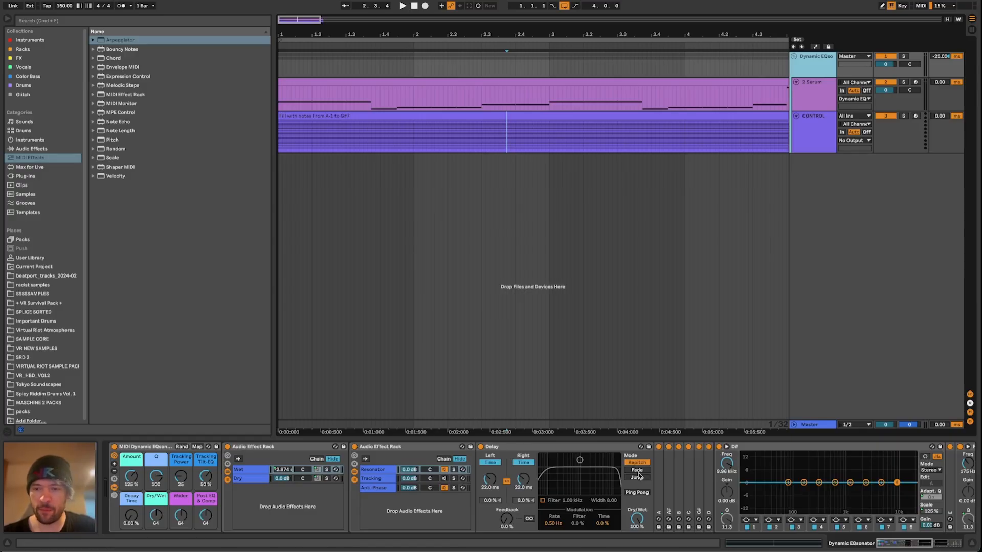
pyautogui.hscroll(3, 638, 476)
pyautogui.press('space')
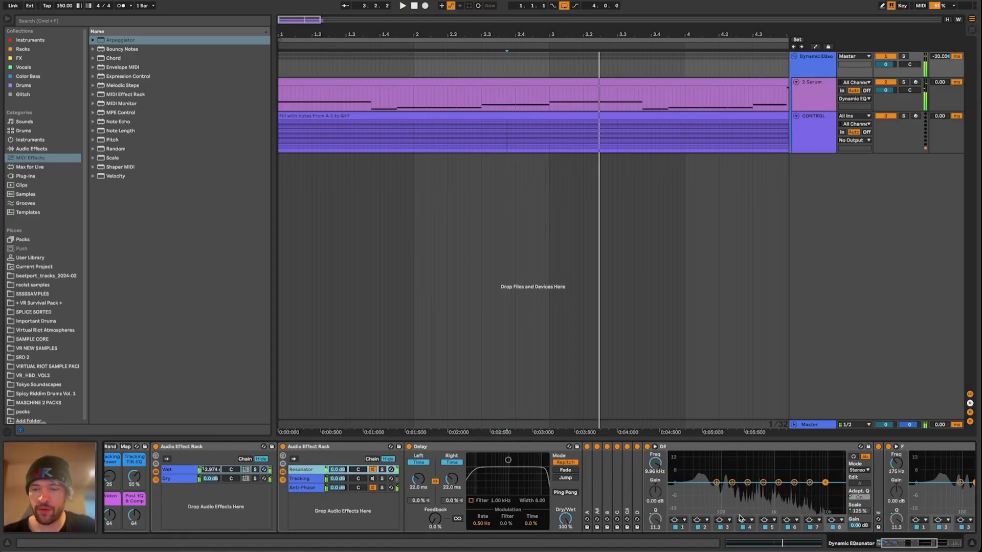
pyautogui.press('space')
# Step: Unfold the C, C# and D note EQs in the MIDI Dynamic EQsonator rack's Resonator chain
pyautogui.click(508, 81)
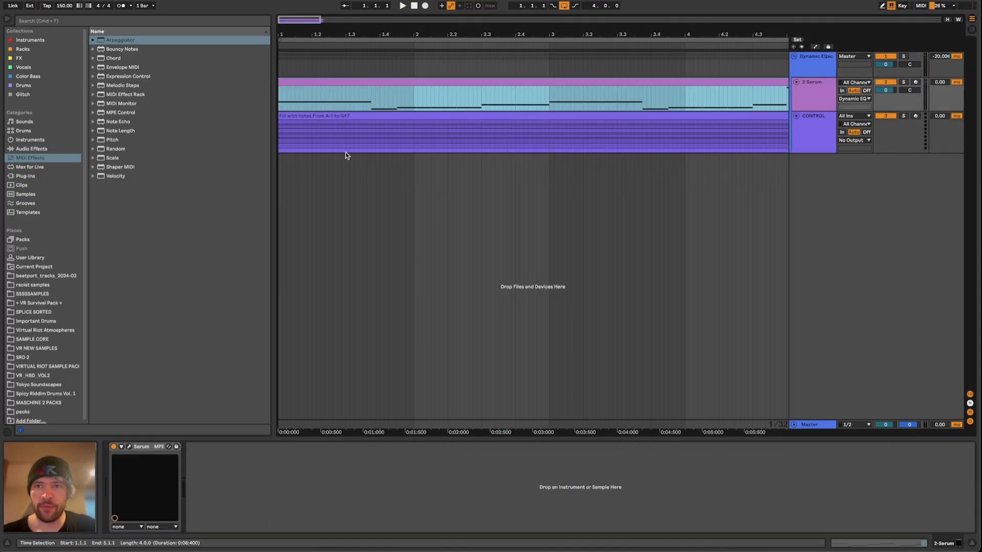
pyautogui.click(811, 70)
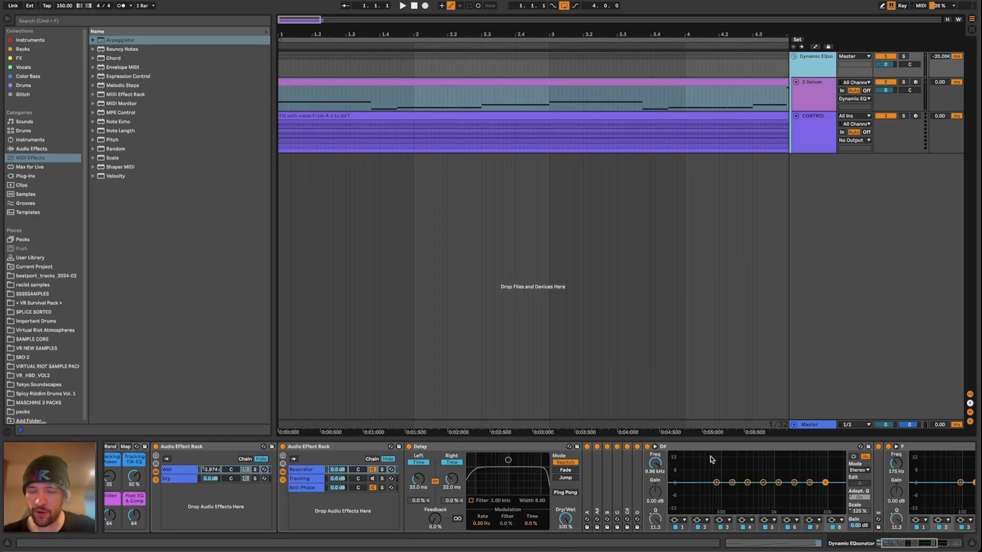
pyautogui.doubleClick(637, 476)
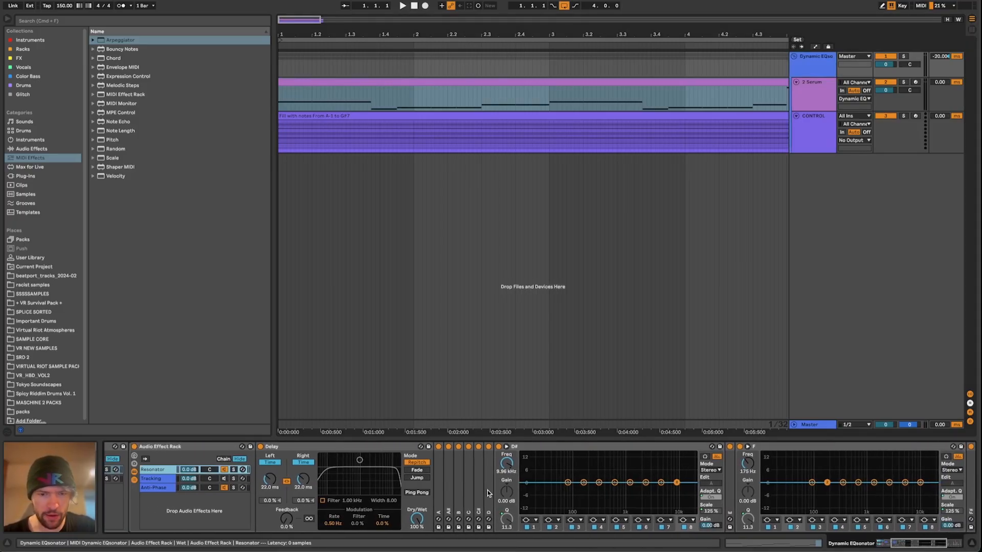
pyautogui.doubleClick(480, 478)
pyautogui.doubleClick(470, 476)
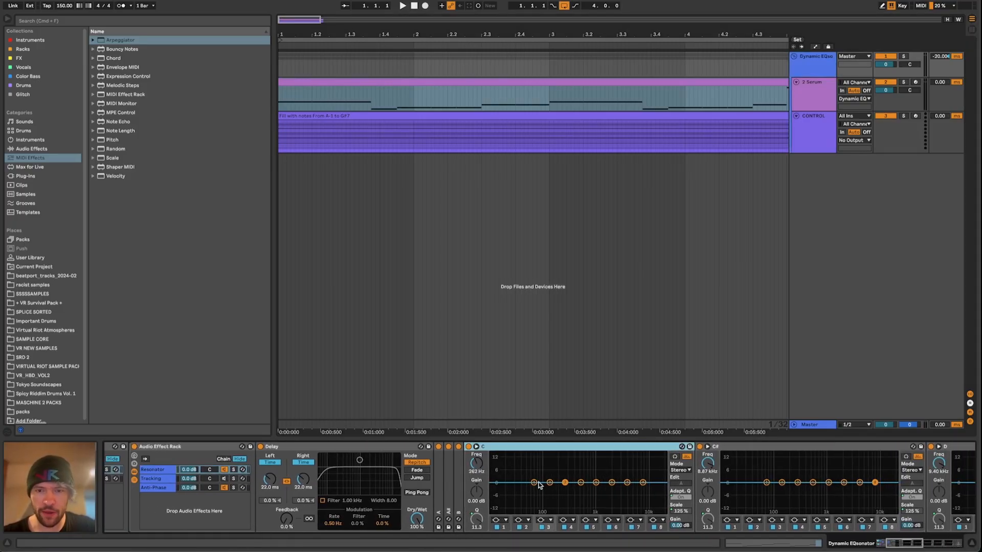
# Step: Play the bass and examine how the C, C#, D and D# resonator EQs react to its notes
pyautogui.hscroll(3, 538, 482)
pyautogui.hscroll(10, 526, 460)
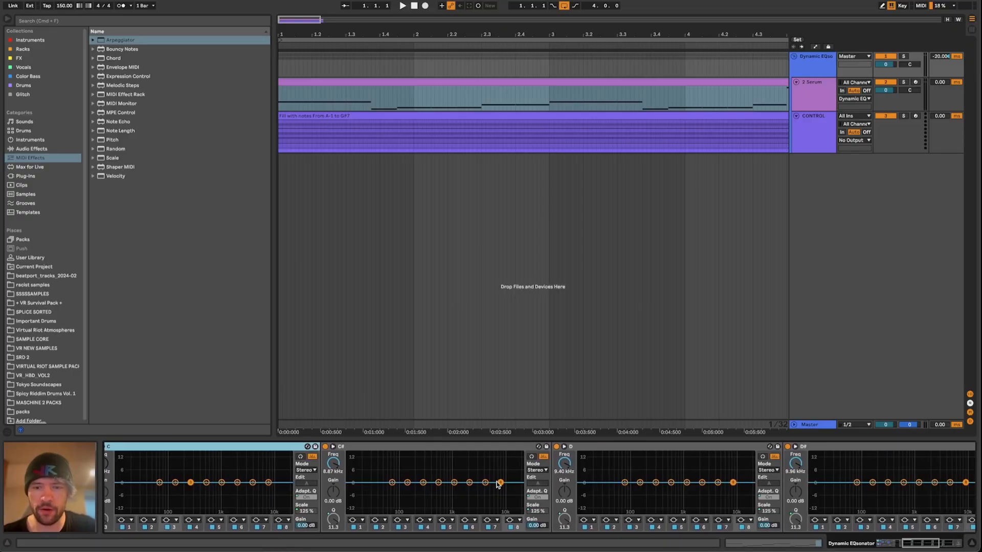
pyautogui.press('space')
pyautogui.hscroll(-8, 494, 487)
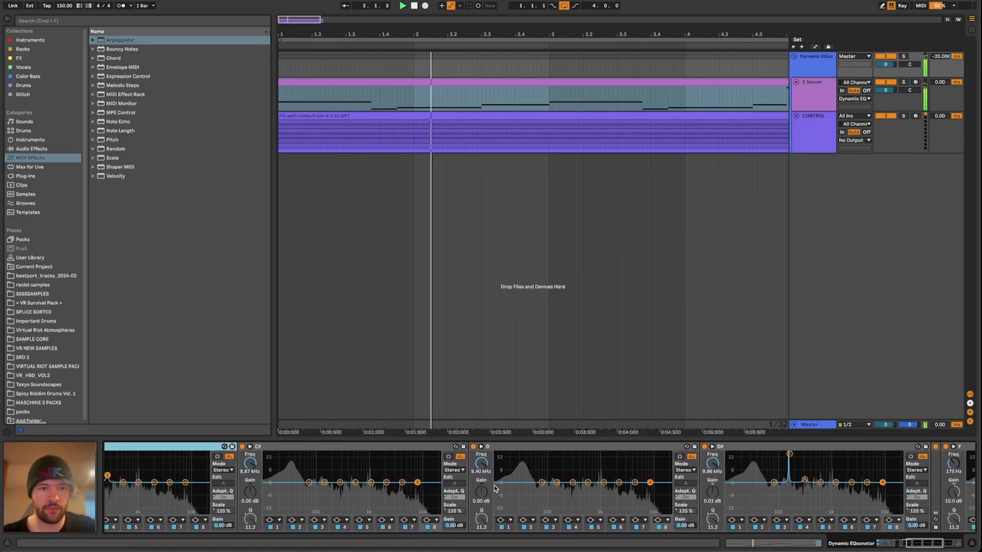
pyautogui.press('space')
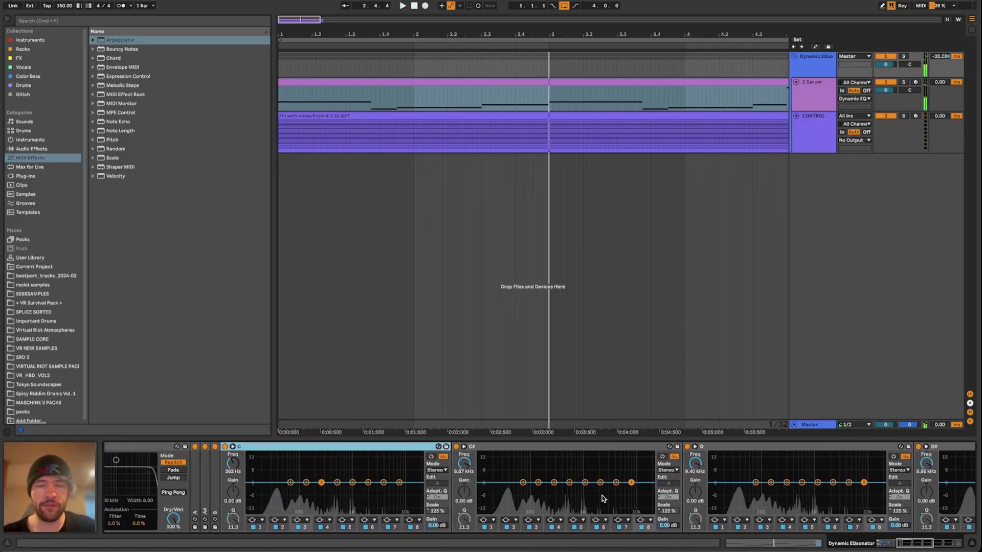
# Step: Show the nested rack's Tracking chain and examine the EQ and Envelope Follower of its F0 band
pyautogui.hscroll(-5, 602, 495)
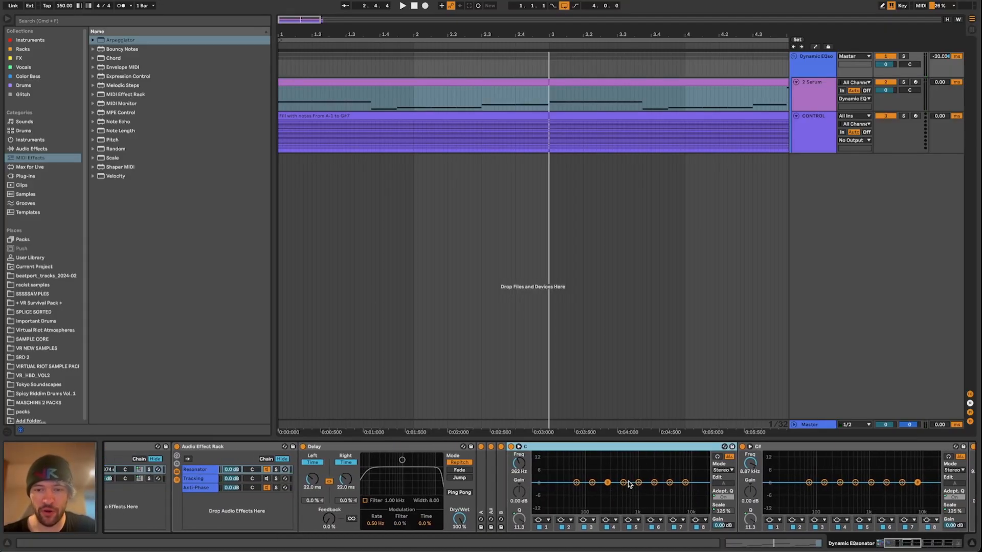
pyautogui.hscroll(-1, 629, 484)
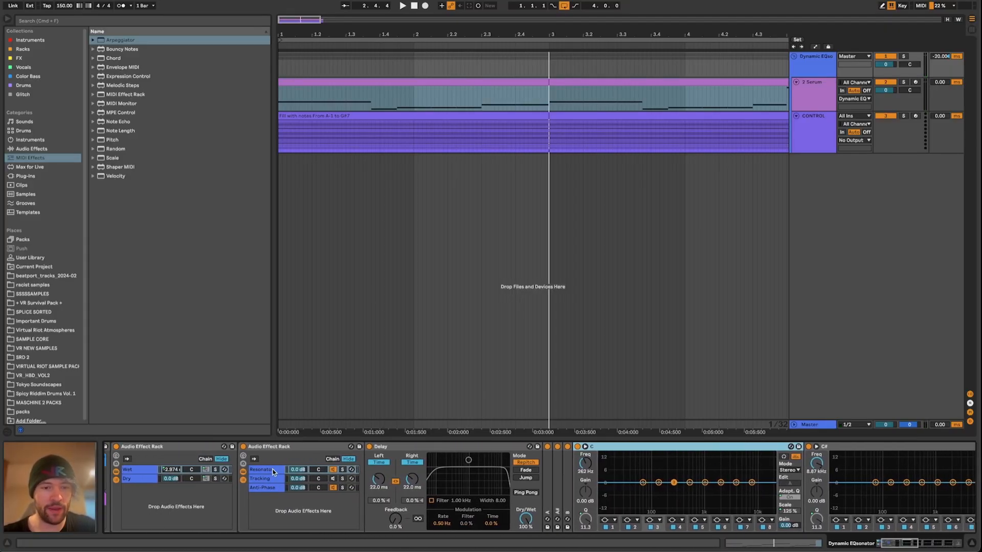
pyautogui.click(274, 472)
pyautogui.click(273, 479)
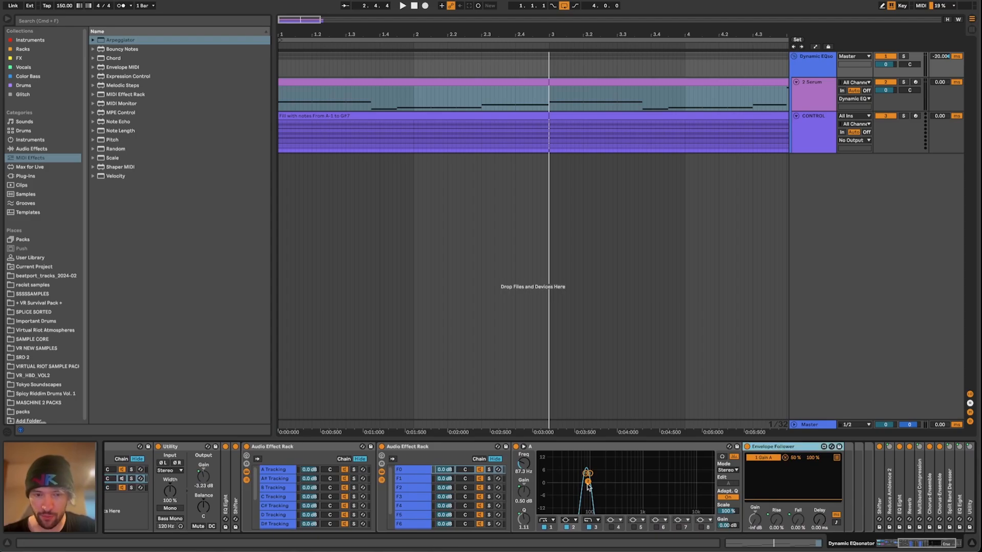
pyautogui.hscroll(-3, 221, 514)
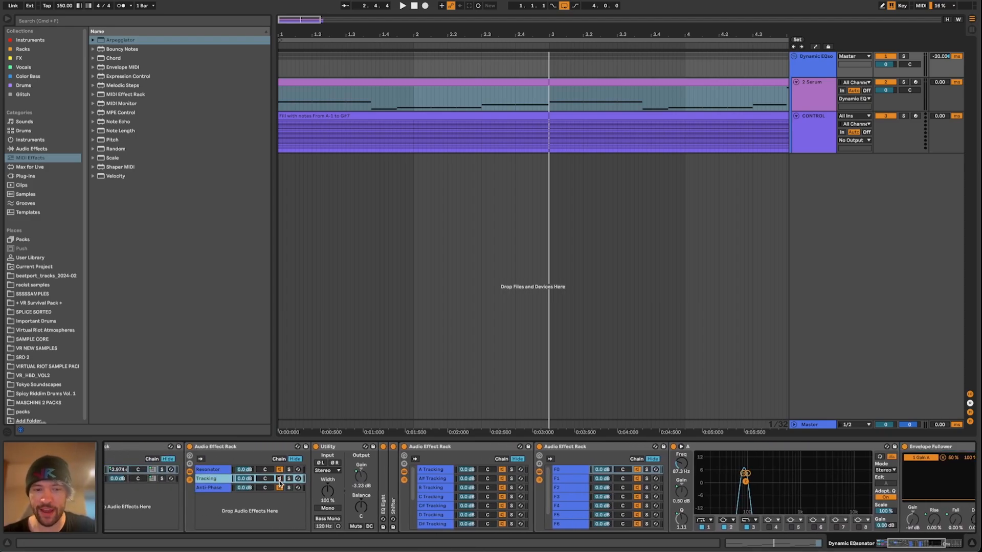
pyautogui.hscroll(3, 890, 528)
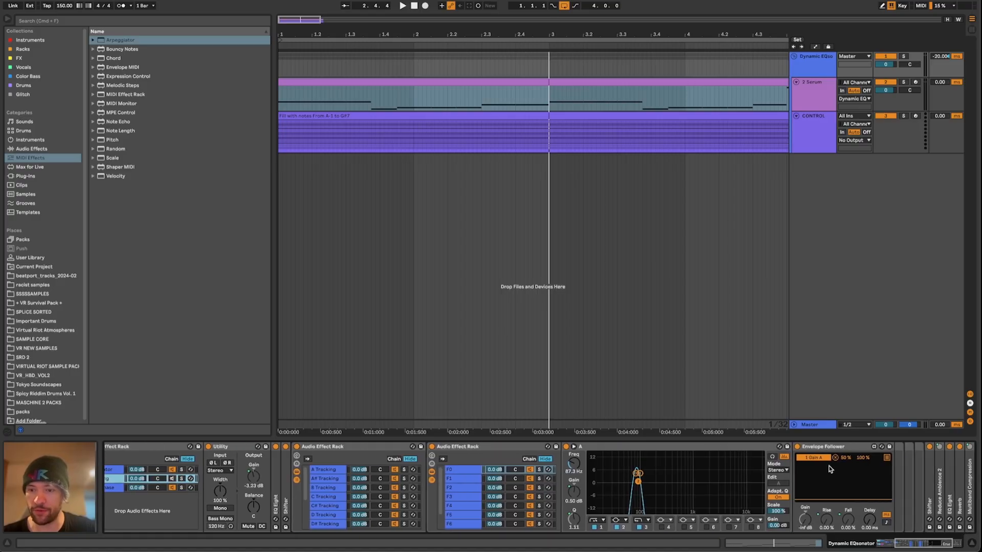
# Step: Play the bass to watch the F0 band's Envelope Follower, and view the EQs of the F5 and F4 bands
pyautogui.click(843, 449)
pyautogui.press('space')
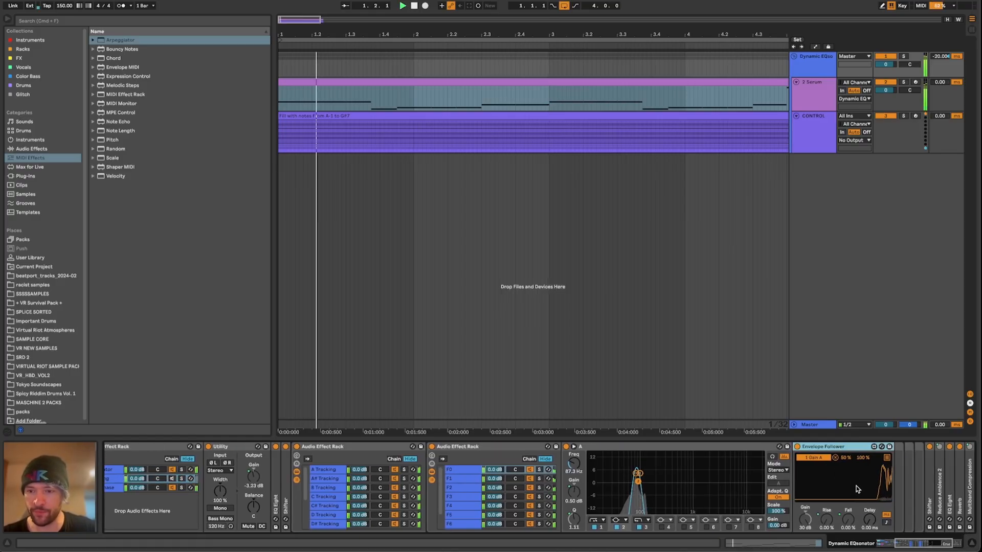
pyautogui.press('space')
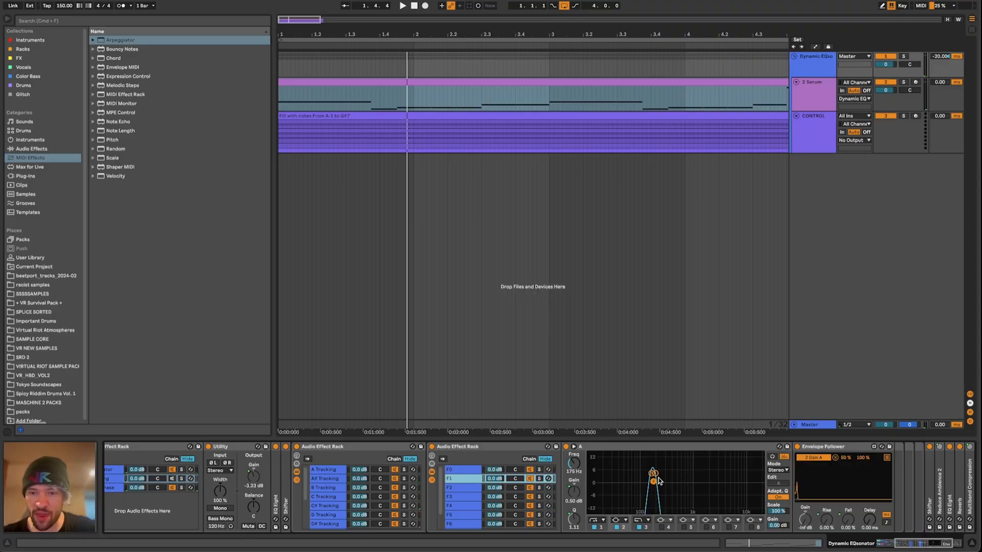
pyautogui.click(475, 512)
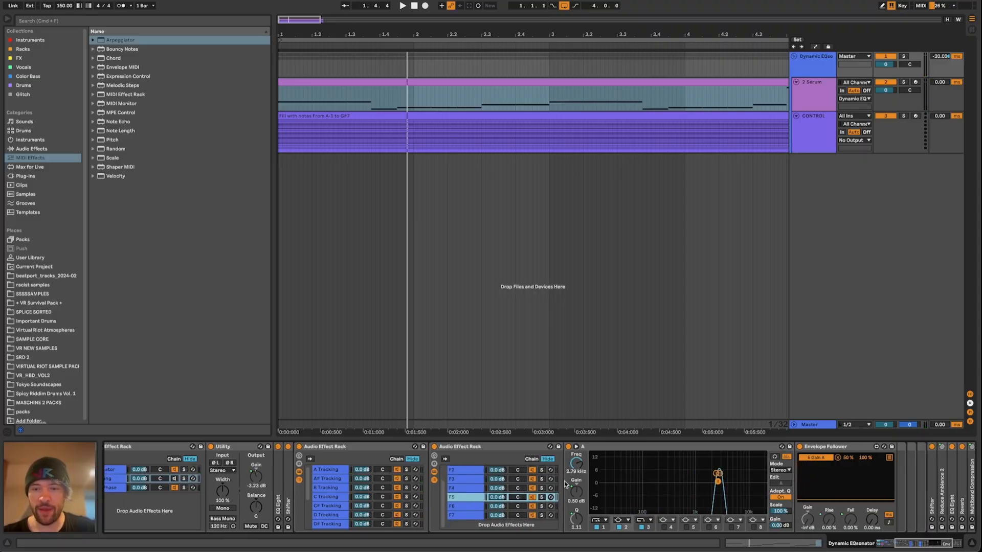
pyautogui.press('Up')
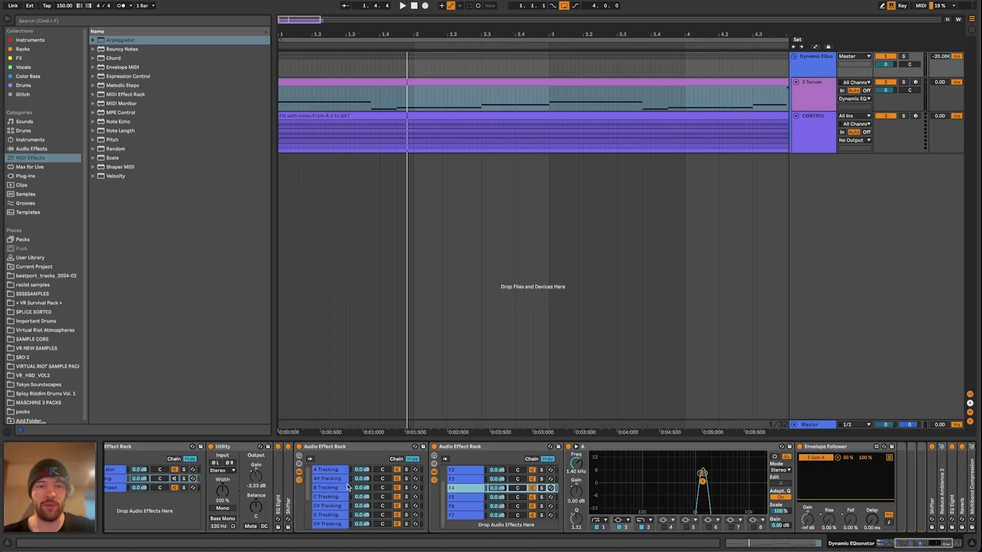
# Step: Compare the Resonator chain's note EQs with the Anti-Phase and Tracking chains of the nested rack
pyautogui.click(117, 473)
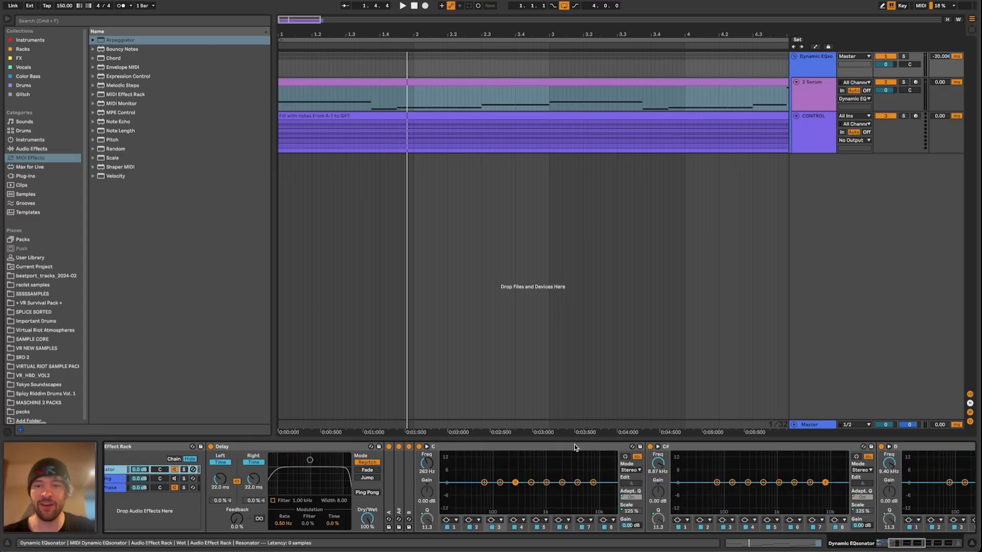
pyautogui.hscroll(2, 754, 463)
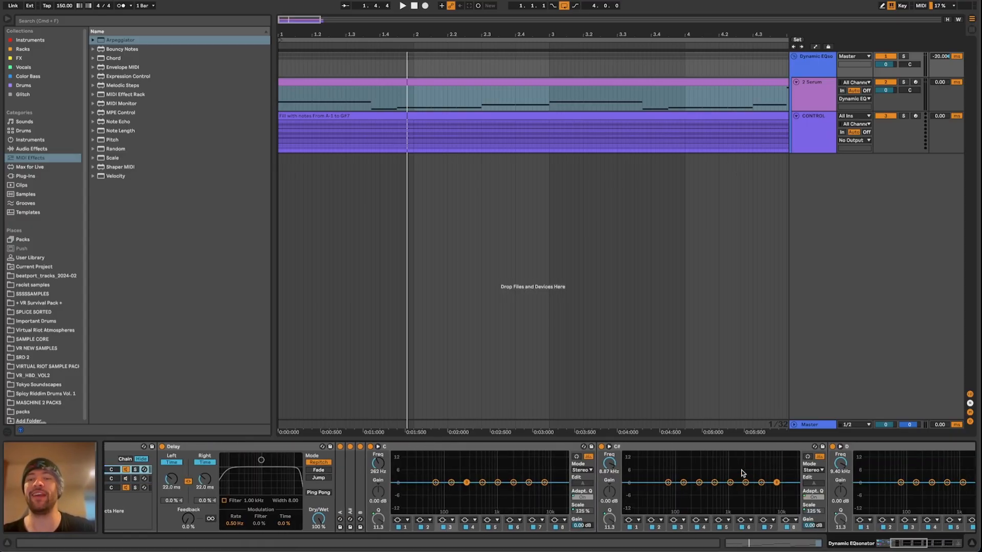
pyautogui.hscroll(-2, 725, 483)
pyautogui.hscroll(-1, 725, 483)
pyautogui.hscroll(-4, 392, 495)
pyautogui.click(213, 487)
pyautogui.click(214, 478)
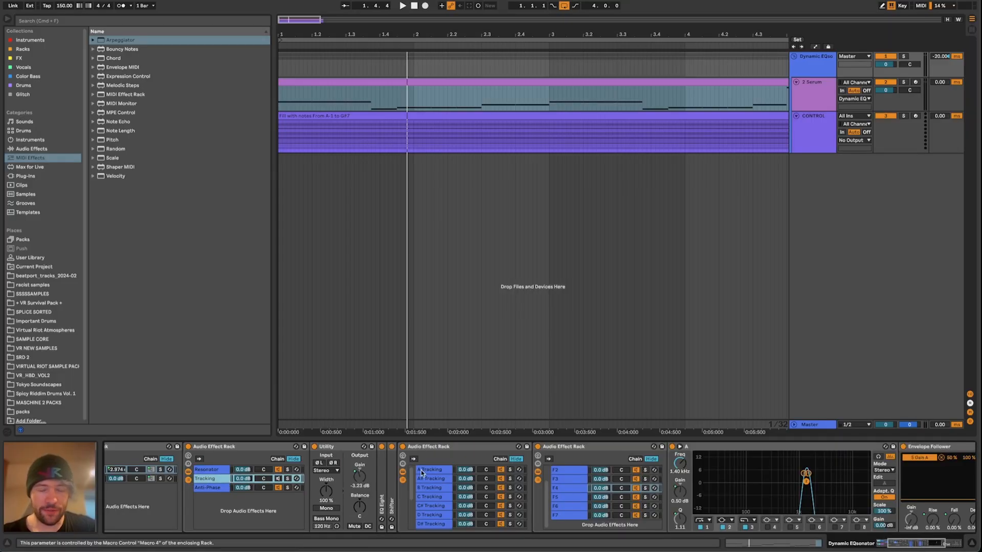
# Step: Inspect the Tracking chain's effects and play the bass to check the F4 band's Envelope Follower and the CPU load
pyautogui.hscroll(4, 667, 471)
pyautogui.hscroll(3, 666, 468)
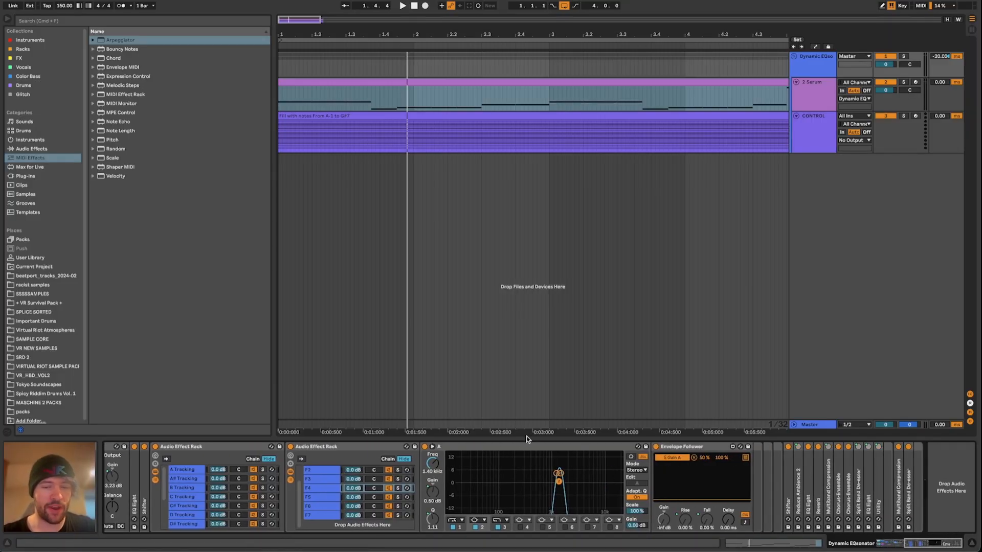
pyautogui.hscroll(-1, 521, 466)
pyautogui.hscroll(-2, 521, 467)
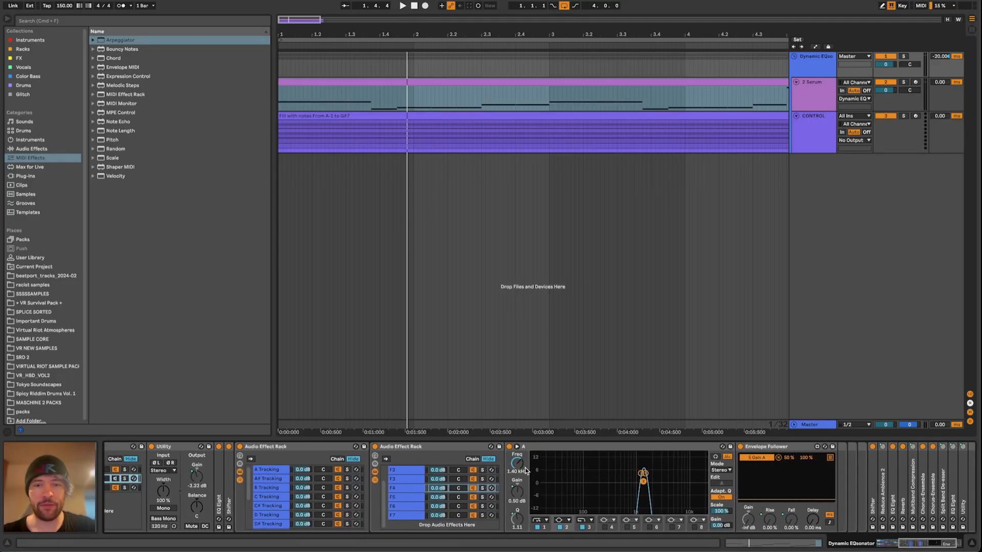
pyautogui.press('space')
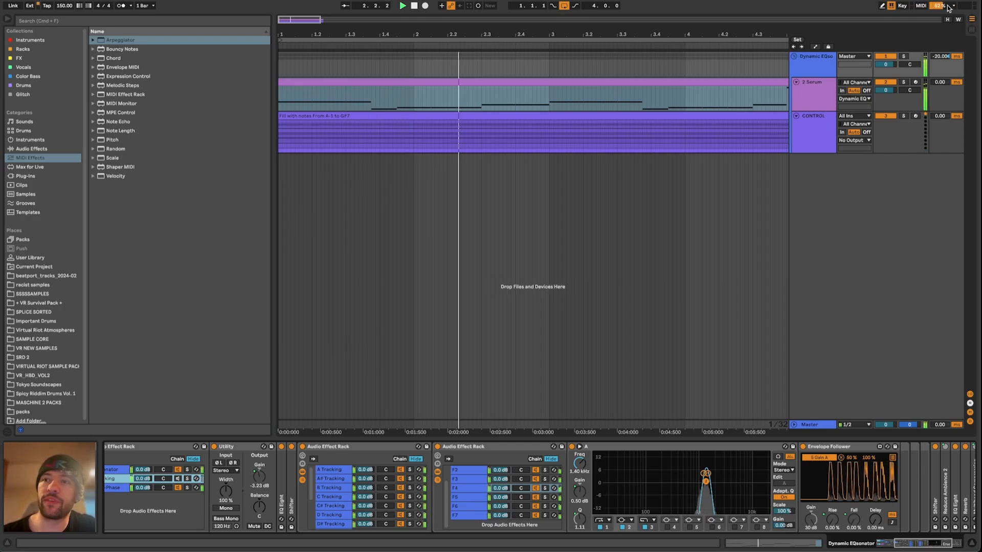
pyautogui.press('space')
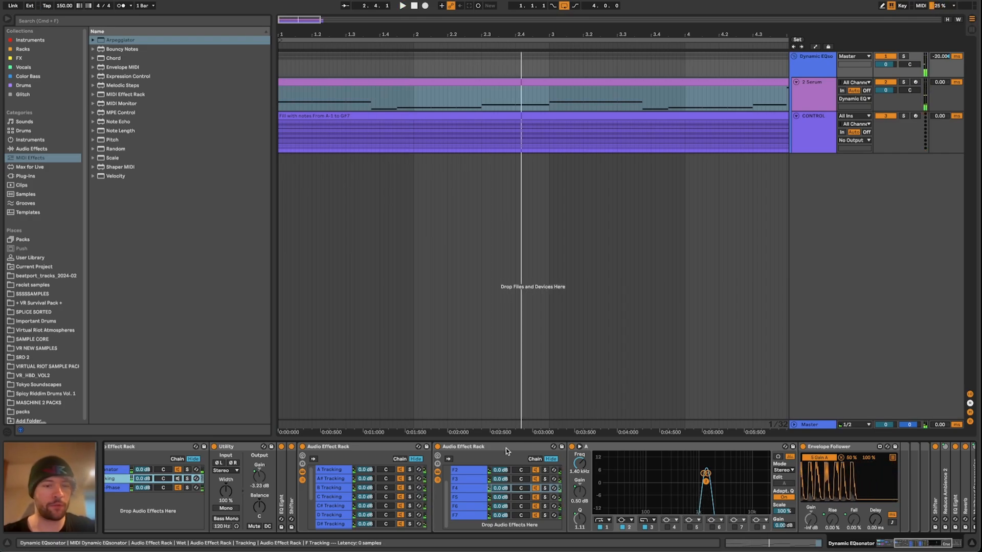
# Step: Fold the Audio Effect Rack holding the Wet and Dry chains inside the MIDI Dynamic EQsonator rack
pyautogui.hscroll(-5, 494, 459)
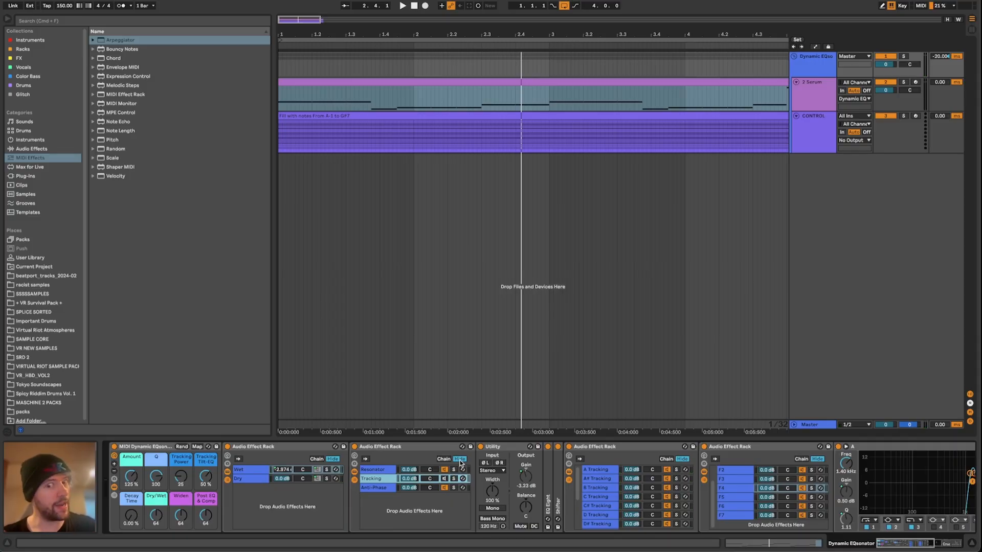
pyautogui.hscroll(8, 460, 460)
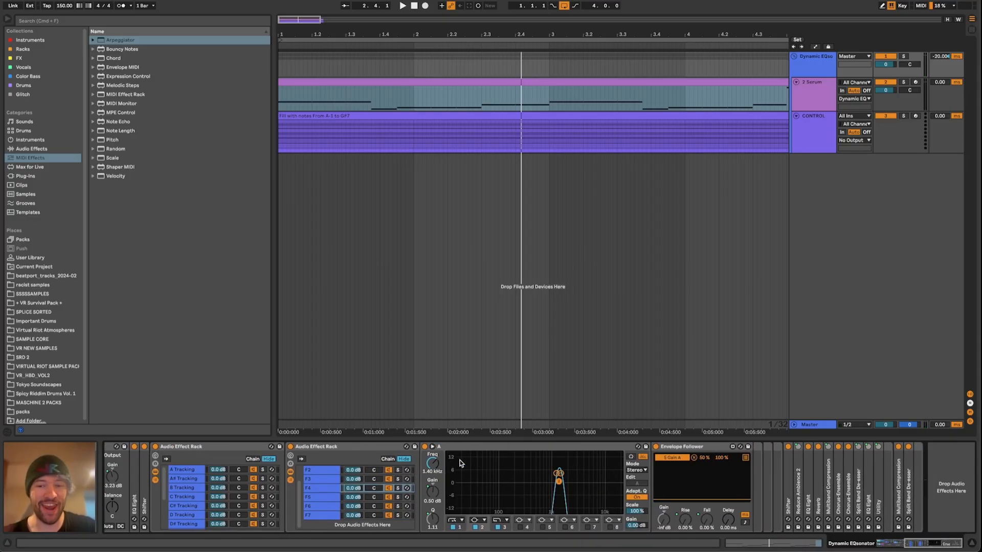
pyautogui.hscroll(-8, 459, 462)
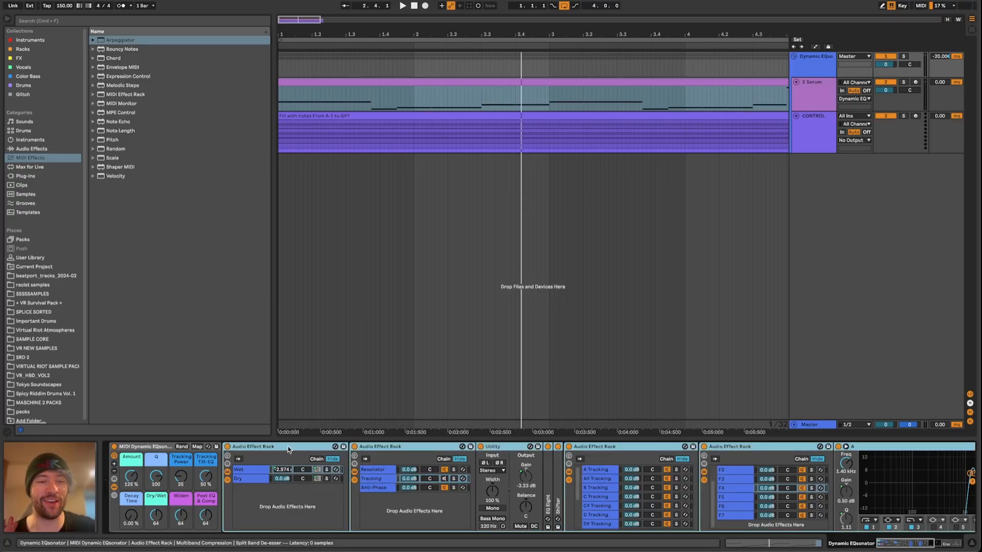
pyautogui.doubleClick(251, 447)
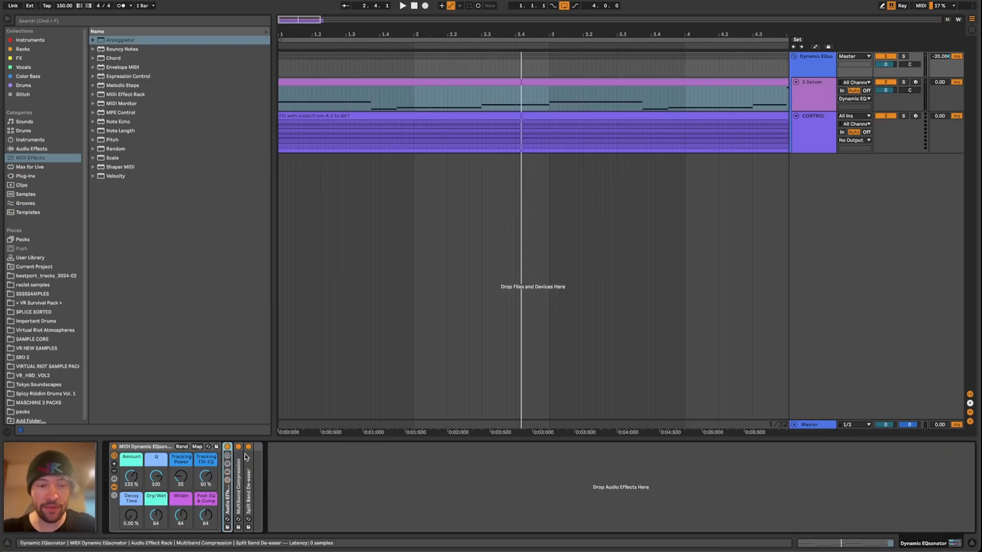
pyautogui.click(317, 405)
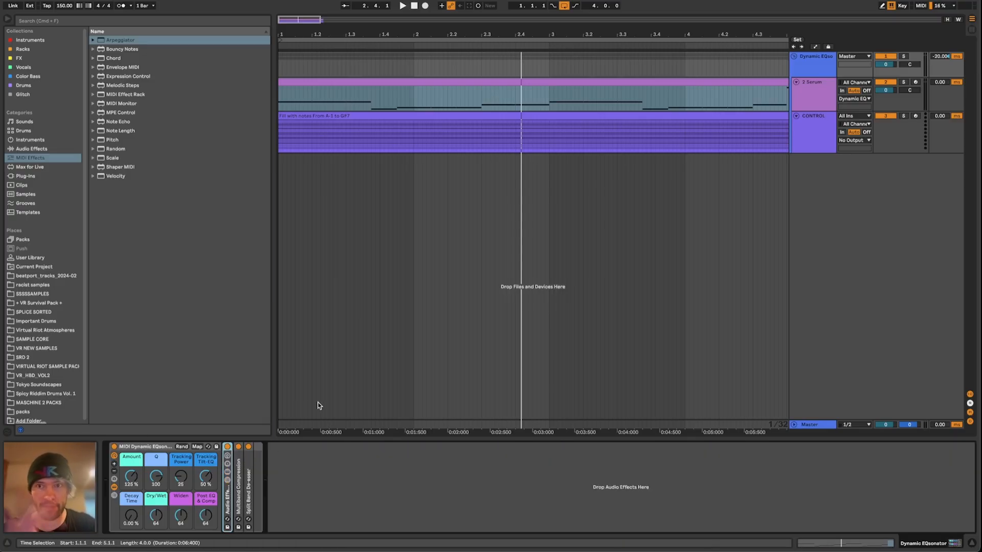
# Step: Audition the bass through the MIDI Dynamic EQsonator rack and set its Widen macro to 127
pyautogui.click(155, 445)
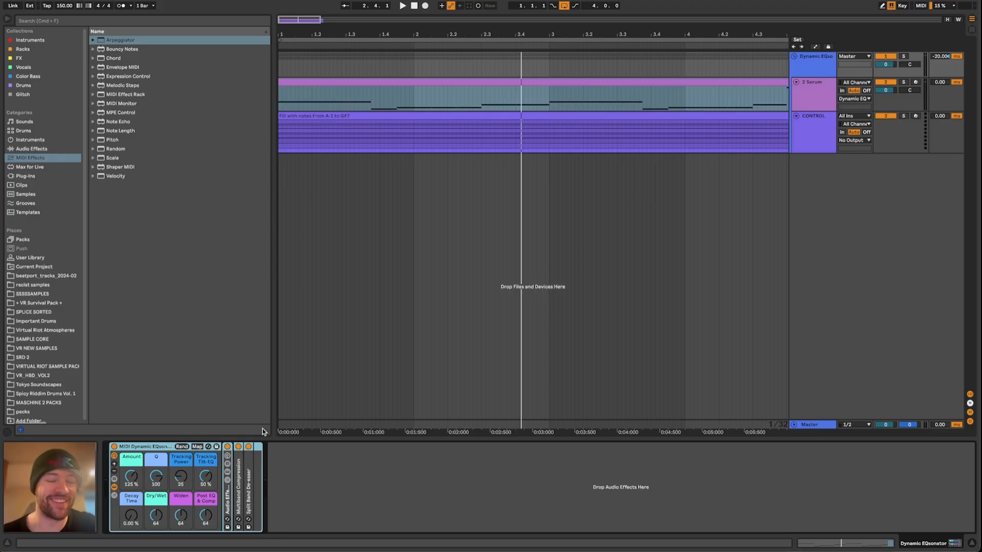
pyautogui.press('space')
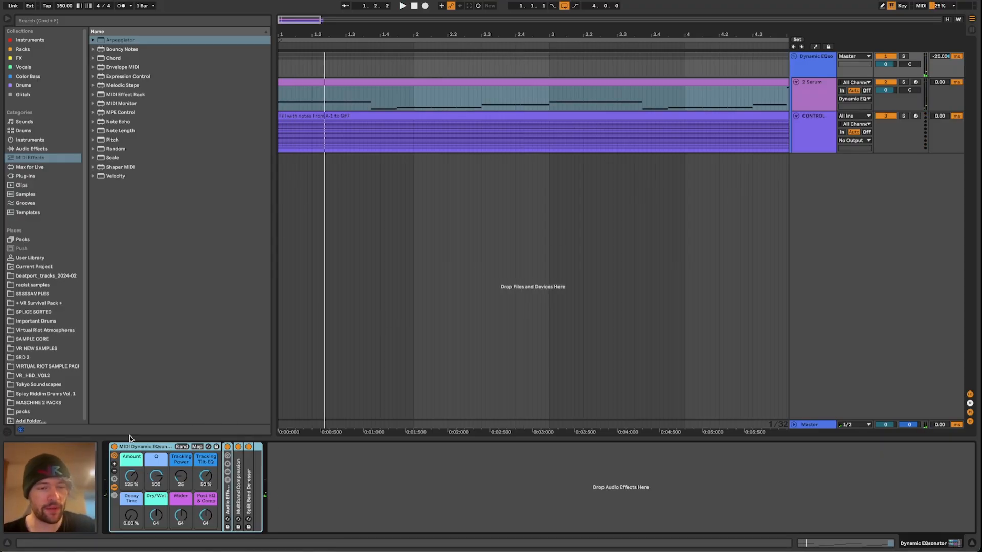
pyautogui.moveTo(186, 520); pyautogui.dragTo(186, 486)
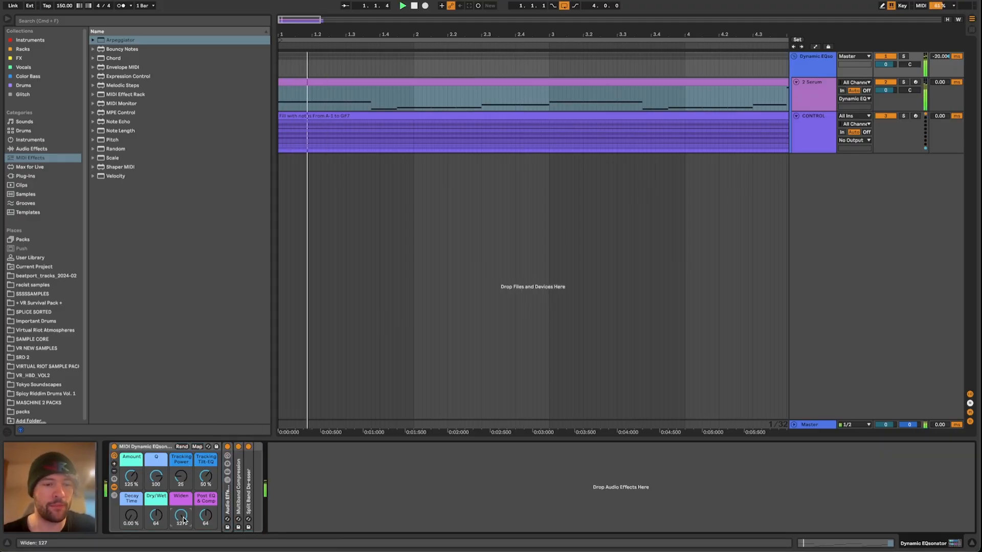
# Step: Solo the Wet chain in the nested Audio Effect Rack and set the Decay Time macro to 59.8 % during playback
pyautogui.doubleClick(225, 506)
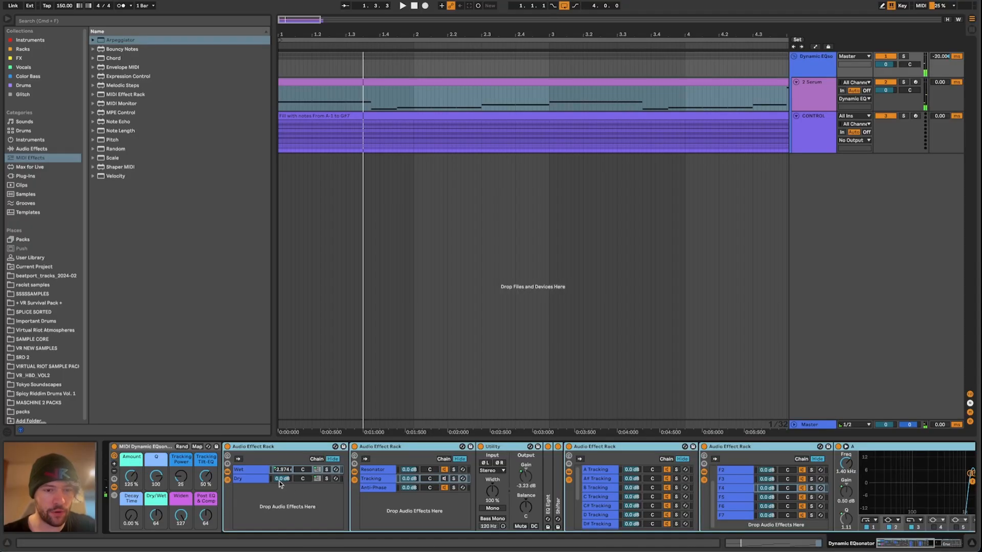
pyautogui.click(317, 479)
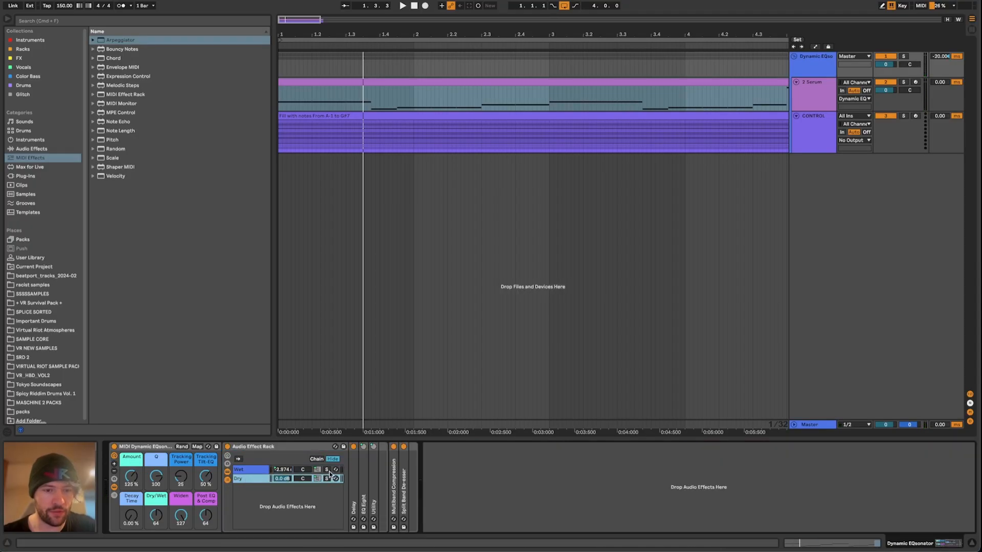
pyautogui.click(327, 469)
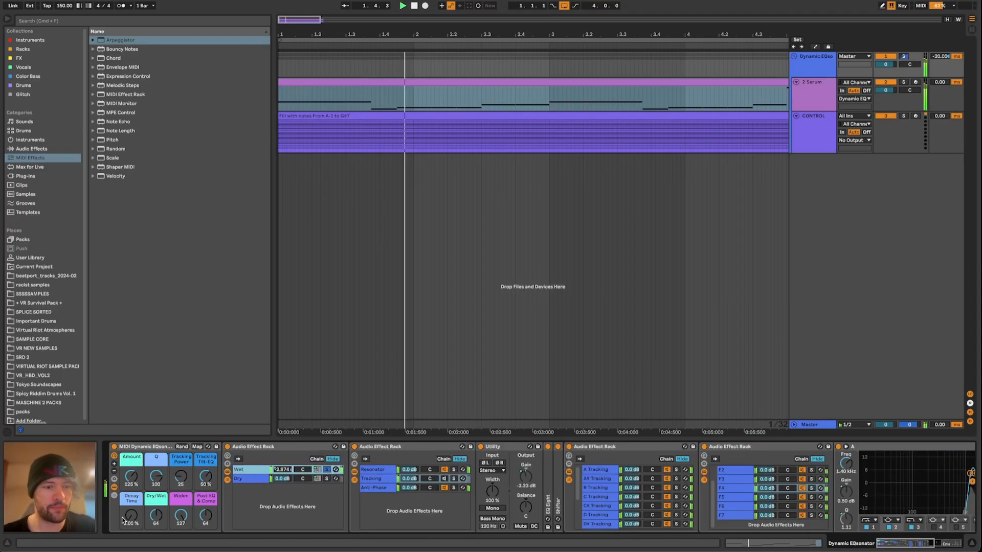
pyautogui.moveTo(122, 520); pyautogui.dragTo(123, 490)
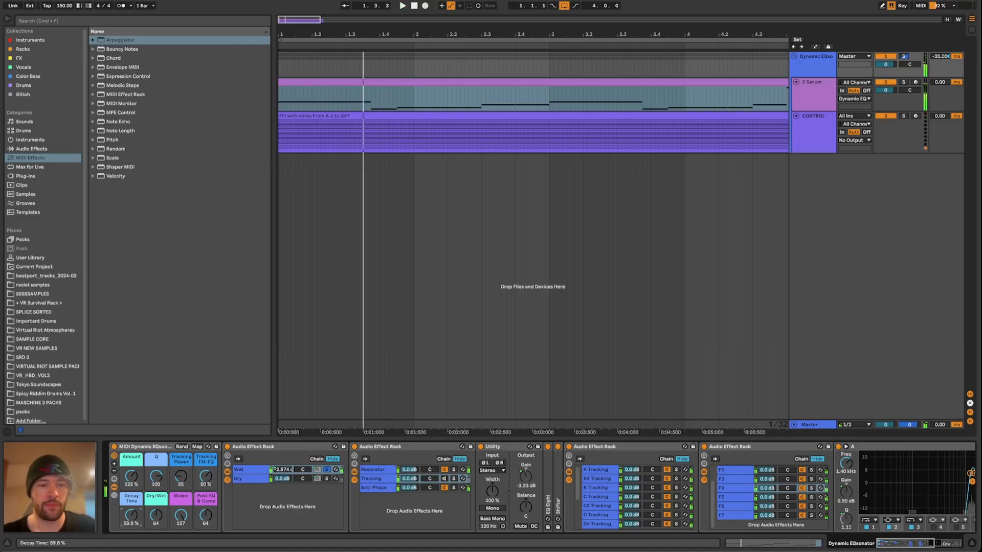
# Step: Reset the Decay Time macro to 0.00 % and review the Tracking chain's Envelope Follower and the devices on the CONTROL and Serum tracks
pyautogui.hscroll(8, 355, 527)
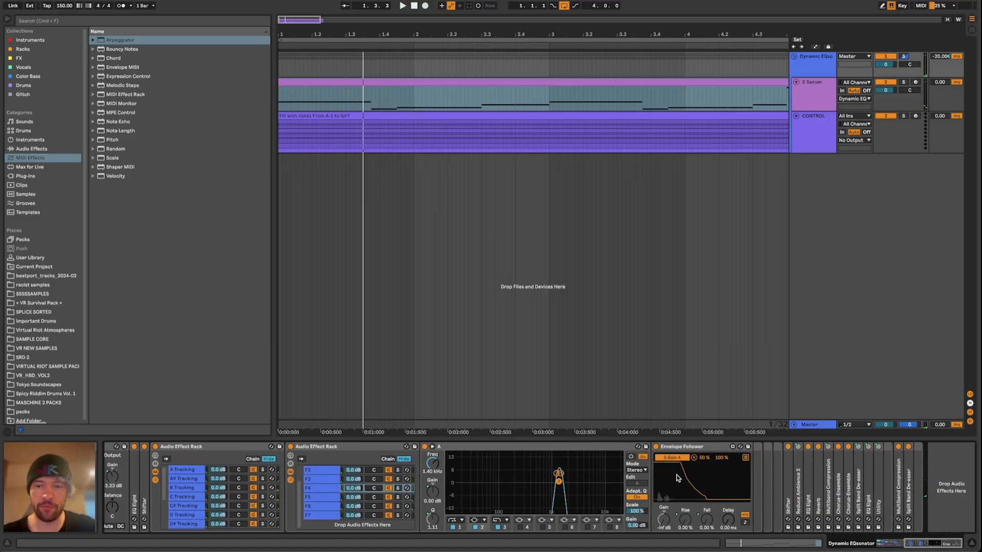
pyautogui.hscroll(-6, 711, 477)
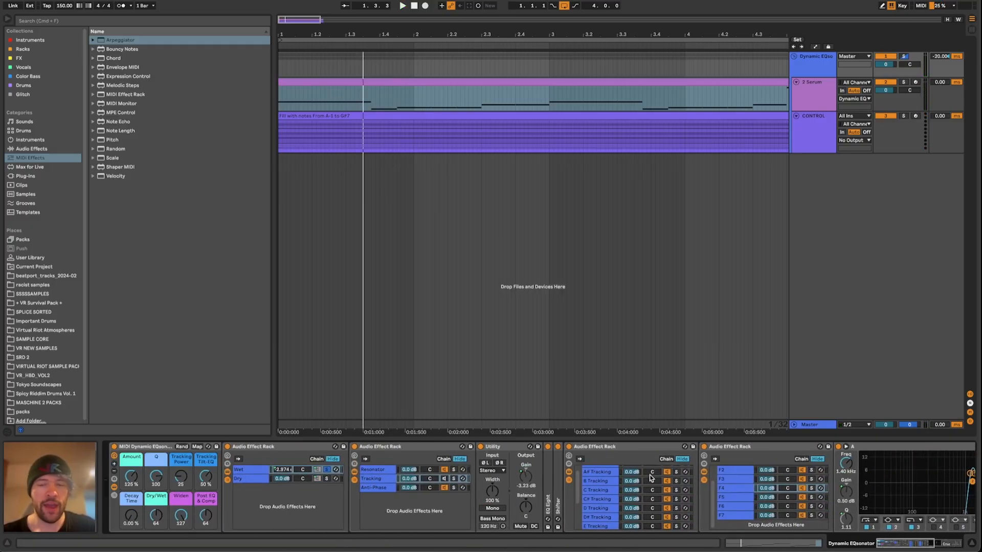
pyautogui.hscroll(6, 863, 492)
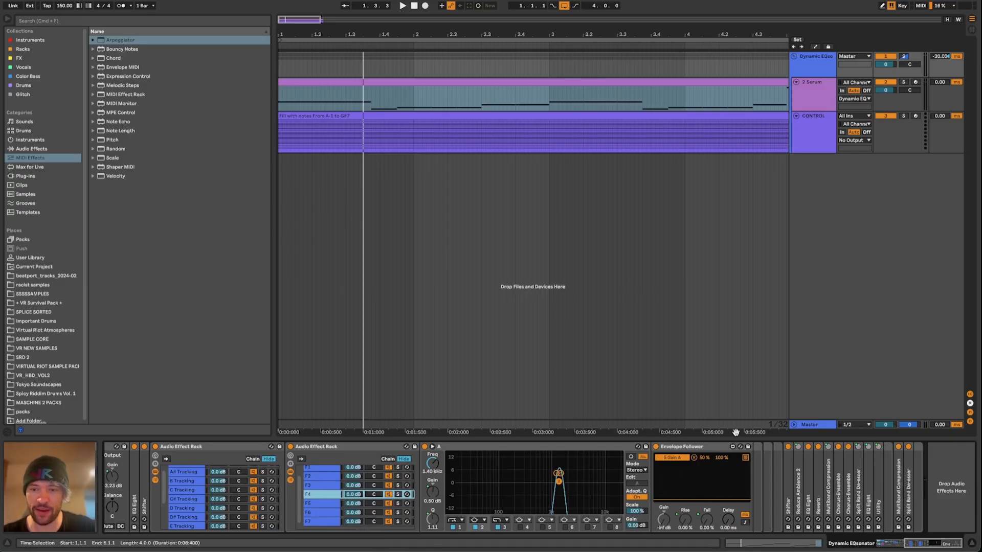
pyautogui.hscroll(-4, 702, 486)
pyautogui.hscroll(4, 852, 512)
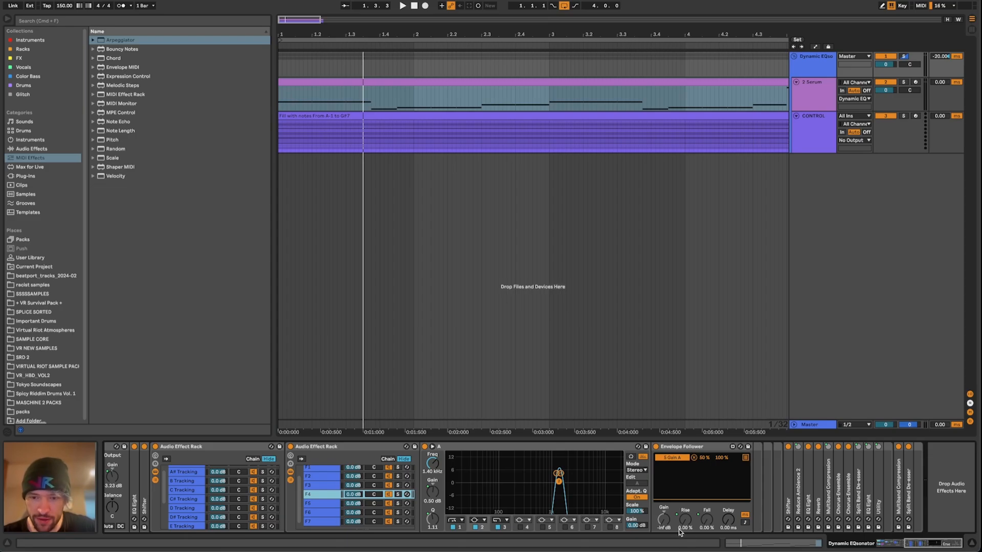
pyautogui.click(818, 121)
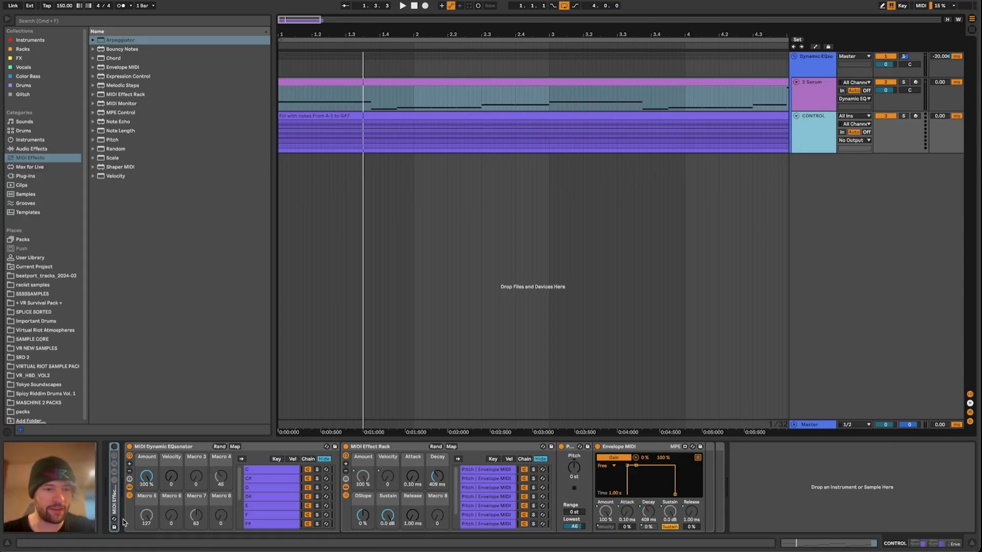
pyautogui.click(812, 98)
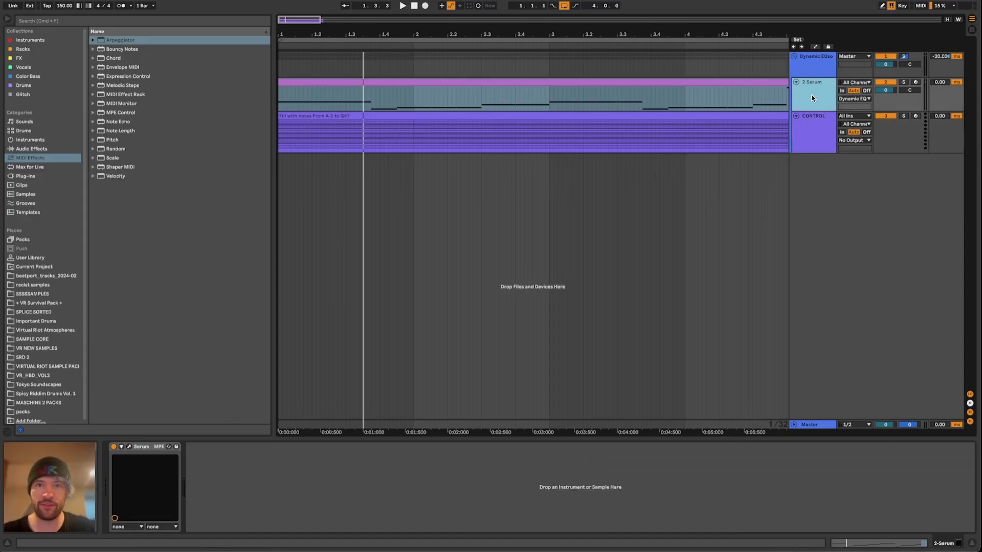
pyautogui.click(815, 60)
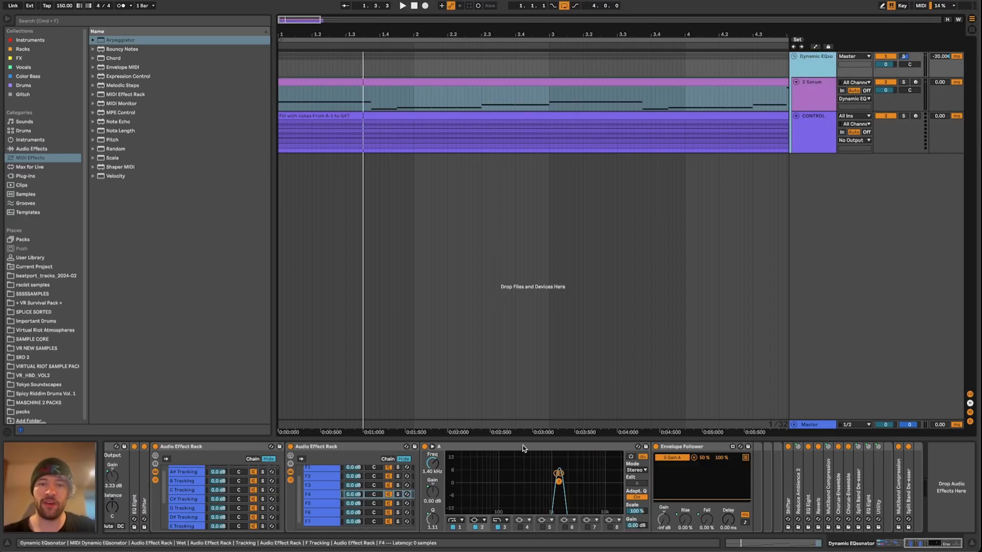
# Step: Examine the Tracking chain's band racks and the Resonator chain's note EQs, and briefly play the bass
pyautogui.click(707, 449)
pyautogui.hscroll(-5, 570, 471)
pyautogui.click(469, 494)
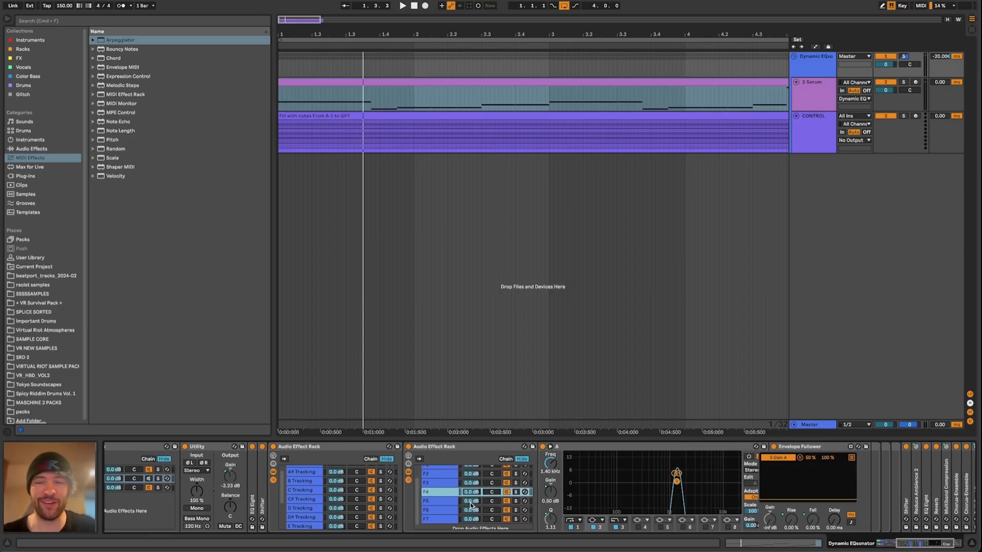
pyautogui.hscroll(-3, 463, 503)
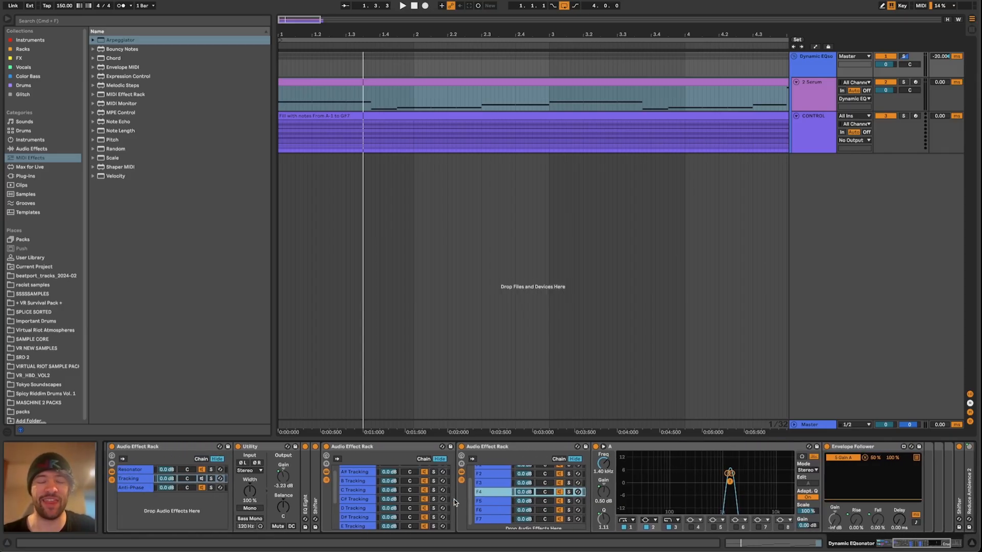
pyautogui.click(145, 467)
pyautogui.hscroll(15, 579, 492)
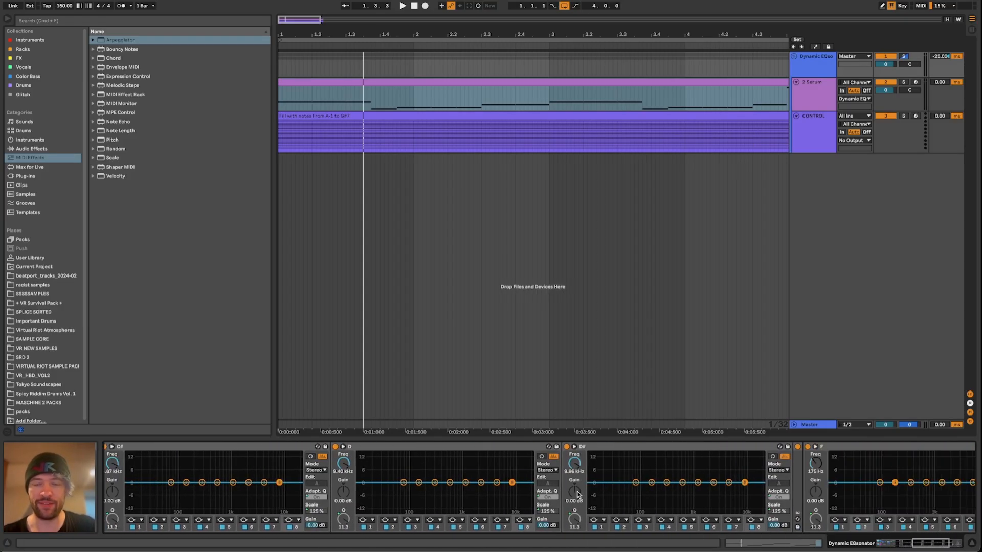
pyautogui.hscroll(-15, 577, 492)
pyautogui.press('space')
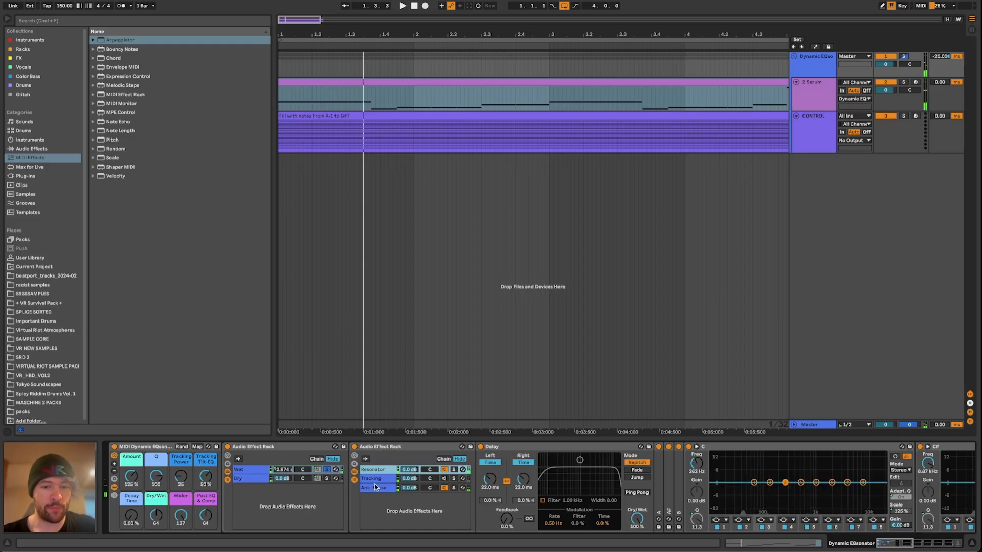
# Step: Unfold the EQ Eight in the Tracking chain, adjust the Tracking Tilt-EQ macro and set the Widen macro to 0
pyautogui.click(382, 488)
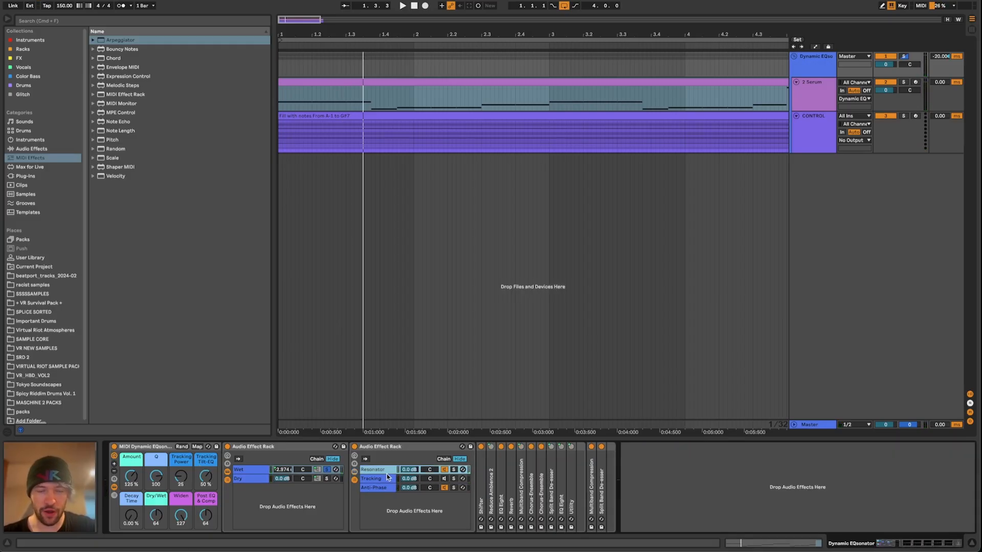
pyautogui.click(385, 478)
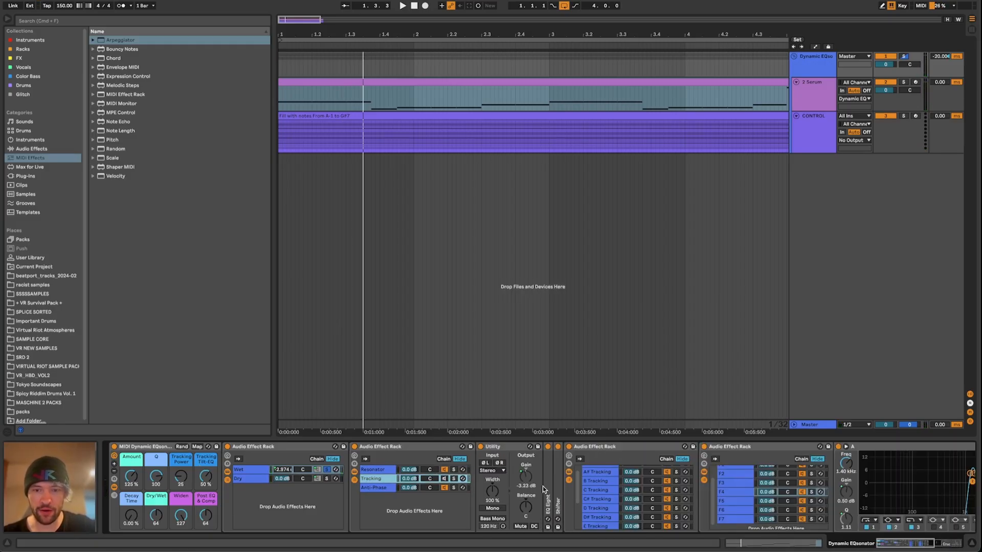
pyautogui.doubleClick(546, 488)
pyautogui.moveTo(207, 480); pyautogui.dragTo(207, 507)
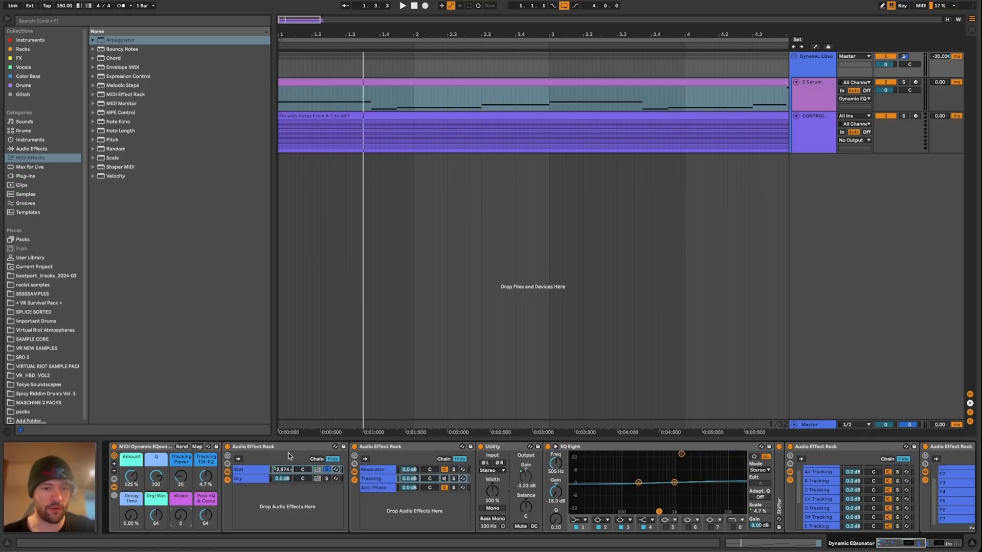
# Step: Show the Resonator chain's EQs and sweep the Tracking Tilt-EQ macro between -200 % and 200 % during playback
pyautogui.click(379, 467)
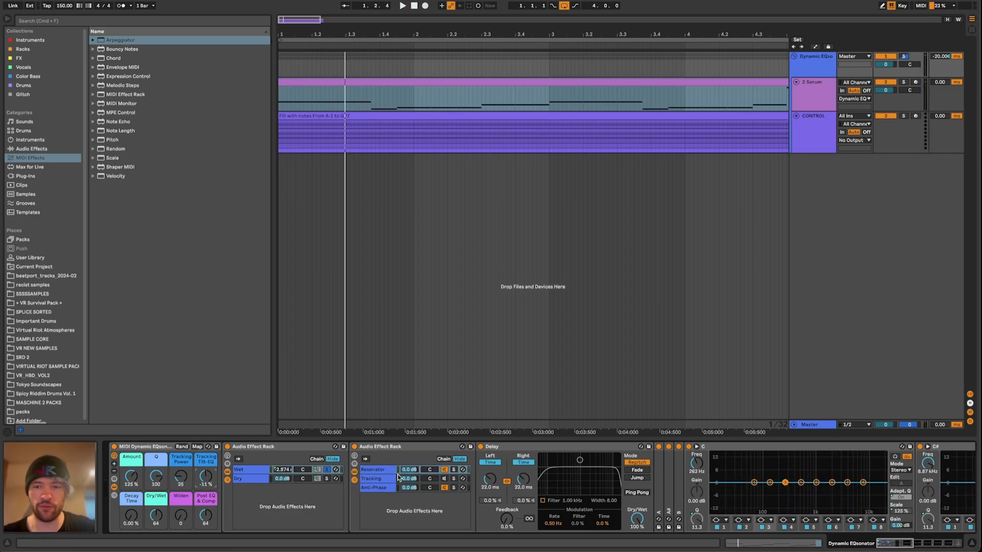
pyautogui.hscroll(3, 398, 478)
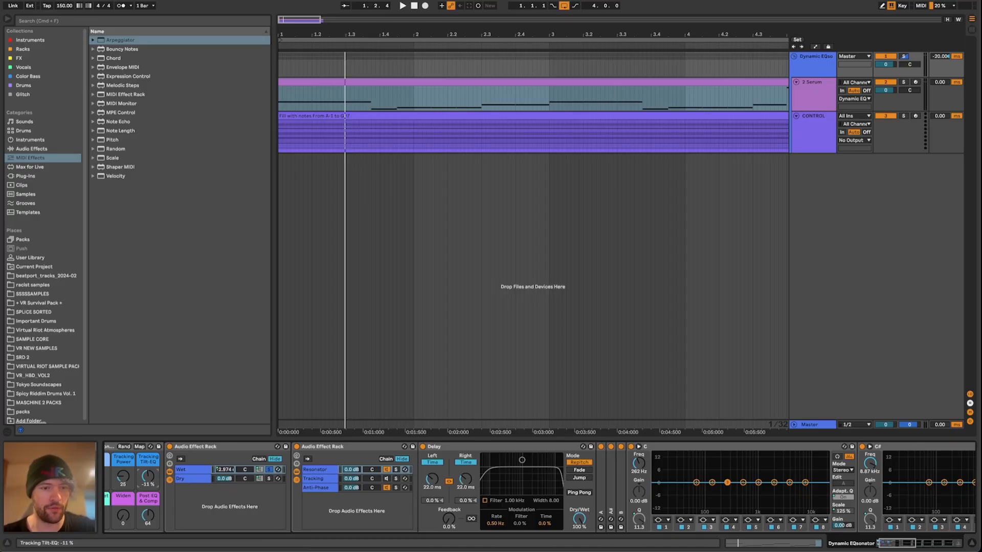
pyautogui.press('space')
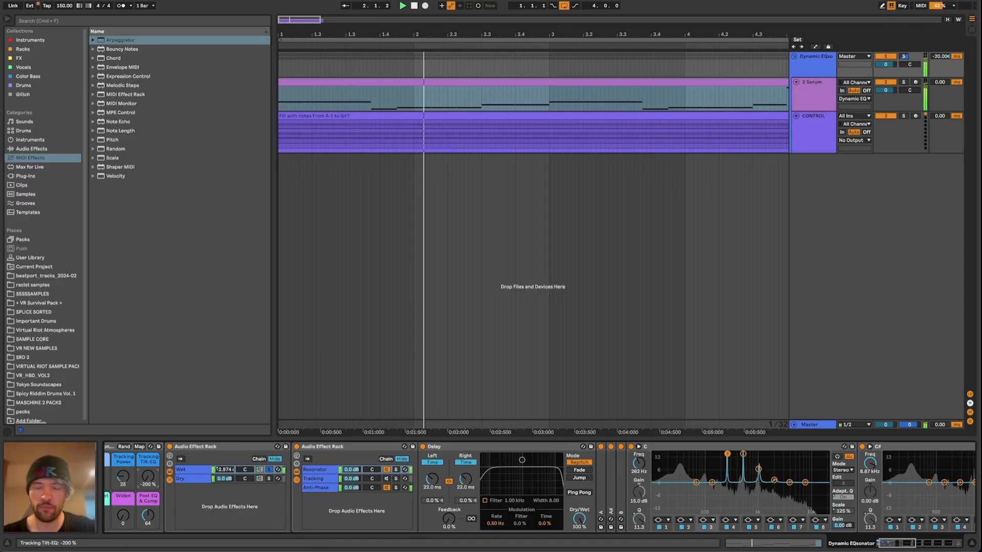
pyautogui.moveTo(147, 477); pyautogui.dragTo(147, 386)
pyautogui.press('space')
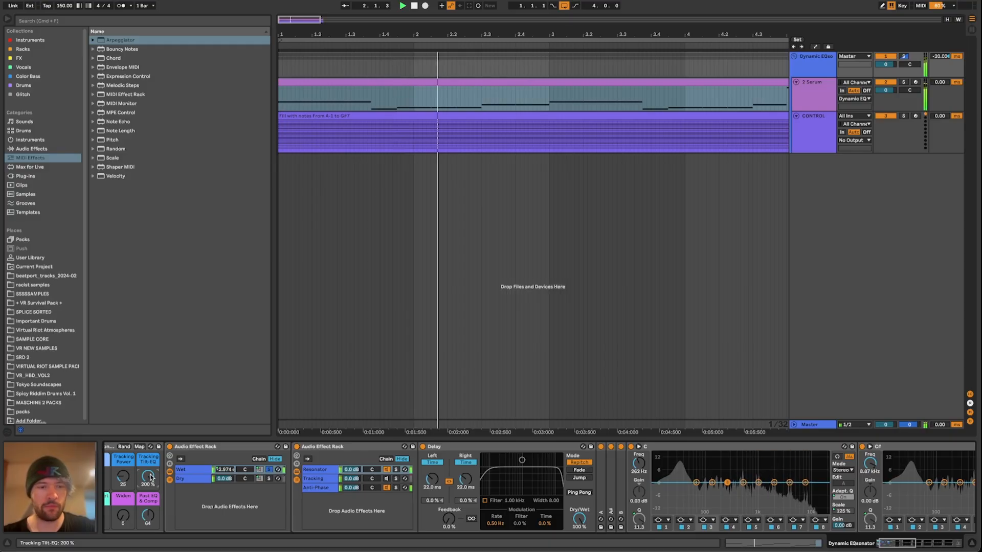
pyautogui.hscroll(6, 149, 477)
pyautogui.hscroll(-7, 149, 477)
# Step: Set the Amount macro to 200 %, Q to 0 and Tracking Tilt-EQ to -11 % while auditioning the Resonator EQs
pyautogui.press('space')
pyautogui.moveTo(205, 477); pyautogui.dragTo(206, 508)
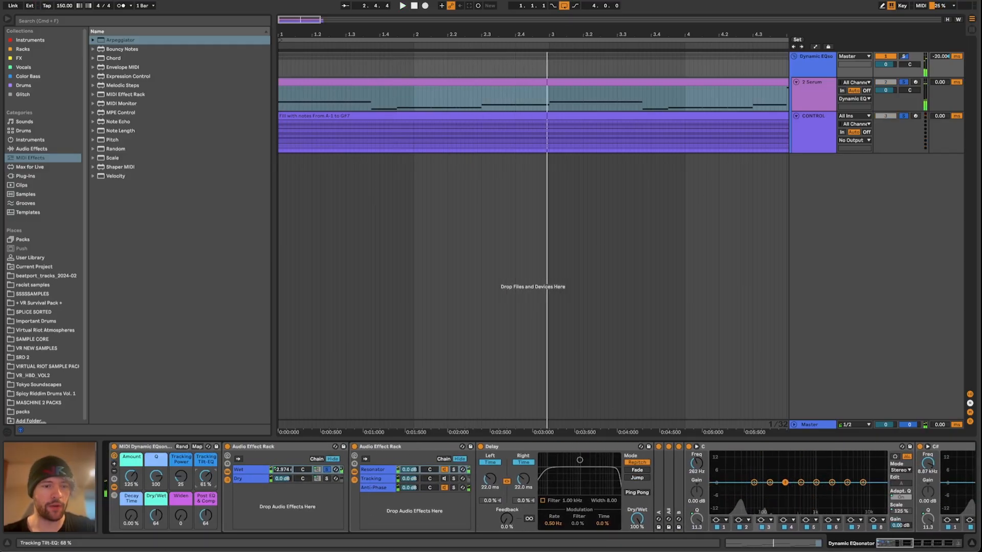
pyautogui.press('space')
pyautogui.moveTo(132, 477); pyautogui.dragTo(132, 457)
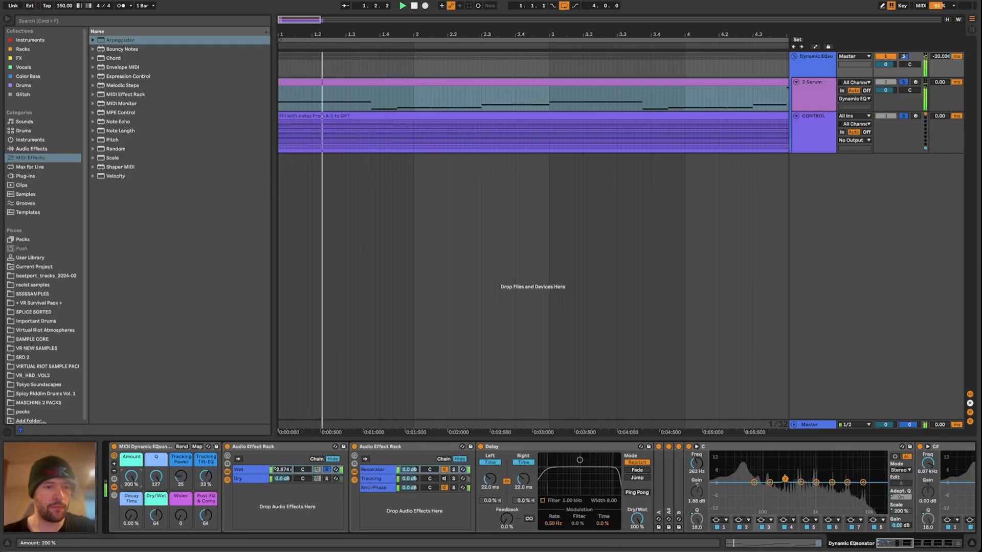
pyautogui.moveTo(206, 476); pyautogui.dragTo(156, 510)
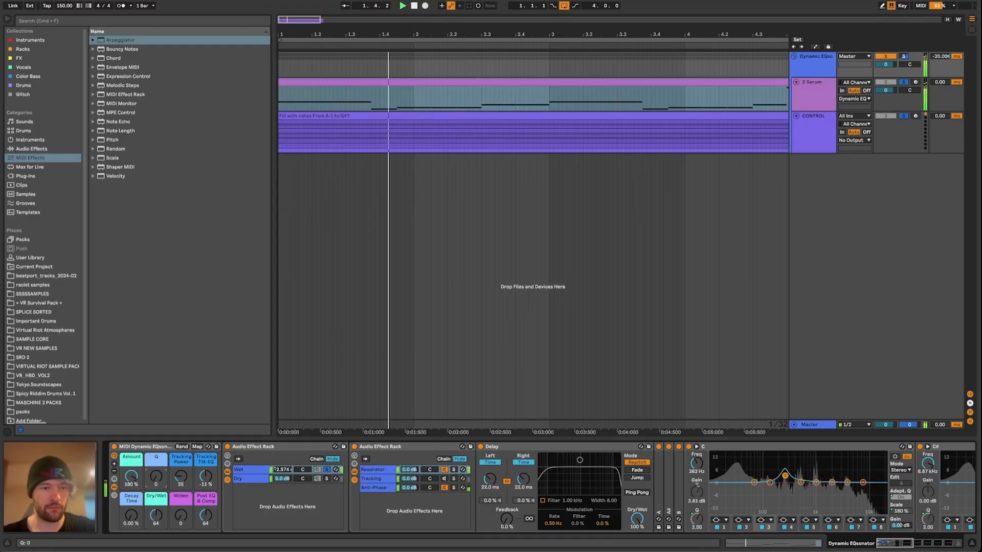
pyautogui.moveTo(131, 476); pyautogui.dragTo(131, 467)
pyautogui.hscroll(10, 533, 492)
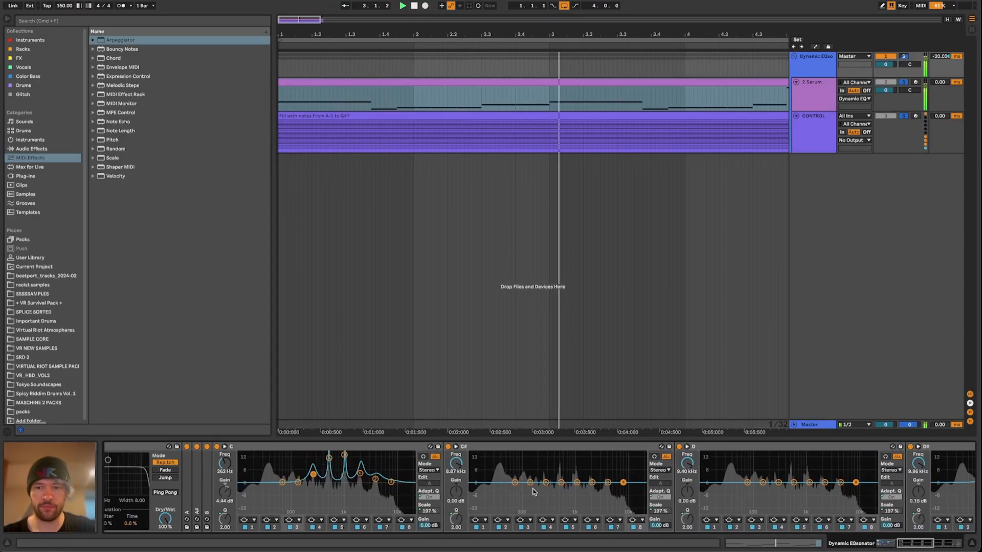
pyautogui.hscroll(-10, 533, 492)
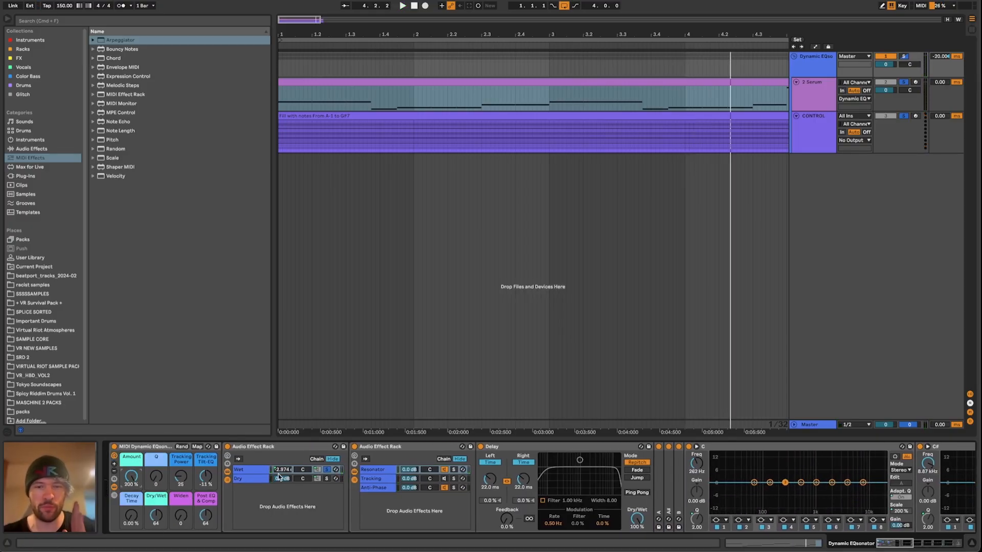
# Step: Turn off the Wet chain's solo and play the bass while checking the Resonator EQ curves in the Wet chain
pyautogui.click(326, 478)
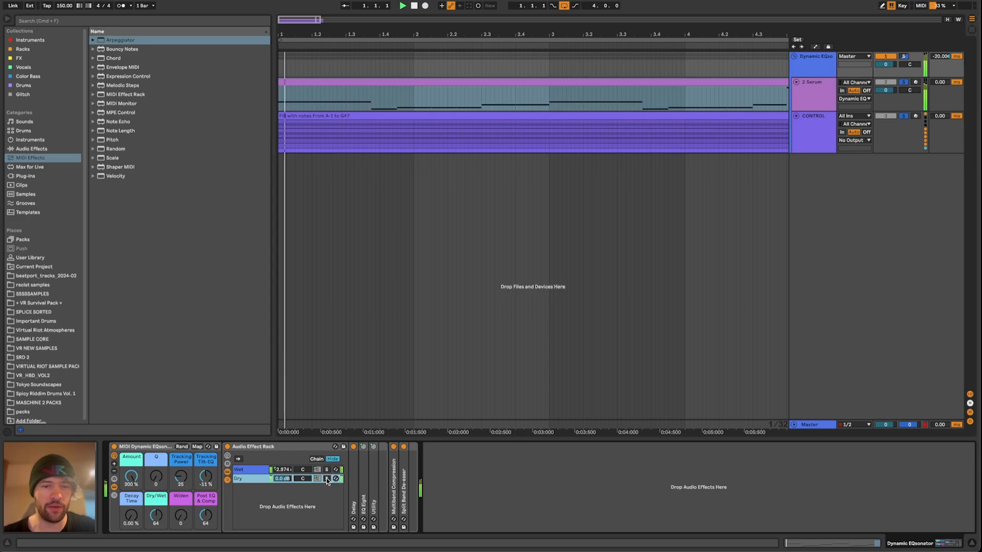
pyautogui.click(251, 470)
pyautogui.hscroll(6, 323, 506)
pyautogui.hscroll(15, 324, 506)
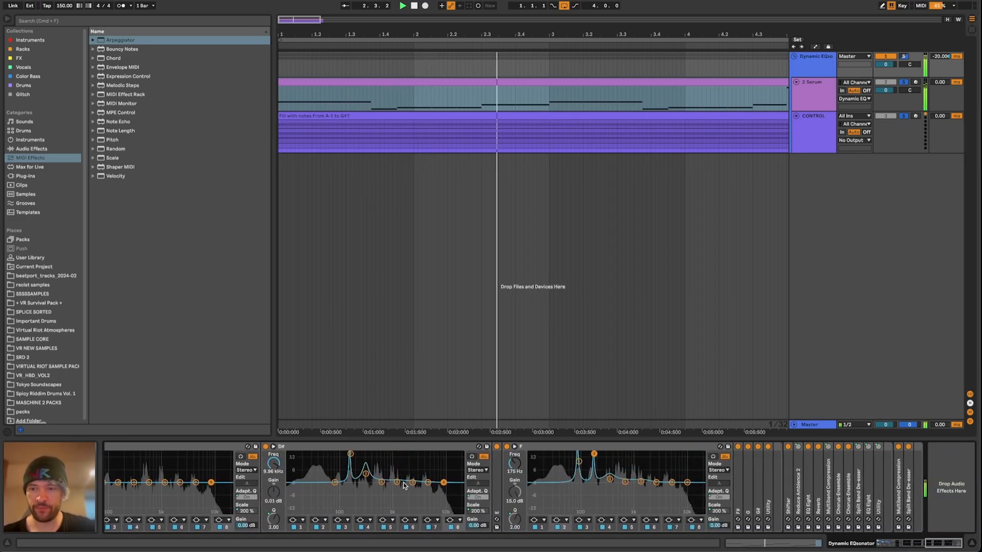
pyautogui.hscroll(-20, 325, 507)
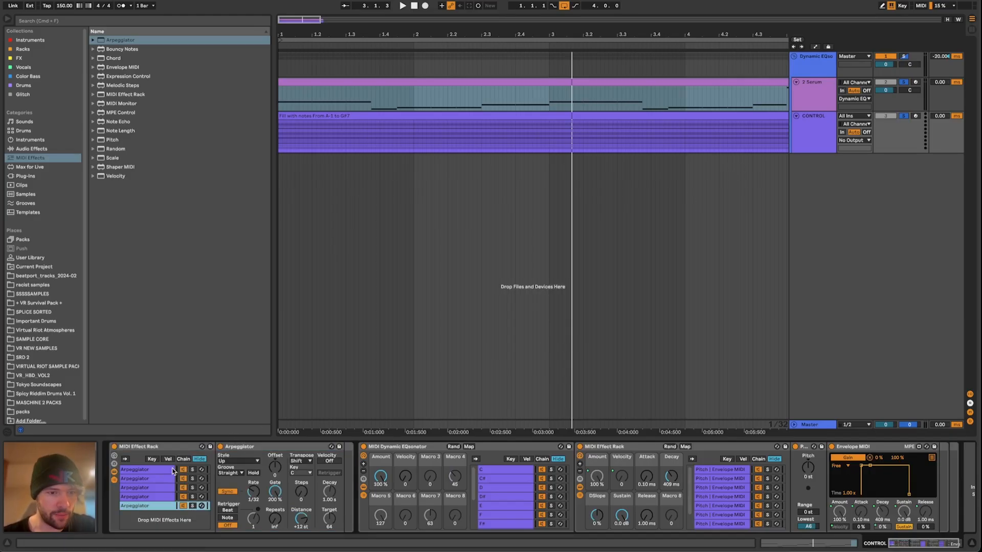
# Step: On the CONTROL track, deactivate the first four Arpeggiator chains and set the fifth Arpeggiator to Con & Diverge style at a 1/64 rate
pyautogui.click(183, 469)
pyautogui.click(183, 478)
pyautogui.click(183, 487)
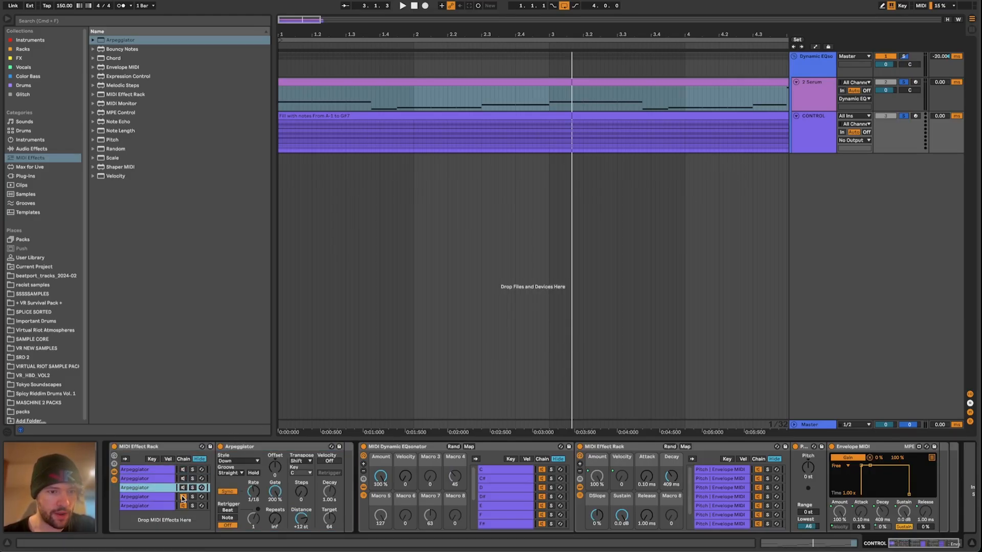
pyautogui.click(182, 496)
pyautogui.click(157, 507)
pyautogui.click(238, 461)
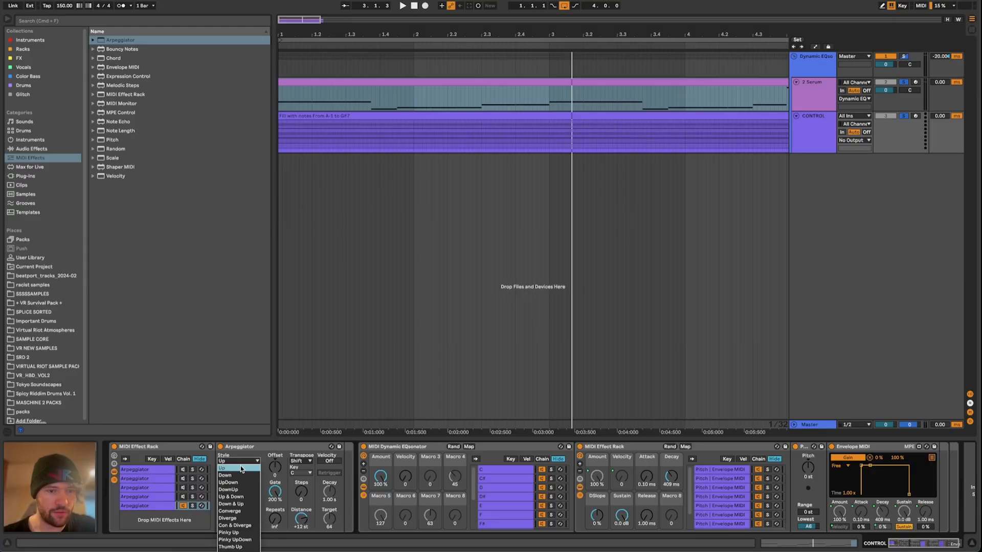
pyautogui.click(235, 525)
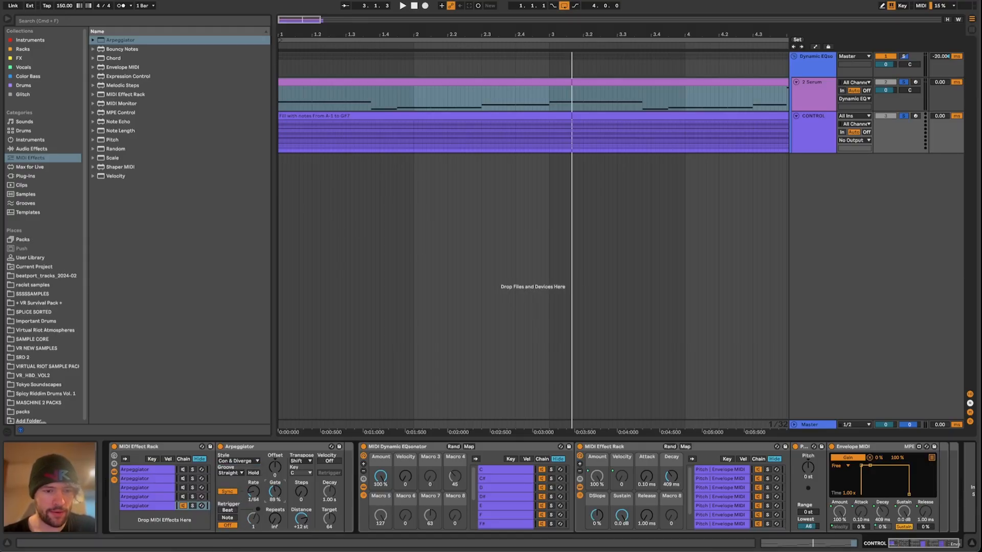
# Step: Set the Dynamic EQsonator's Tracking Tilt-EQ macro to 100 % and Tracking Power to 90, auditioning the bass through the Resonator EQs
pyautogui.click(818, 70)
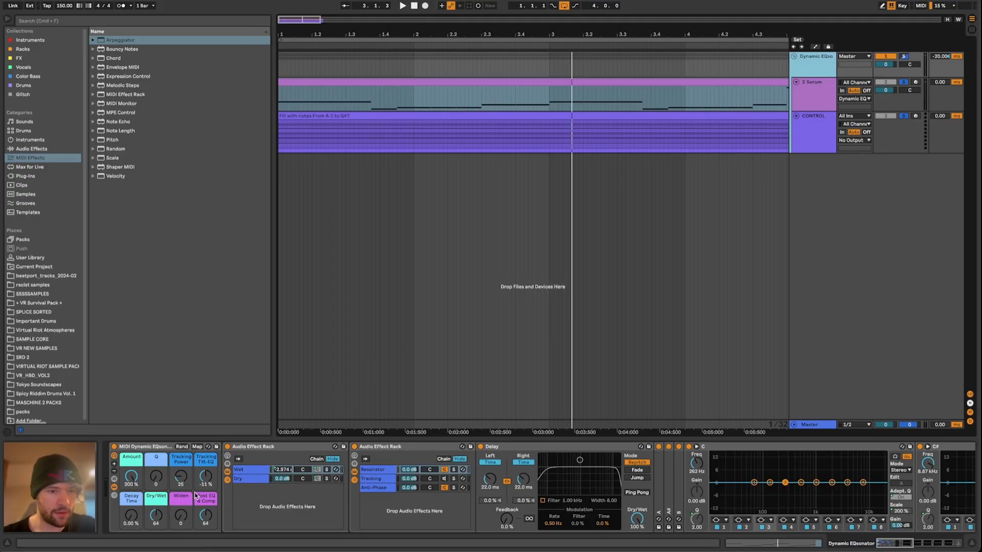
pyautogui.moveTo(205, 478); pyautogui.dragTo(205, 471)
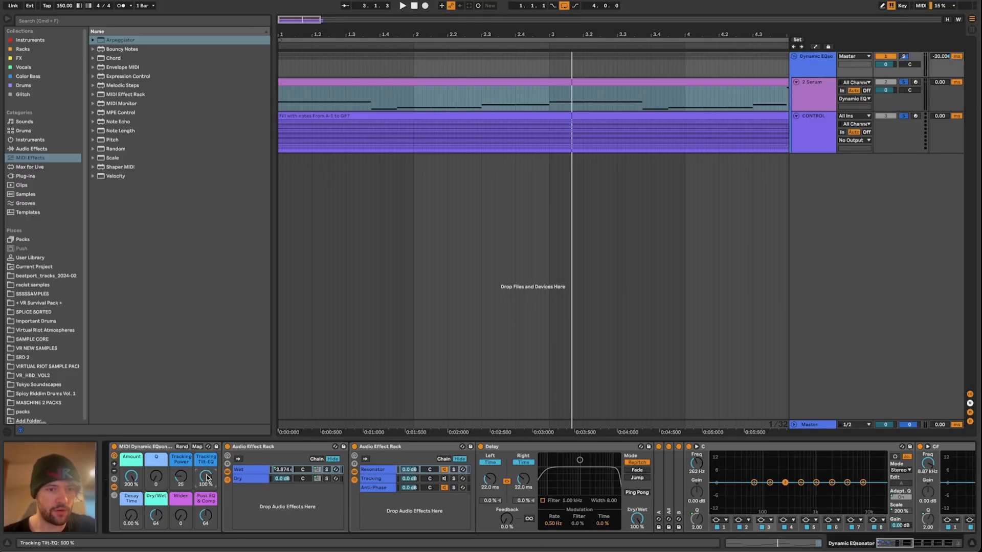
pyautogui.press('space')
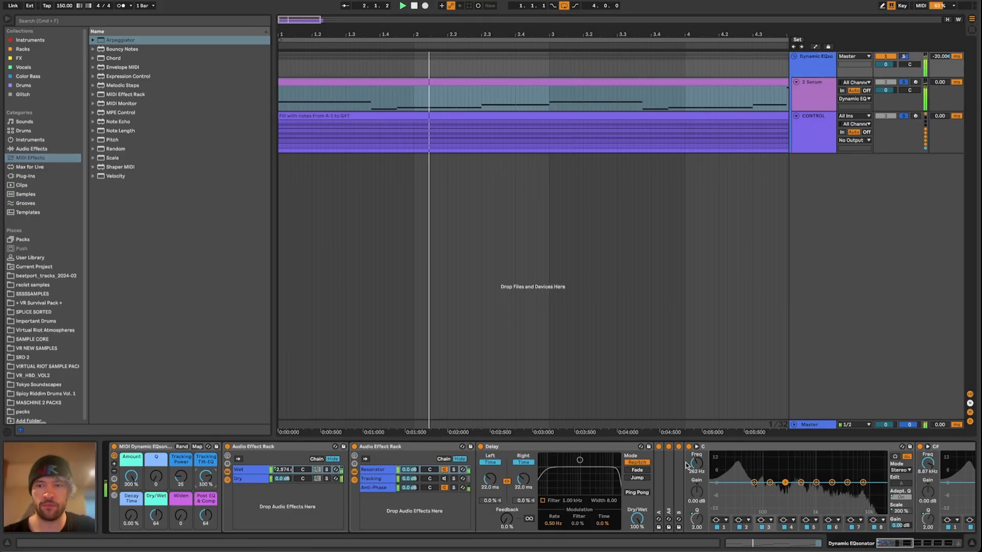
pyautogui.press('space')
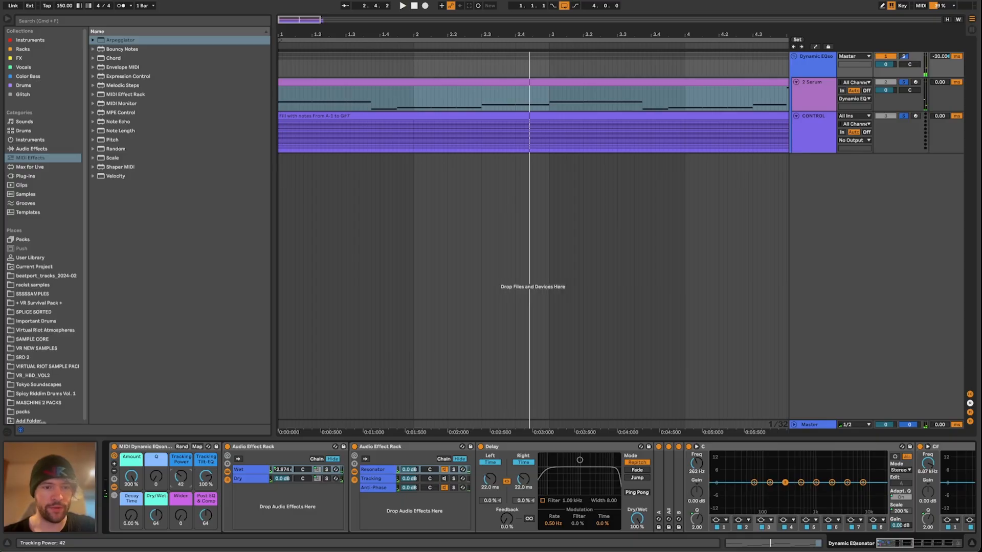
pyautogui.press('space')
pyautogui.moveTo(180, 477); pyautogui.dragTo(180, 471)
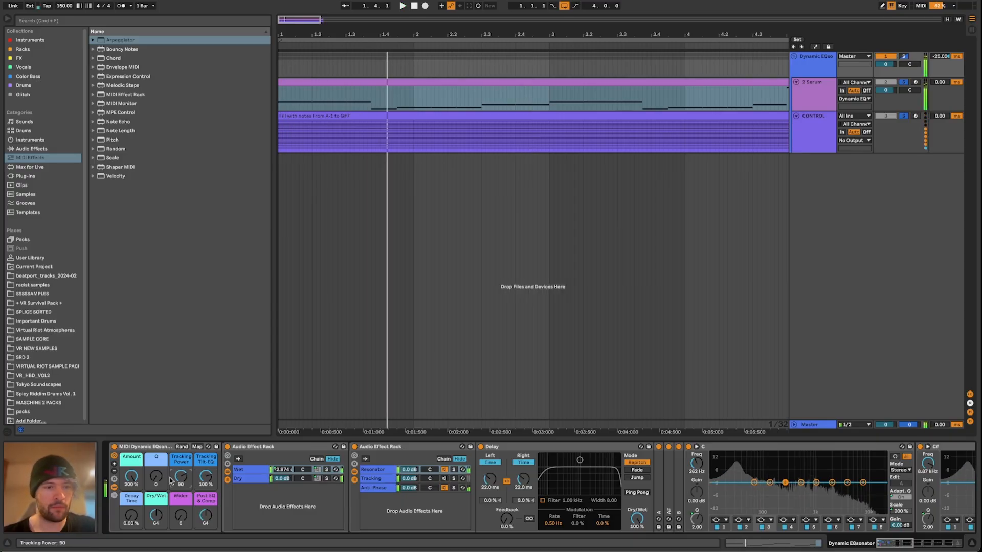
pyautogui.hscroll(10, 551, 488)
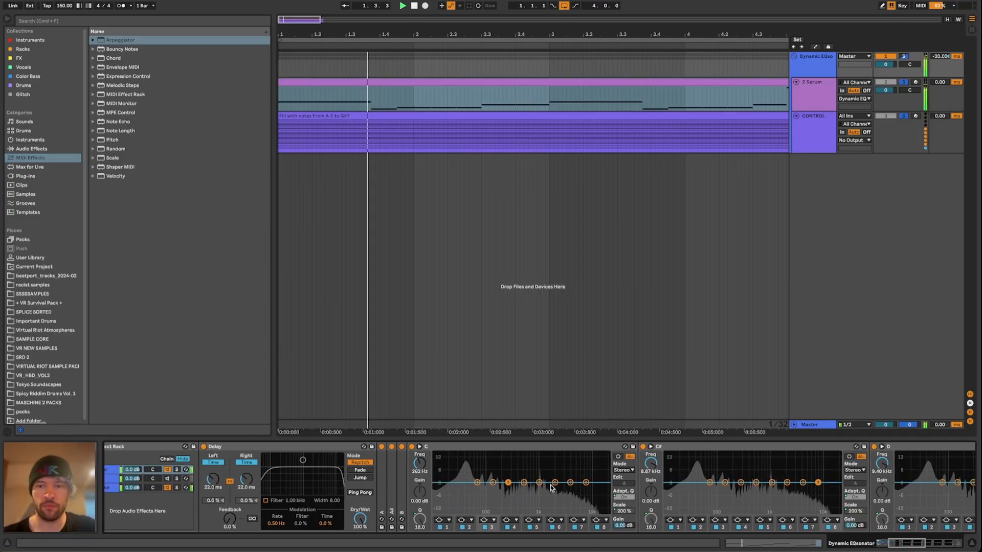
# Step: Set the Gate of the CONTROL track's fifth Arpeggiator to 200 % and start playback to audition the bass
pyautogui.hscroll(-5, 551, 487)
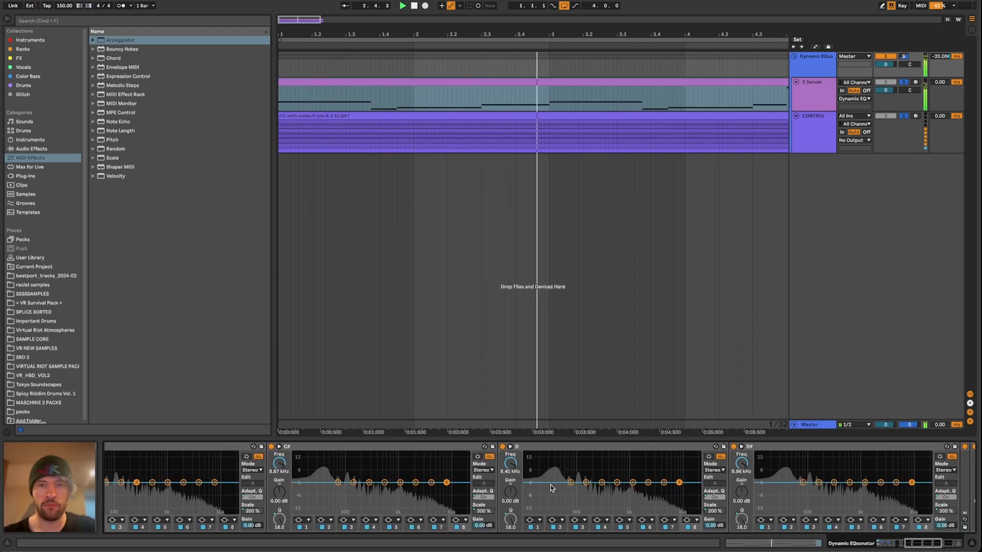
pyautogui.hscroll(-10, 552, 488)
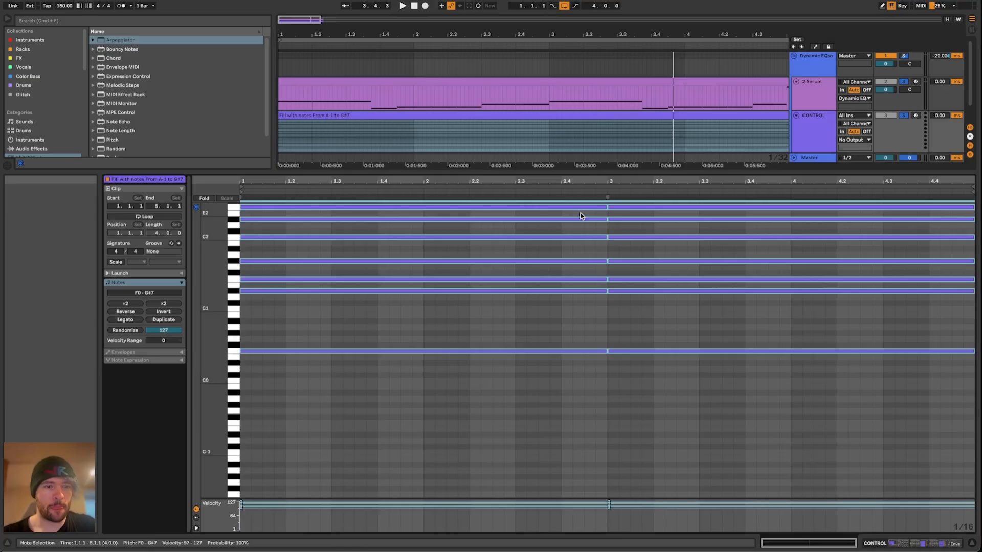
pyautogui.doubleClick(600, 126)
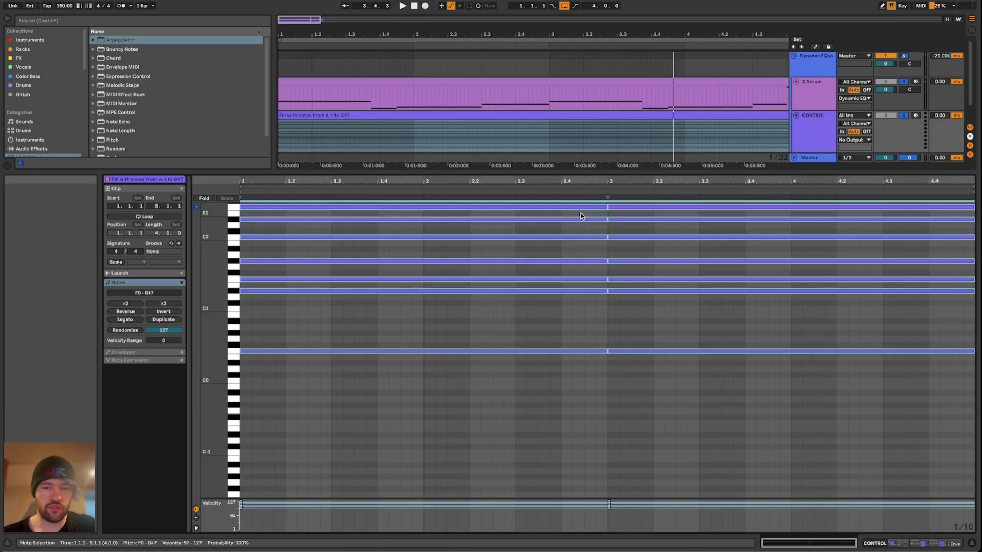
pyautogui.click(910, 546)
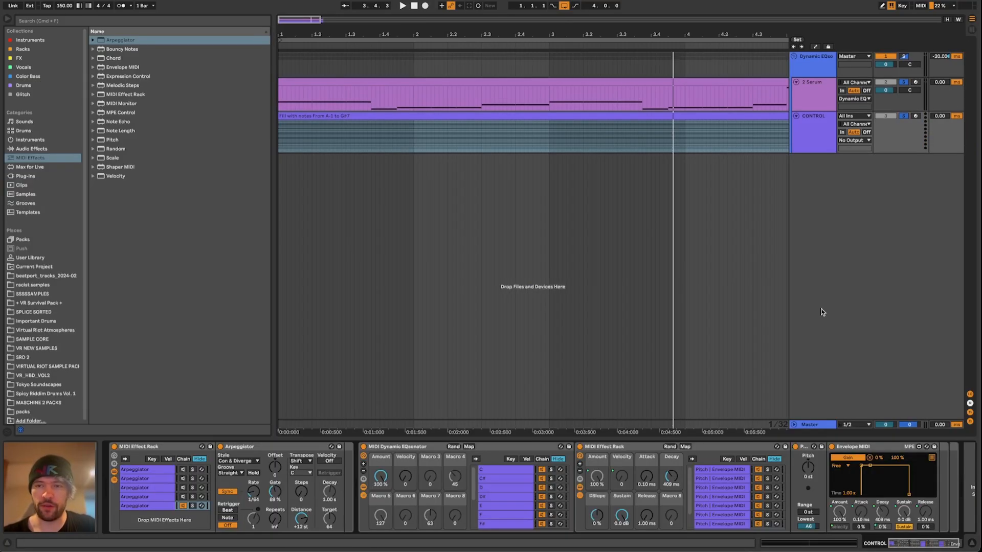
pyautogui.click(813, 137)
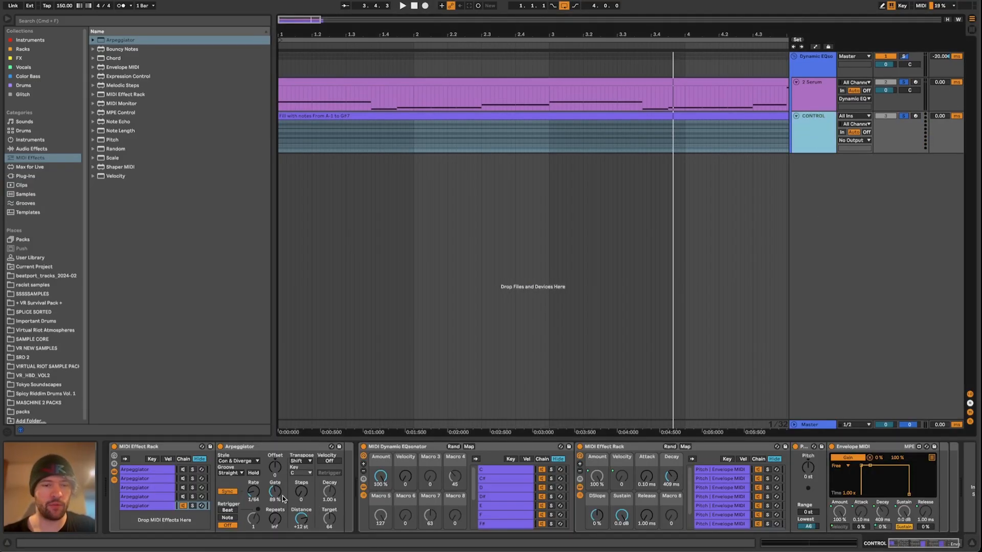
pyautogui.moveTo(277, 493); pyautogui.dragTo(277, 435)
pyautogui.press('space')
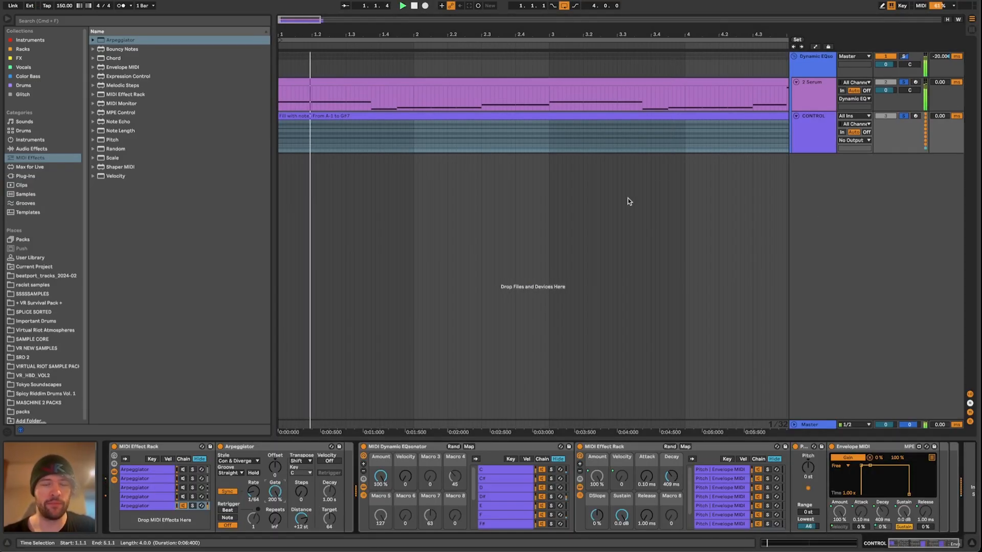
# Step: Lower the Arpeggiator's Gate to 96 % on the CONTROL track during playback
pyautogui.click(817, 69)
pyautogui.click(818, 137)
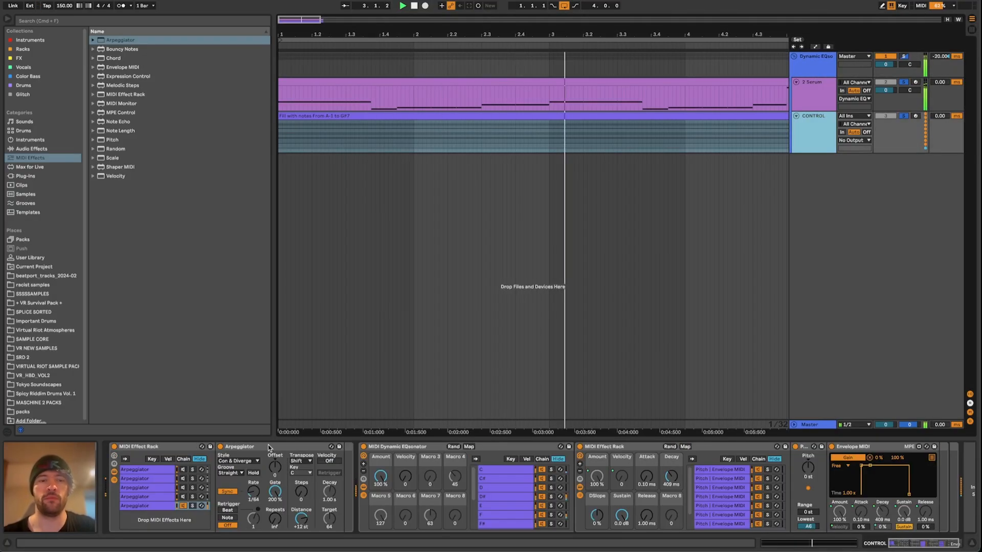
pyautogui.moveTo(276, 491); pyautogui.dragTo(276, 514)
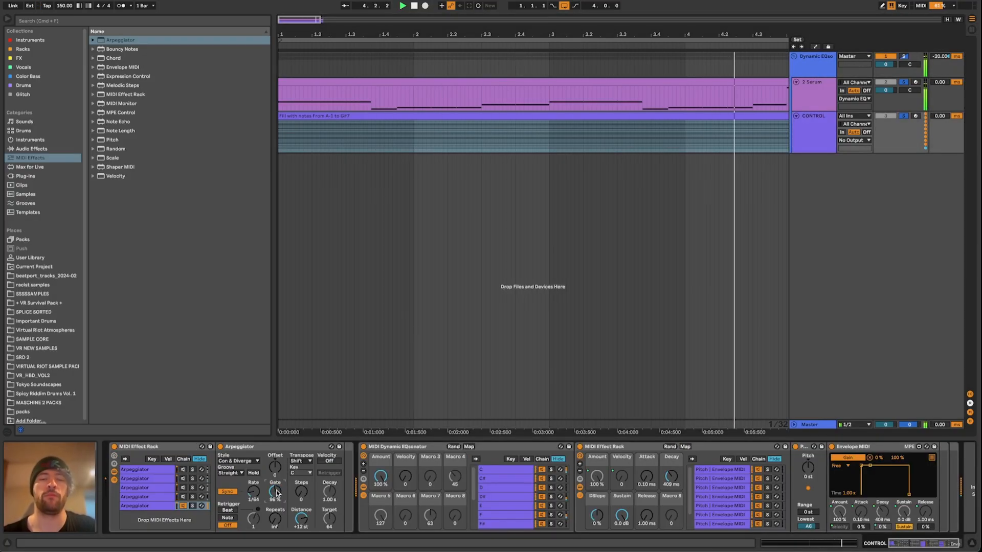
pyautogui.press('space')
# Step: Audition the loop while trying a different Decay Time on the MIDI Dynamic EQsonator rack
pyautogui.click(815, 66)
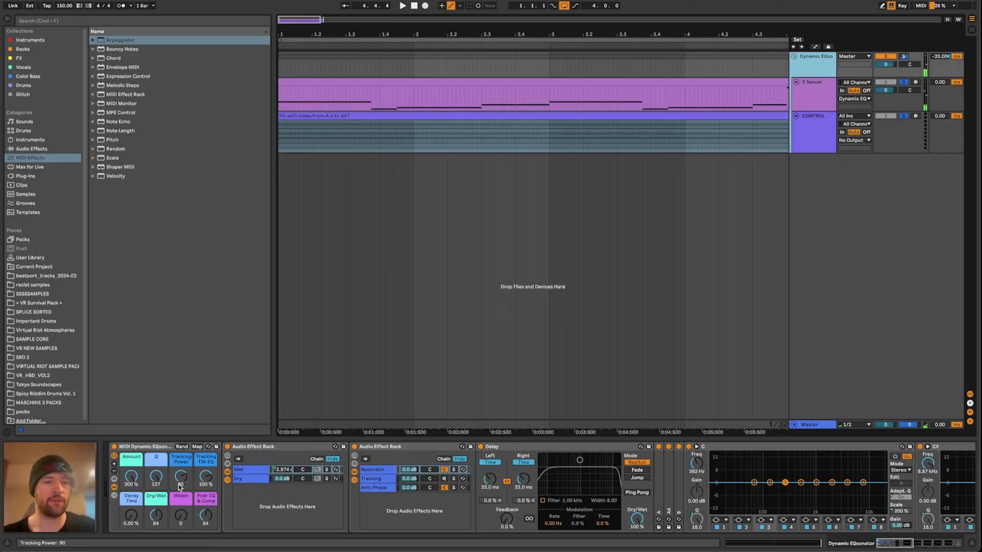
pyautogui.press('space')
pyautogui.moveTo(131, 516)
pyautogui.mouseDown()
pyautogui.moveTo(131, 491)
pyautogui.moveTo(130, 509)
pyautogui.mouseUp()
pyautogui.press('space')
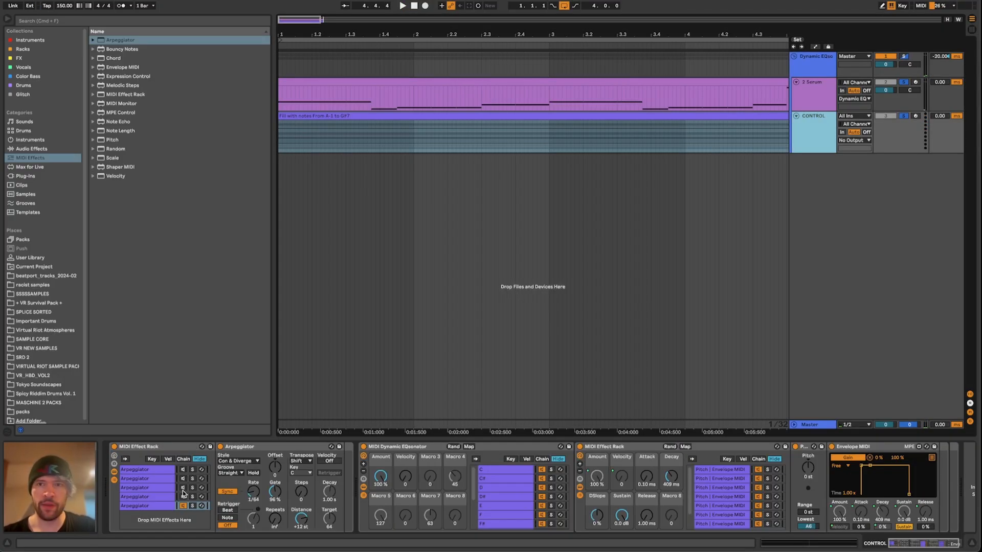
# Step: Duplicate the last Arpeggiator chain on the CONTROL track and set the copy's Rate to 1/96
pyautogui.click(157, 506)
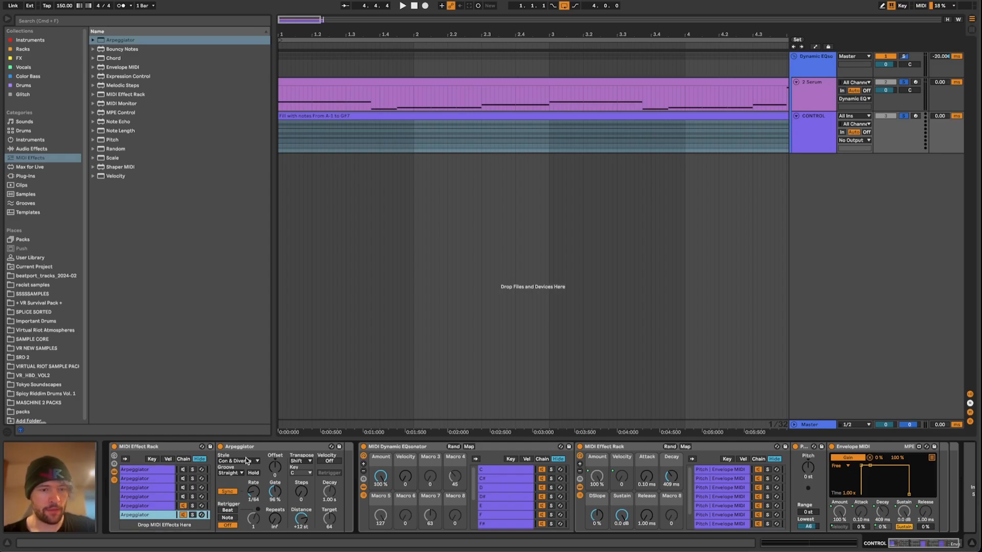
pyautogui.click(256, 492)
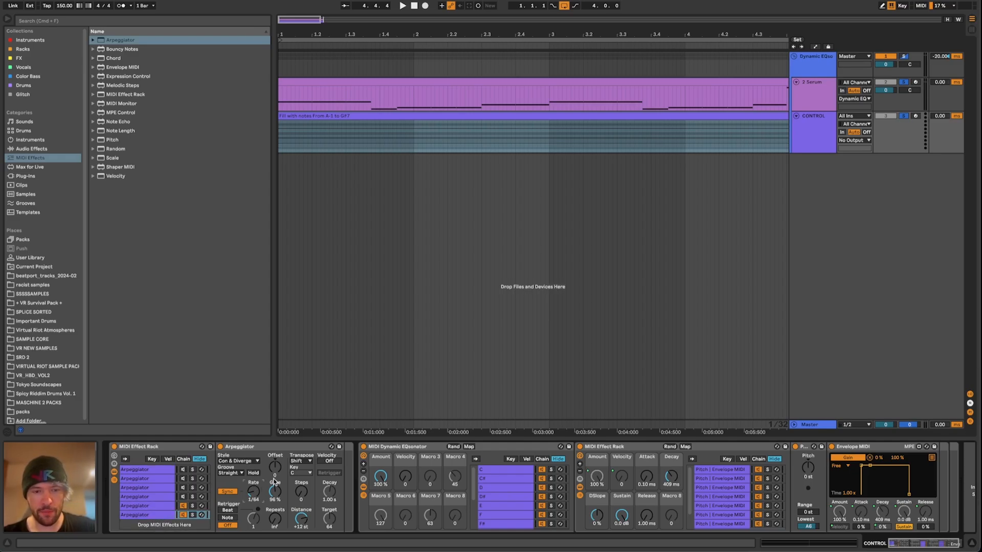
pyautogui.press('space')
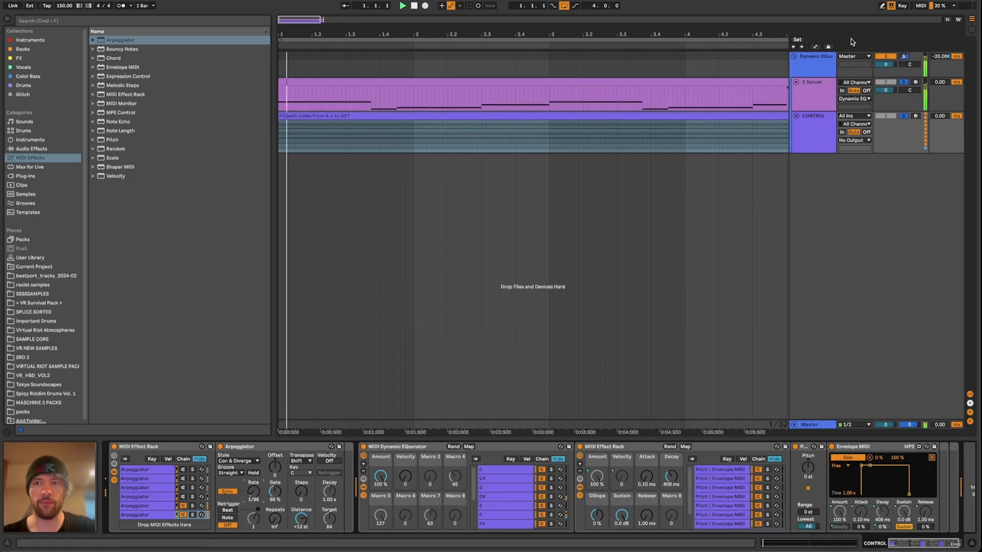
# Step: Examine the device chain on the Dynamic EQsonator track while the loop plays
pyautogui.click(809, 64)
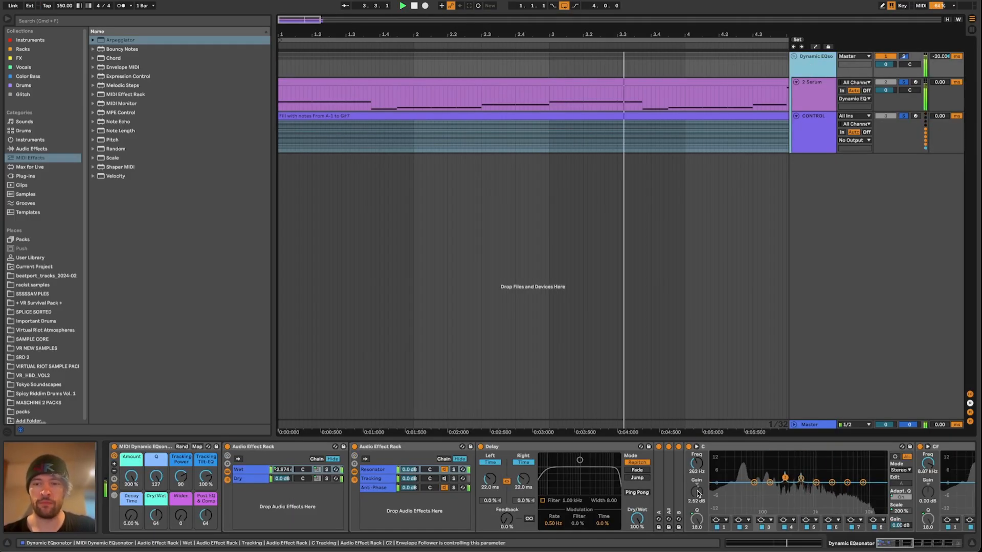
pyautogui.hscroll(6, 700, 494)
pyautogui.hscroll(-5, 700, 492)
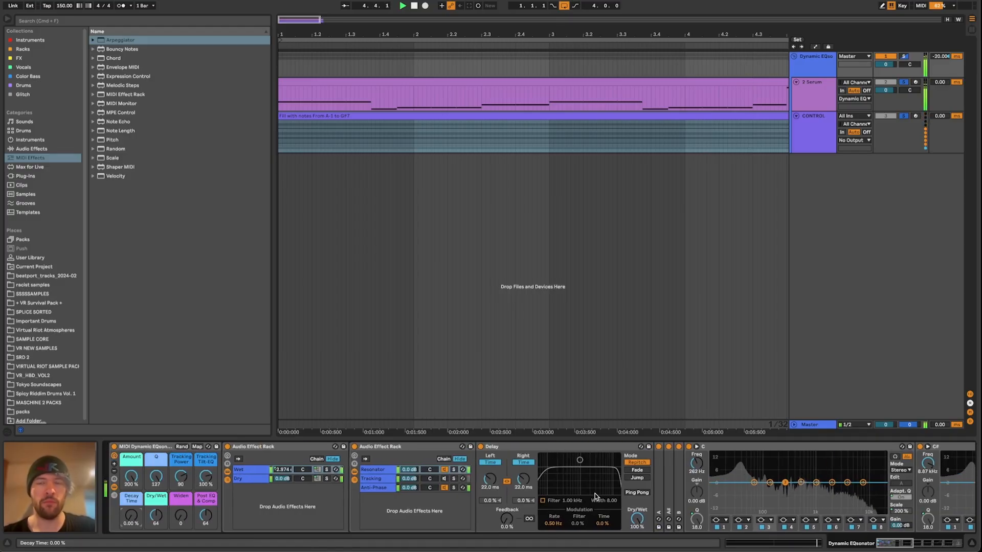
pyautogui.press('space')
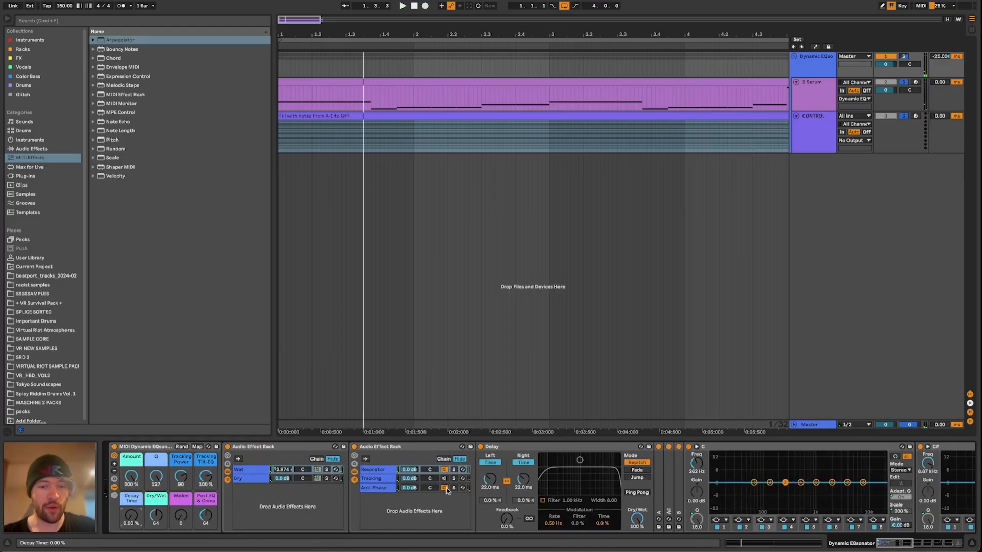
# Step: Solo the Wet chain and insert an EQ Eight after its nested devices, before the closing Multiband Compression
pyautogui.click(326, 469)
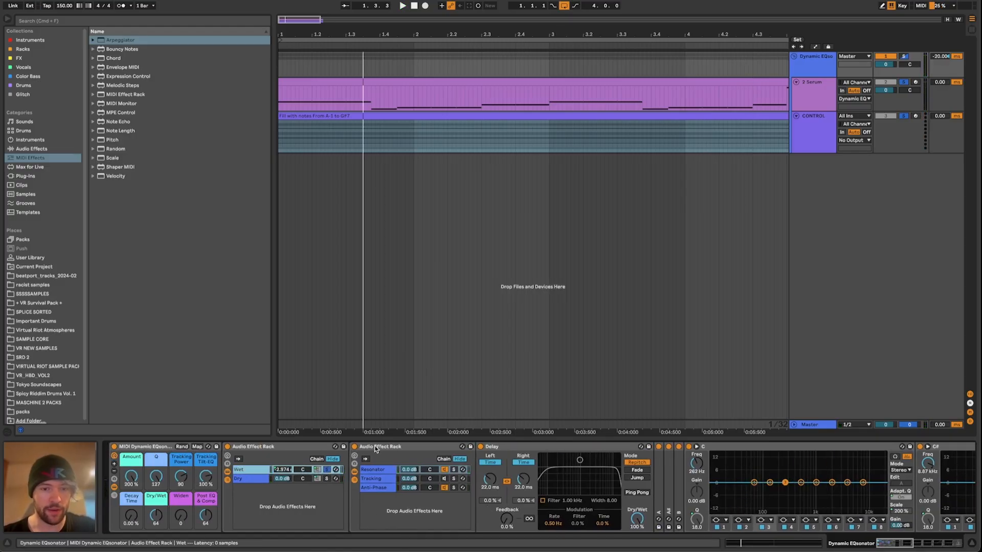
pyautogui.doubleClick(375, 448)
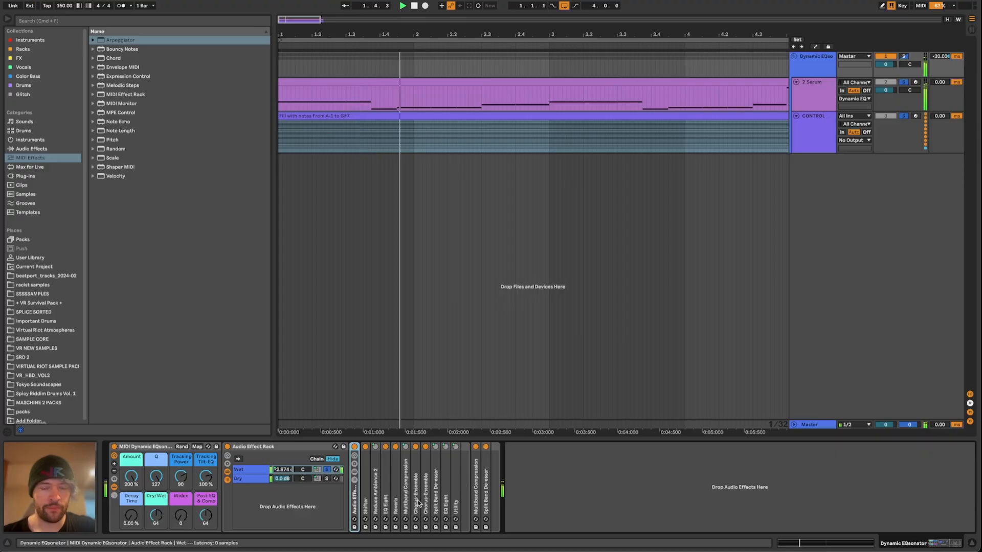
pyautogui.click(32, 149)
pyautogui.scroll(3, 144, 130)
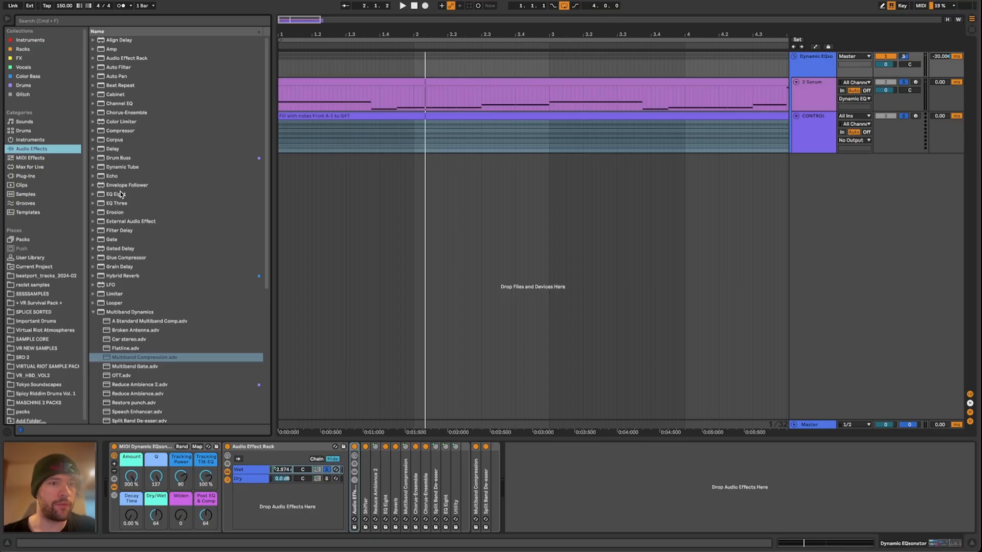
pyautogui.moveTo(121, 194)
pyautogui.mouseDown()
pyautogui.moveTo(565, 532)
pyautogui.moveTo(464, 495)
pyautogui.mouseUp()
# Step: Insert a Redux between the new EQ Eight and the Multiband Compression, and audition the loop
pyautogui.click(95, 310)
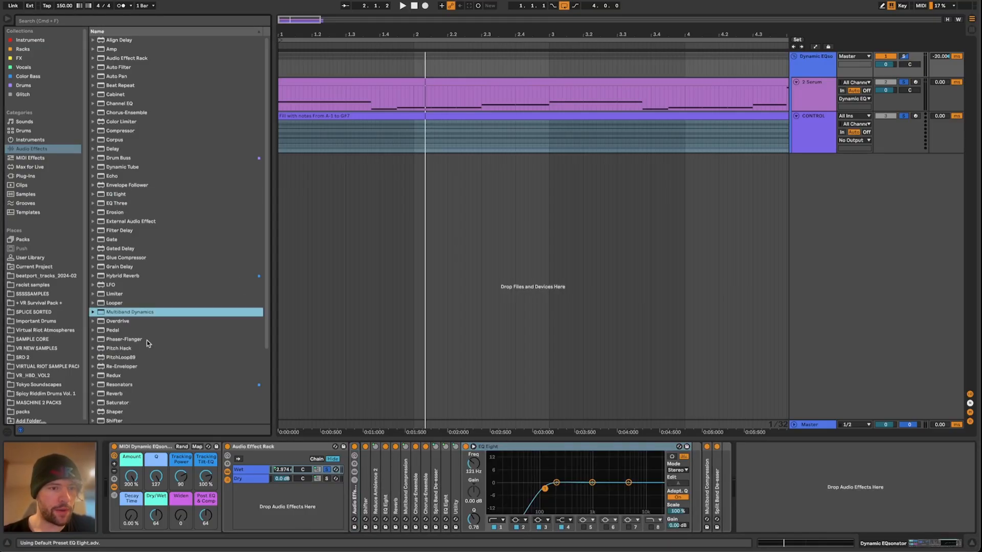
pyautogui.scroll(-1, 138, 353)
pyautogui.scroll(-1, 143, 360)
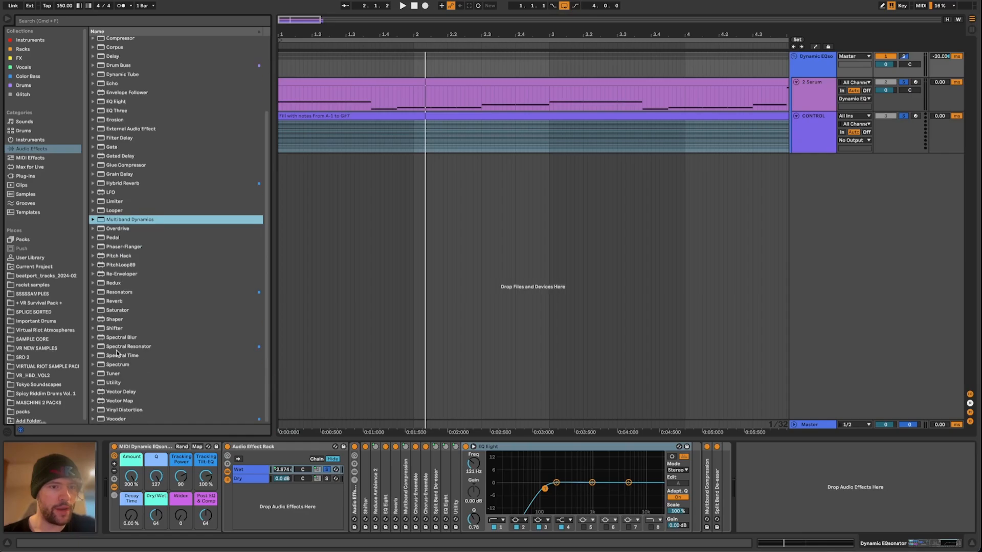
pyautogui.moveTo(114, 283); pyautogui.dragTo(711, 512)
pyautogui.press('space')
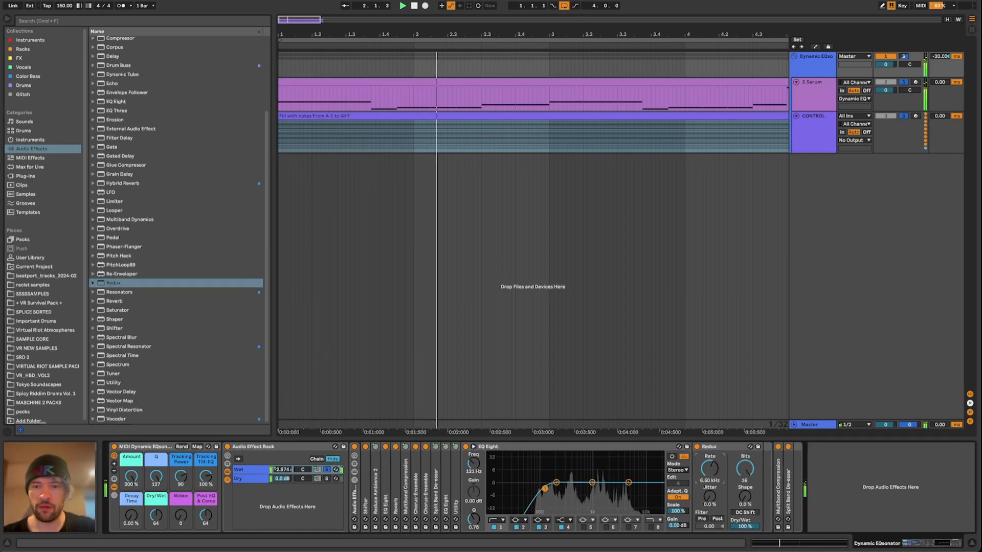
pyautogui.press('space')
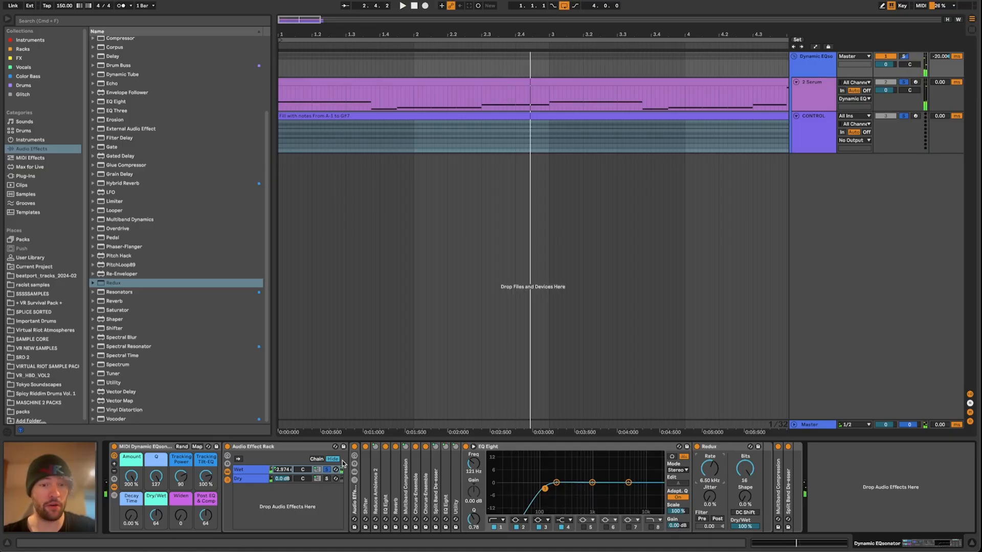
# Step: Set Redux's Rate to 40.0 kHz and Bits to 4 while auditioning the loop
pyautogui.press('space')
pyautogui.moveTo(710, 468)
pyautogui.mouseDown()
pyautogui.moveTo(709, 455)
pyautogui.moveTo(710, 473)
pyautogui.mouseUp()
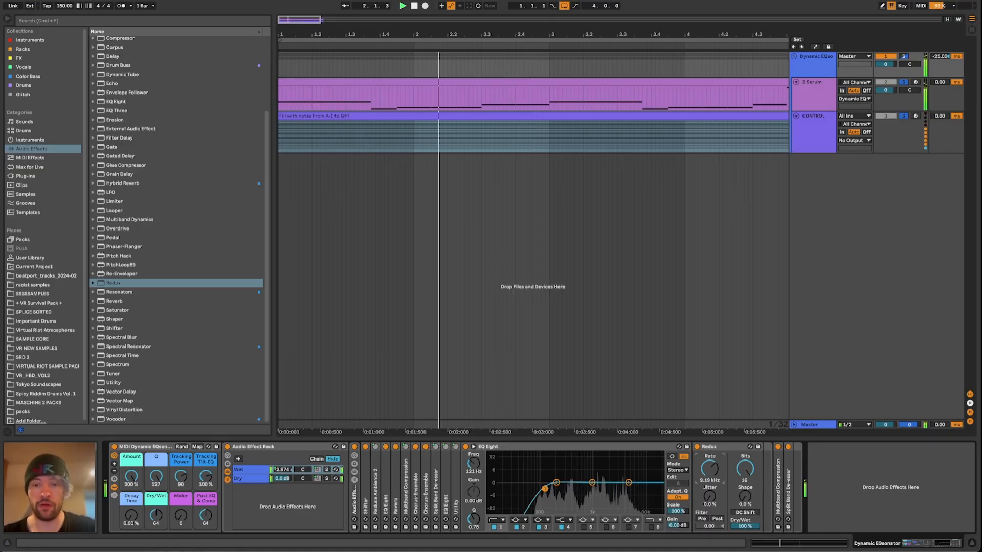
pyautogui.press('space')
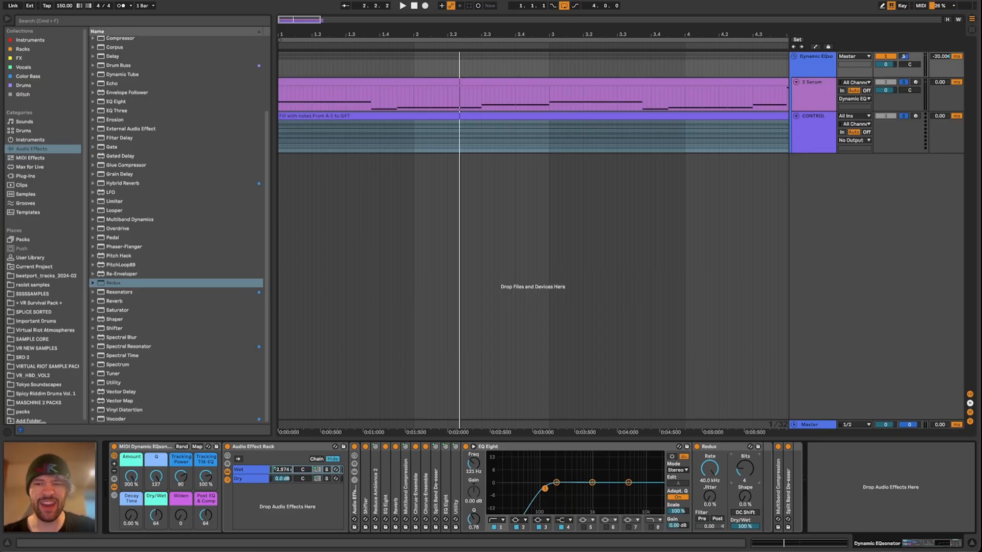
# Step: Try DC Shift and lower Bits values on Redux during playback, and set its Shape to 100 %
pyautogui.press('space')
pyautogui.moveTo(745, 468); pyautogui.dragTo(745, 473)
pyautogui.click(745, 514)
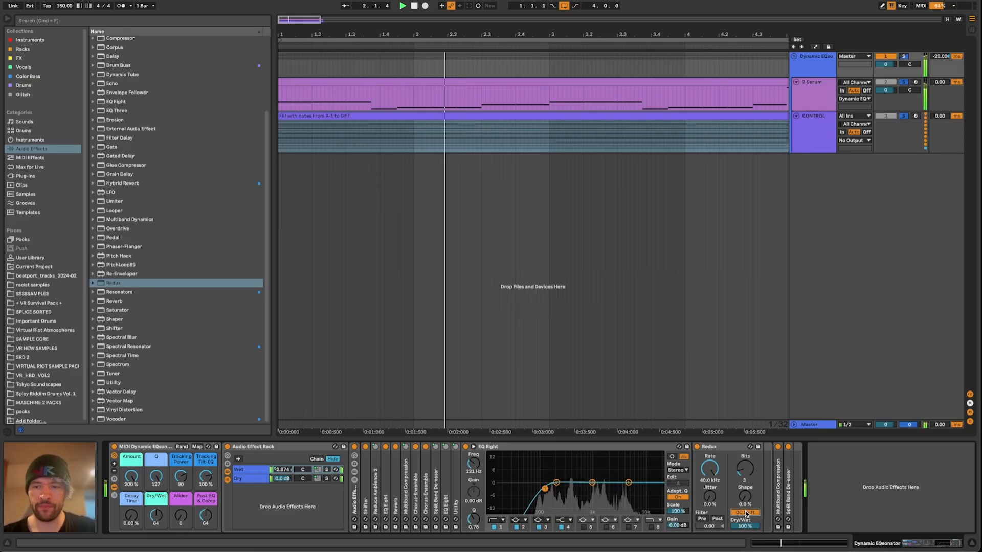
pyautogui.click(746, 513)
pyautogui.moveTo(745, 495); pyautogui.dragTo(745, 465)
# Step: Set the new EQ Eight's low cut to 290 Hz and Redux to a 7.11 kHz Rate with 3 Bits
pyautogui.moveTo(545, 488); pyautogui.dragTo(564, 490)
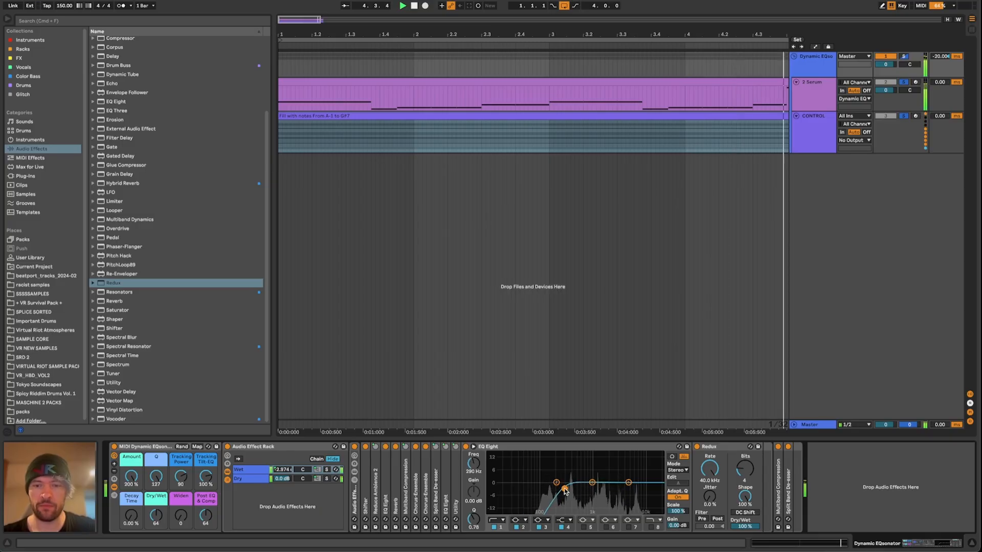
pyautogui.moveTo(732, 467); pyautogui.dragTo(710, 492)
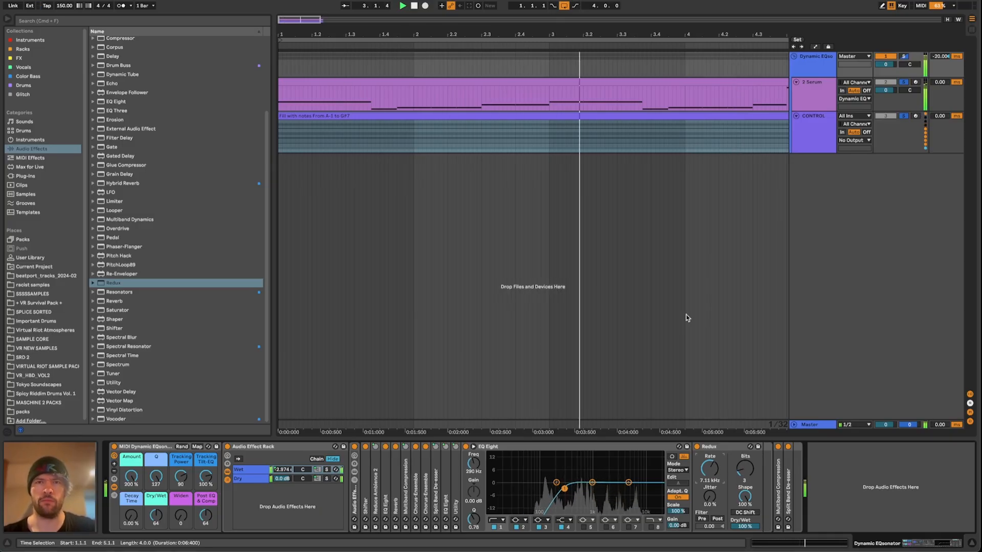
pyautogui.scroll(-5, 668, 263)
pyautogui.scroll(4, 667, 263)
pyautogui.hscroll(-8, 665, 263)
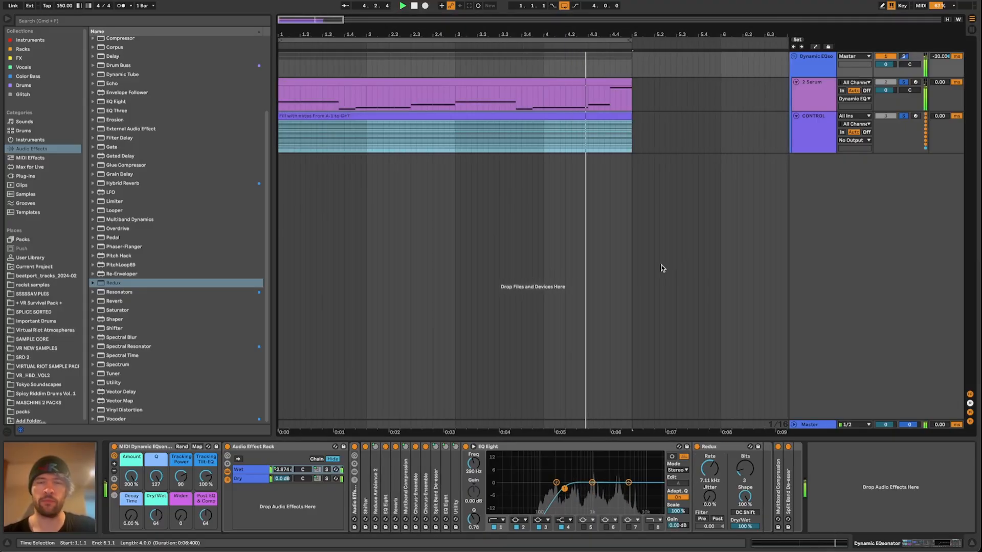
pyautogui.press('space')
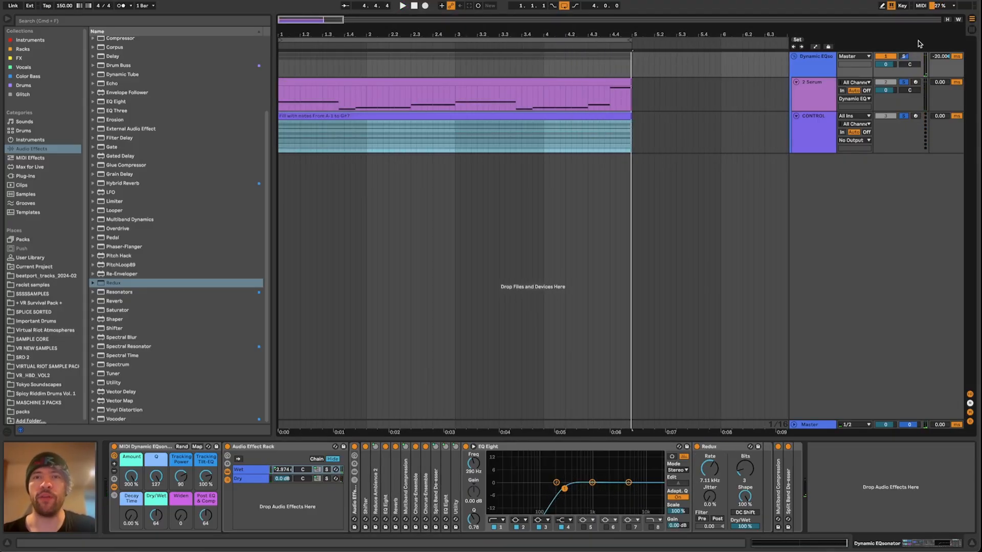
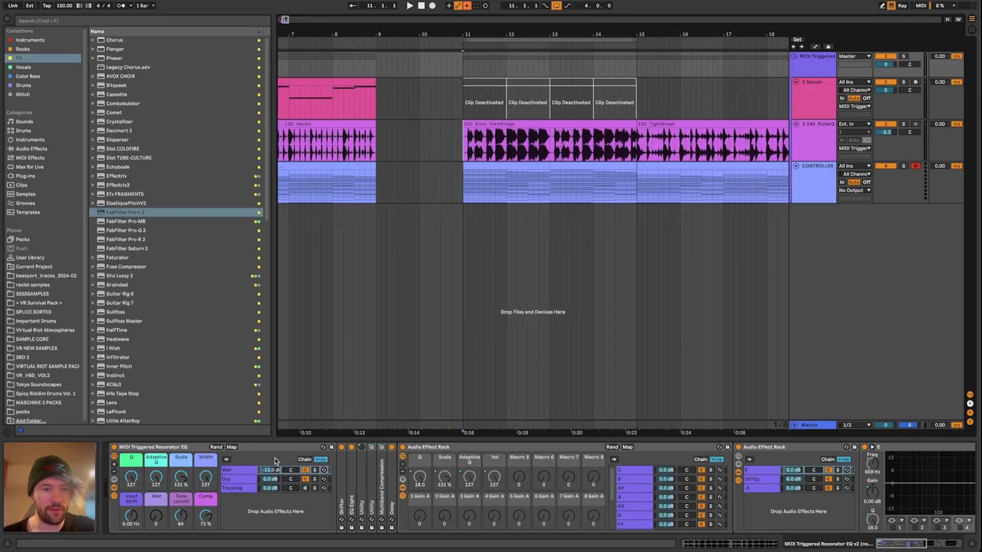
# Step: Open the Tracking chain of the MIDI Triggered Resonator EQ and display chain 1 of its nested Audio Effect Rack
pyautogui.click(238, 487)
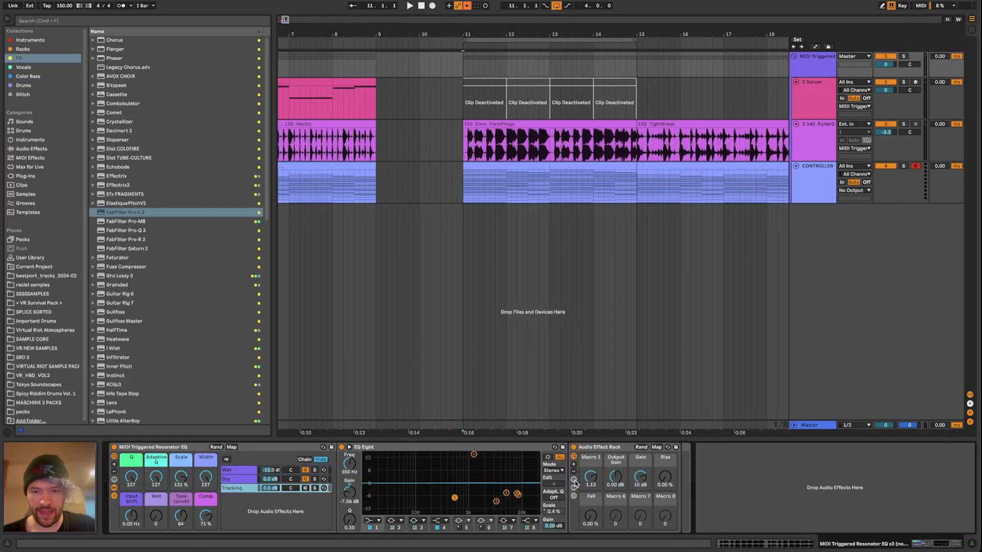
pyautogui.click(688, 486)
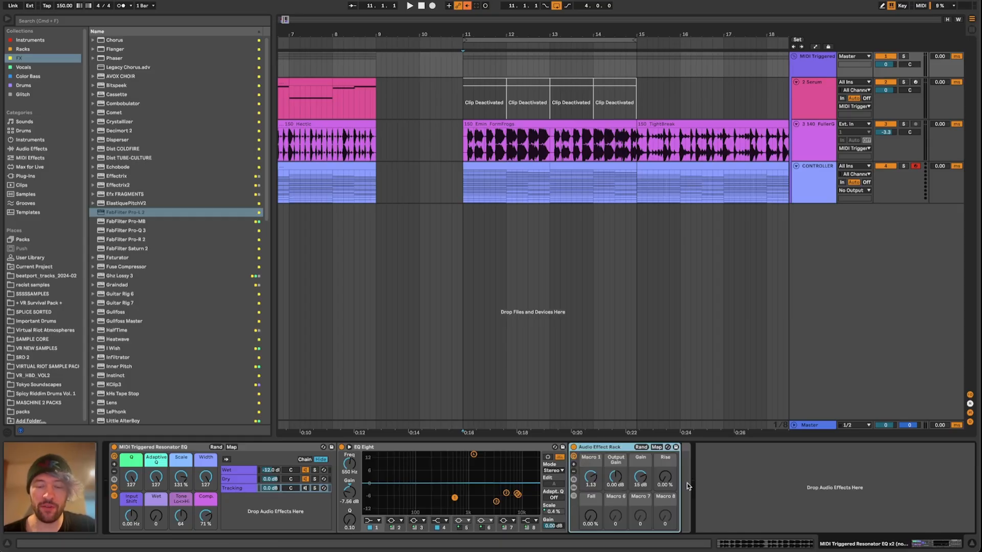
pyautogui.click(574, 488)
pyautogui.click(694, 473)
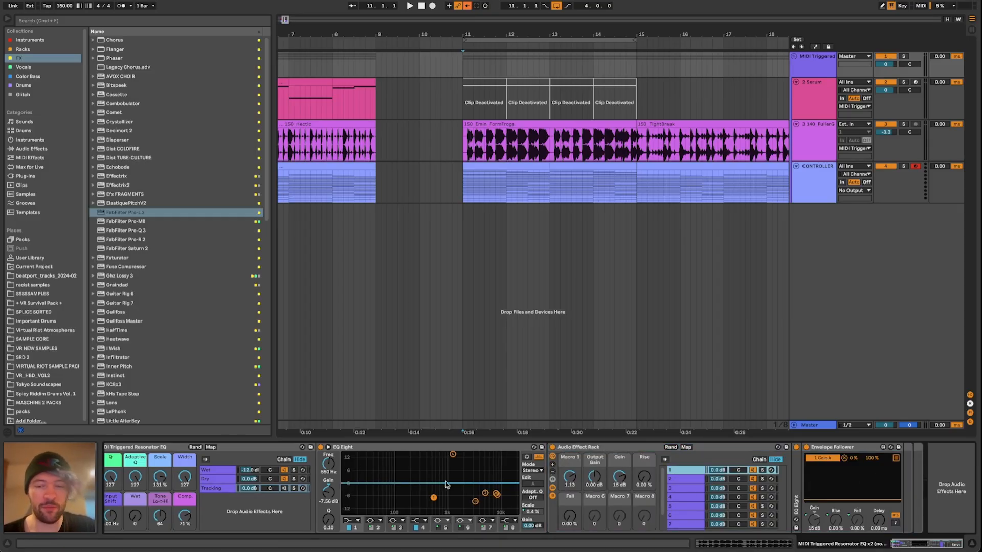
# Step: Examine the band-pass EQ Eight in chains 1 to 5 of the nested rack and the Envelope Follower after it
pyautogui.doubleClick(794, 488)
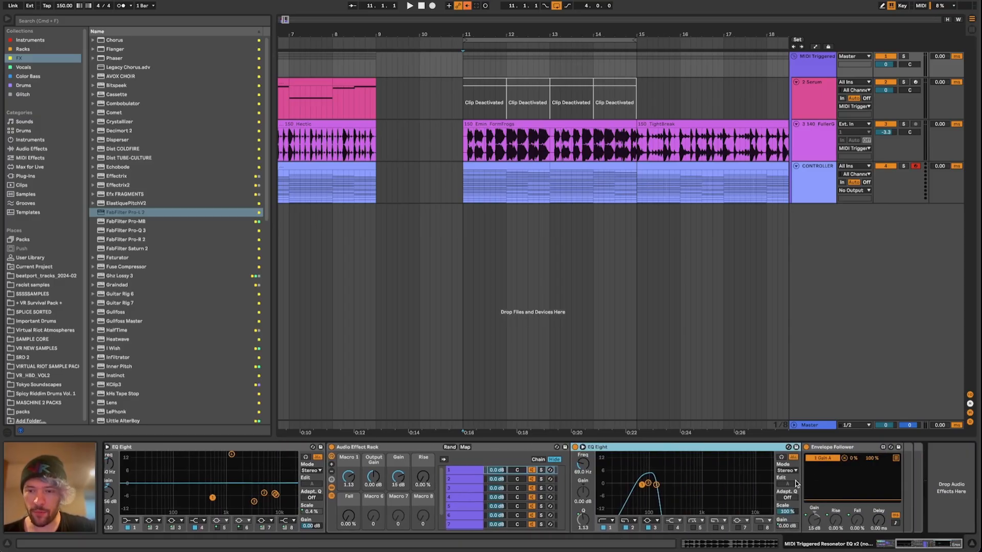
pyautogui.click(466, 483)
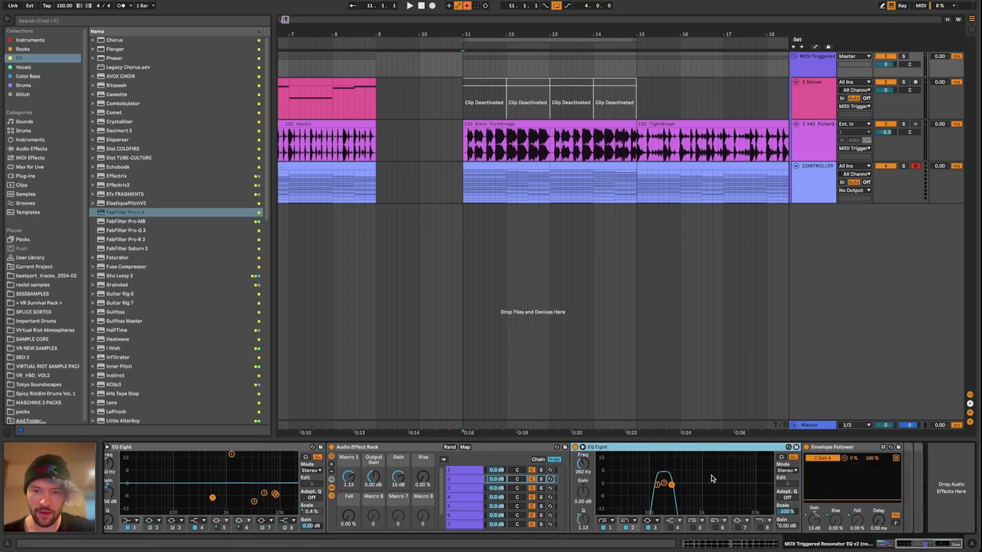
pyautogui.click(491, 488)
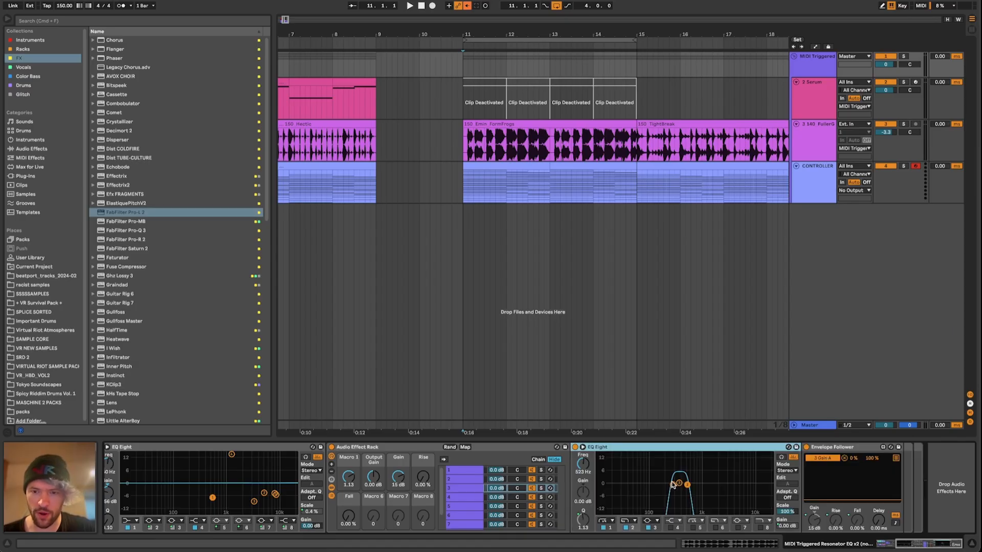
pyautogui.click(467, 499)
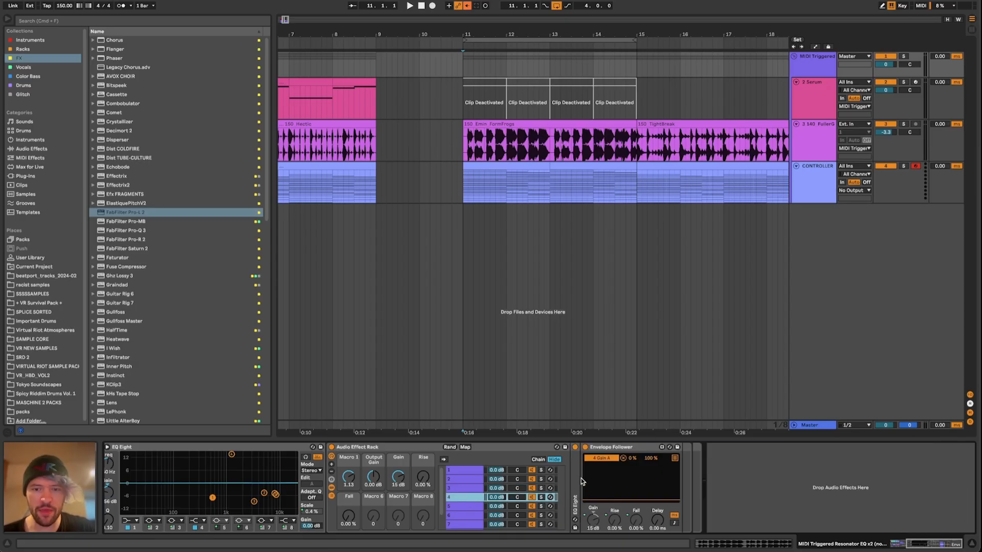
pyautogui.doubleClick(578, 477)
pyautogui.click(465, 506)
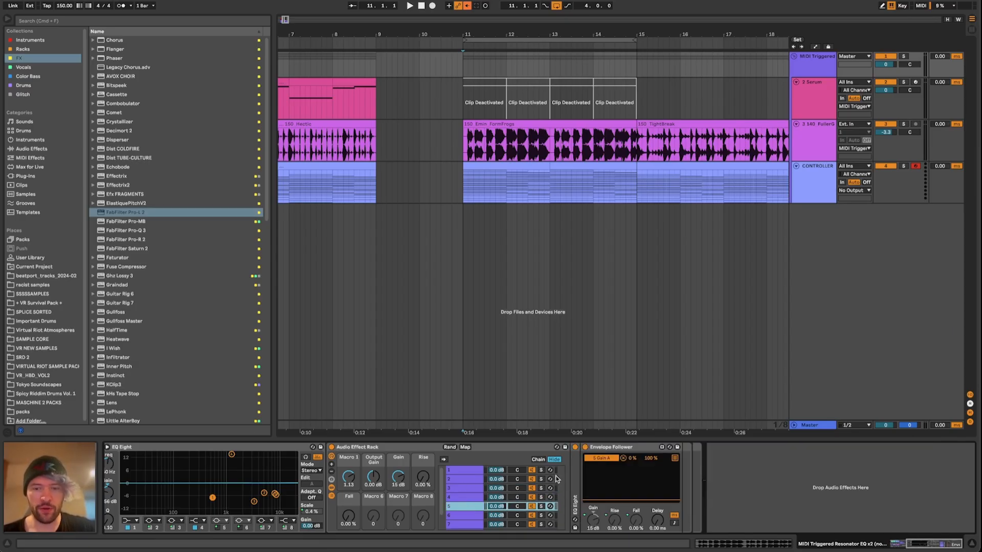
pyautogui.doubleClick(572, 472)
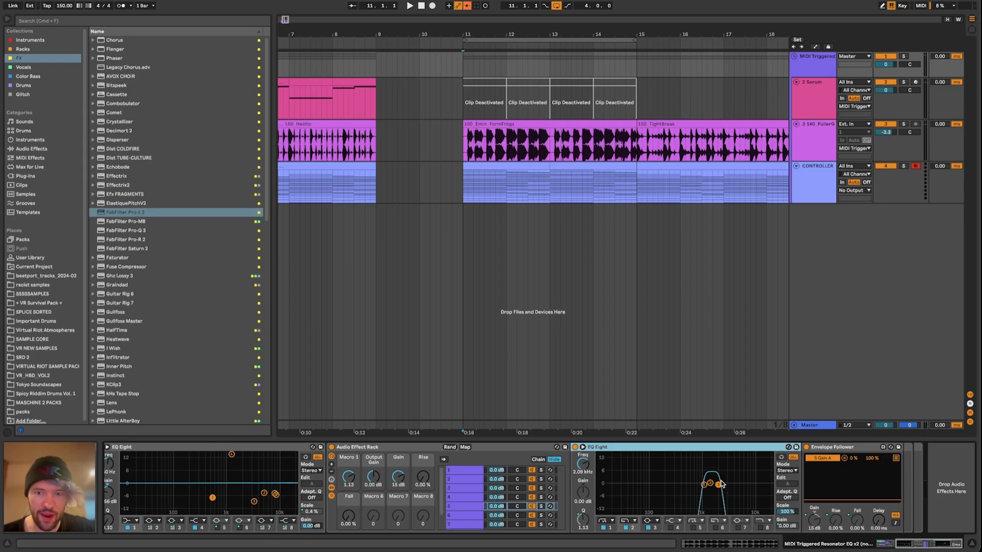
pyautogui.click(829, 450)
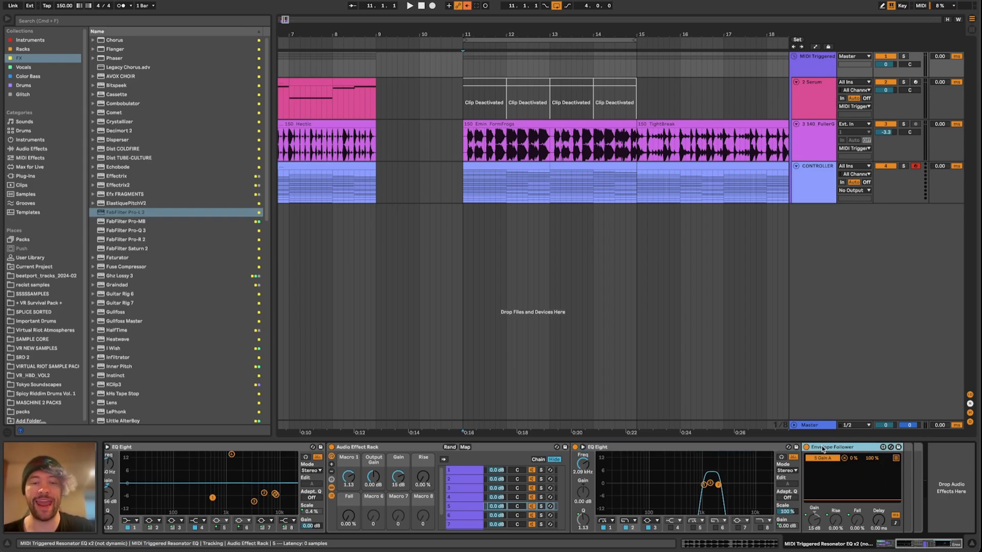
# Step: Open the Wet chain of the MIDI Triggered Resonator EQ and examine the EQs in its nested rack's note chains down to F#
pyautogui.hscroll(-5, 225, 450)
pyautogui.click(236, 469)
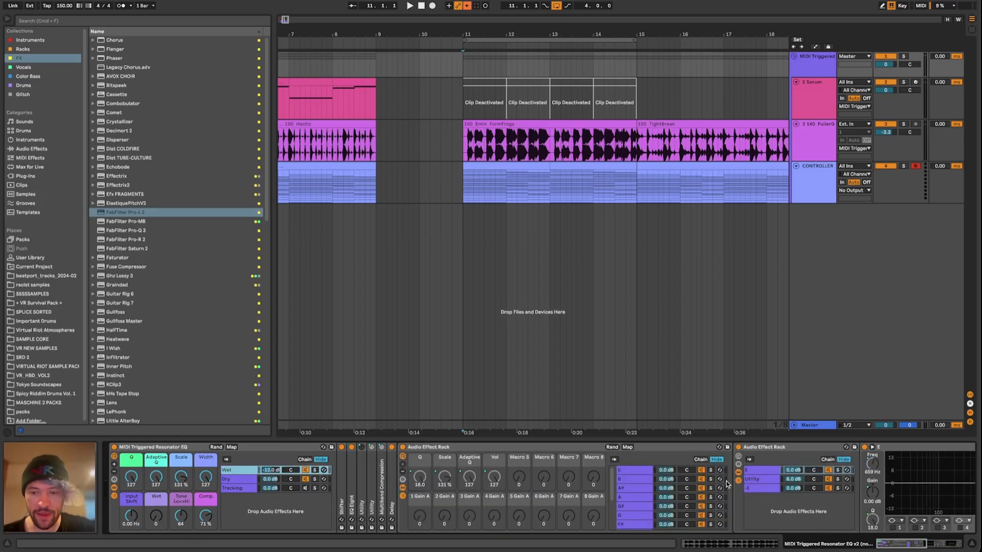
pyautogui.click(656, 487)
pyautogui.hscroll(2, 824, 456)
pyautogui.press('Down')
pyautogui.press('Down')
pyautogui.press('Down')
pyautogui.press('Down')
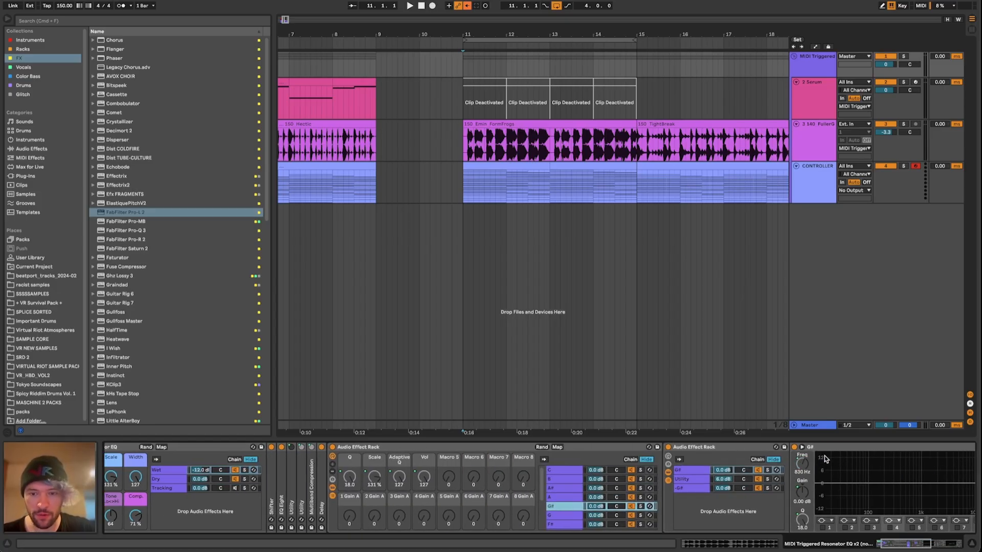
pyautogui.hscroll(2, 866, 481)
pyautogui.hscroll(1, 867, 482)
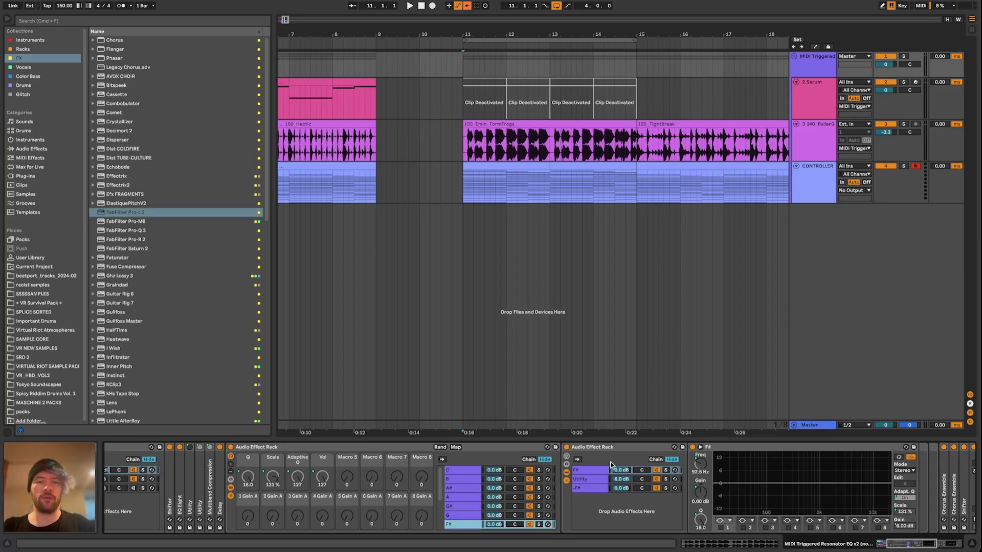
# Step: Compare the resonator group with the CONTROLLER track, and examine the Envelope MIDI device in the CONTROLLER rack's C chain
pyautogui.click(493, 178)
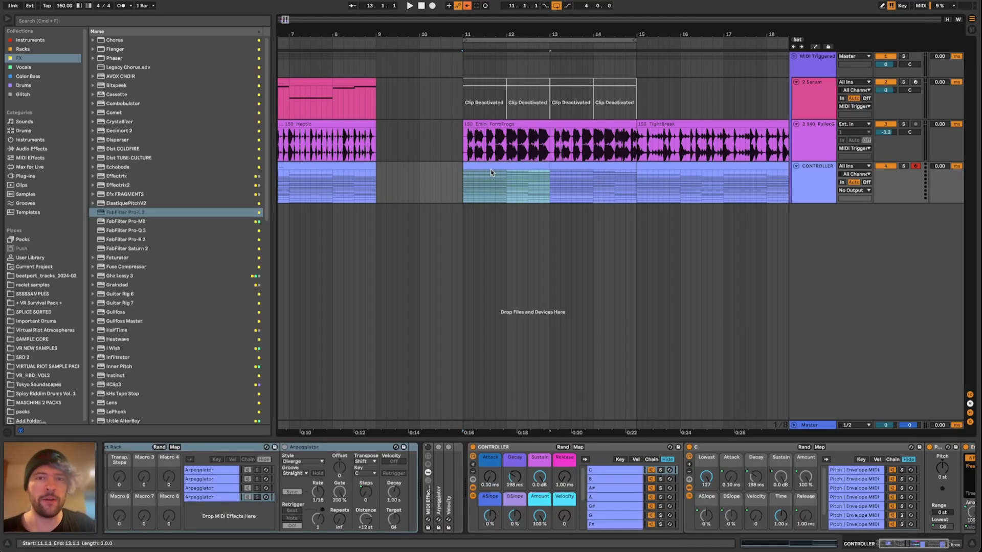
pyautogui.click(824, 95)
pyautogui.click(821, 68)
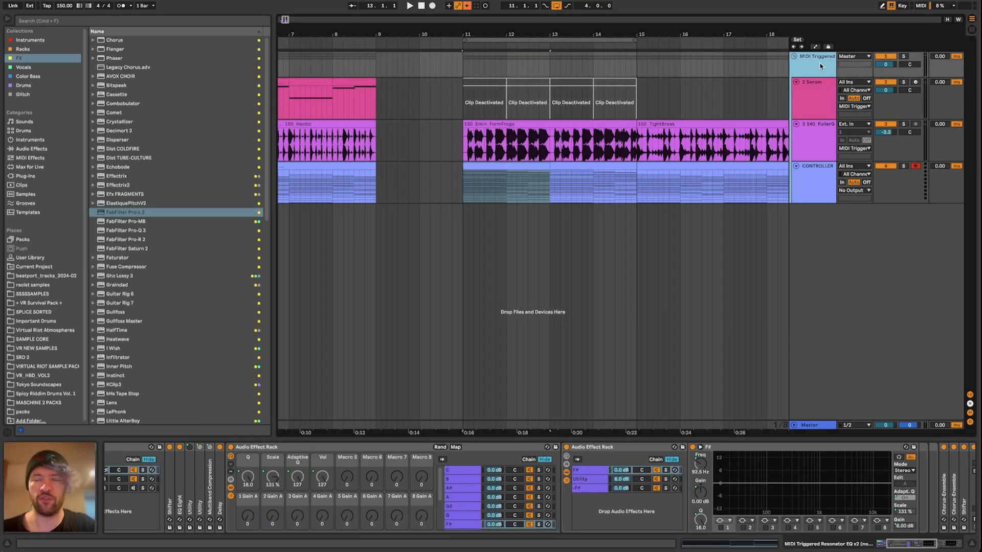
pyautogui.click(801, 171)
pyautogui.click(802, 141)
pyautogui.click(808, 176)
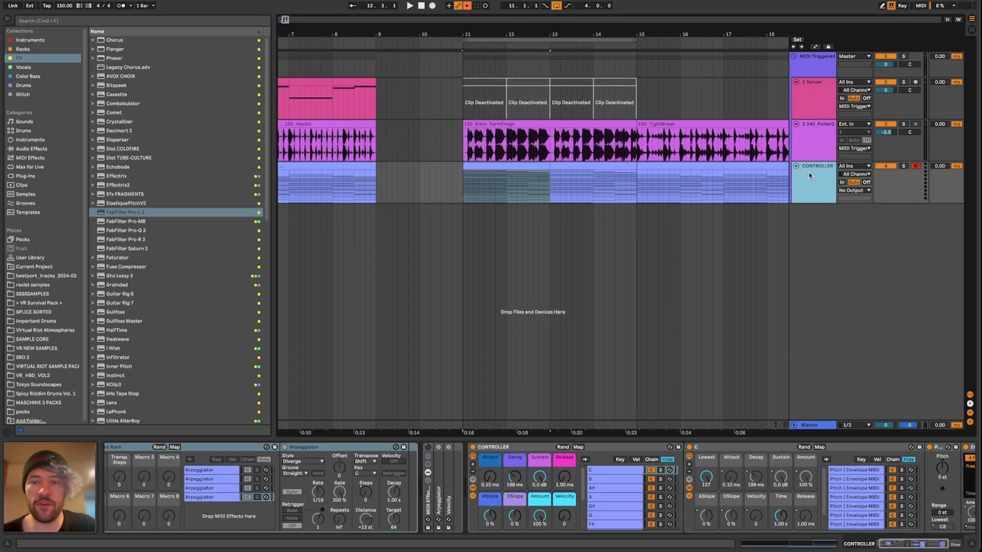
pyautogui.hscroll(5, 804, 473)
pyautogui.click(804, 473)
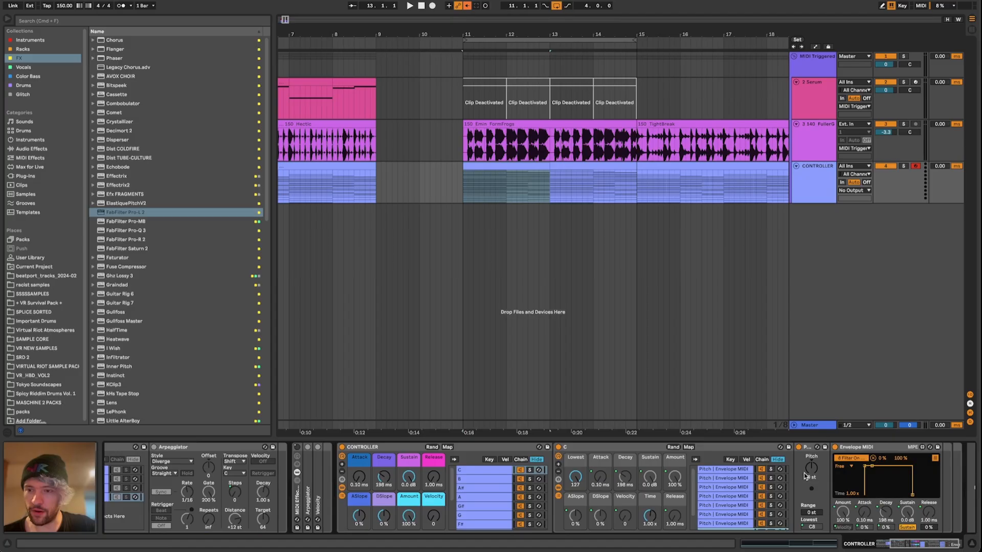
pyautogui.click(851, 464)
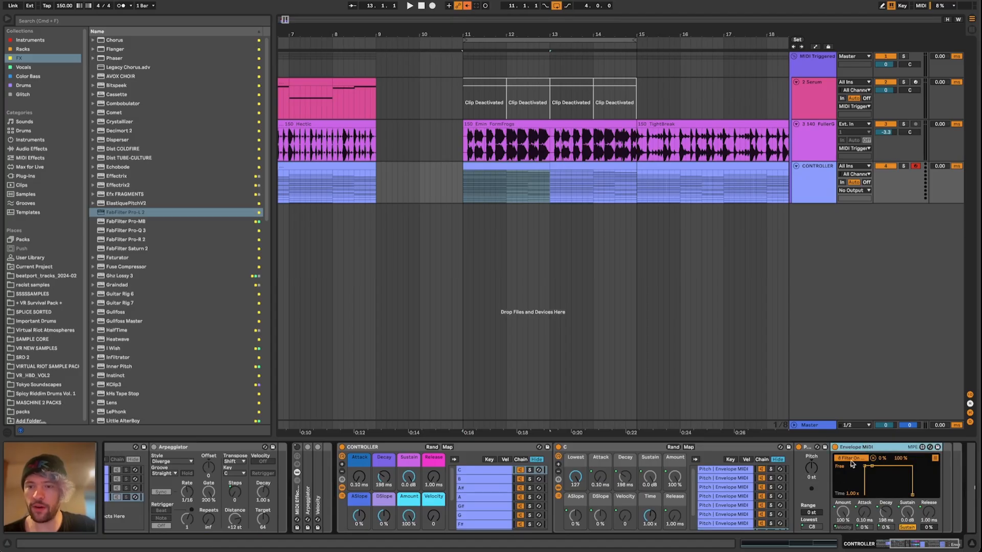
# Step: Display the B chain in the resonator's nested note rack and play the loop while watching its EQ
pyautogui.click(802, 61)
pyautogui.click(650, 502)
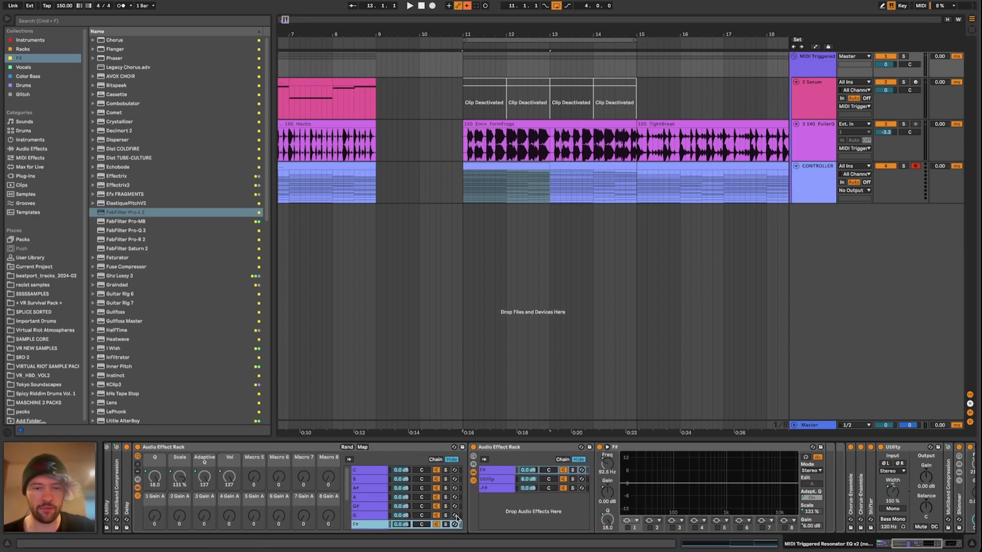
pyautogui.press('space')
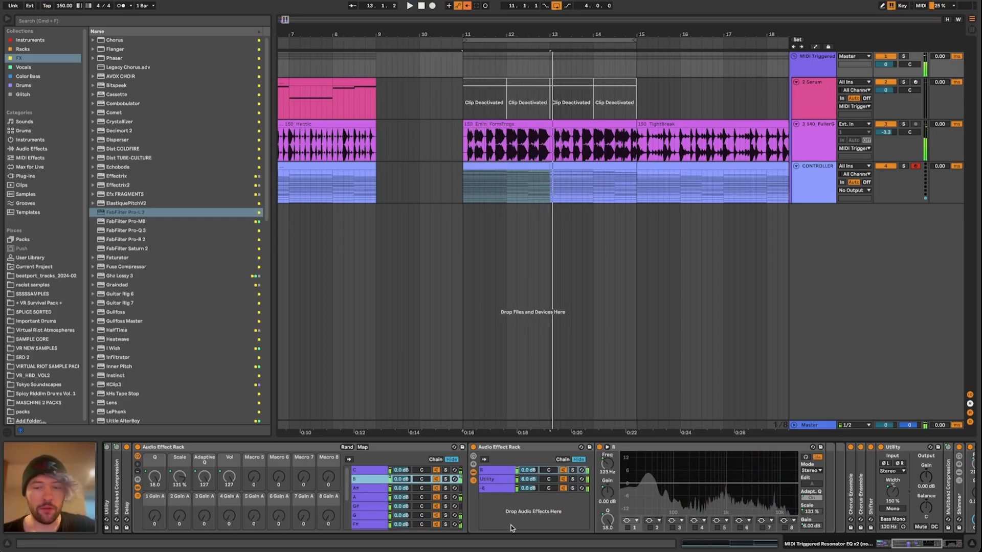
# Step: Try the Tone Lo<>Hi macro at 0 while displaying the Tracking chain's EQ Eight
pyautogui.hscroll(-5, 510, 527)
pyautogui.click(175, 489)
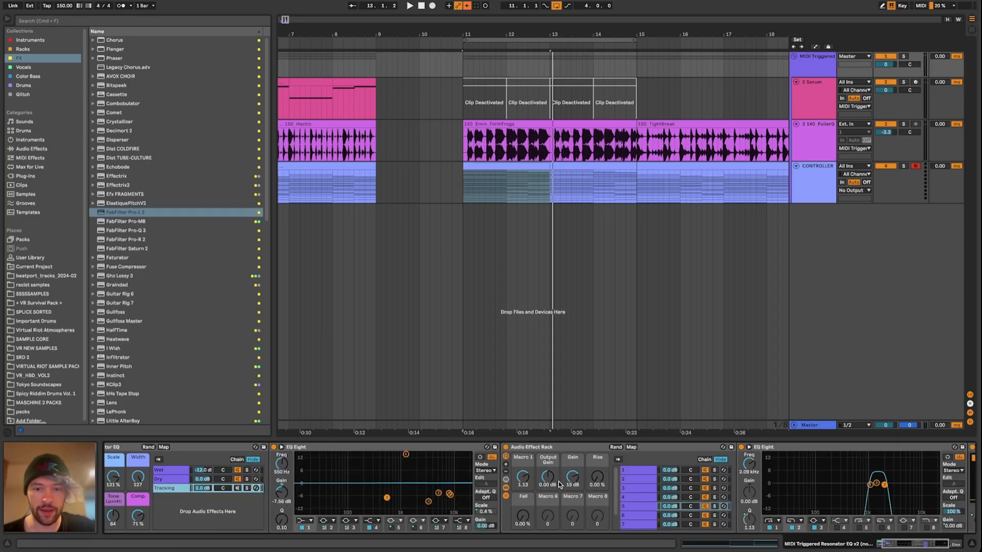
pyautogui.hscroll(-2, 558, 482)
pyautogui.moveTo(181, 516)
pyautogui.mouseDown()
pyautogui.moveTo(181, 547)
pyautogui.moveTo(181, 531)
pyautogui.mouseUp()
pyautogui.doubleClick(180, 518)
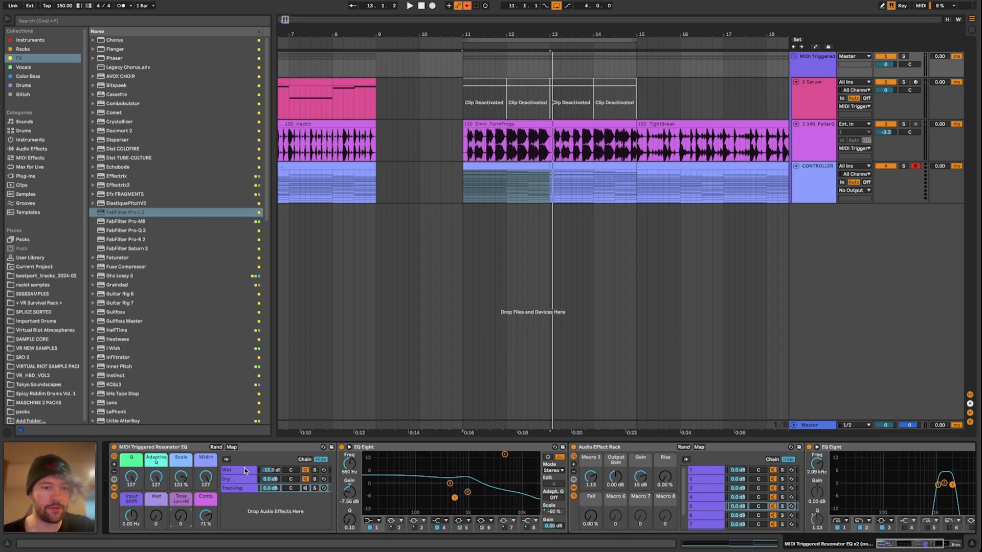
# Step: Display the Wet chain, set the Tone Lo<>Hi macro to 55 and audition the Wet macro at 127 during playback, returning it to 0
pyautogui.click(242, 470)
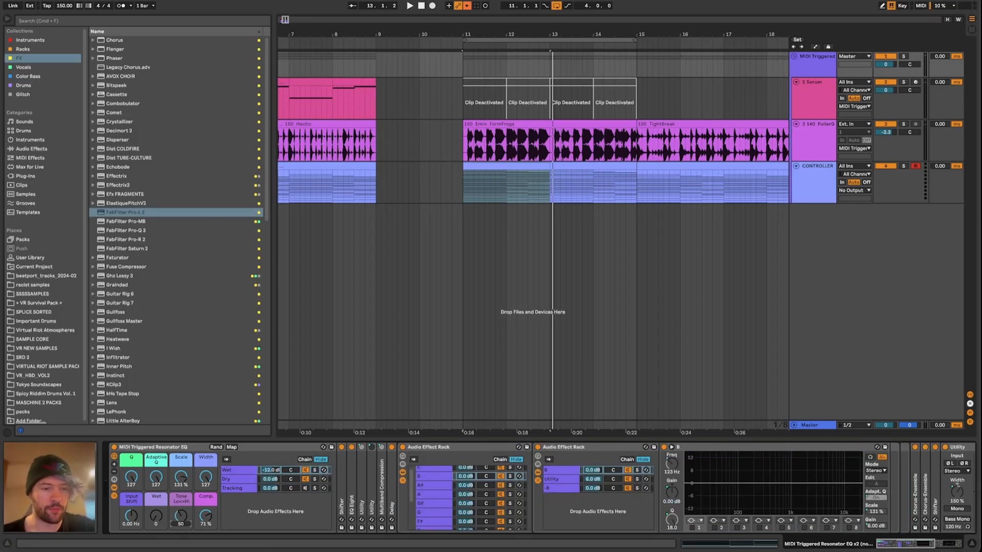
pyautogui.moveTo(183, 517); pyautogui.dragTo(189, 527)
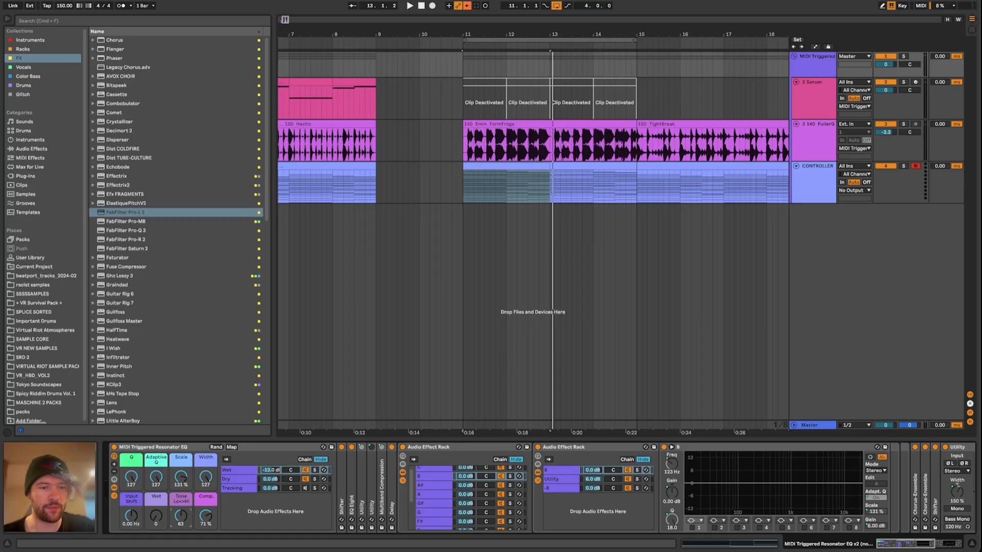
pyautogui.press('space')
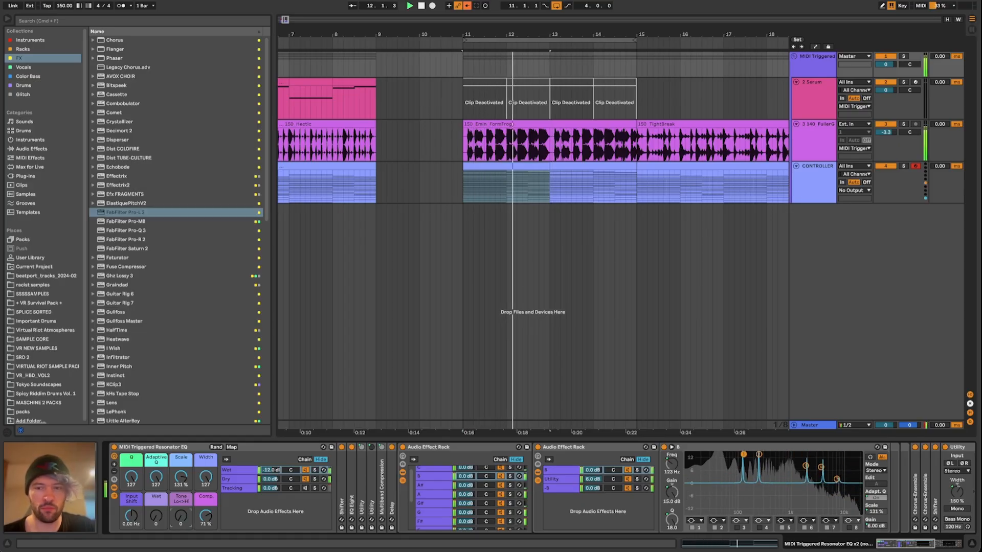
pyautogui.moveTo(189, 527); pyautogui.dragTo(162, 450)
pyautogui.press('space')
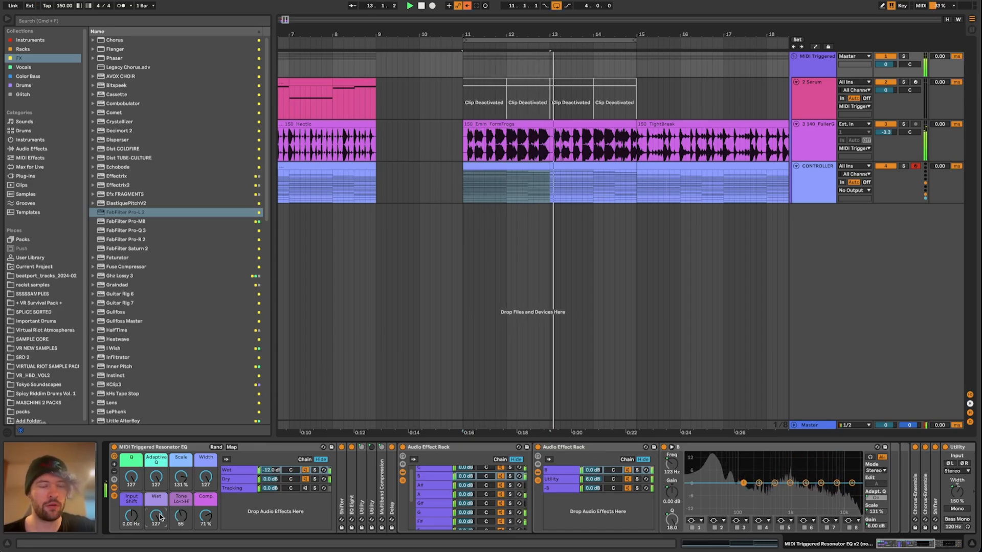
pyautogui.press('space')
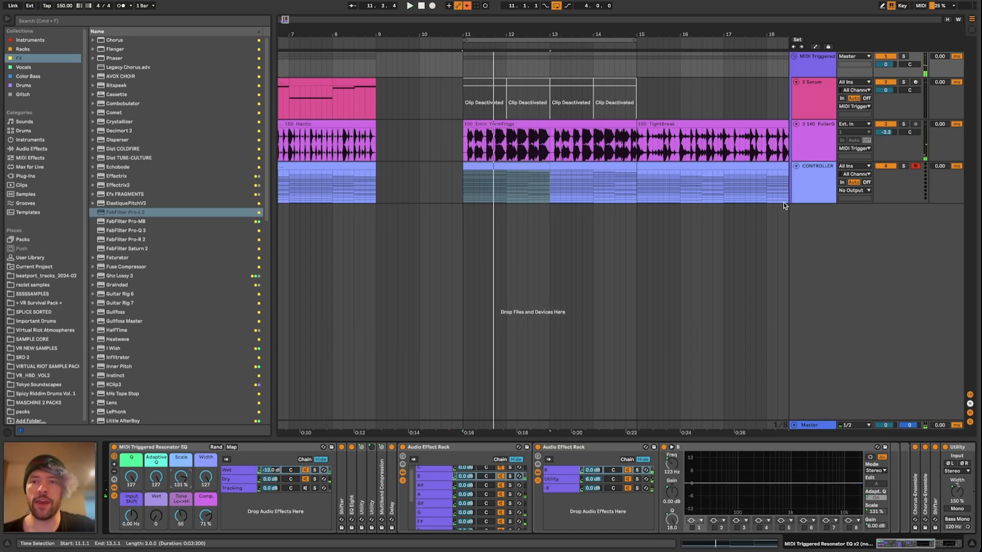
# Step: Turn on the MIDI Effect Rack on the CONTROLLER track and go through its four Arpeggiator chains
pyautogui.click(804, 186)
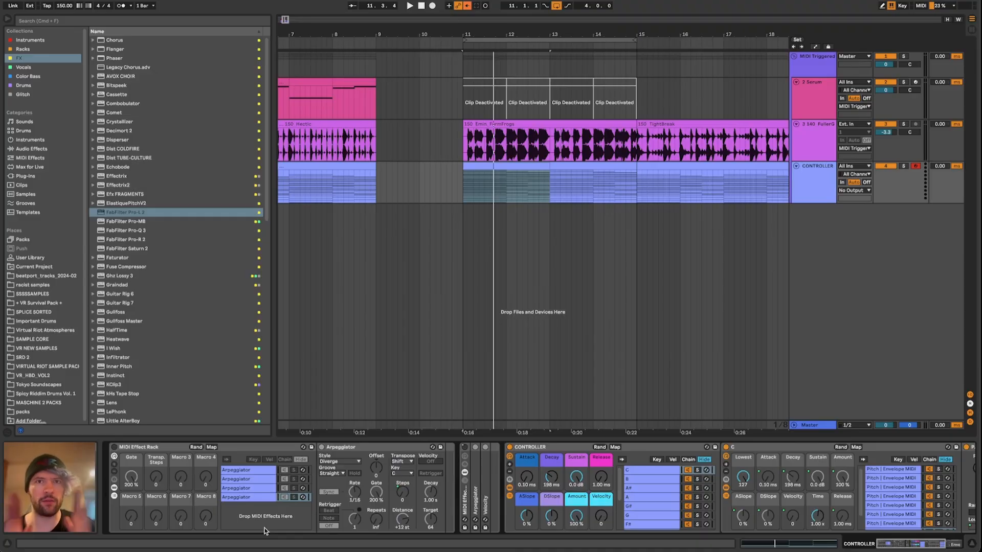
pyautogui.click(114, 447)
pyautogui.click(262, 469)
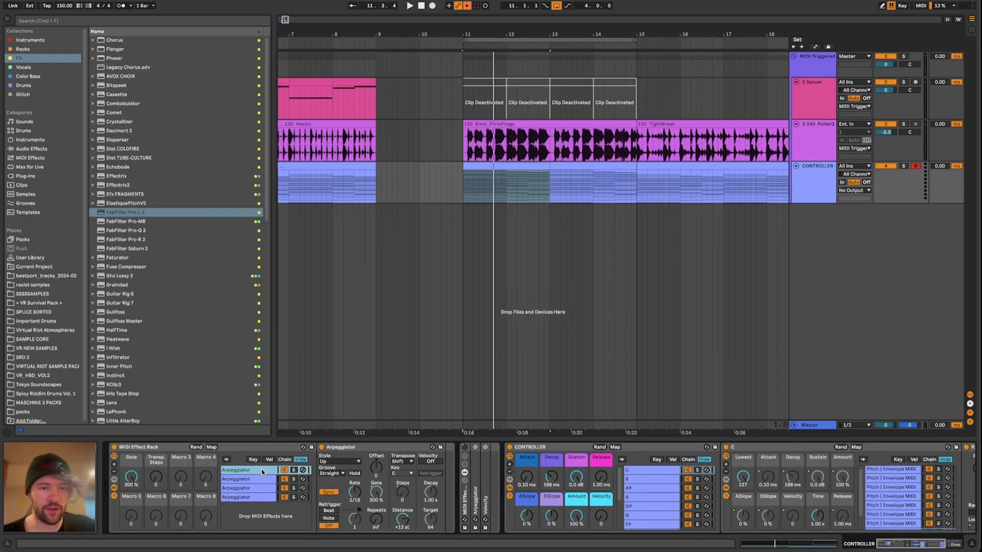
pyautogui.press('Down')
pyautogui.press('Down')
pyautogui.press('Down')
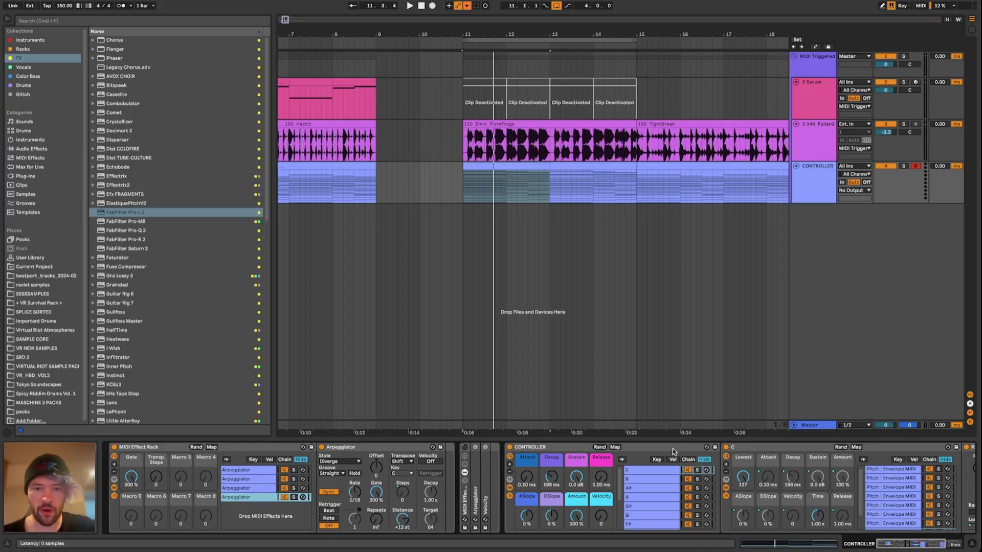
pyautogui.click(676, 446)
# Step: Solo the Wet chain of the MIDI Triggered Resonator EQ and raise its volume to -6.0 dB during playback
pyautogui.click(812, 57)
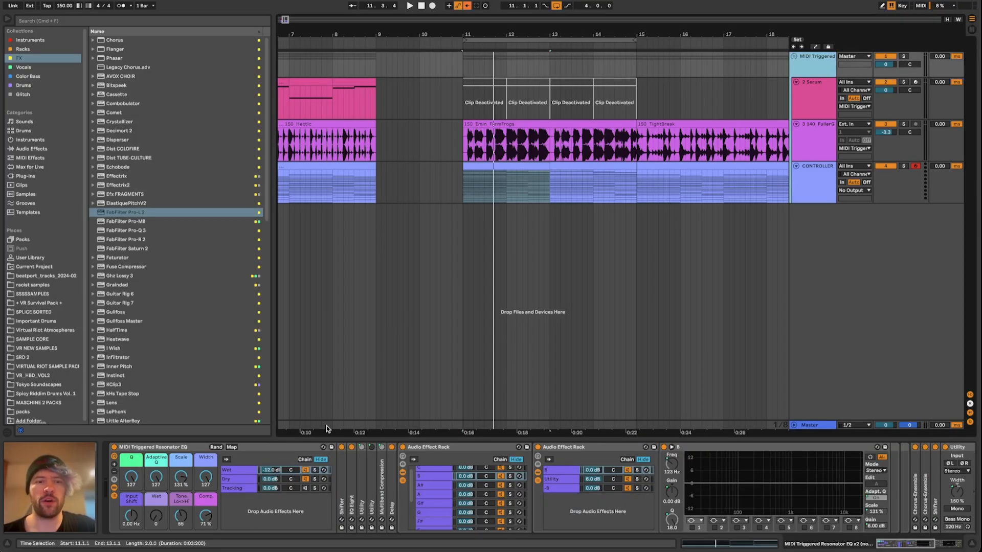
pyautogui.click(317, 471)
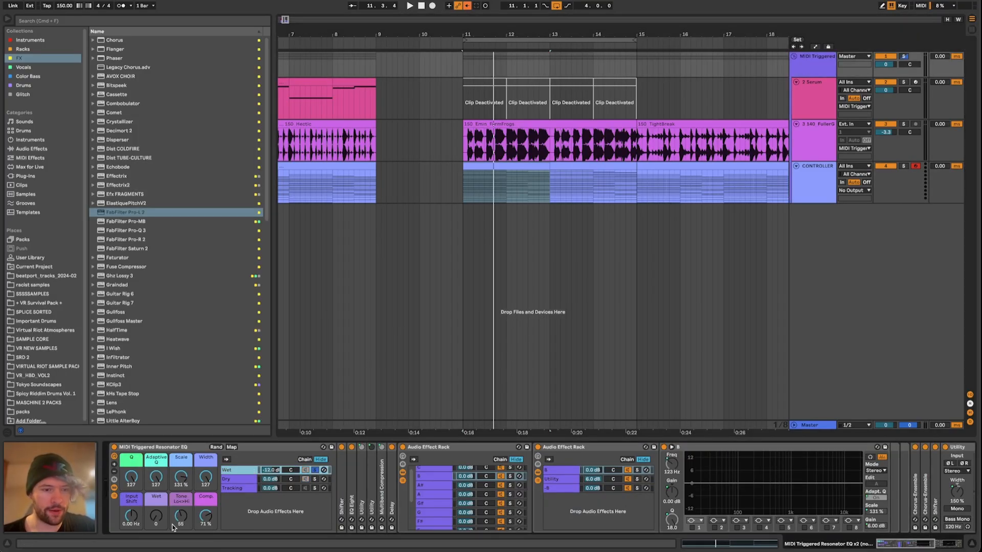
pyautogui.press('space')
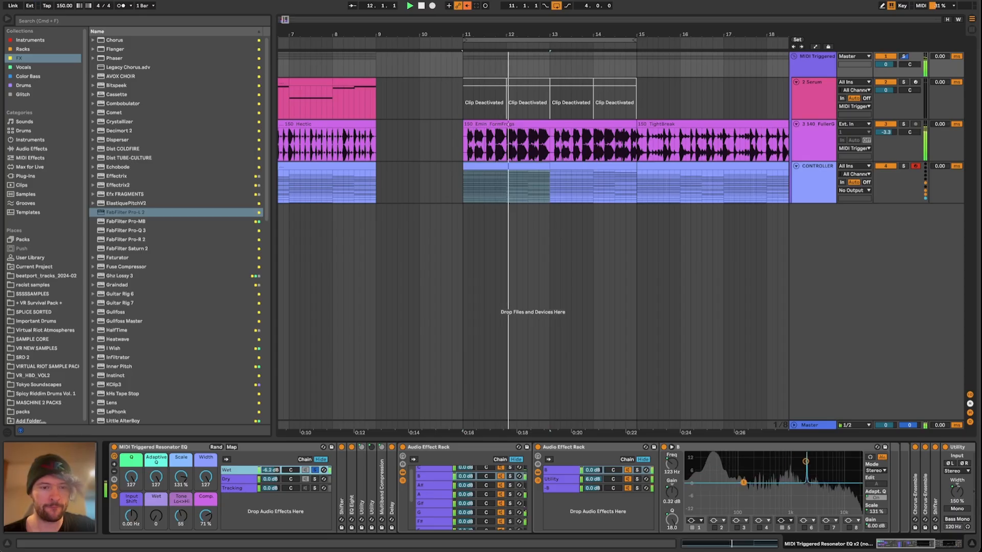
pyautogui.press('space')
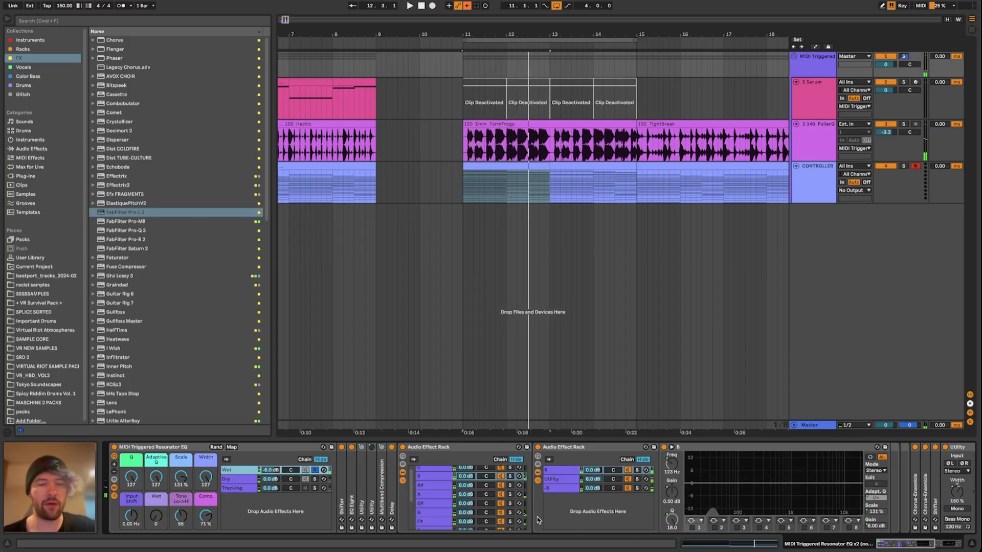
# Step: Play the loop again while watching the B chain's EQ, and set the Wet chain's volume to -5.2 dB
pyautogui.hscroll(2, 556, 516)
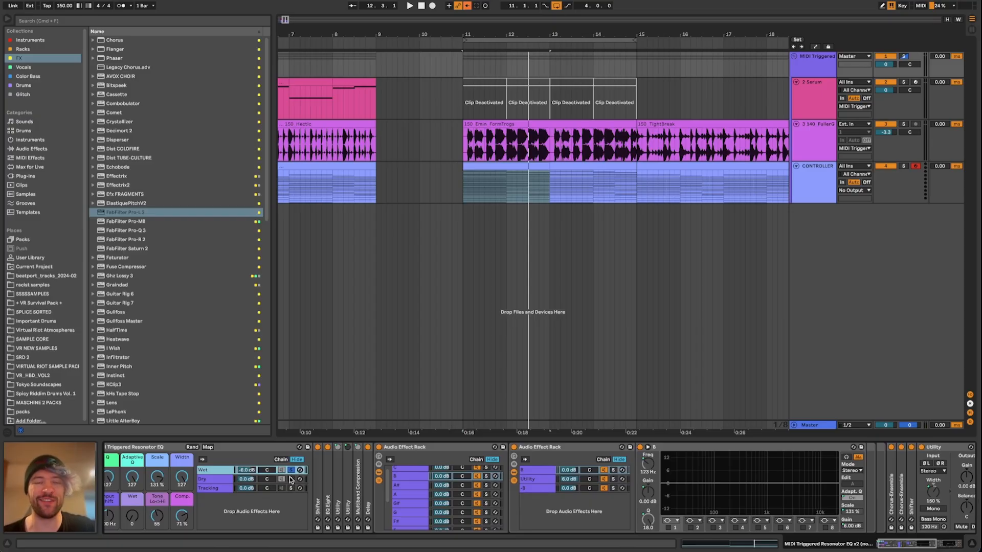
pyautogui.press('space')
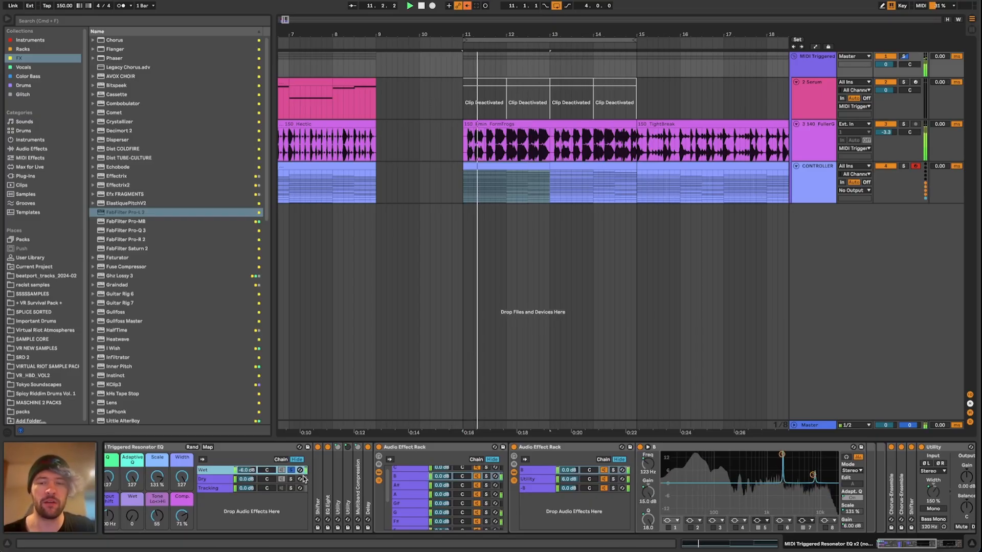
pyautogui.hscroll(-2, 211, 481)
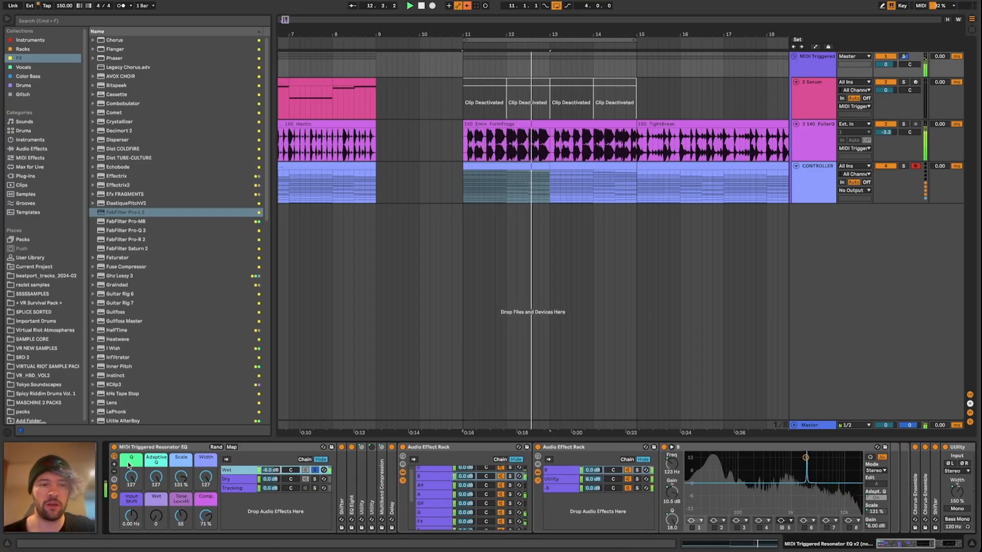
pyautogui.click(245, 472)
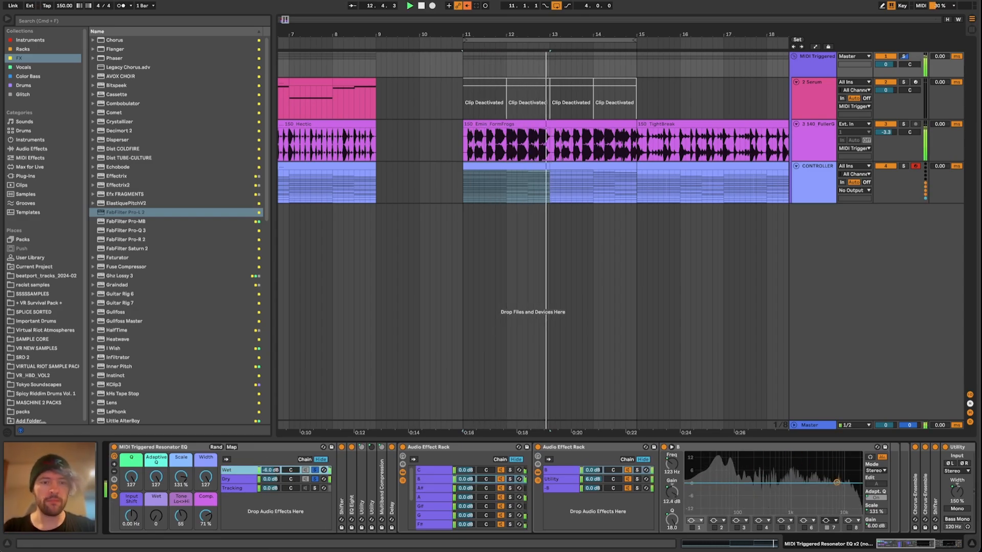
pyautogui.press('space')
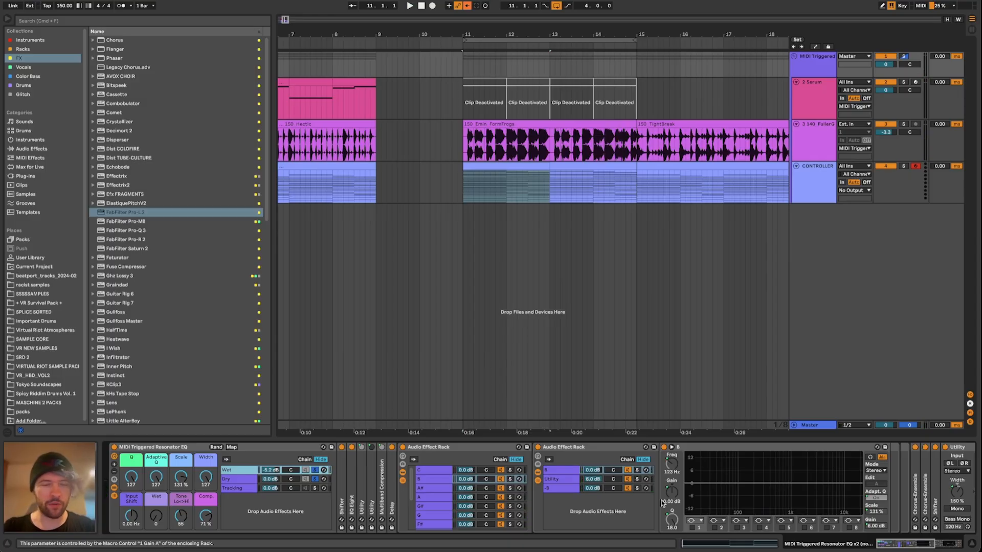
# Step: Review the devices at the end of the Wet chain and the device chains of the CONTROLLER and FullerGarage tracks
pyautogui.hscroll(8, 317, 470)
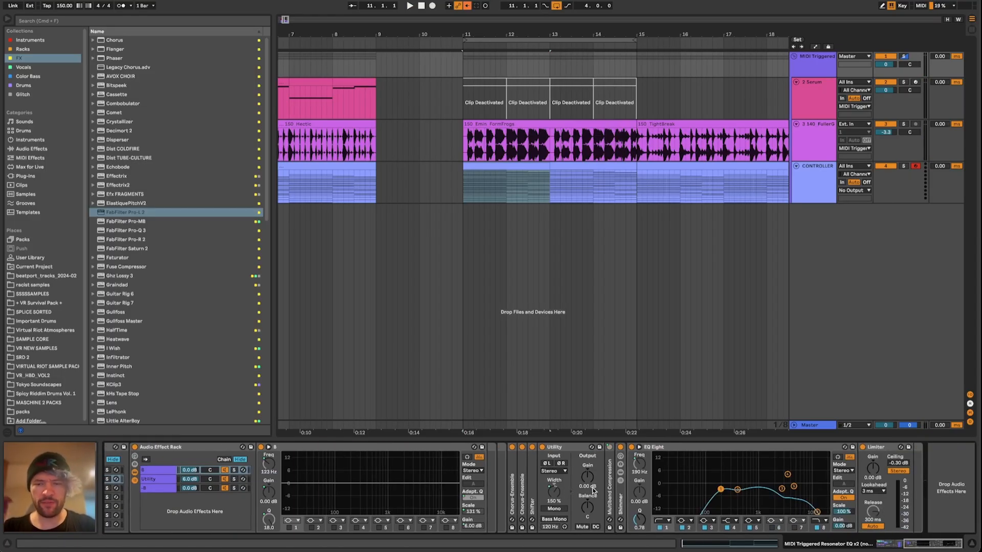
pyautogui.hscroll(-8, 446, 496)
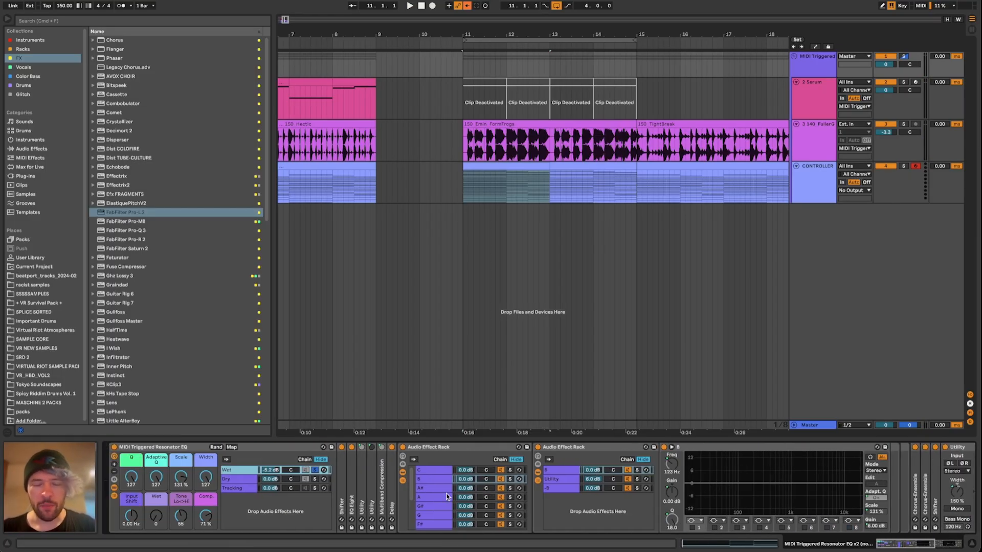
pyautogui.click(817, 186)
pyautogui.click(821, 133)
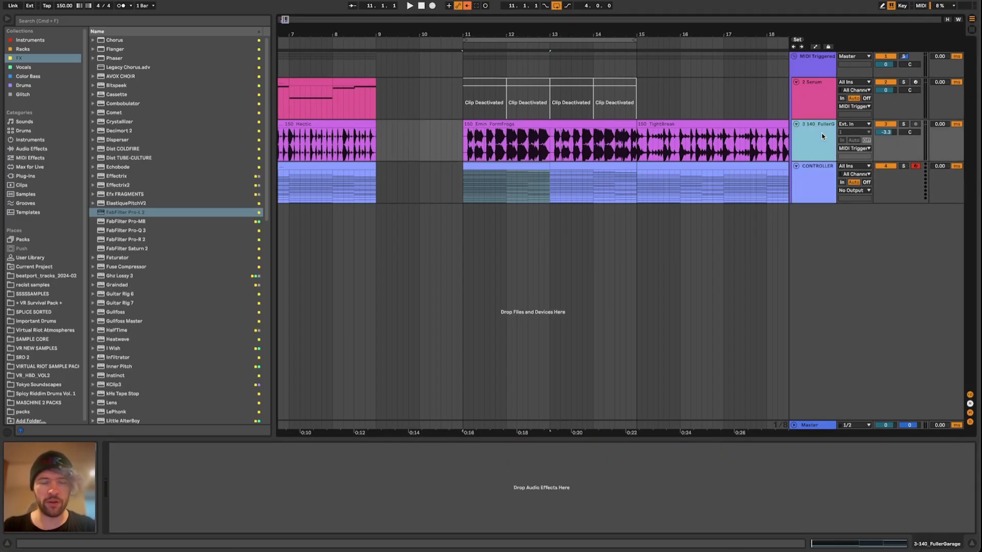
pyautogui.click(812, 69)
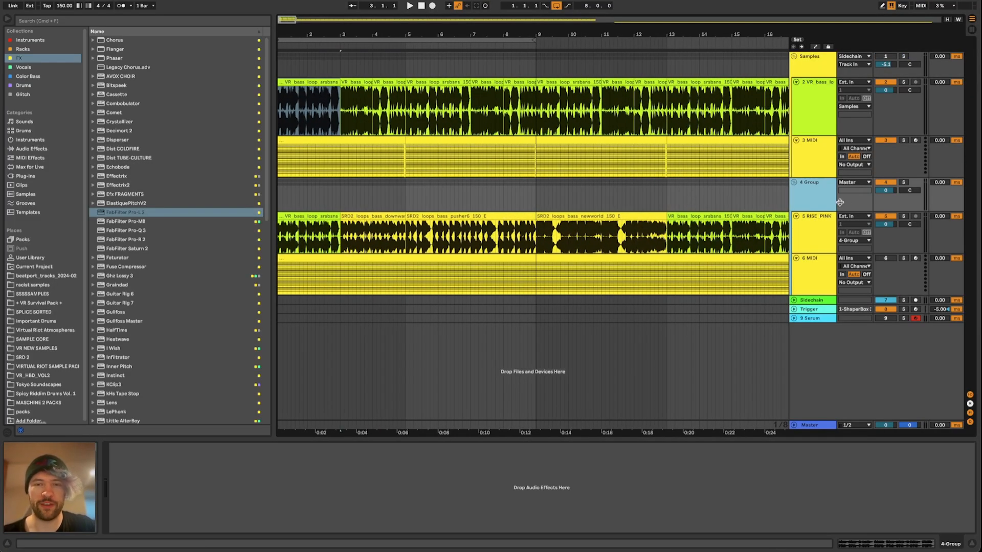
# Step: In the other set, display the VR bass loop track's devices, and activate and solo the Samples group
pyautogui.click(815, 112)
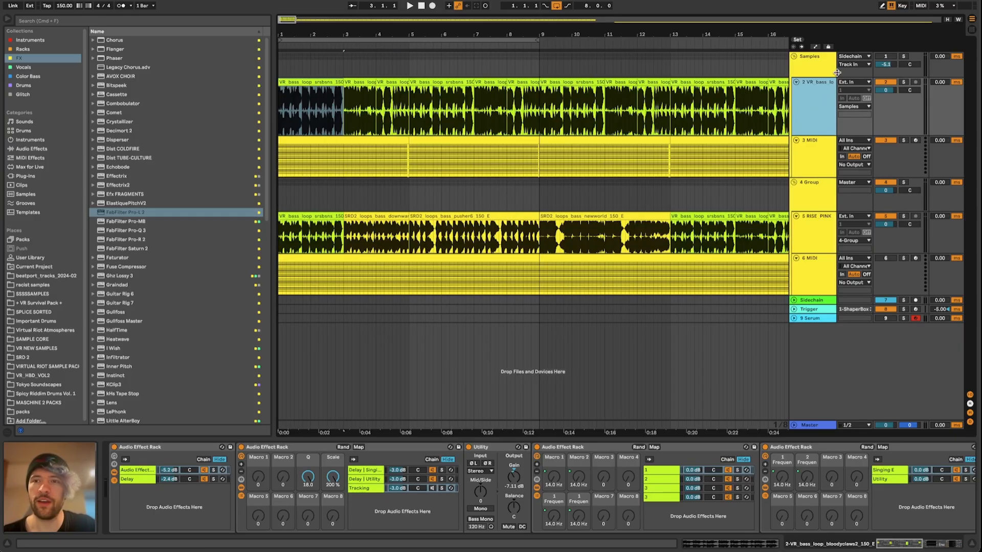
pyautogui.click(889, 56)
pyautogui.click(904, 56)
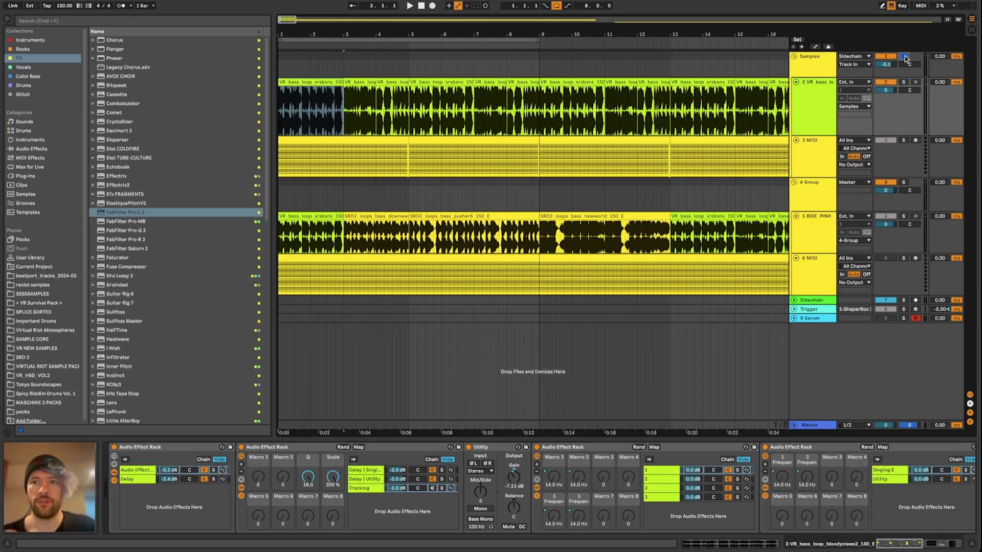
# Step: Display the Delay | Singing E chain of the VR bass loop track and the Arpeggiator rack of the 3 MIDI track
pyautogui.click(831, 105)
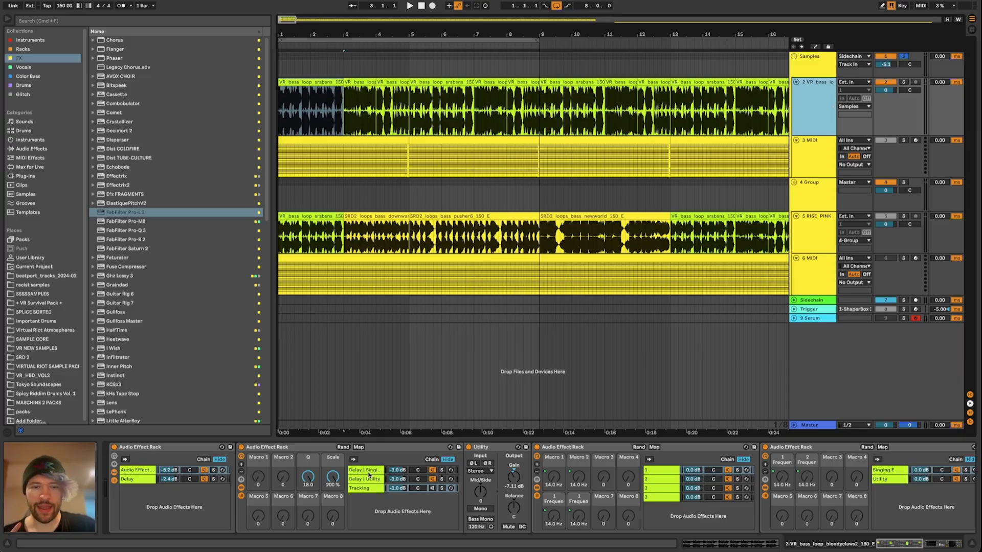
pyautogui.click(369, 472)
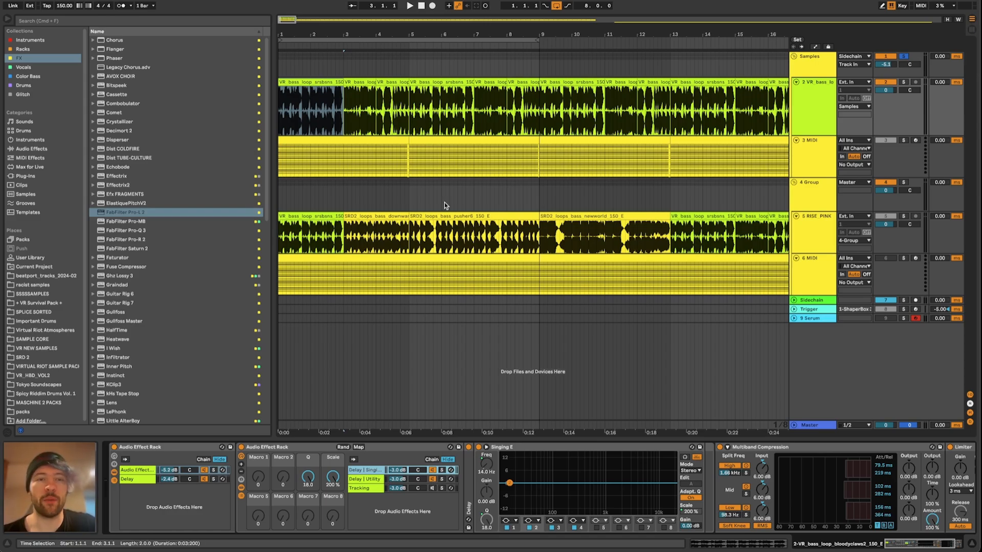
pyautogui.click(394, 150)
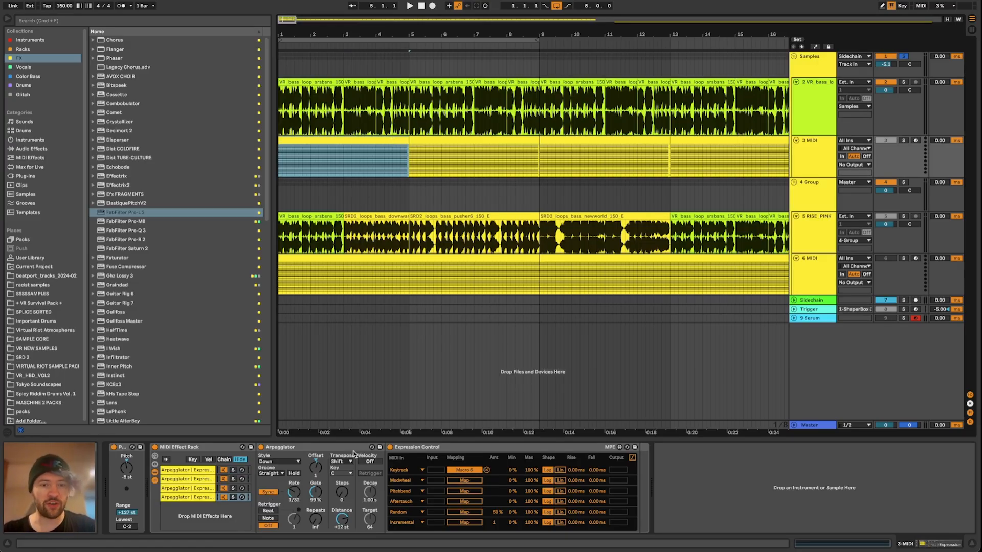
pyautogui.click(353, 449)
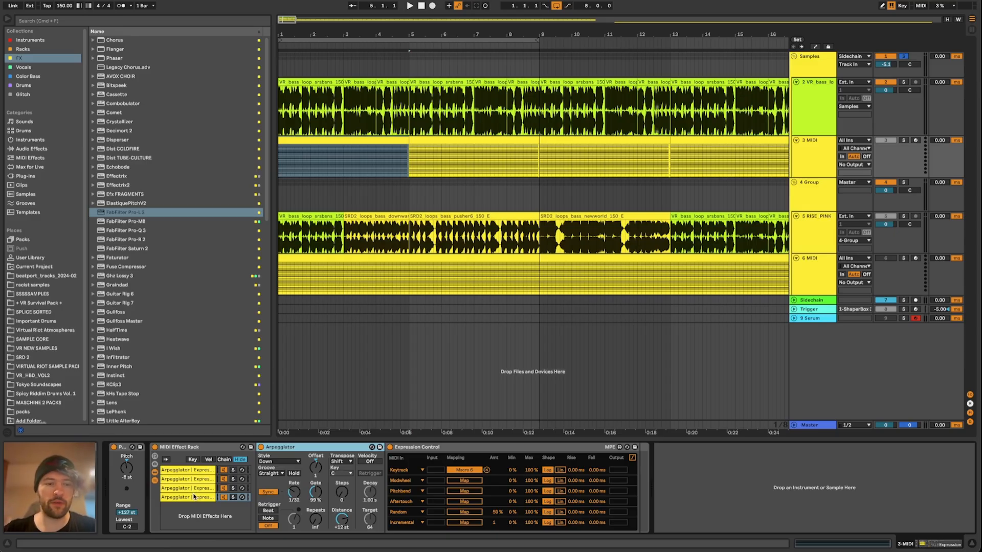
# Step: Examine the four Arpeggiator chains of the 3 MIDI track, including the Arpeggiator's Style options and the Expression Control mapping
pyautogui.click(194, 473)
pyautogui.click(198, 480)
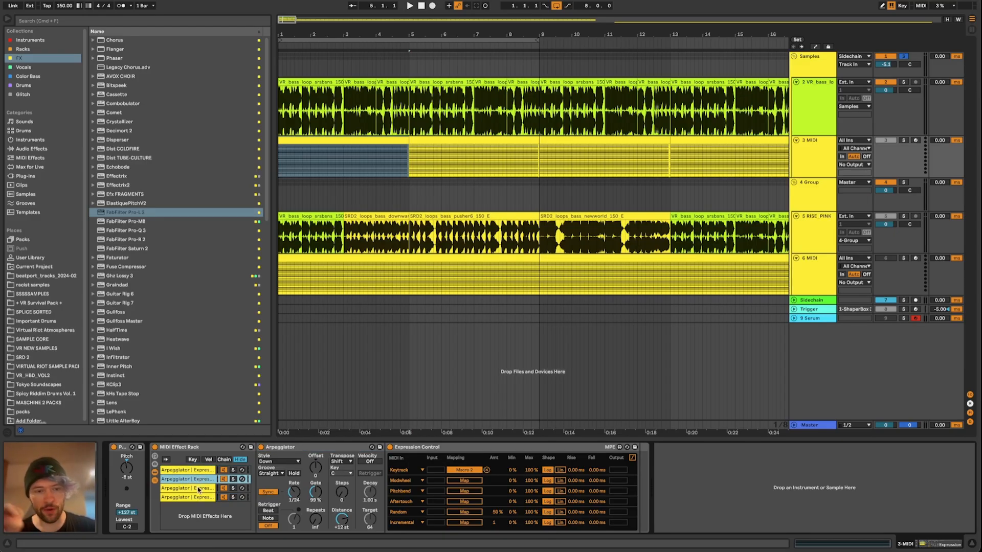
pyautogui.click(199, 489)
pyautogui.click(198, 498)
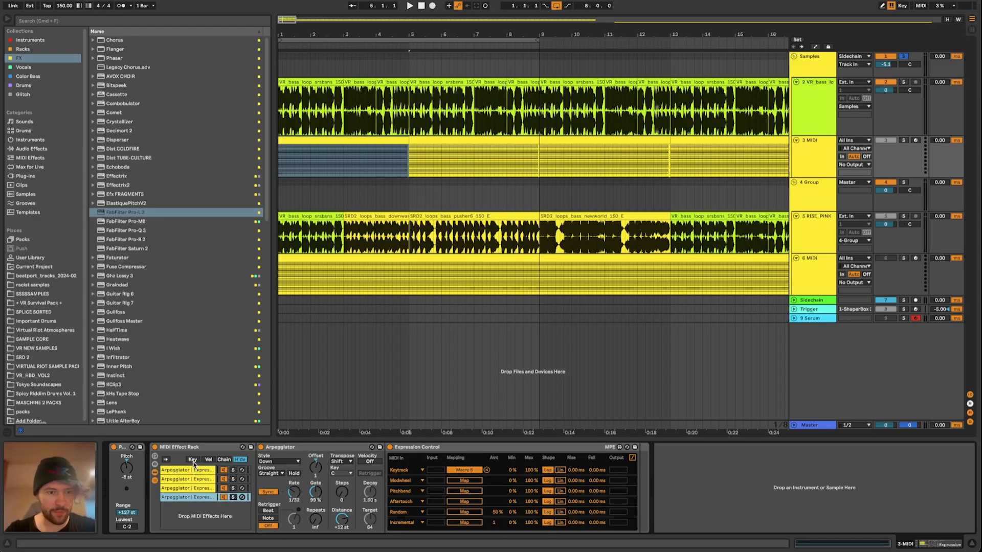
pyautogui.click(196, 470)
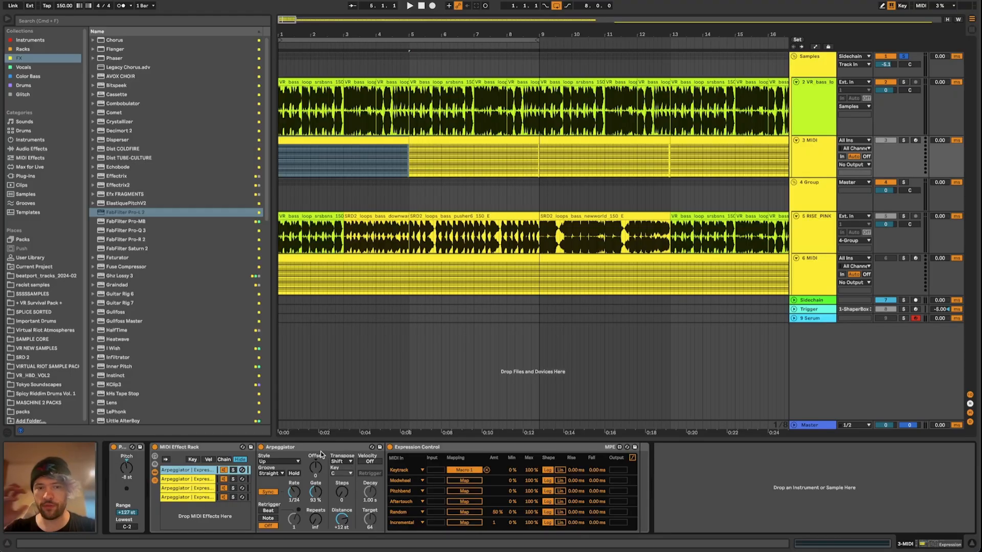
pyautogui.click(293, 461)
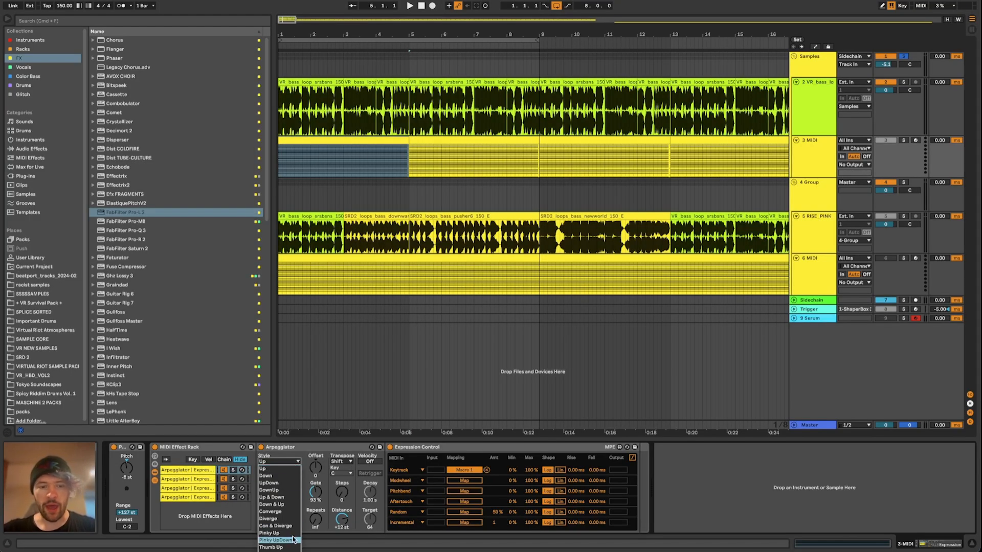
pyautogui.click(209, 505)
pyautogui.click(192, 470)
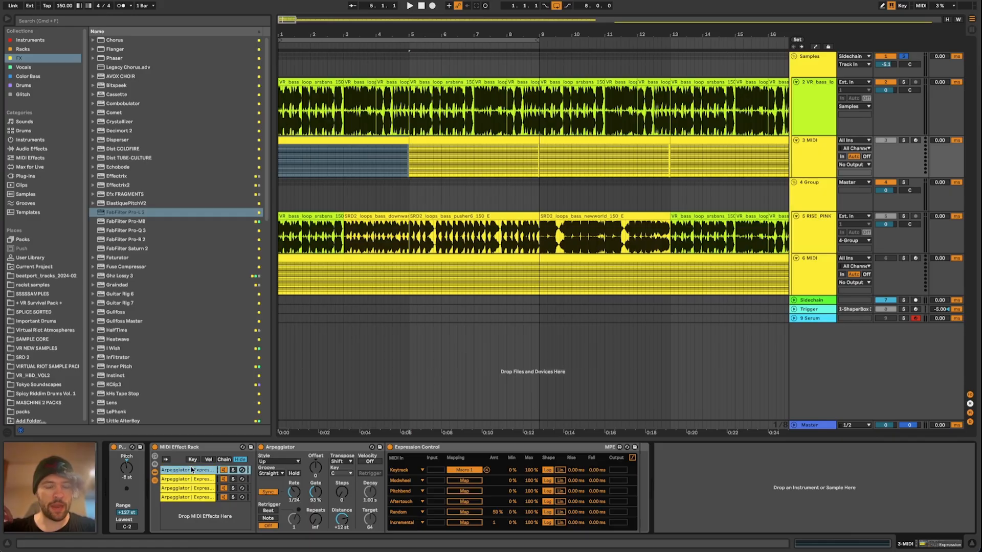
pyautogui.click(447, 448)
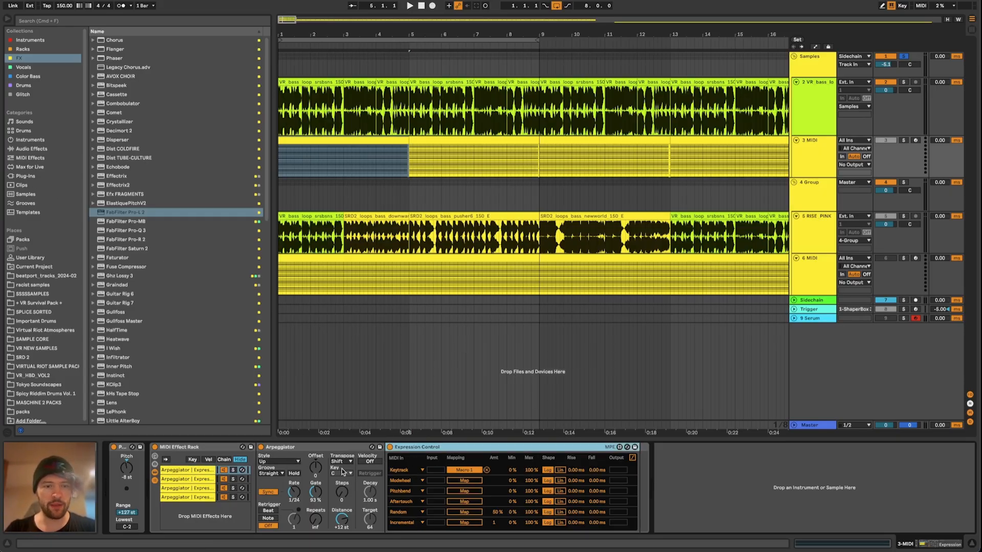
# Step: Compare the device chains of the VR bass loop track and the 3 MIDI track, ending on the bass loop track
pyautogui.click(806, 115)
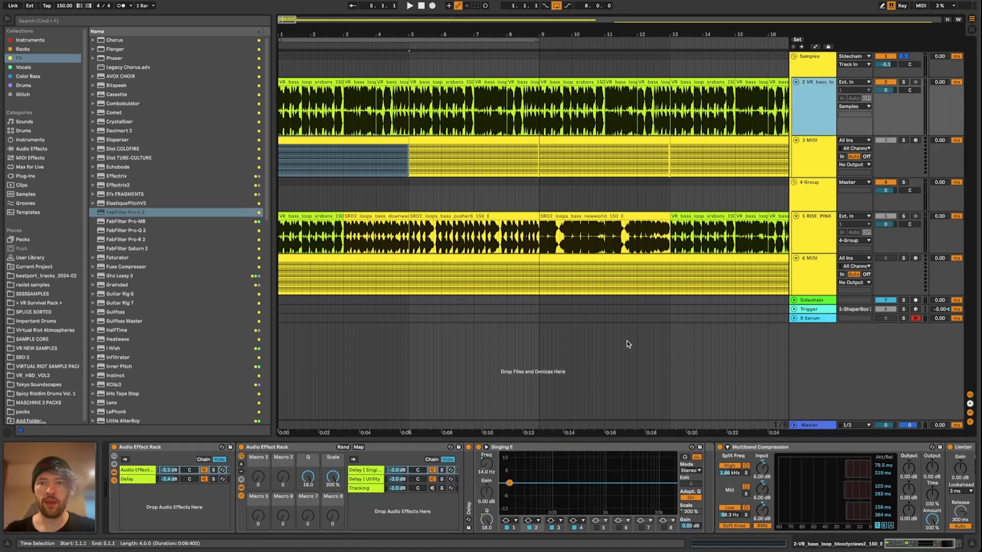
pyautogui.click(810, 166)
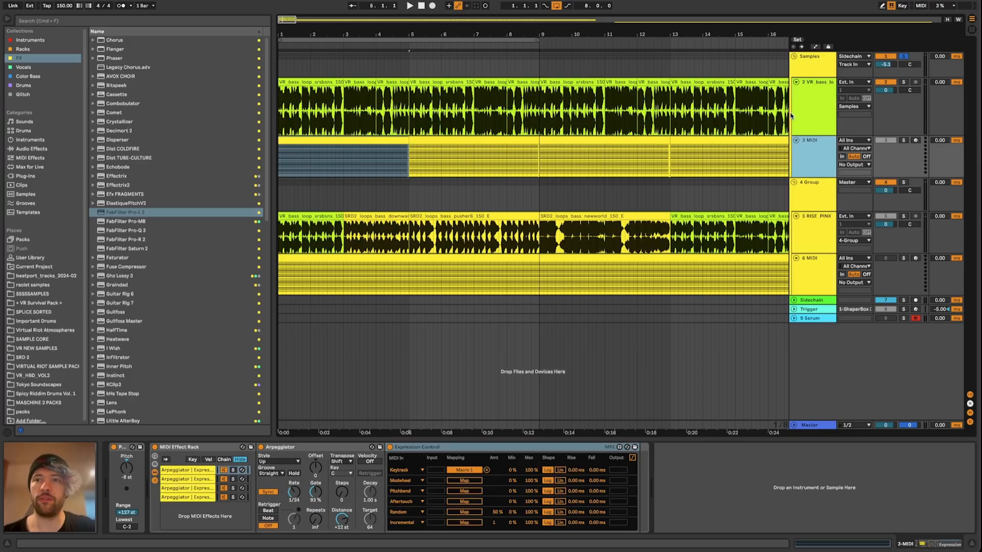
pyautogui.click(818, 69)
pyautogui.click(817, 97)
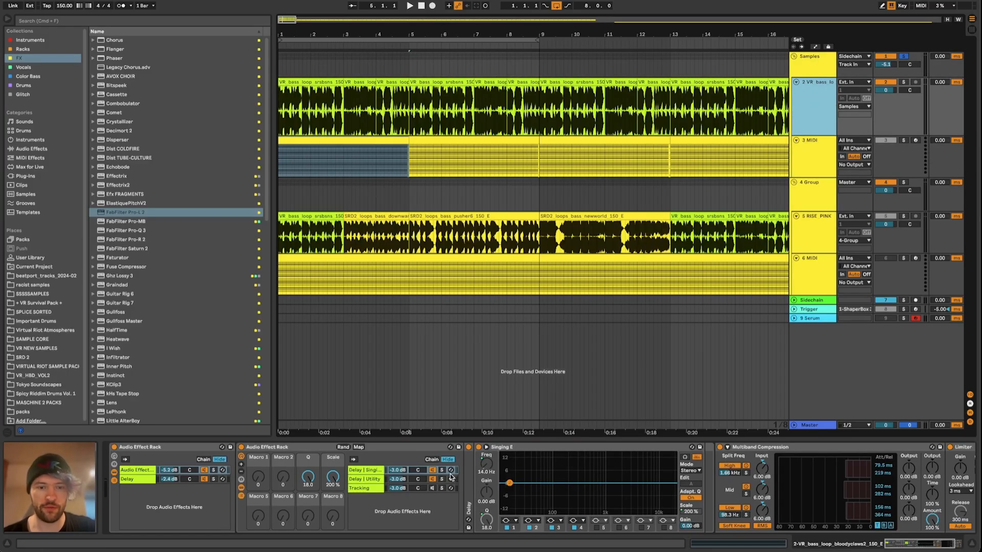
# Step: Play the loop while watching the Delay chain's Singing E EQ and Multiband Compression, stopping and restarting playback
pyautogui.press('space')
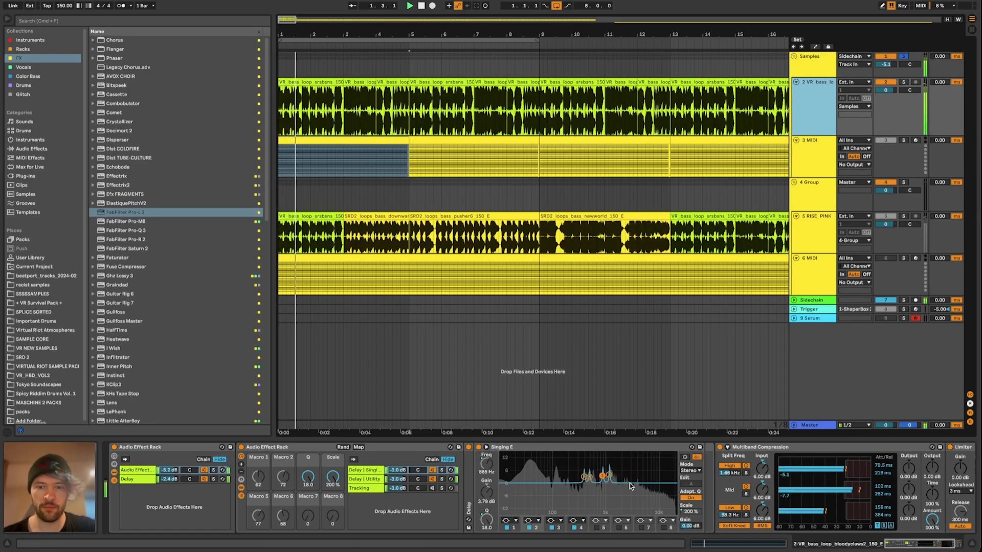
pyautogui.hscroll(3, 537, 501)
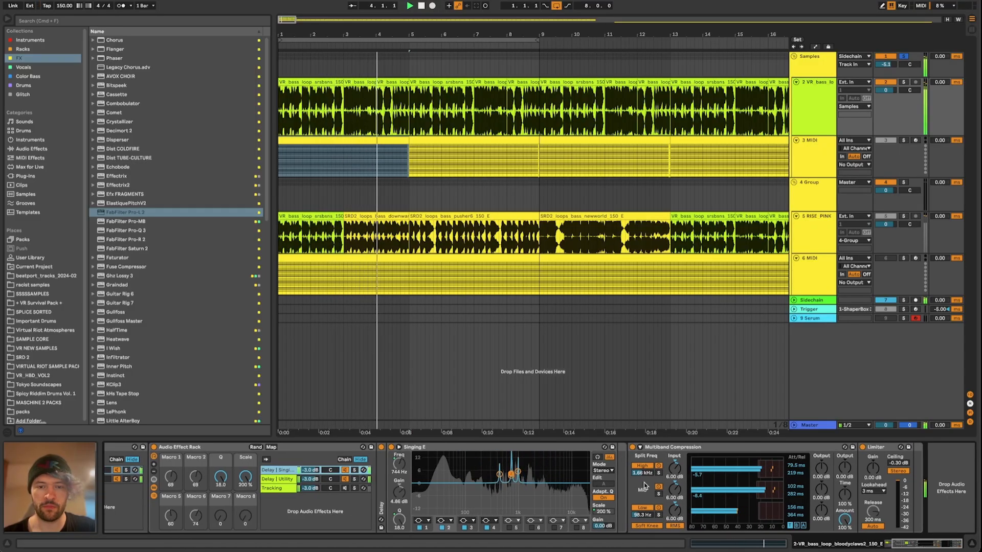
pyautogui.press('space')
pyautogui.hscroll(-3, 639, 486)
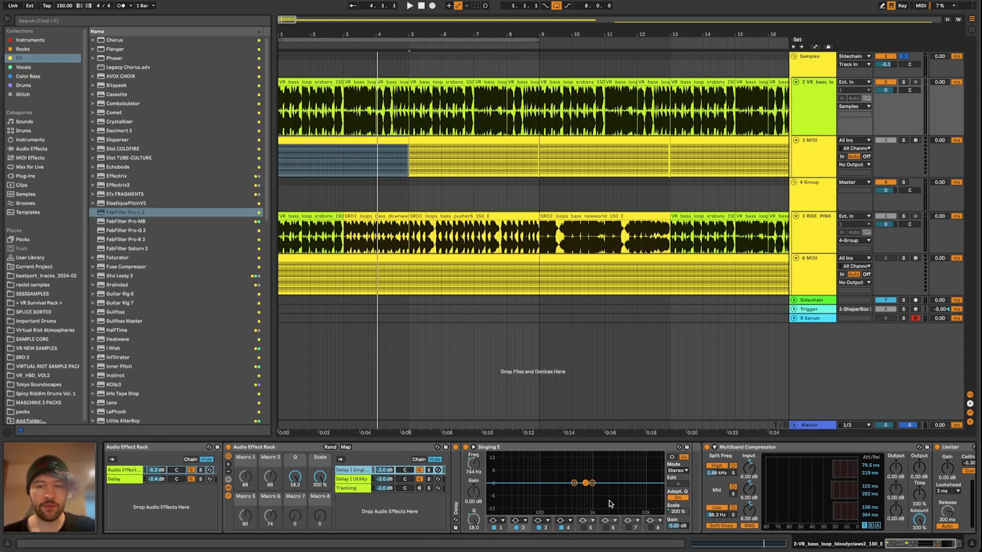
pyautogui.press('space')
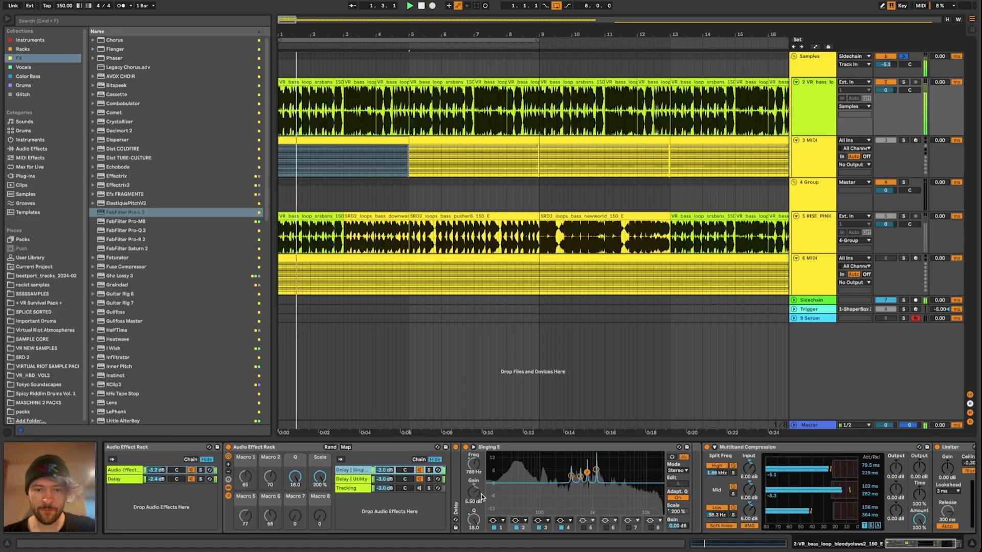
pyautogui.hscroll(-1, 354, 514)
pyautogui.press('space')
# Step: Display the Tracking chain and inspect its nested Utility and Singing E chains
pyautogui.click(358, 488)
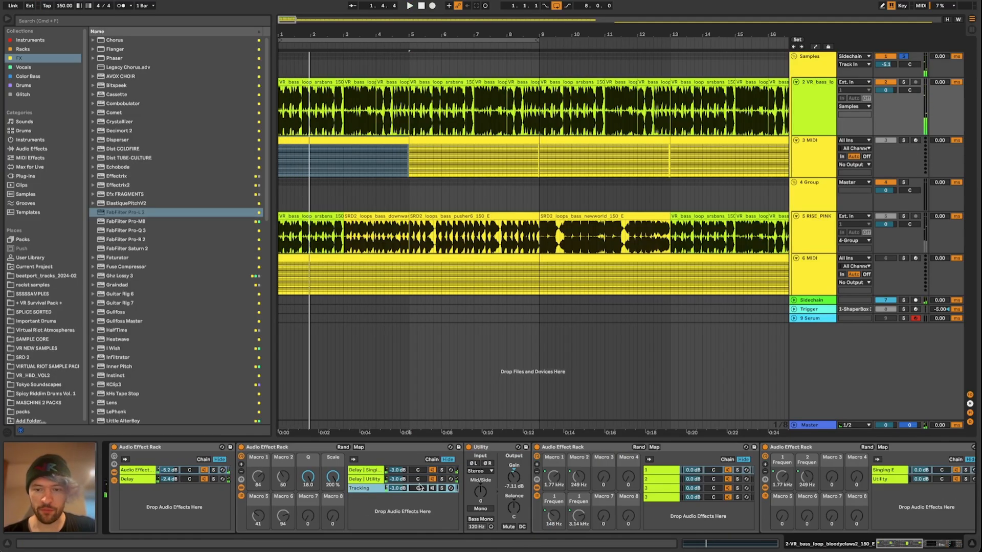
pyautogui.hscroll(10, 834, 510)
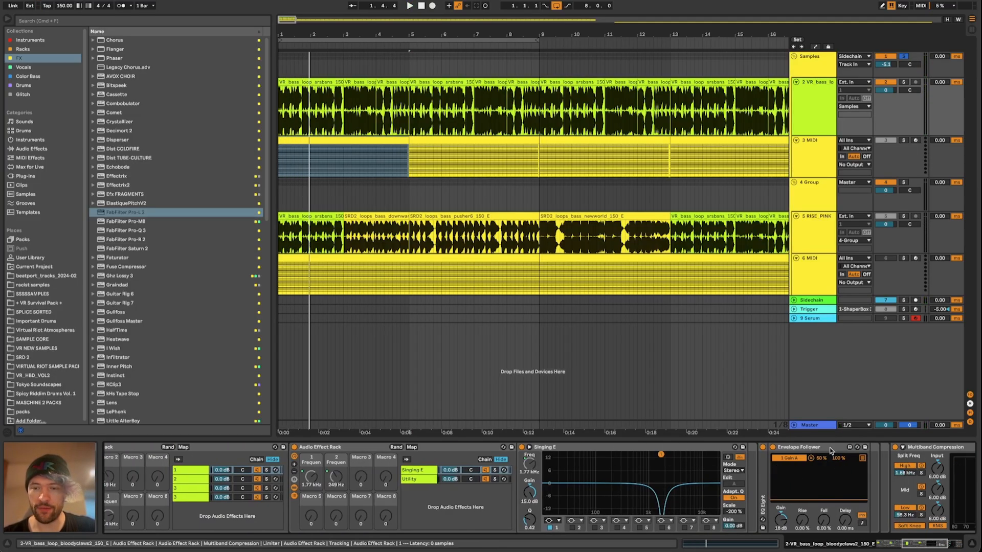
pyautogui.hscroll(-1, 465, 478)
pyautogui.click(424, 479)
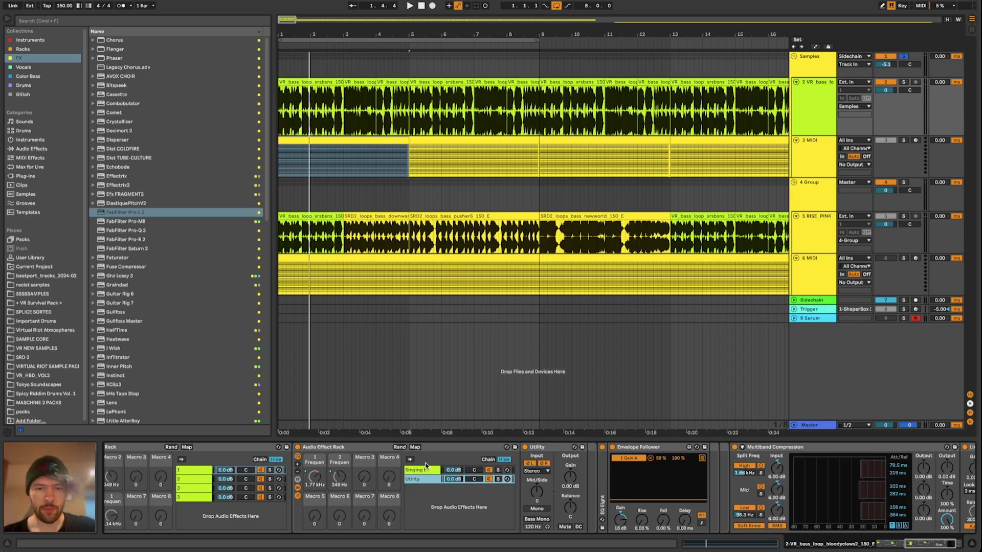
pyautogui.click(425, 470)
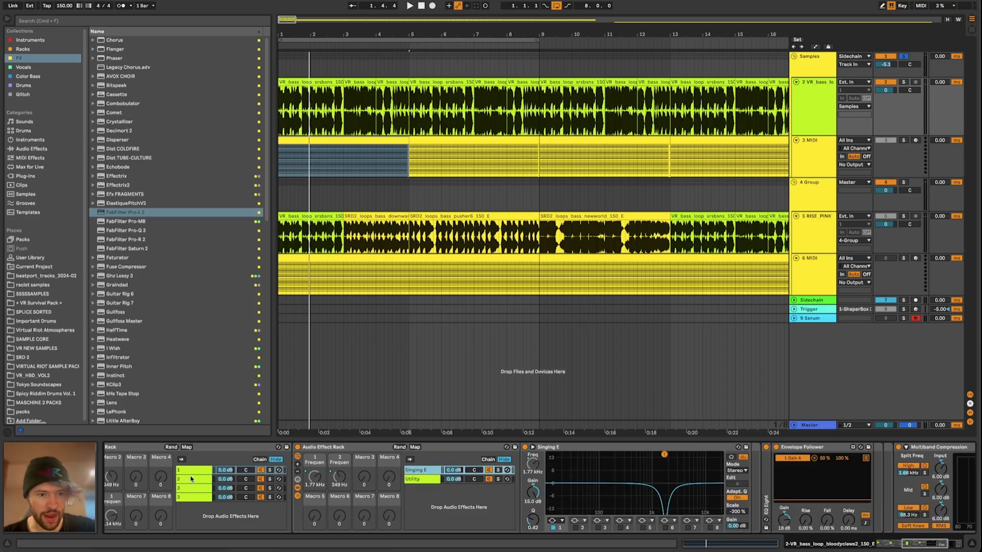
# Step: Compare the Delay | Singing E chain's EQ with the Utility and Singing E chains nested in the Tracking chain
pyautogui.hscroll(-5, 191, 464)
pyautogui.hscroll(10, 108, 471)
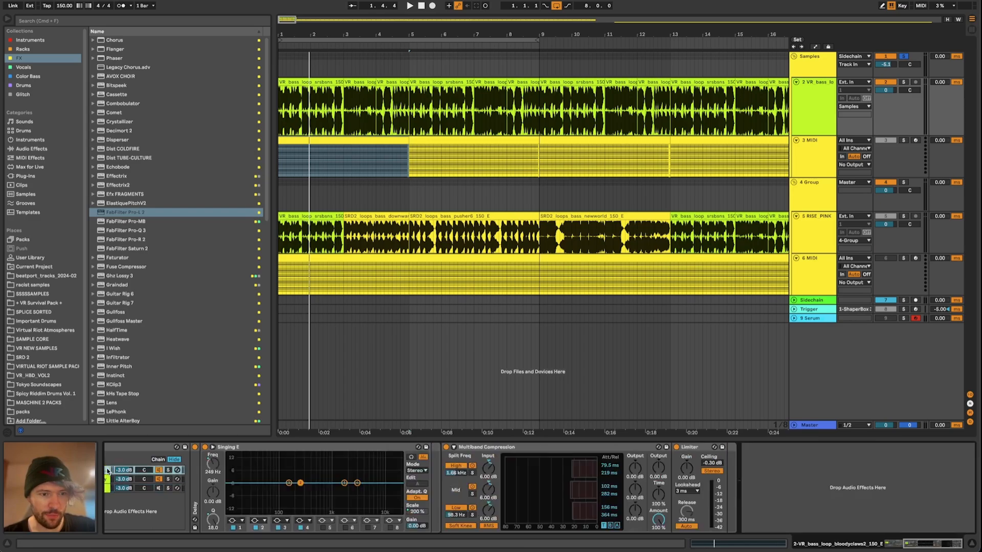
pyautogui.hscroll(-15, 358, 478)
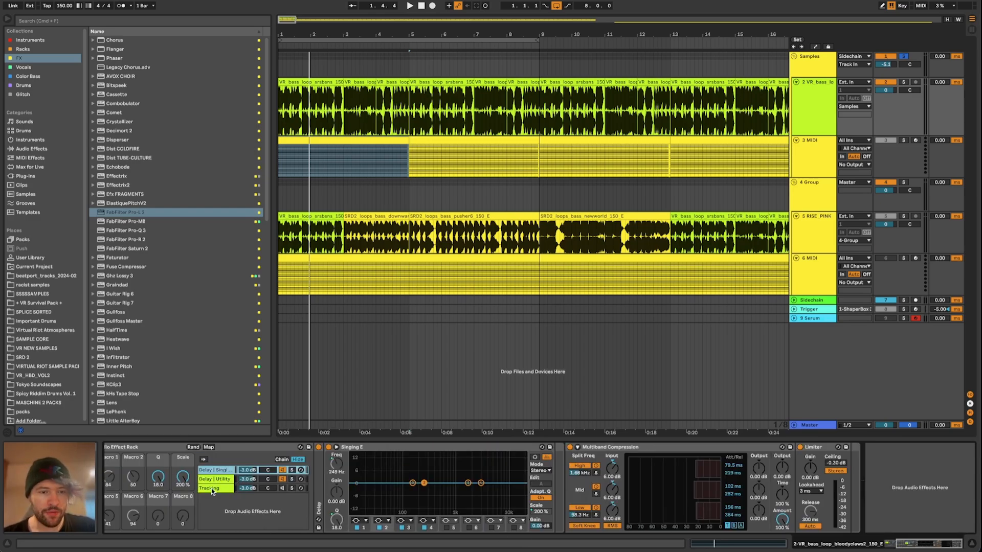
pyautogui.hscroll(10, 612, 466)
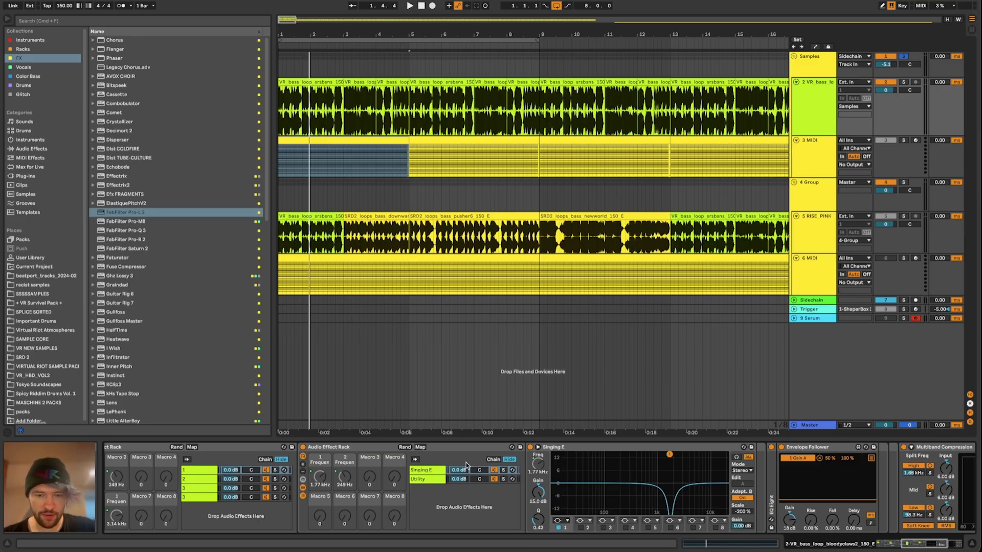
pyautogui.click(432, 480)
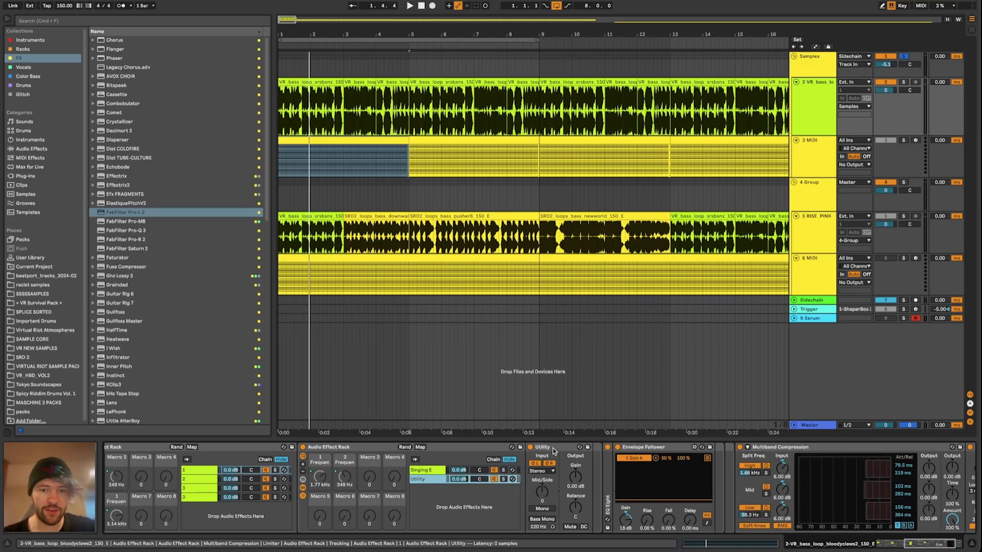
pyautogui.click(419, 471)
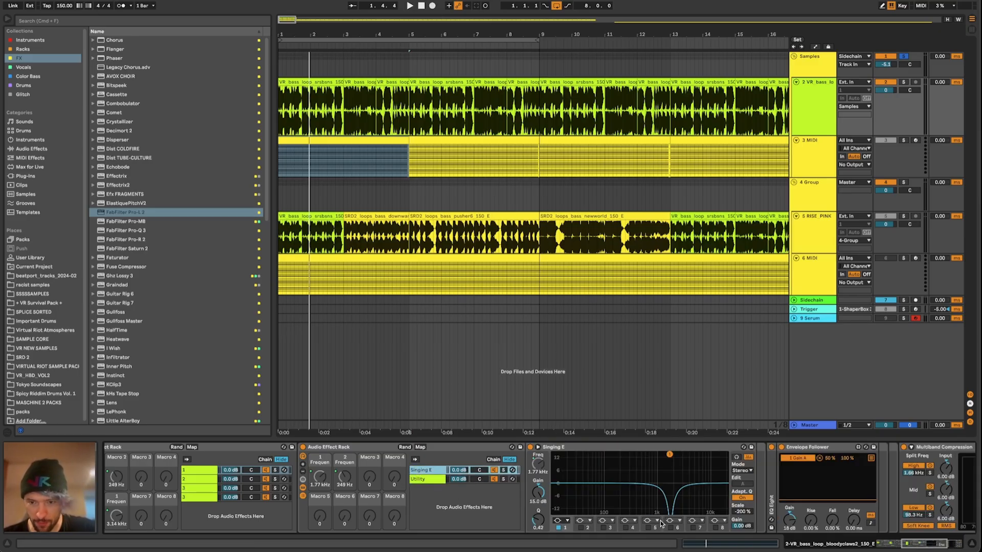
# Step: Play the loop while watching the Tracking chain's Singing E EQ and Envelope Follower, and review the racks preceding them
pyautogui.press('space')
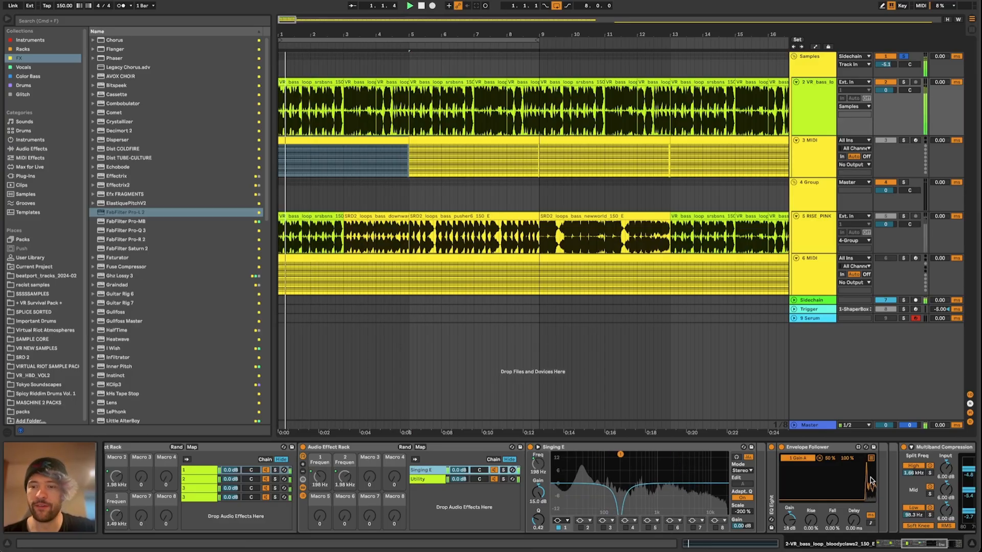
pyautogui.hscroll(-4, 475, 496)
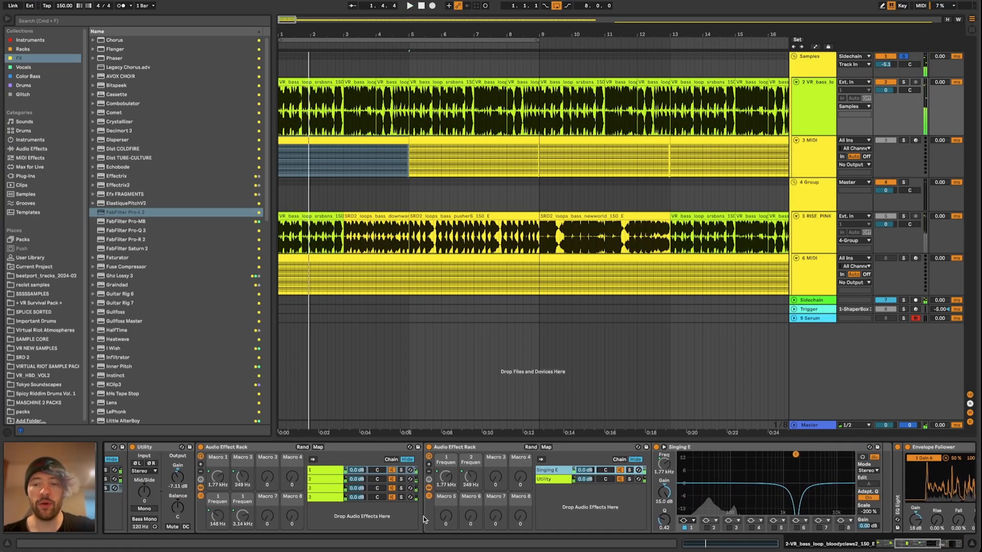
pyautogui.hscroll(-4, 306, 514)
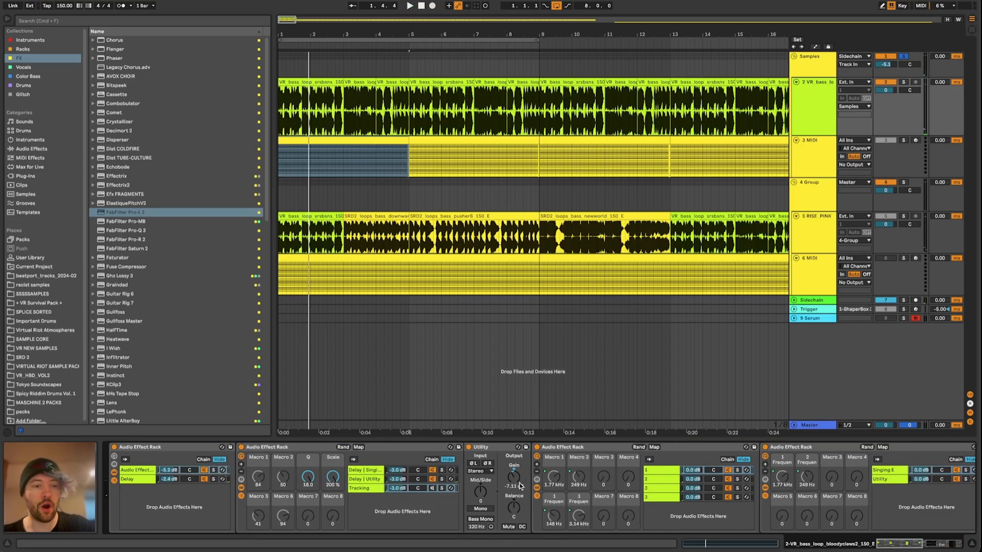
# Step: Inspect the Delay chain and the Audio Effect Rack chain of the bass loop track's outer rack
pyautogui.click(146, 477)
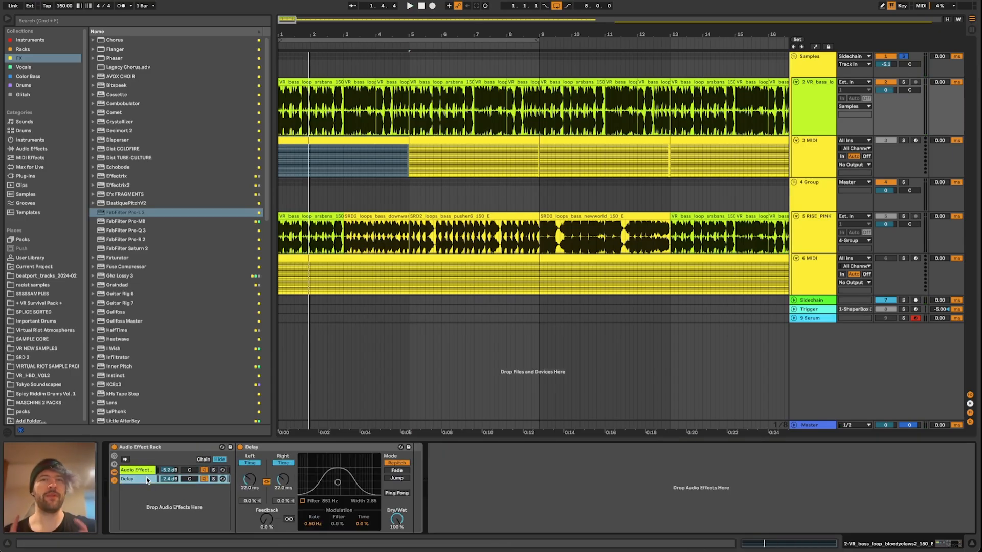
pyautogui.click(145, 470)
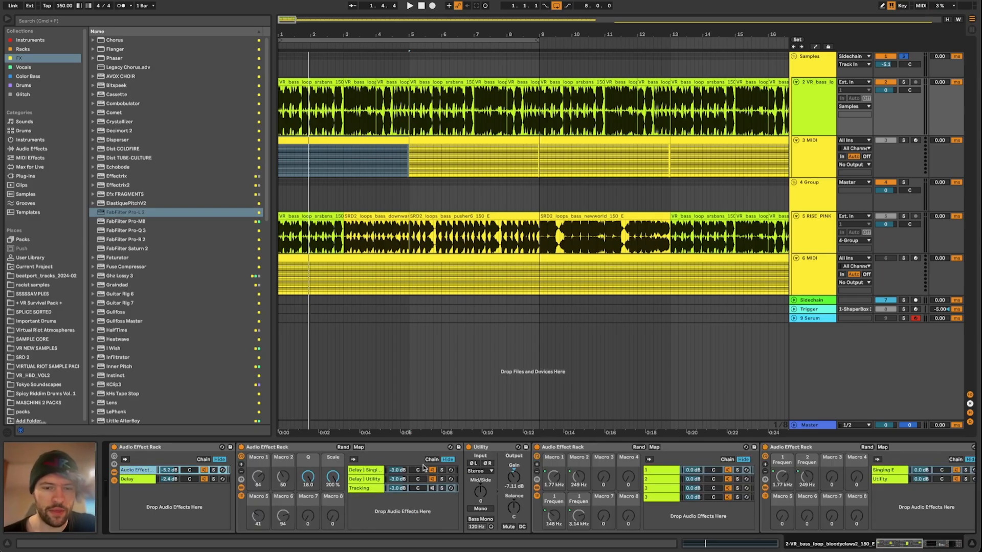
pyautogui.click(369, 469)
# Step: Solo the 4 Group with the RISE PINK track active, and display that track's Spectral Resonator and the 6 MIDI track's arpeggiator rack
pyautogui.click(809, 193)
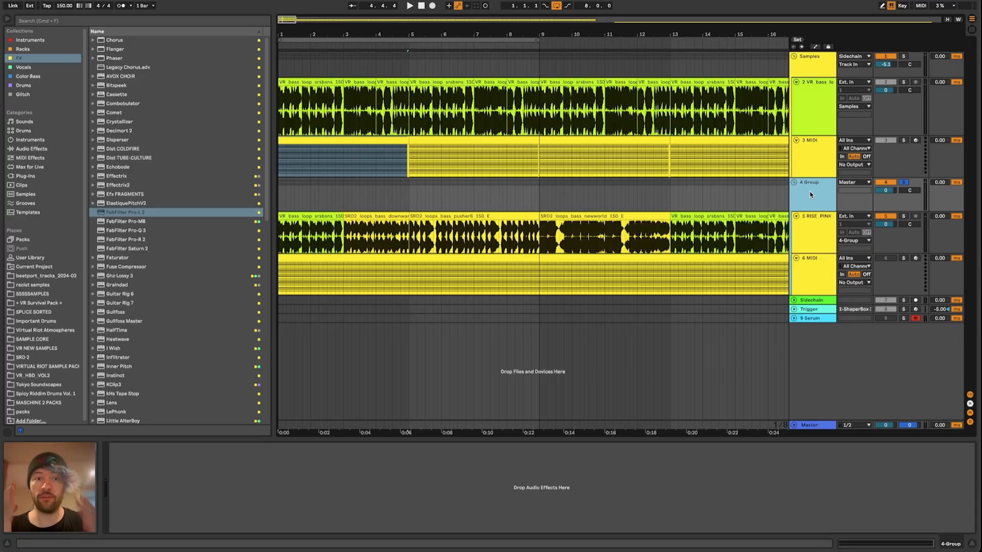
pyautogui.click(327, 214)
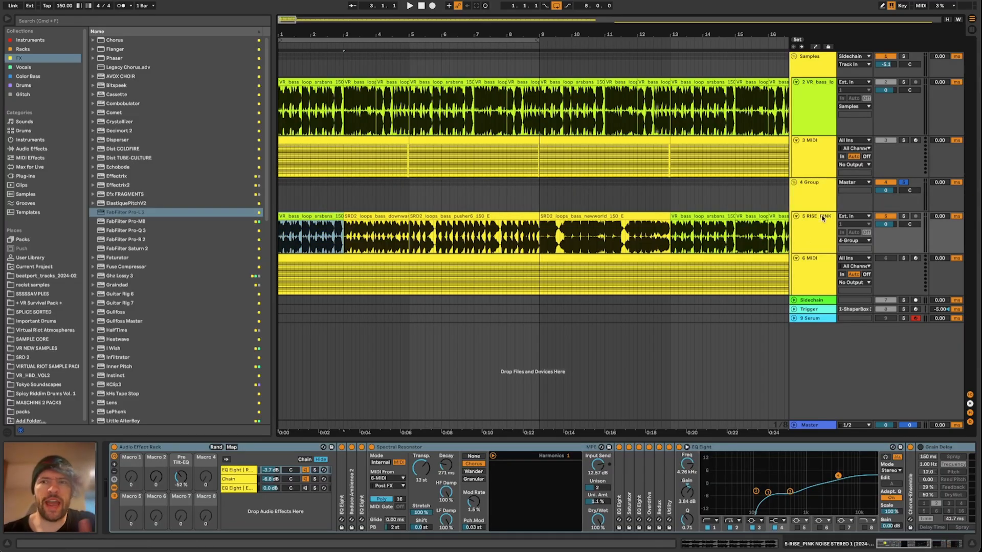
pyautogui.click(389, 447)
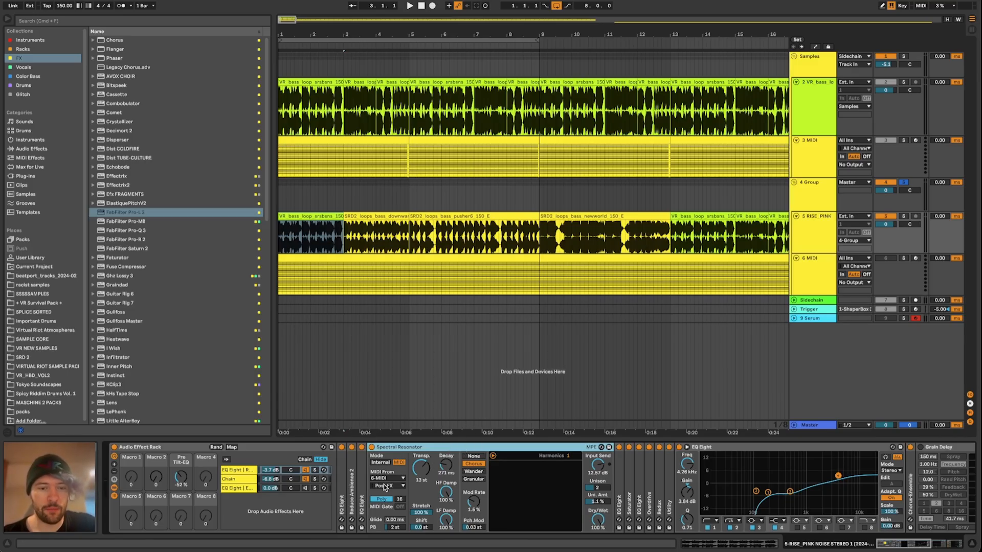
pyautogui.click(824, 265)
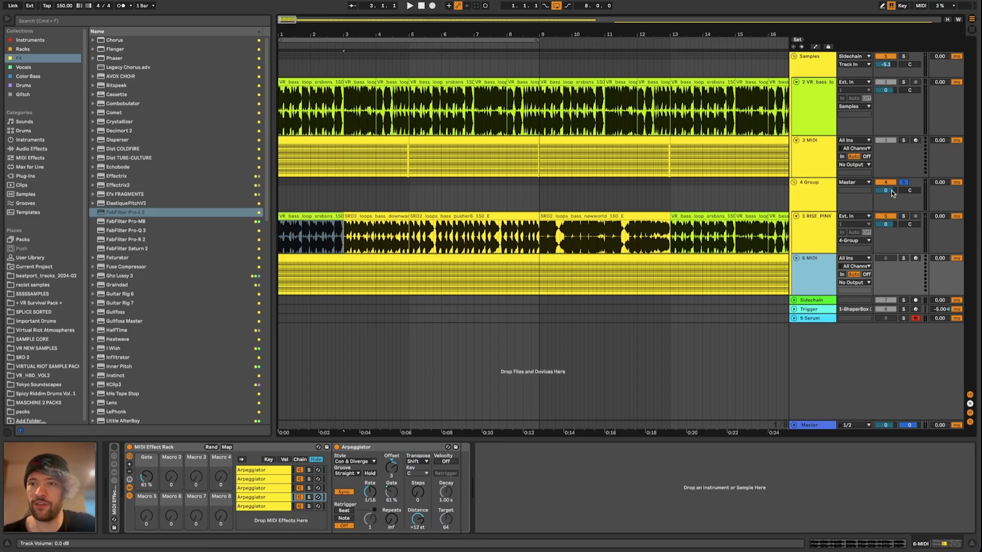
# Step: Display the RISE PINK track's effect rack, solo its first EQ Eight chain, and play the Spectral Resonator part
pyautogui.click(812, 248)
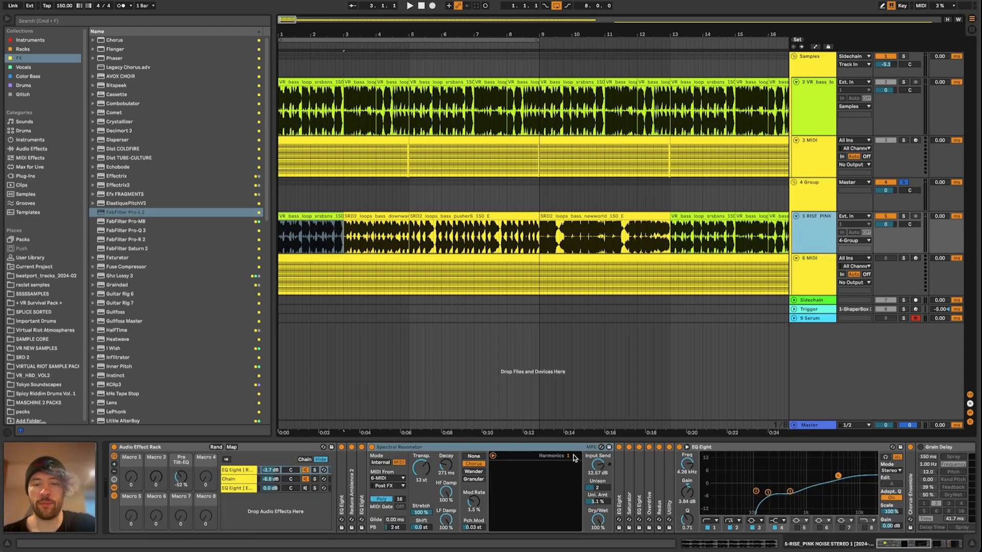
pyautogui.moveTo(574, 458); pyautogui.dragTo(573, 432)
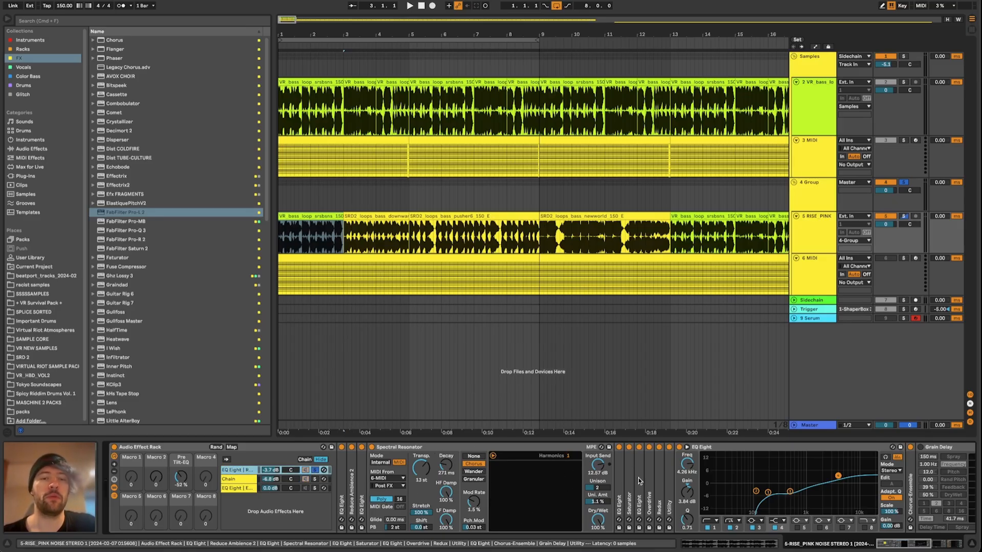
pyautogui.press('space')
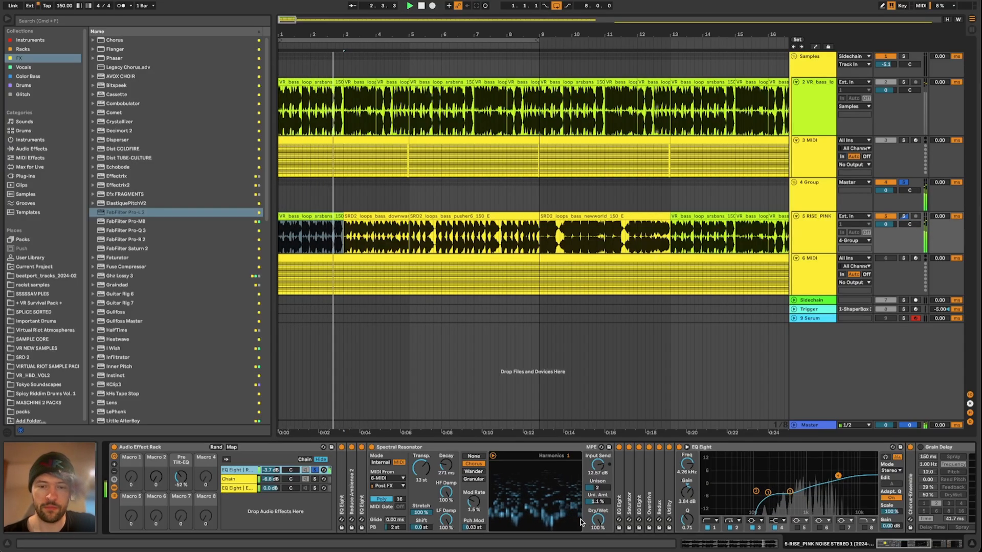
# Step: Deactivate every Arpeggiator chain except the first in the 6 MIDI track's MIDI Effect Rack
pyautogui.click(811, 281)
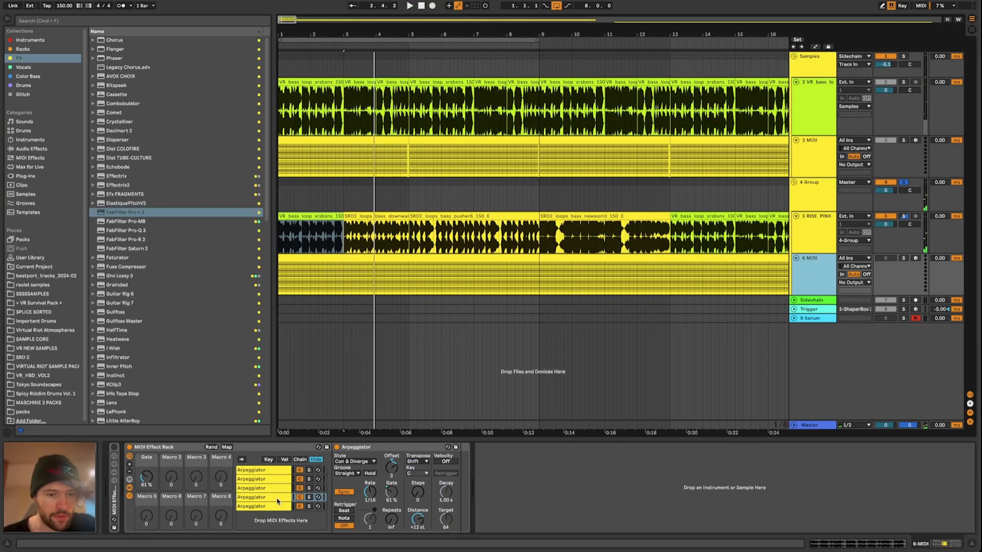
pyautogui.click(279, 480)
pyautogui.click(300, 479)
pyautogui.click(300, 488)
pyautogui.click(300, 497)
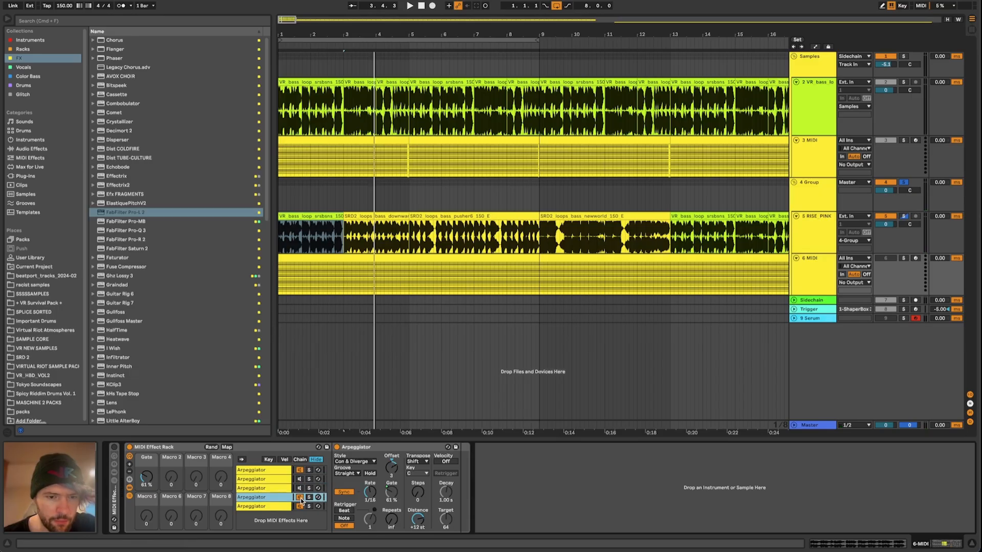
pyautogui.click(300, 506)
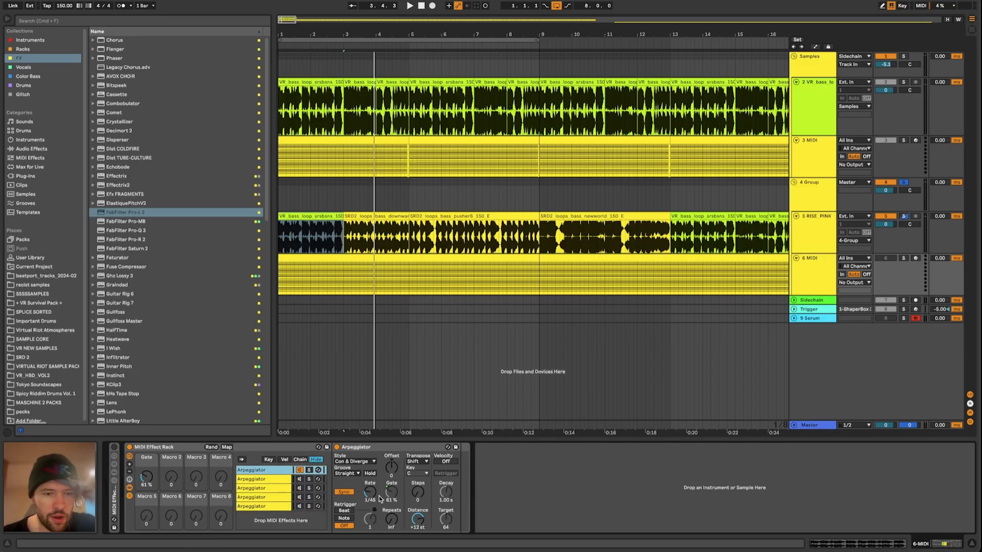
# Step: Display the remaining active Arpeggiator and raise the rack's Gate macro to 142 %
pyautogui.click(263, 479)
pyautogui.click(275, 471)
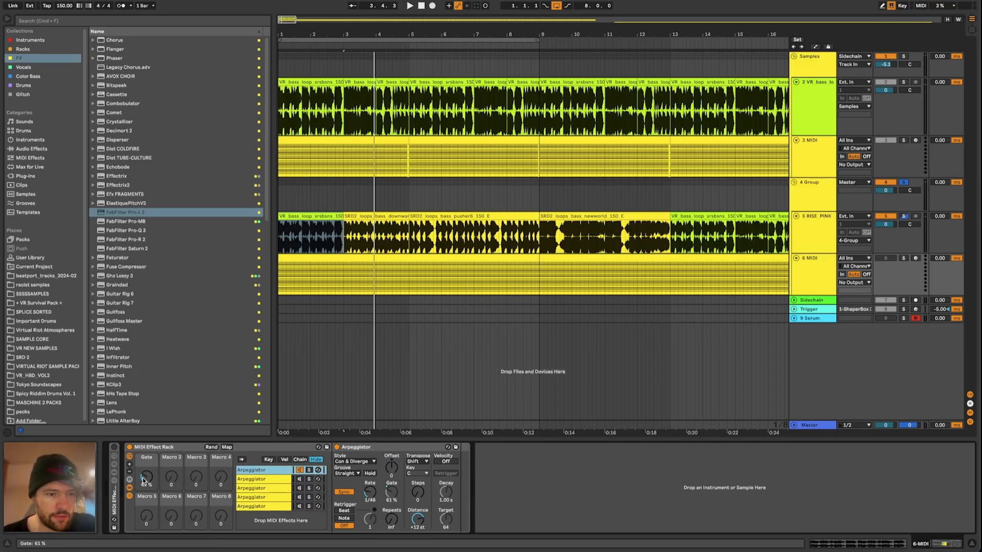
pyautogui.moveTo(144, 479); pyautogui.dragTo(144, 460)
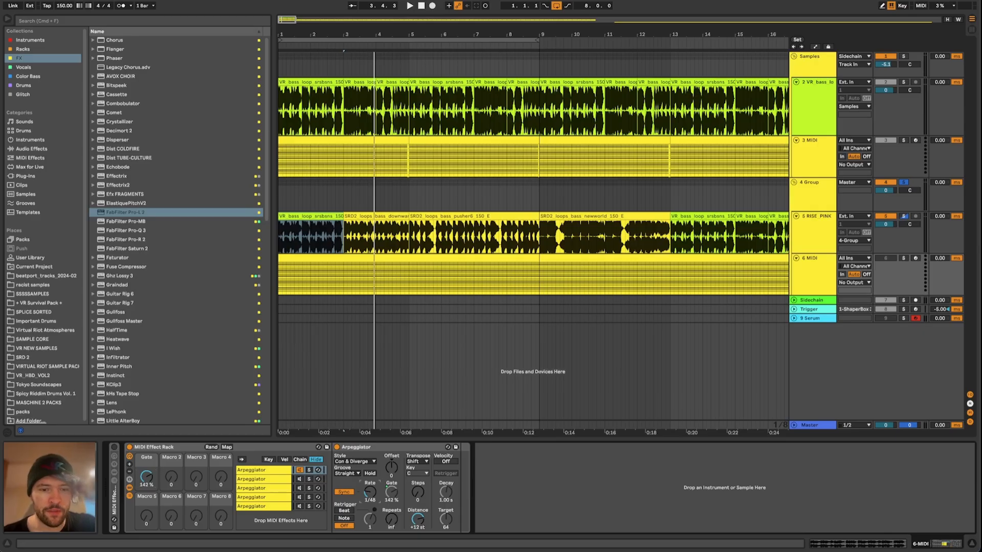
# Step: Play the soloed RISE PINK chain and watch how the Spectral Resonator responds to the single arpeggiator
pyautogui.click(808, 231)
pyautogui.press('space')
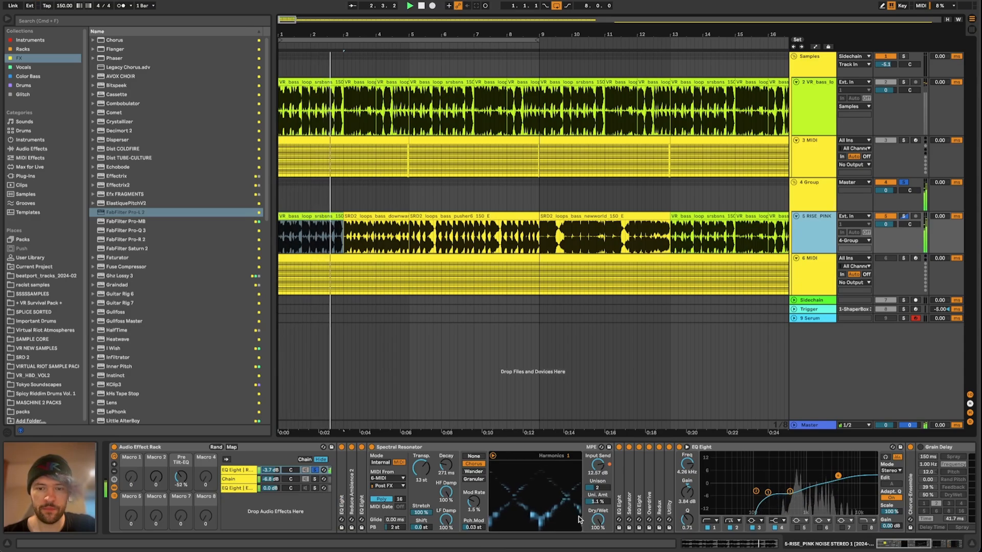
pyautogui.press('space')
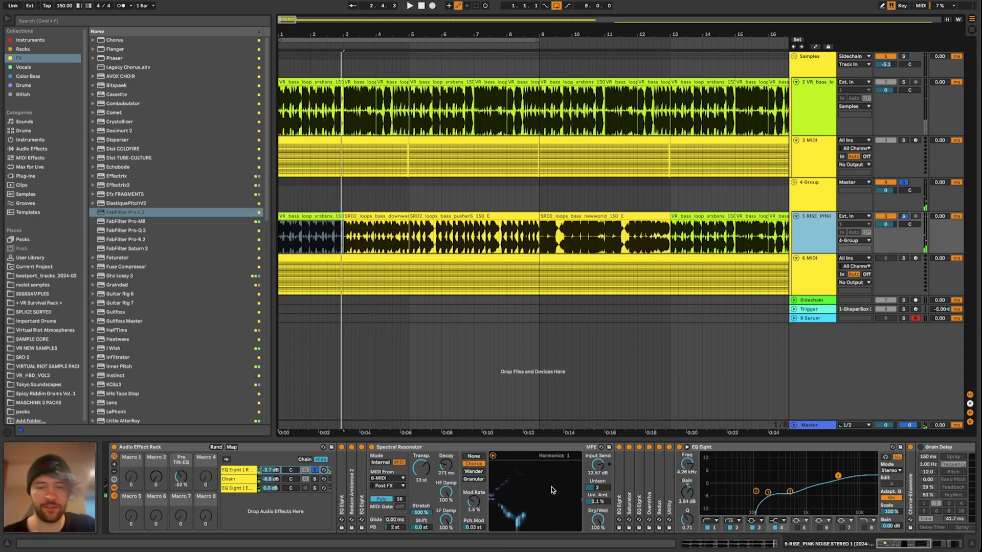
pyautogui.hscroll(1, 486, 508)
pyautogui.hscroll(-1, 460, 501)
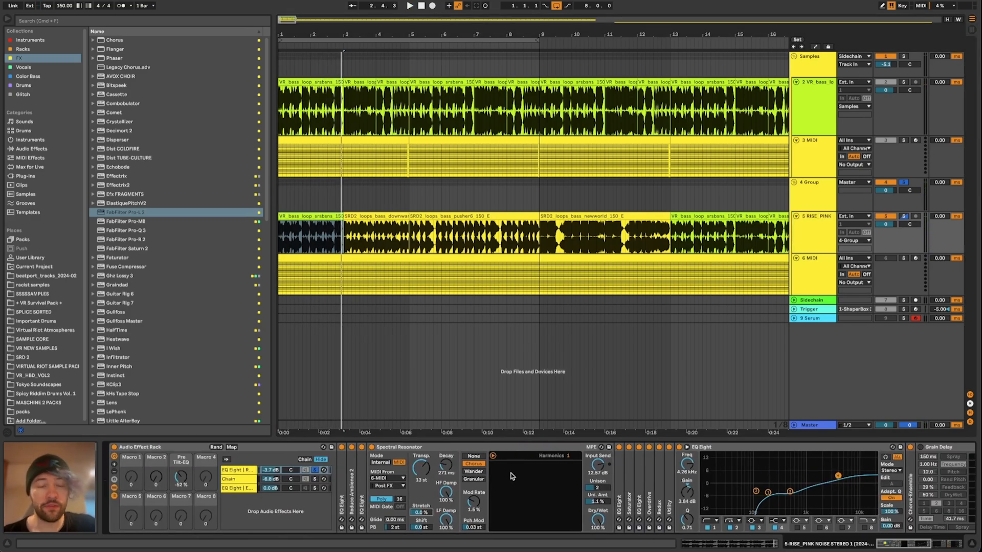
# Step: Unsolo the EQ Eight chain on RISE PINK and, during playback, set its volume to -1.2 dB and the second chain's to -9.3 dB
pyautogui.click(314, 470)
pyautogui.click(817, 102)
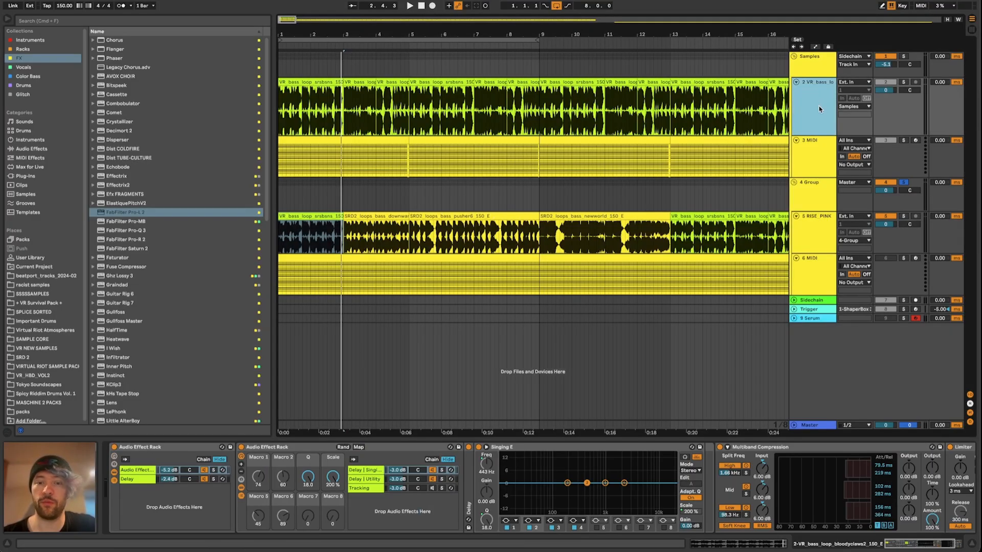
pyautogui.click(815, 207)
pyautogui.press('space')
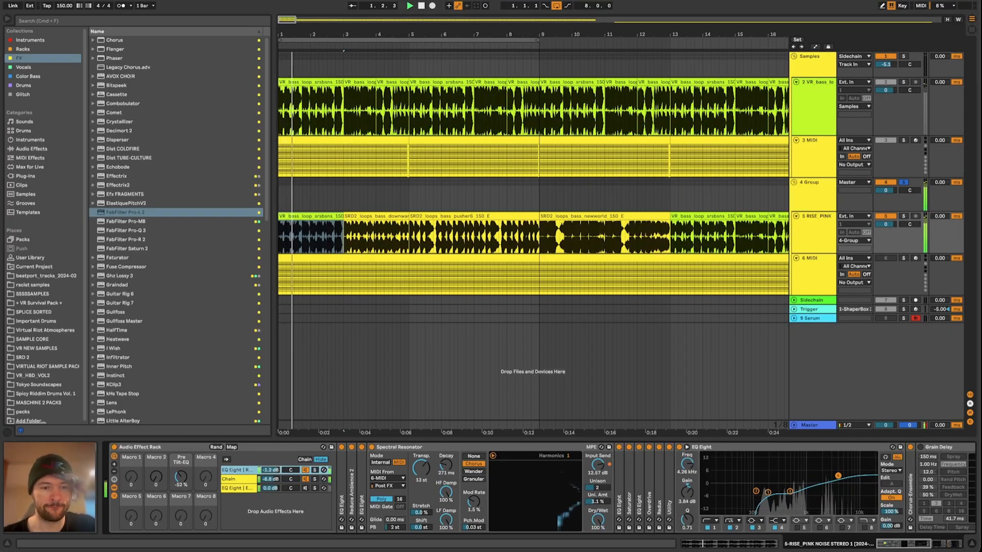
pyautogui.moveTo(276, 482); pyautogui.dragTo(276, 487)
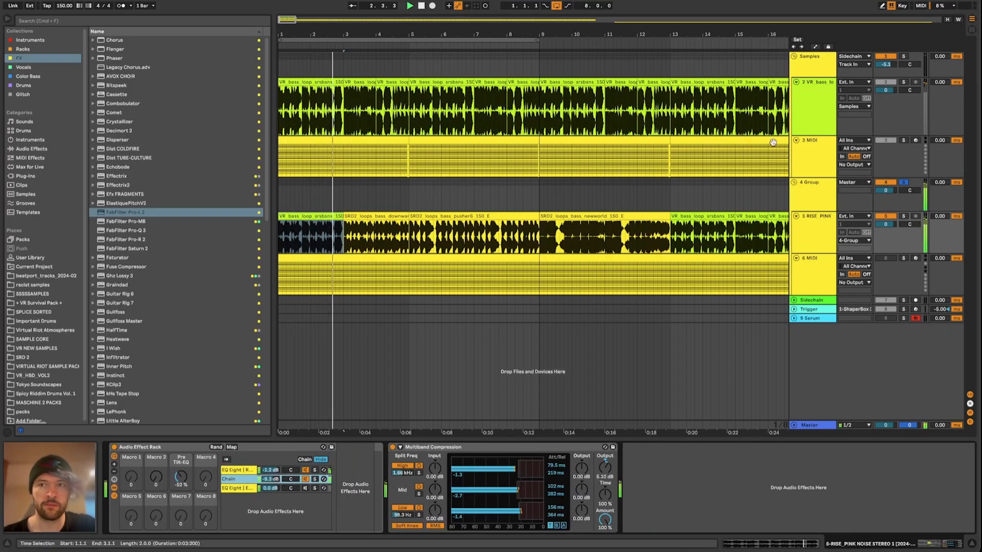
# Step: Solo the Samples group, play the loop for comparison, and display the bass loop track's racks
pyautogui.click(903, 56)
pyautogui.press('space')
pyautogui.press('space')
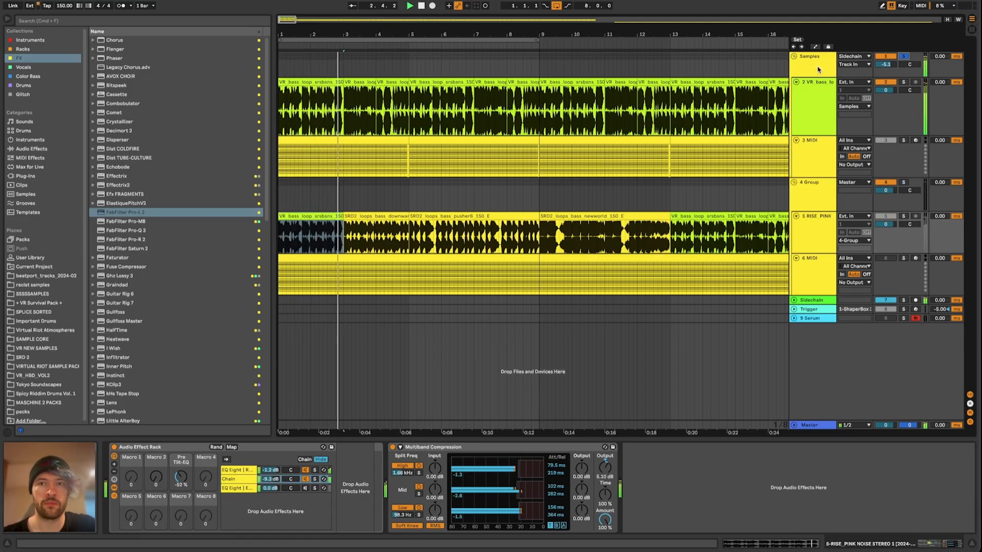
pyautogui.click(808, 124)
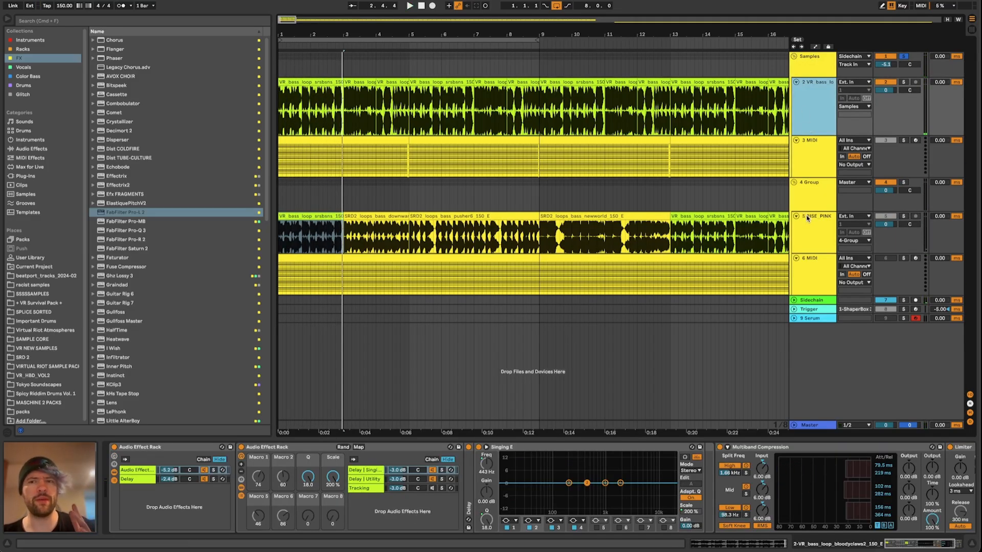
# Step: Review the devices in RISE PINK's first EQ Eight chain, from the Spectral Resonator onward, and play the loop
pyautogui.click(819, 236)
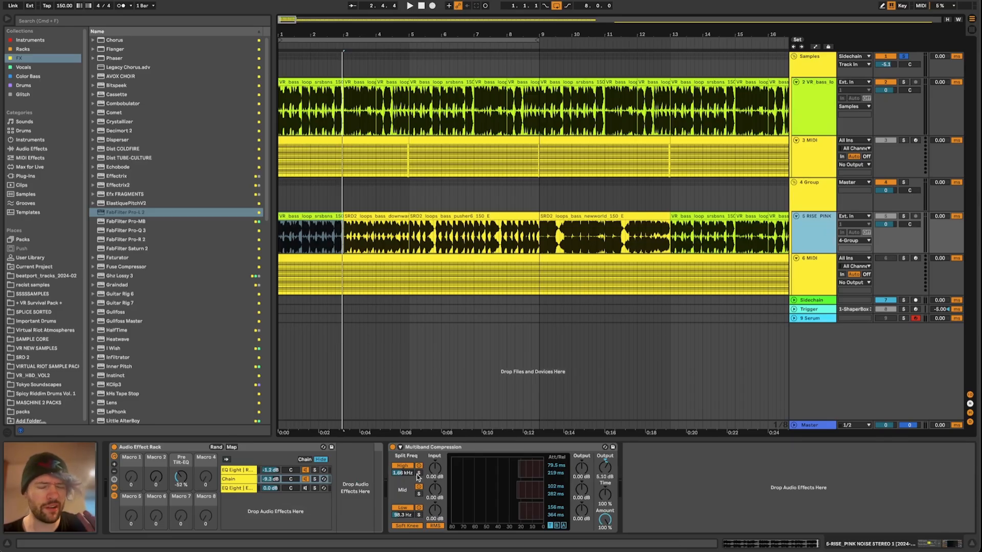
pyautogui.click(236, 470)
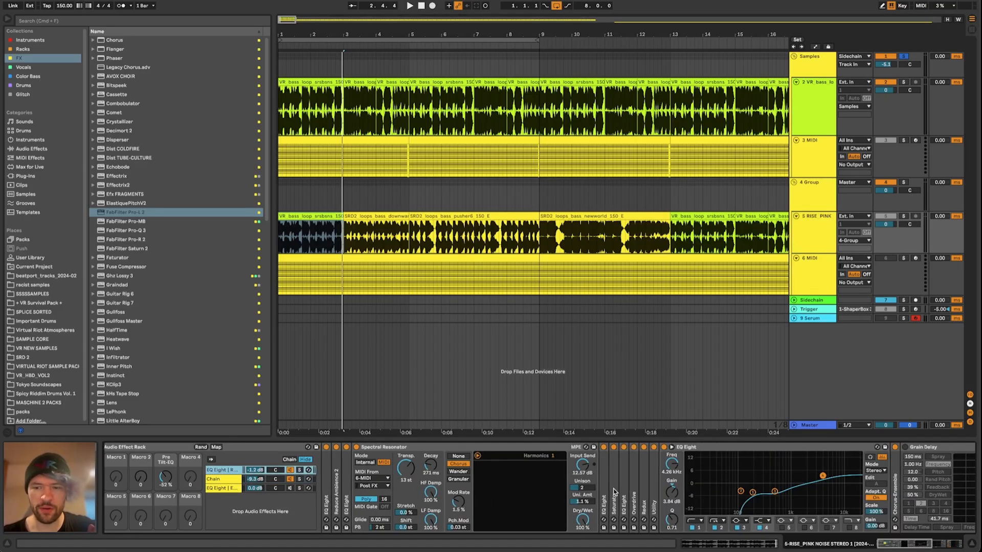
pyautogui.hscroll(5, 614, 491)
pyautogui.hscroll(-6, 613, 492)
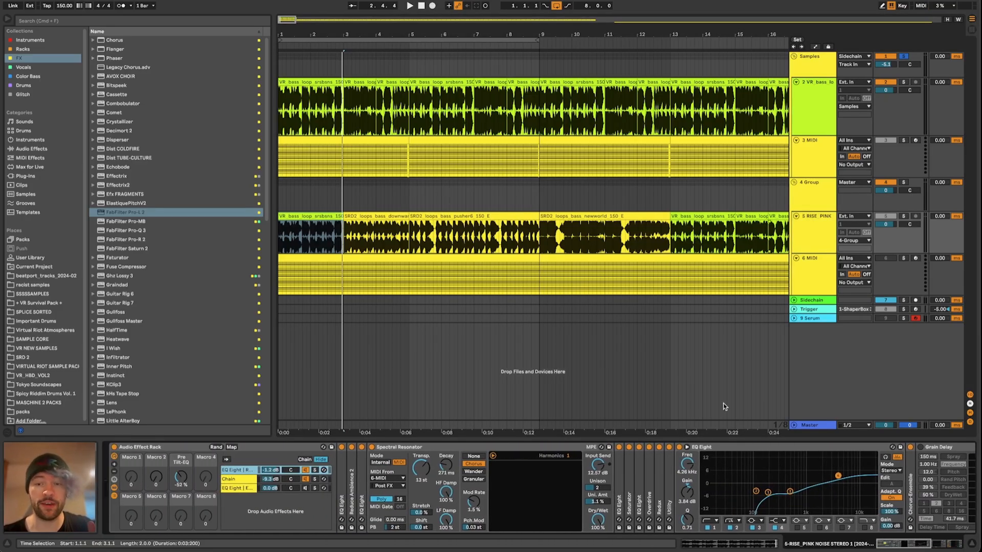
pyautogui.hscroll(3, 688, 486)
pyautogui.hscroll(-3, 688, 487)
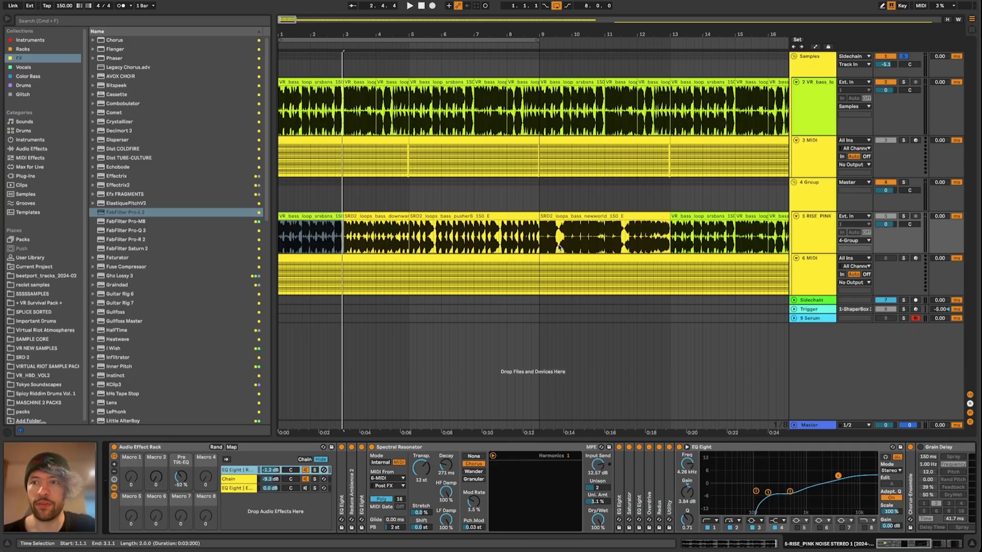
pyautogui.press('space')
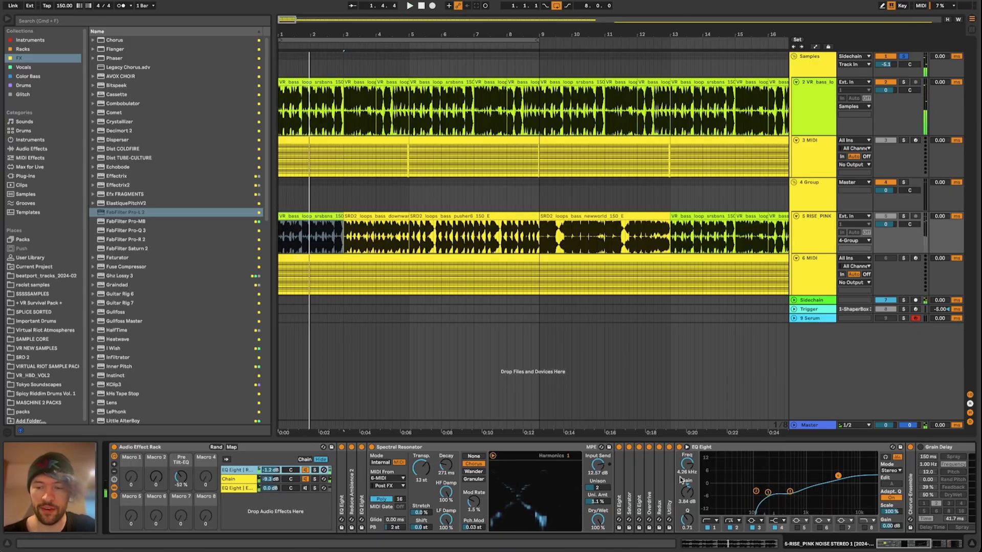
pyautogui.hscroll(8, 680, 480)
pyautogui.hscroll(-8, 680, 480)
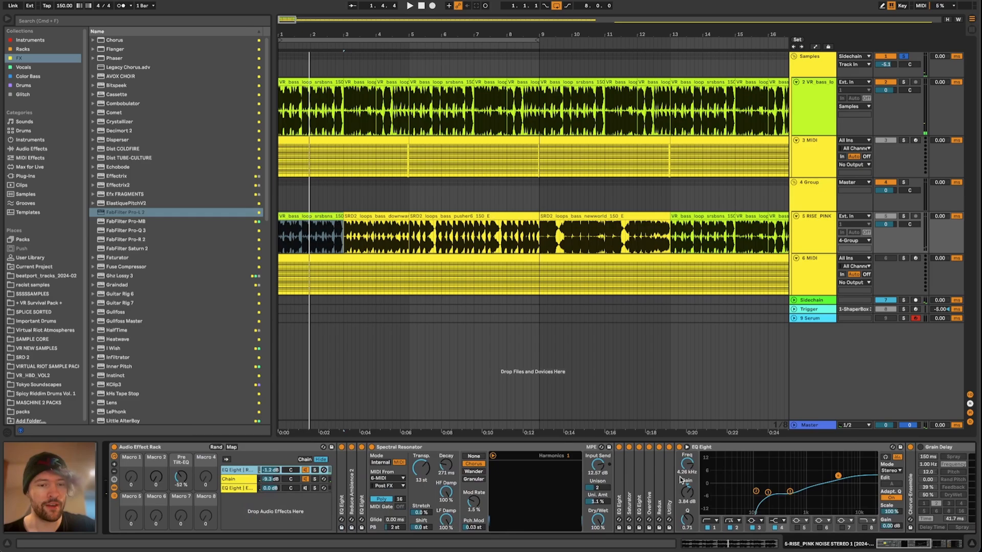
# Step: Solo the 4 Group and the first EQ Eight chain, and set the Spectral Resonator's Unison to 4 and Uni. Amt to 11 % between playbacks
pyautogui.click(315, 471)
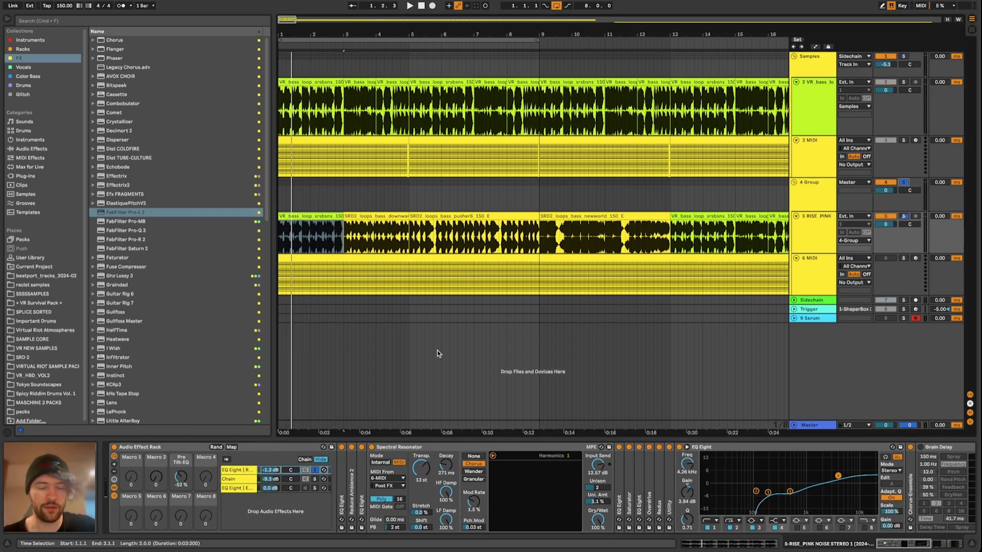
pyautogui.press('space')
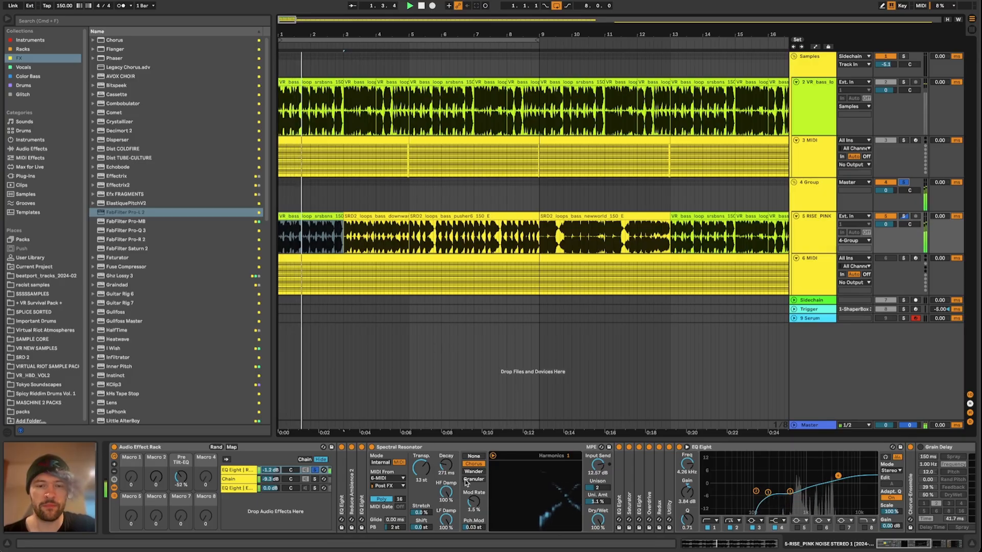
pyautogui.press('space')
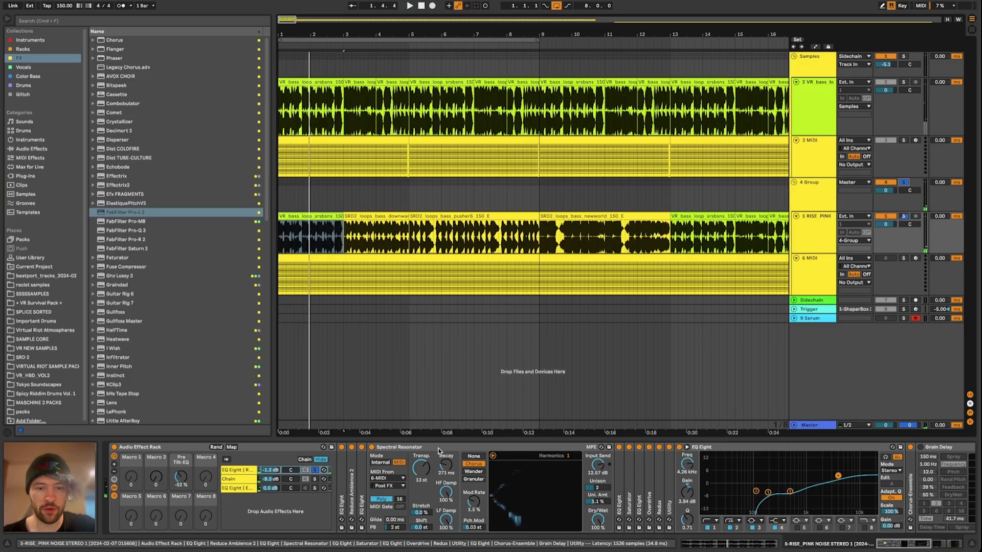
pyautogui.moveTo(596, 487); pyautogui.dragTo(596, 473)
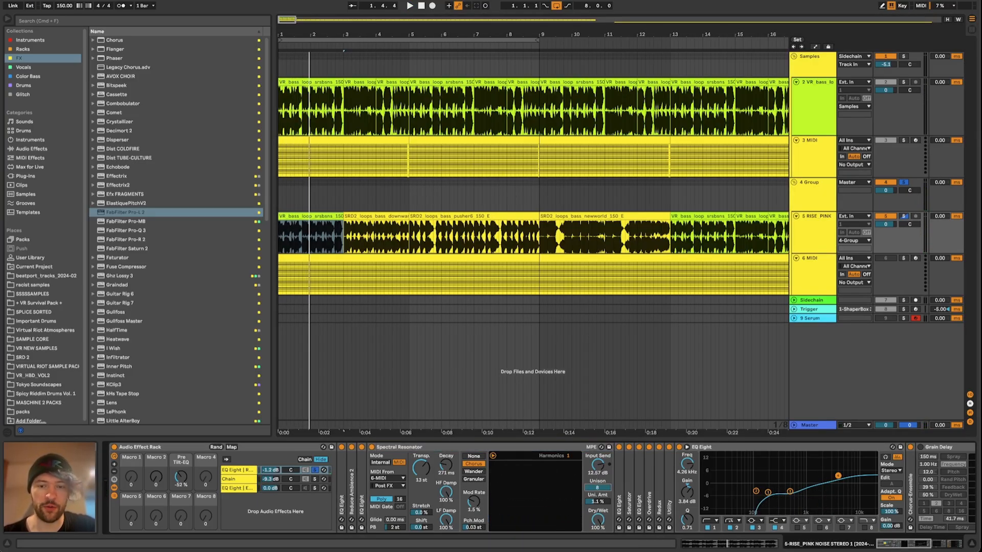
pyautogui.press('space')
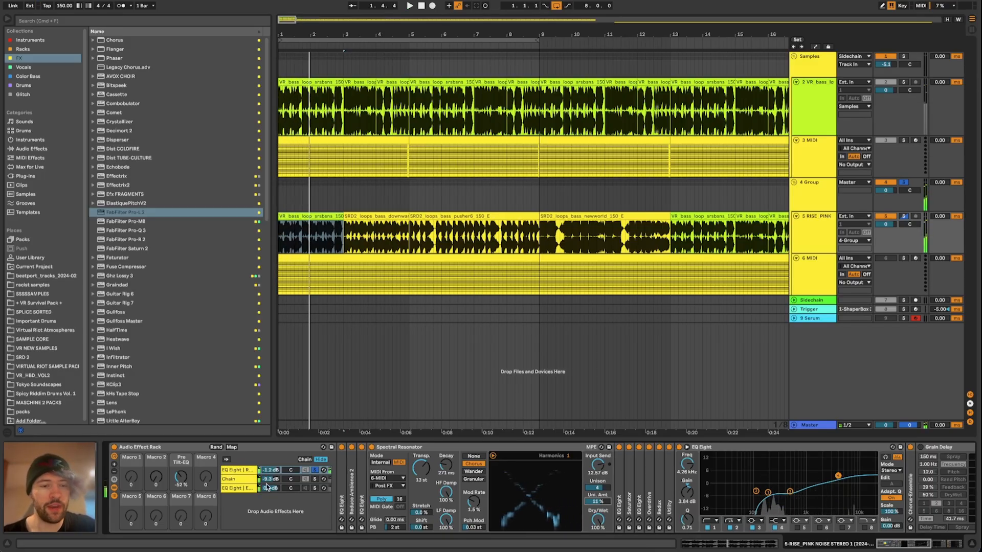
# Step: Raise the RISE PINK effect rack's Macro 2 to 127 and play the soloed chain
pyautogui.hscroll(3, 634, 493)
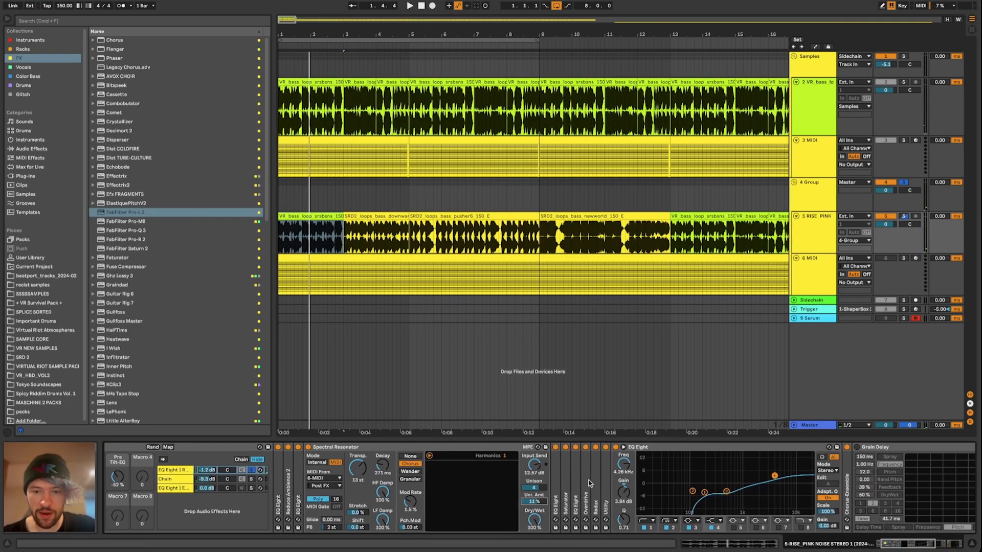
pyautogui.hscroll(-3, 588, 480)
pyautogui.moveTo(156, 477); pyautogui.dragTo(156, 462)
pyautogui.press('space')
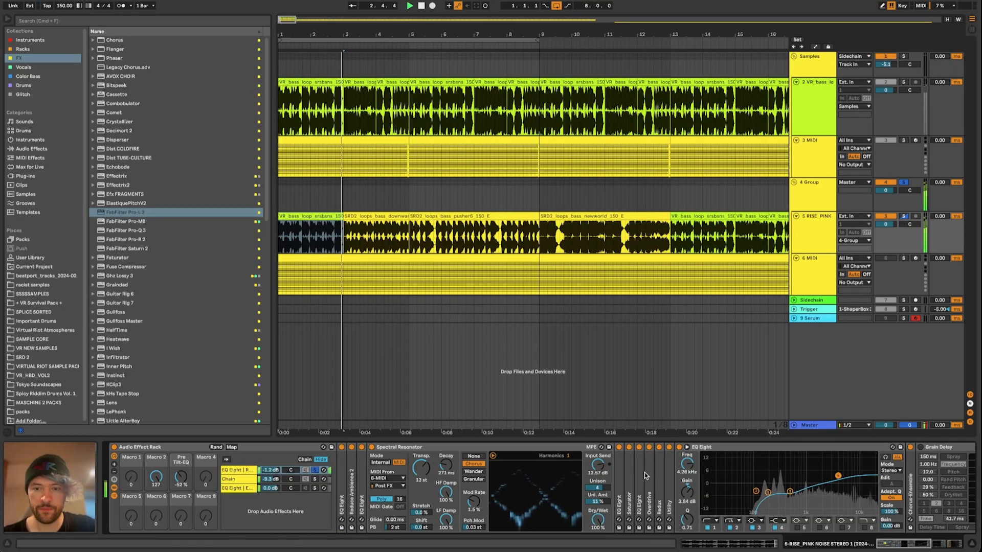
# Step: Unfold the Saturator, Overdrive and Redux after the Spectral Resonator and inspect them while playing the loop
pyautogui.doubleClick(644, 472)
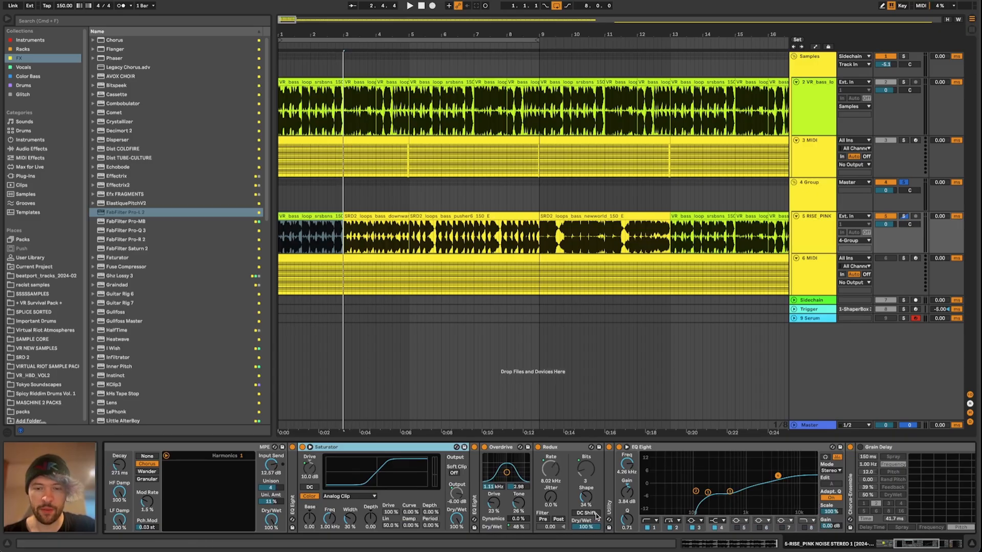
pyautogui.hscroll(8, 680, 493)
pyautogui.hscroll(-8, 680, 493)
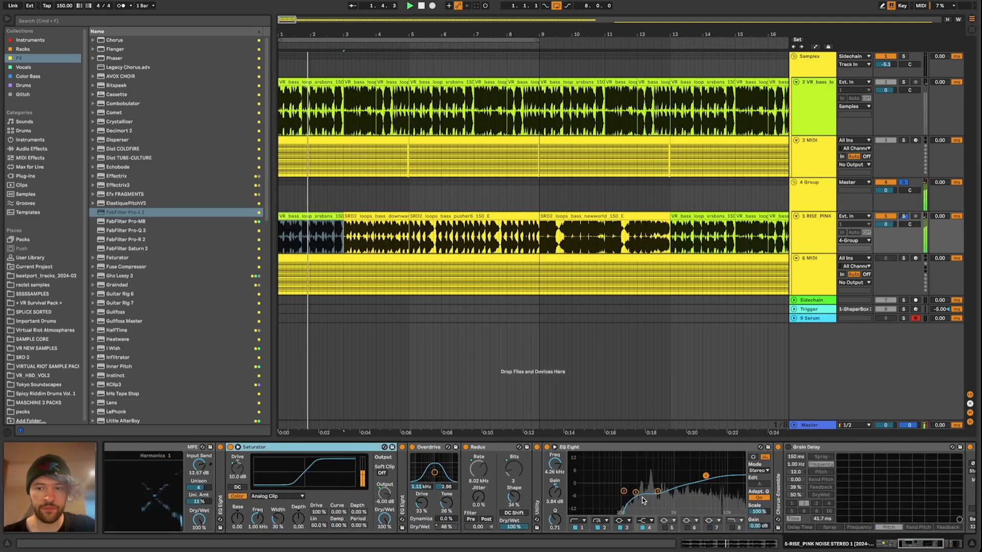
pyautogui.press('space')
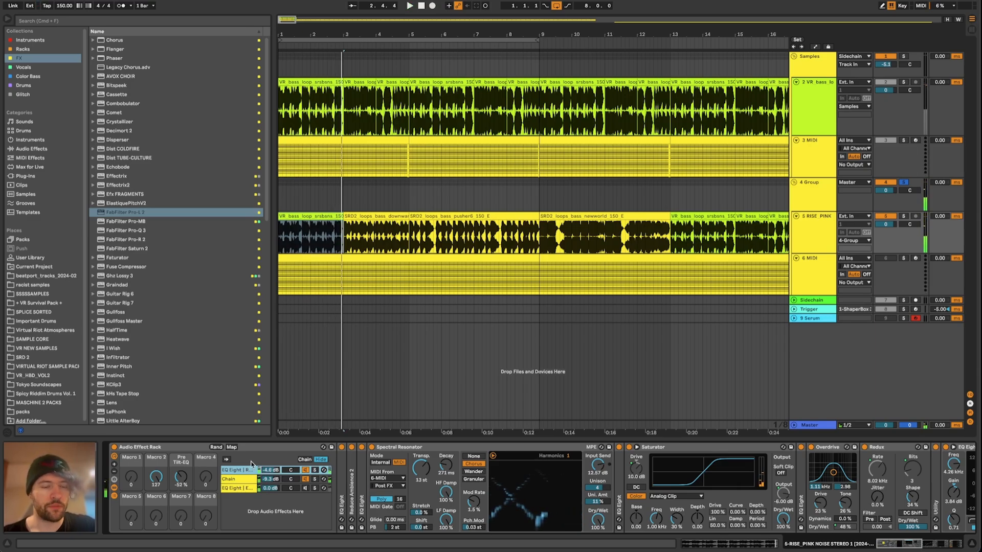
# Step: Solo the first EQ Eight chain again and review its devices through to the Utility
pyautogui.click(315, 470)
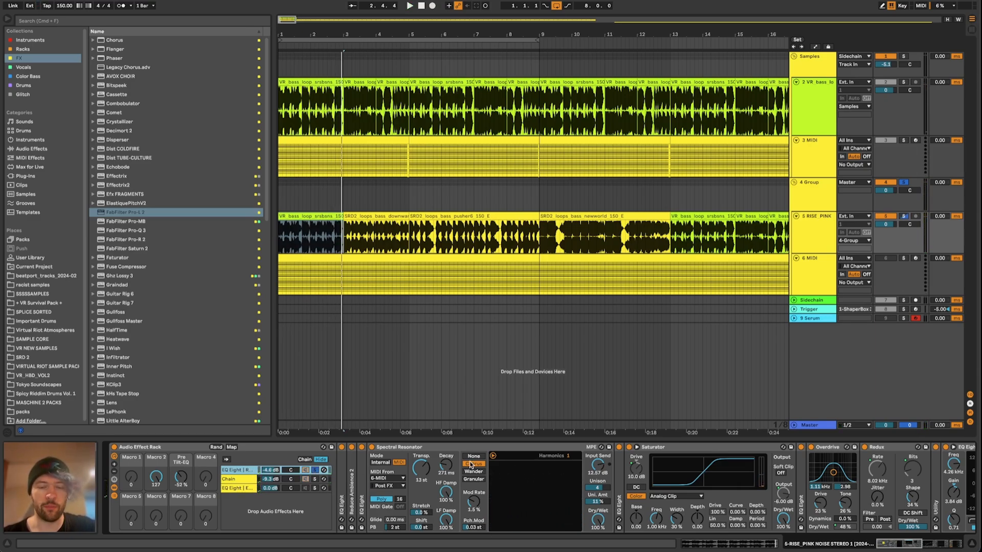
pyautogui.hscroll(5, 738, 467)
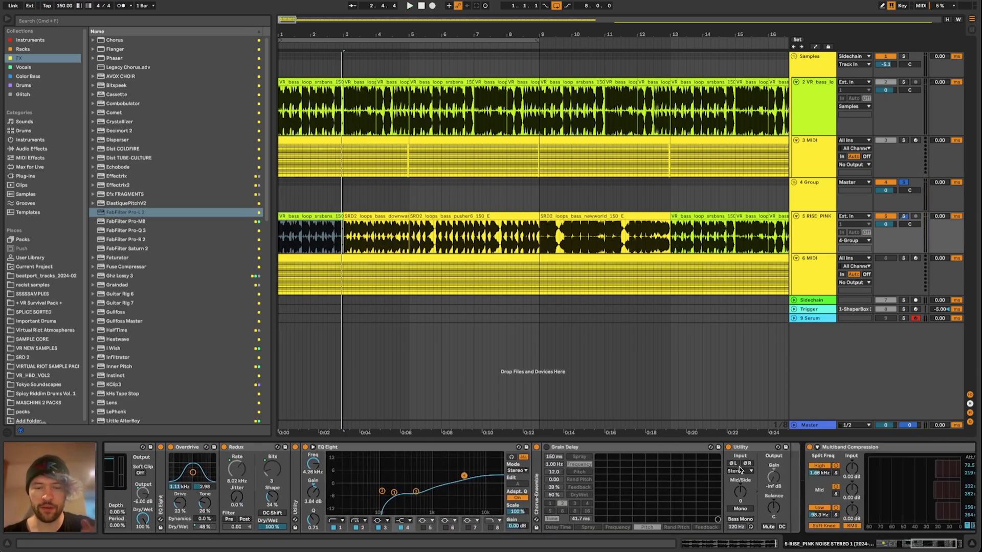
pyautogui.hscroll(-5, 738, 467)
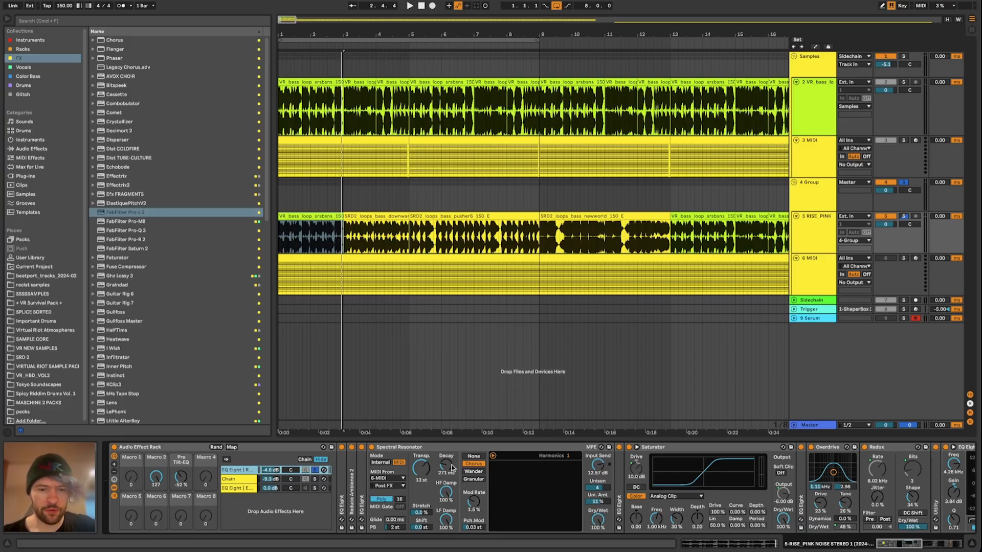
# Step: Set the Spectral Resonator's Decay to 10.3 s, lower the rack's Macro 2 to 0, and play the soloed chain
pyautogui.moveTo(447, 468); pyautogui.dragTo(447, 445)
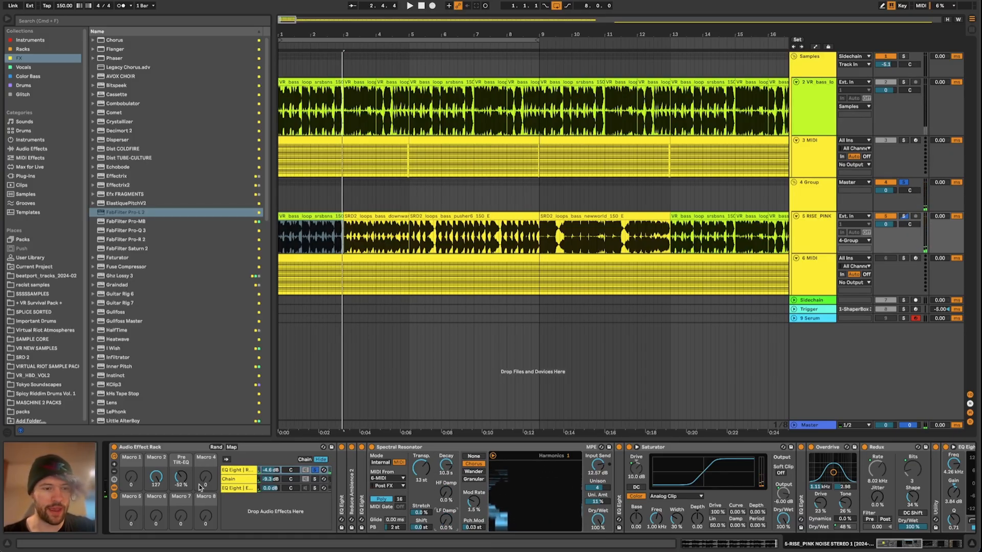
pyautogui.moveTo(156, 478); pyautogui.dragTo(156, 506)
pyautogui.press('space')
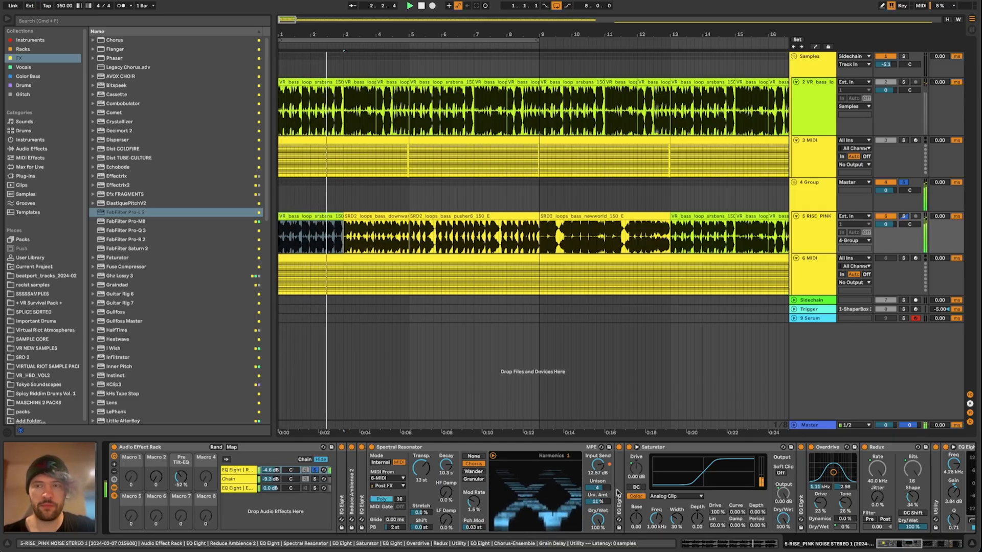
pyautogui.press('space')
pyautogui.press('space')
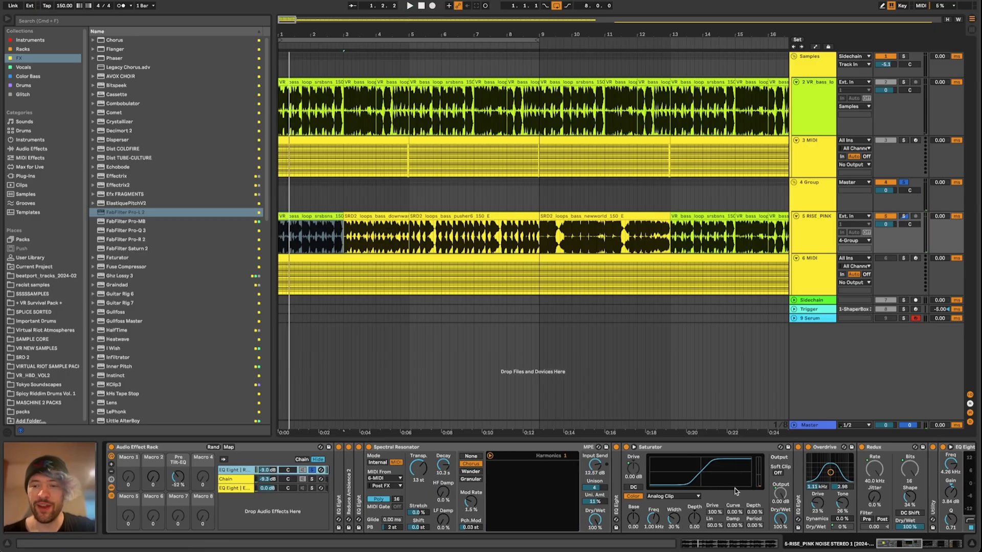
# Step: Unsolo the first EQ Eight chain and play the loop through the whole rack
pyautogui.click(314, 470)
pyautogui.press('space')
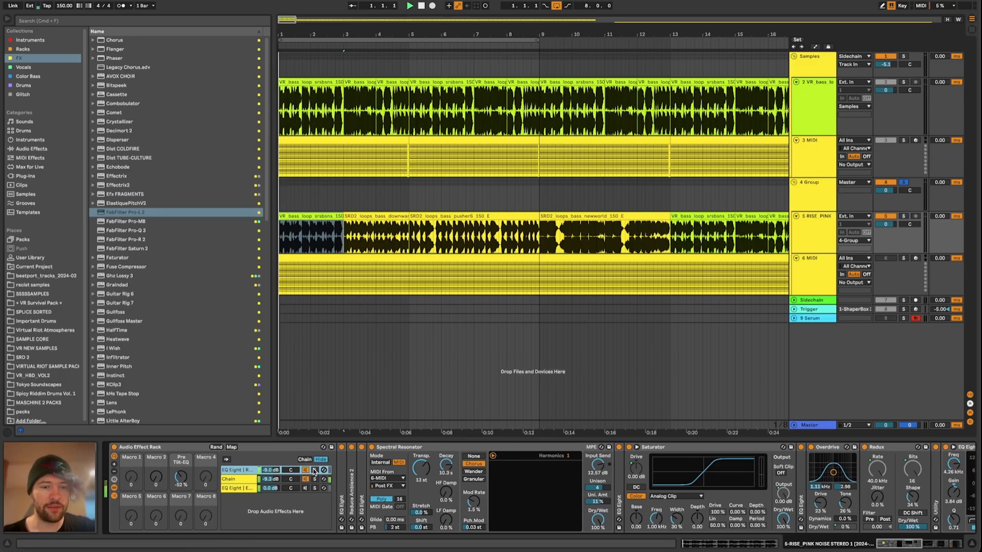
pyautogui.press('space')
# Step: Inspect the middle chain and the last chain's EQ Eight and the Envelope Follower's Gain mapping
pyautogui.click(255, 479)
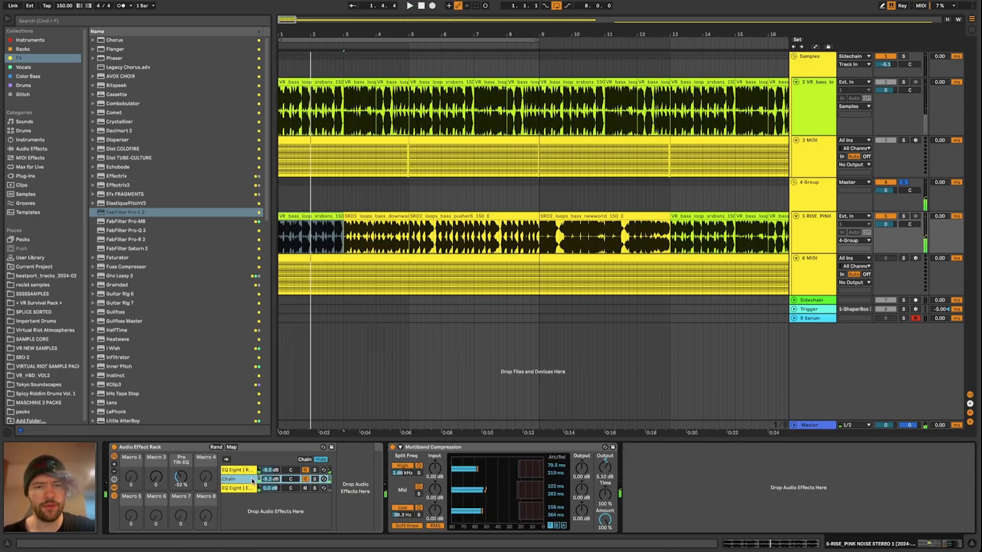
pyautogui.click(263, 488)
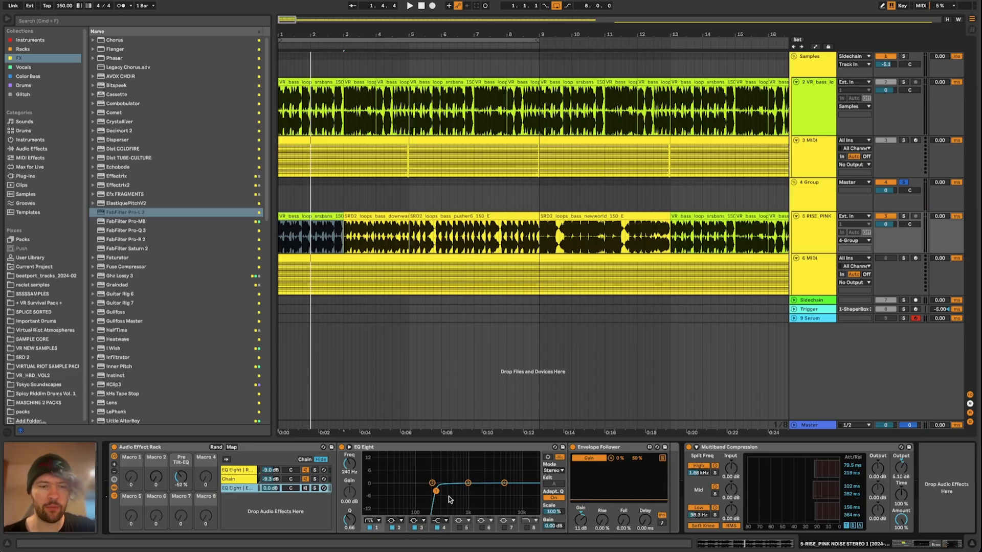
pyautogui.click(304, 488)
pyautogui.click(474, 448)
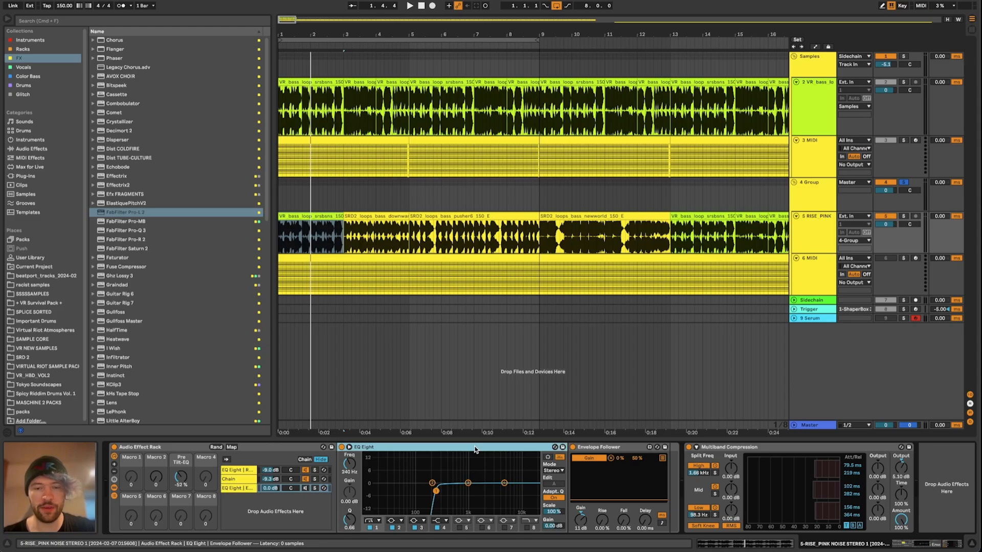
pyautogui.click(610, 448)
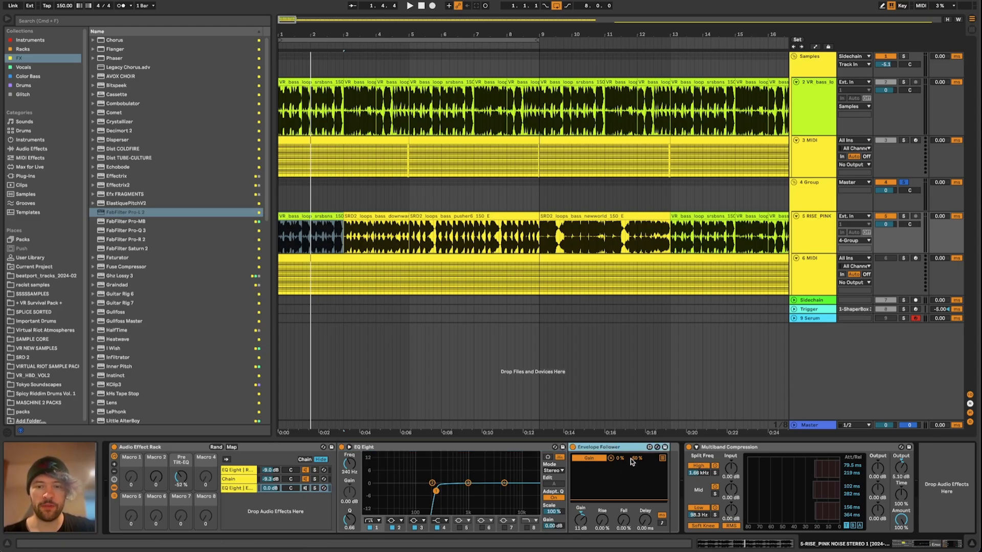
pyautogui.click(620, 459)
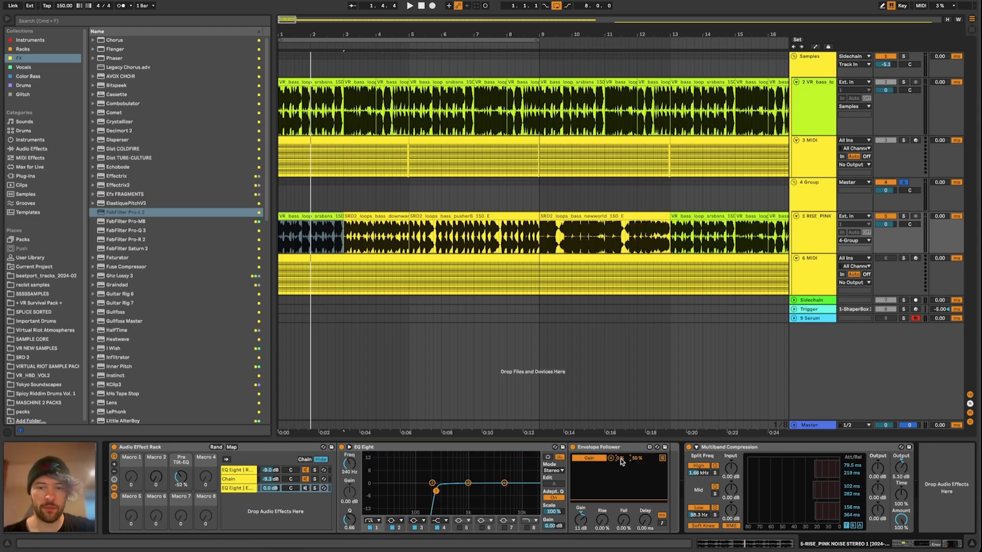
# Step: Examine the Utility's Gain at the end of the first EQ Eight chain while playing the loop
pyautogui.click(237, 469)
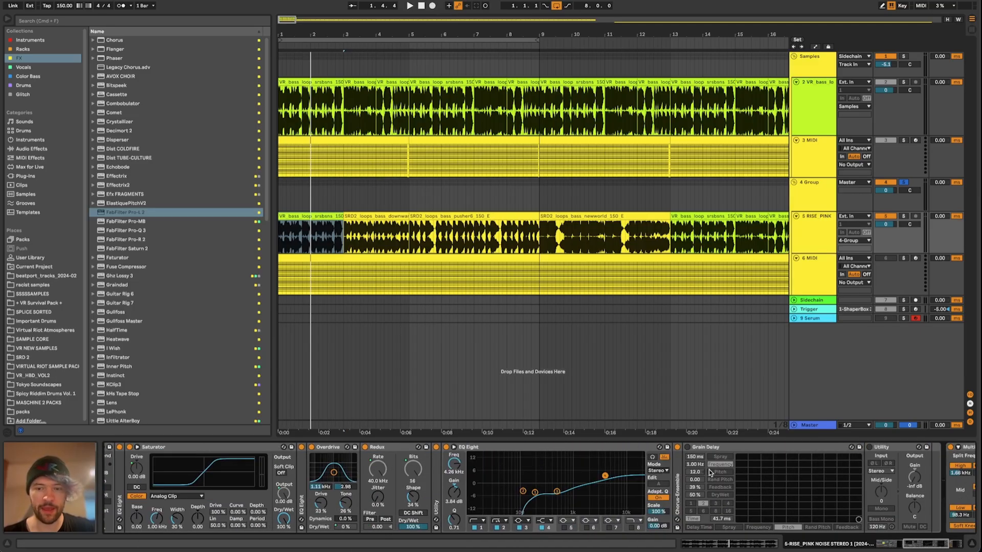
pyautogui.click(904, 463)
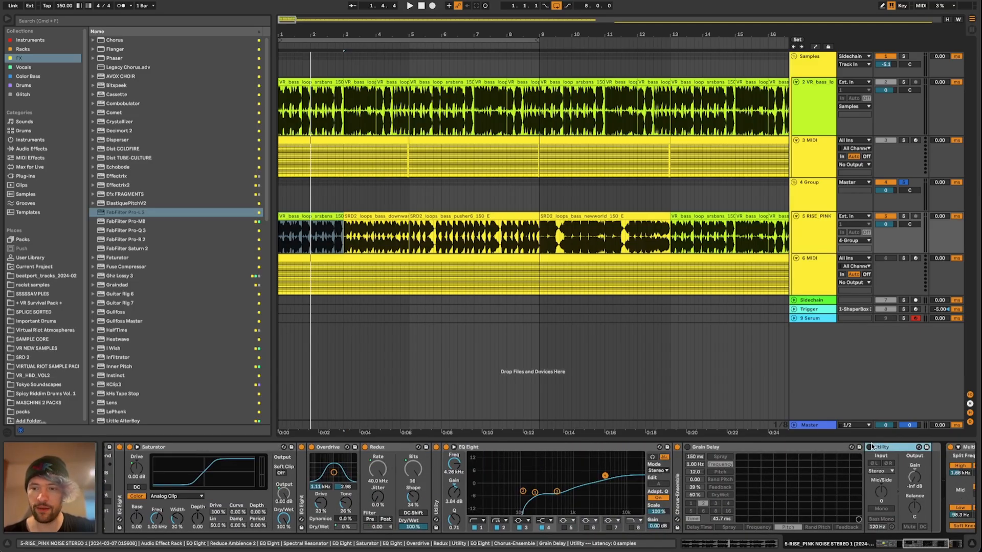
pyautogui.press('space')
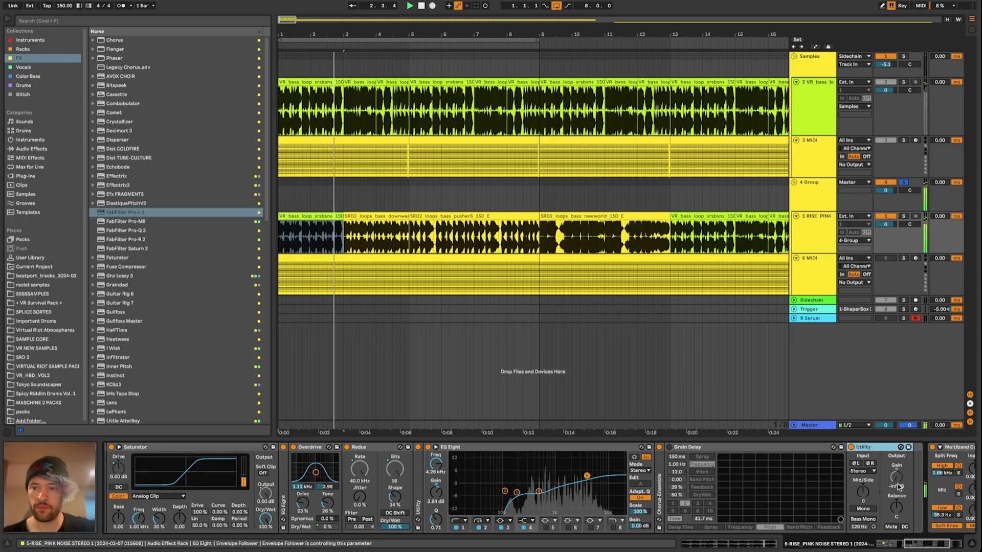
pyautogui.press('space')
pyautogui.hscroll(-10, 898, 486)
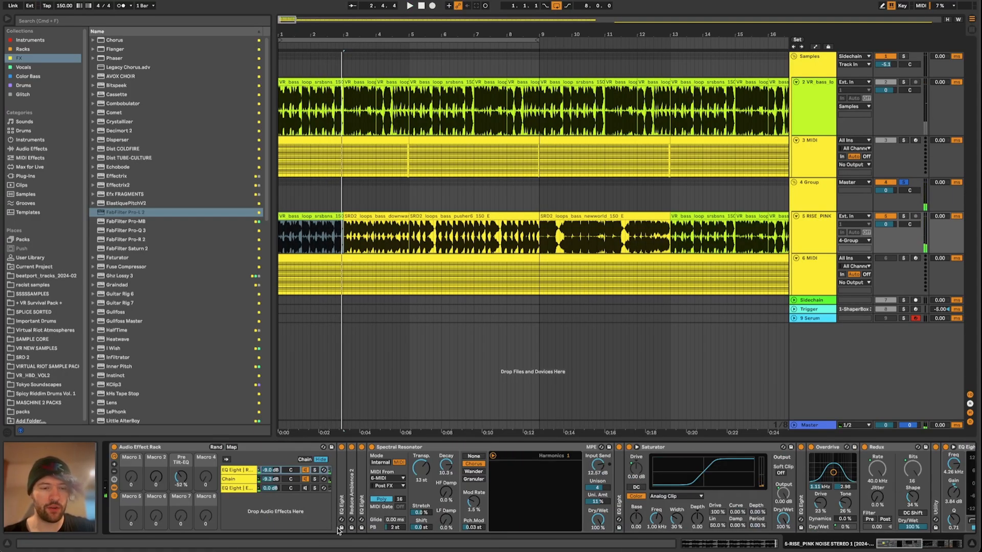
# Step: Compare the devices of the last EQ Eight chain with those of the Spectral Resonator chain
pyautogui.click(243, 489)
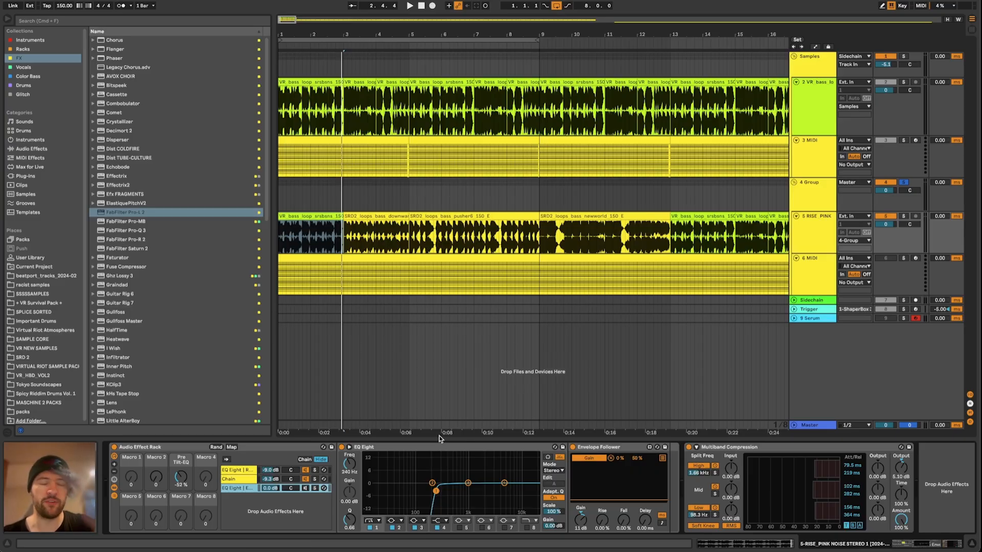
pyautogui.click(244, 471)
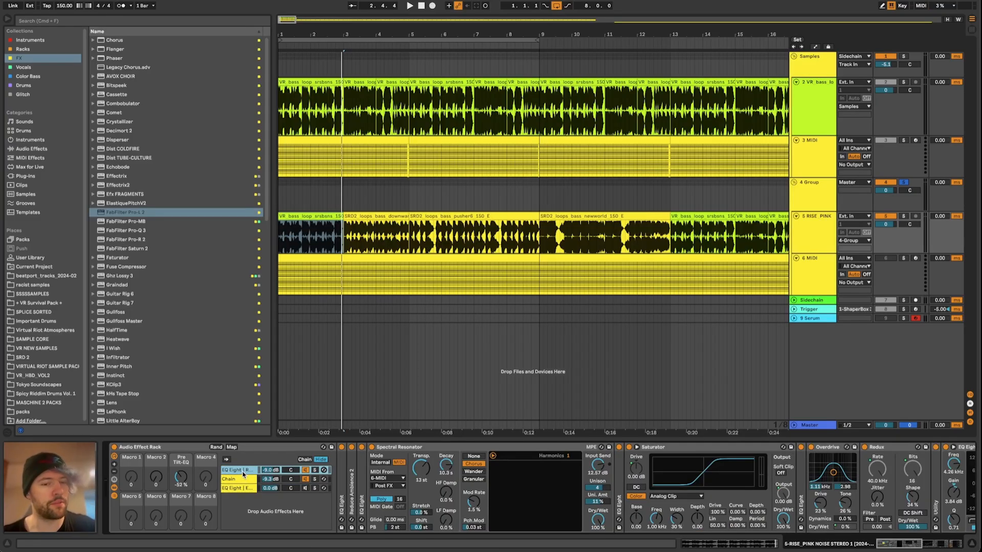
pyautogui.click(239, 488)
pyautogui.click(243, 470)
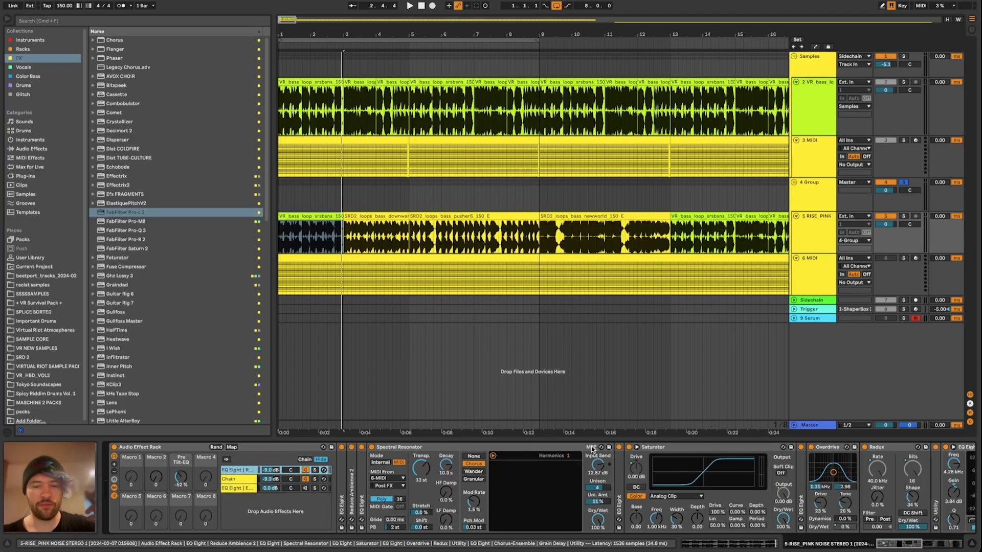
pyautogui.hscroll(5, 670, 486)
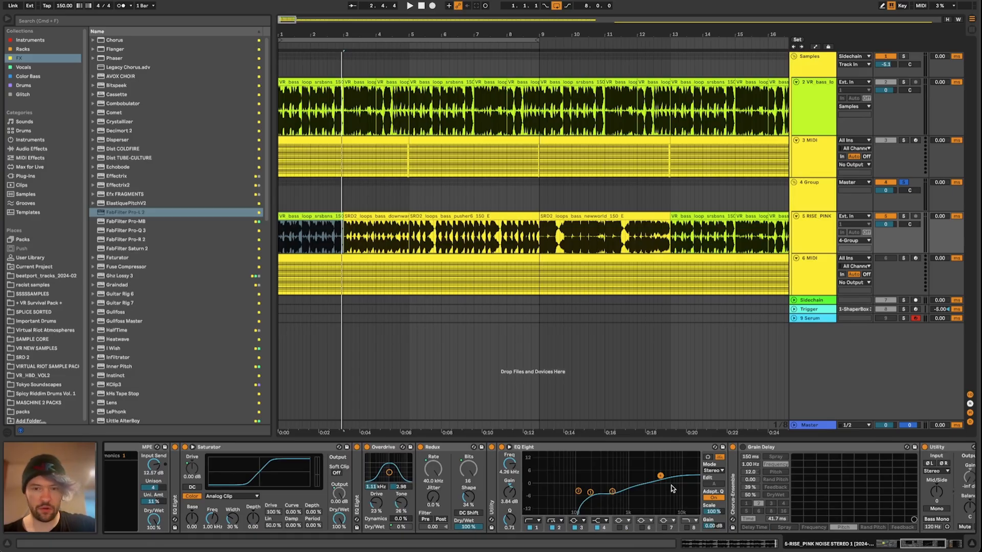
pyautogui.hscroll(-8, 616, 478)
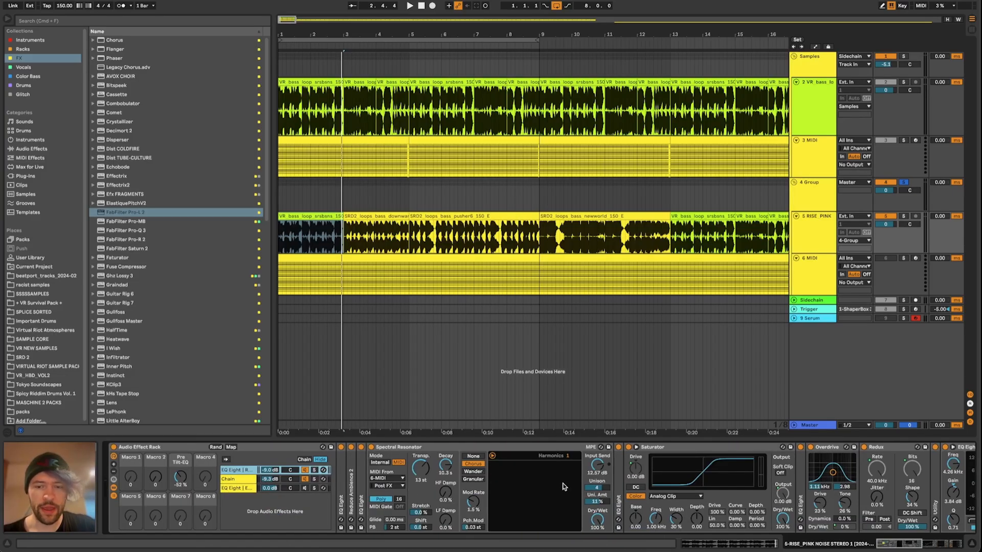
# Step: Review how the first chain's Utility relates to the Envelope Follower in the last EQ Eight chain
pyautogui.hscroll(8, 563, 484)
pyautogui.hscroll(6, 564, 486)
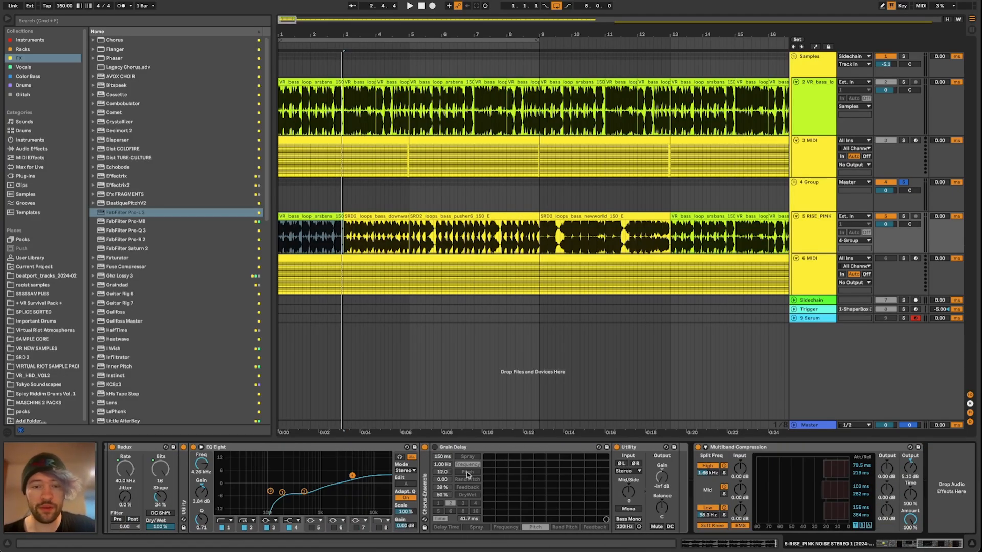
pyautogui.hscroll(-1, 467, 475)
pyautogui.click(652, 462)
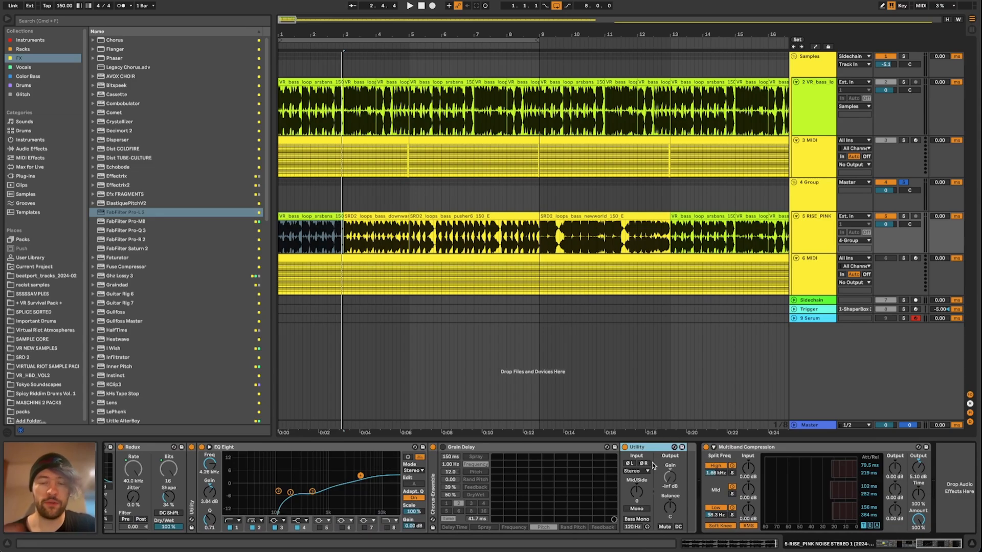
pyautogui.hscroll(-1, 645, 457)
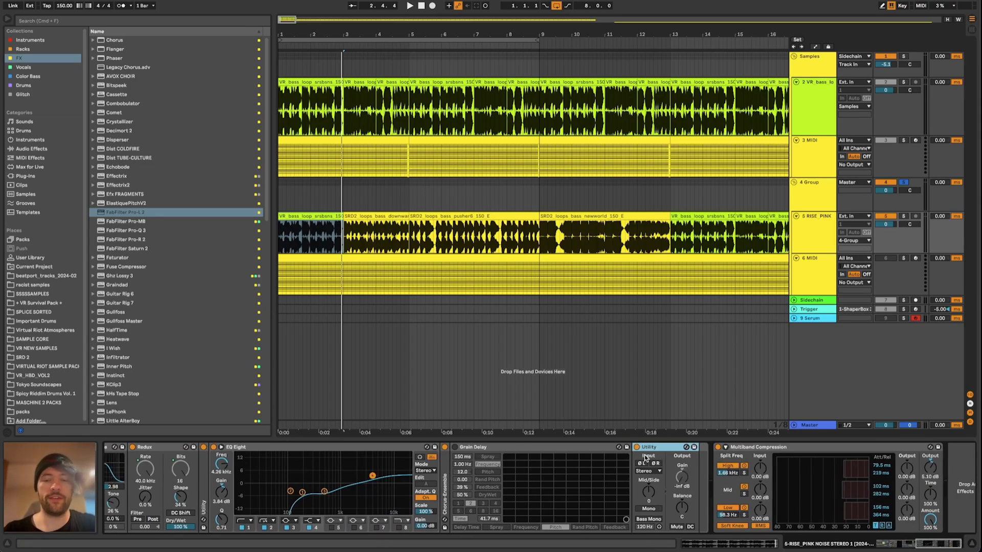
pyautogui.hscroll(-1, 645, 458)
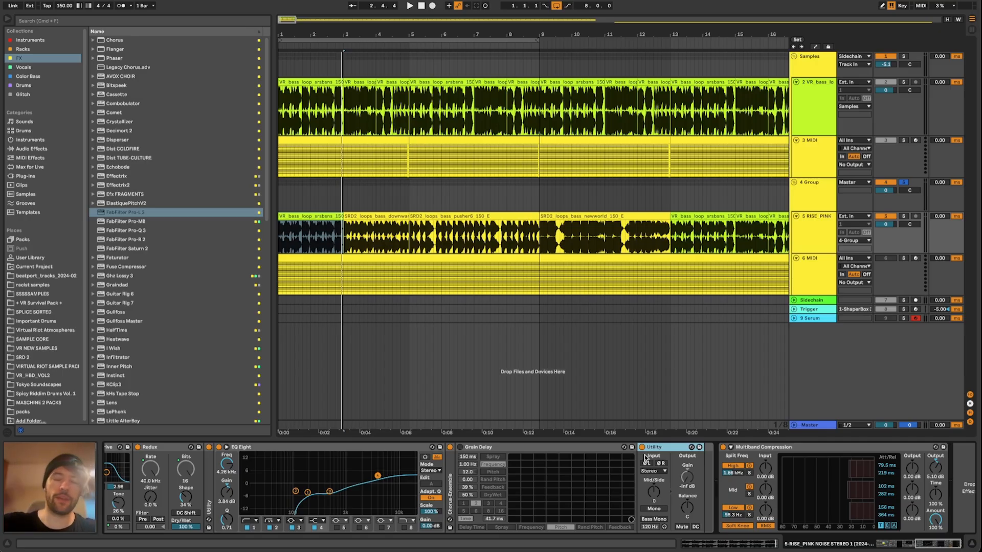
pyautogui.hscroll(-15, 645, 458)
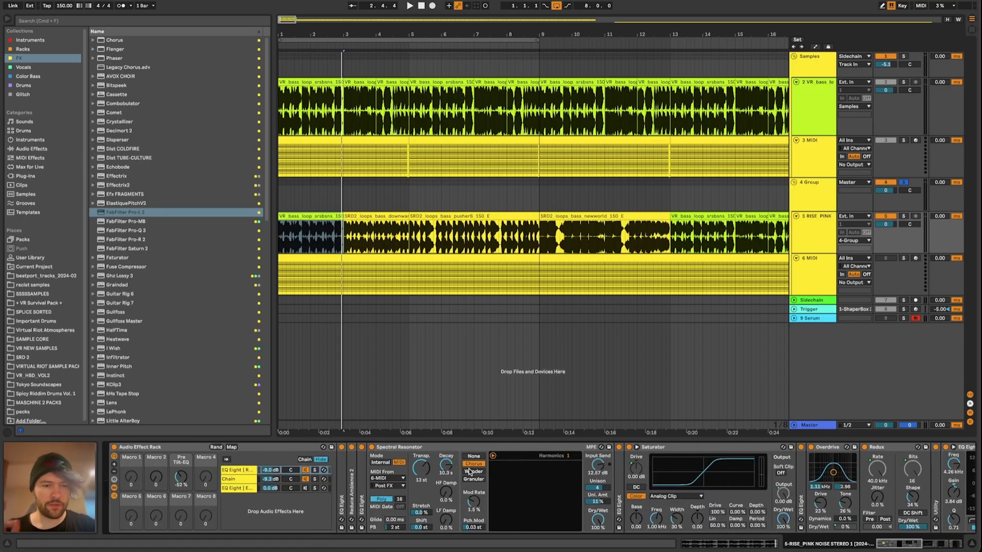
pyautogui.click(255, 487)
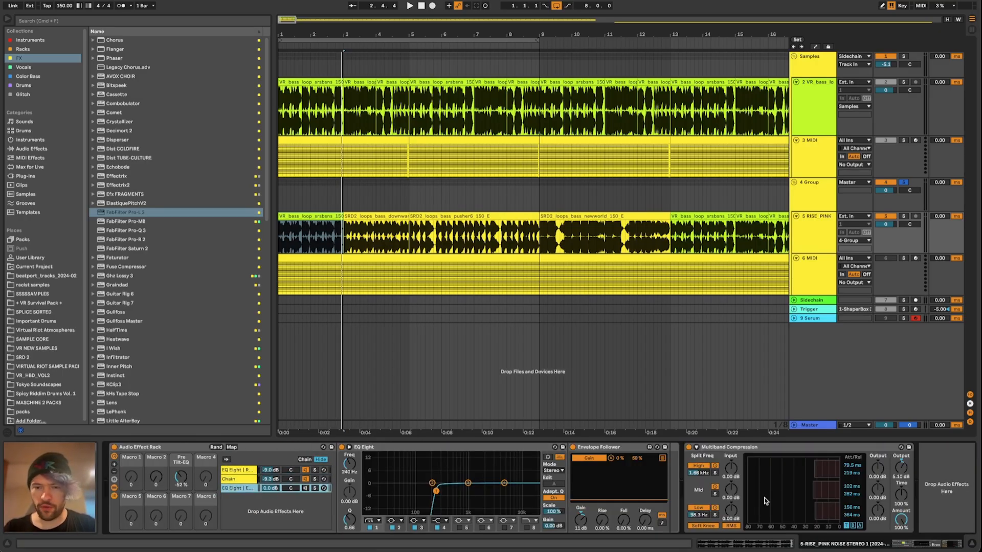
pyautogui.moveTo(596, 516); pyautogui.dragTo(597, 506)
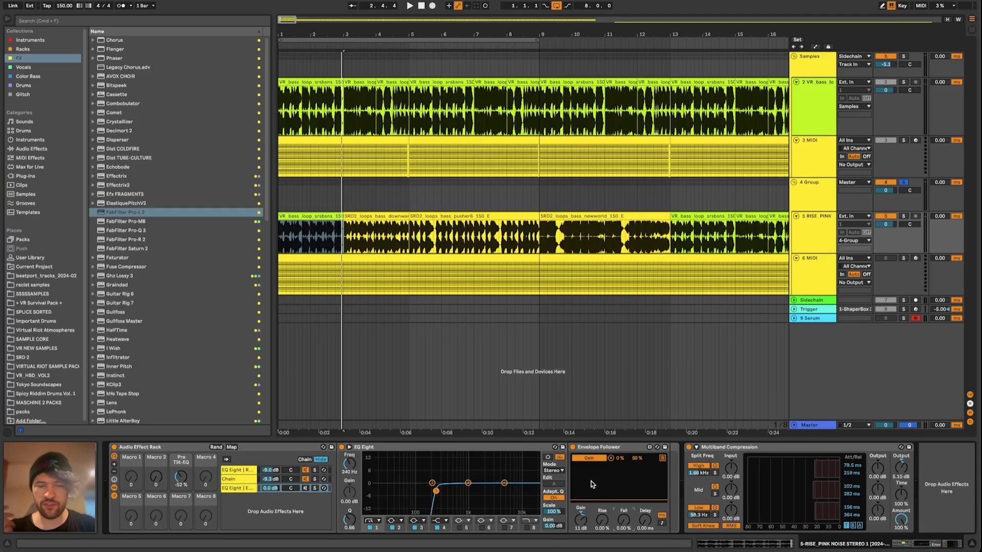
# Step: Turn on the Grain Delay and turn off the Utility in the first EQ Eight chain
pyautogui.click(248, 470)
pyautogui.hscroll(15, 922, 513)
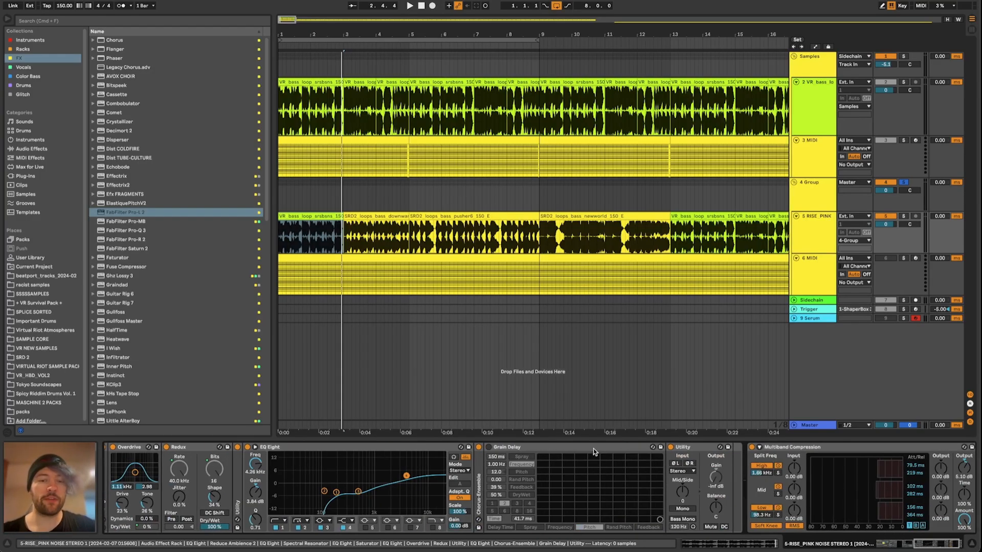
pyautogui.click(532, 449)
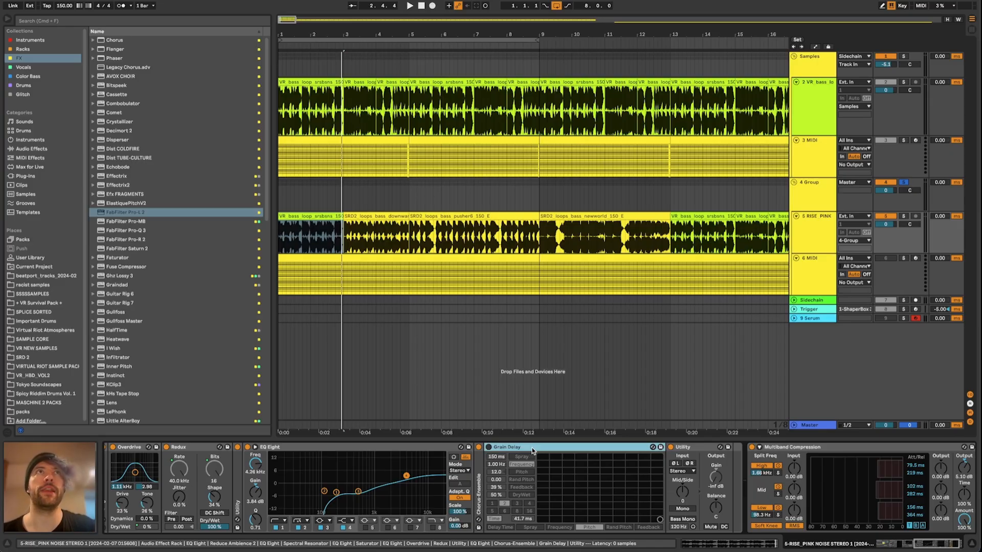
pyautogui.click(488, 448)
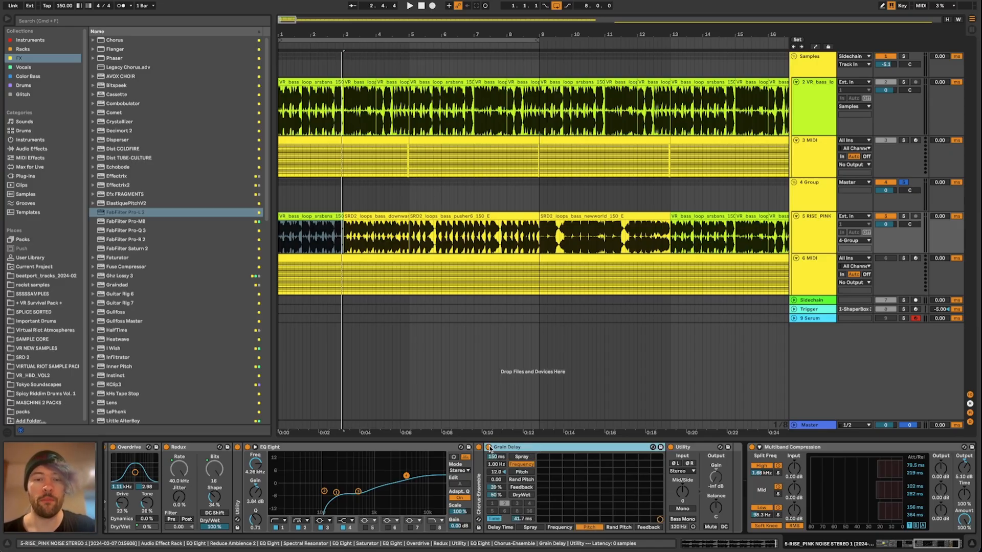
pyautogui.click(670, 447)
pyautogui.hscroll(-5, 522, 506)
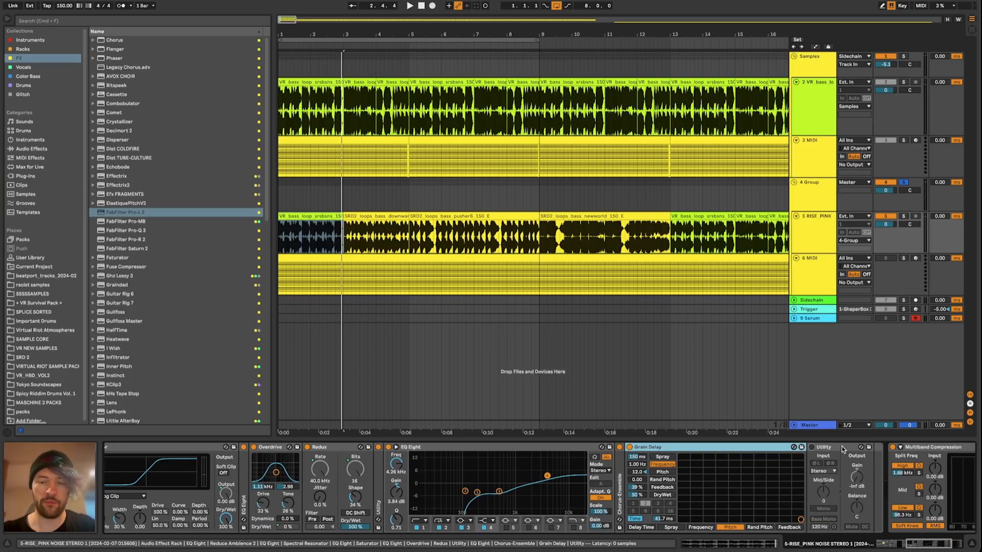
pyautogui.hscroll(-10, 686, 447)
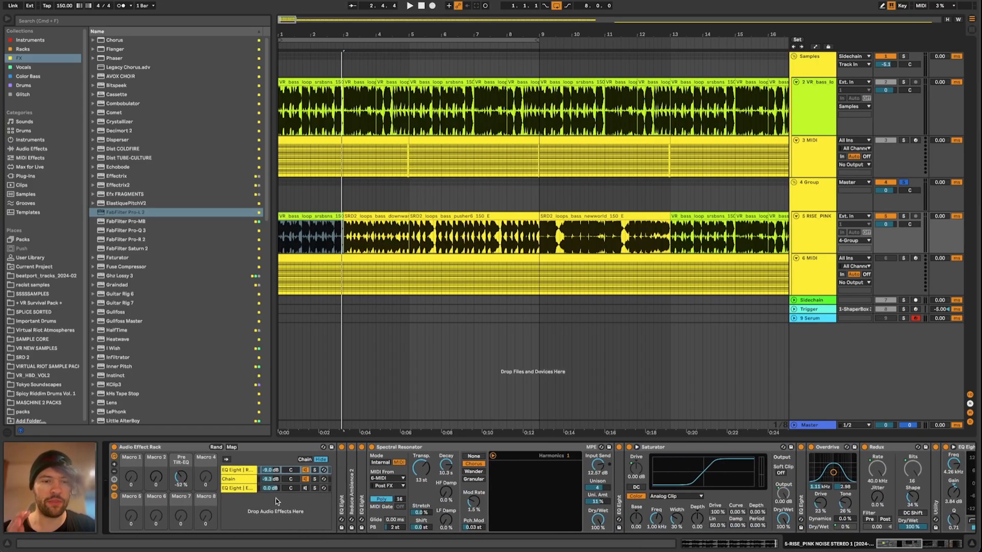
# Step: Solo the first EQ Eight chain and play it with the Grain Delay active
pyautogui.click(314, 470)
pyautogui.hscroll(10, 507, 491)
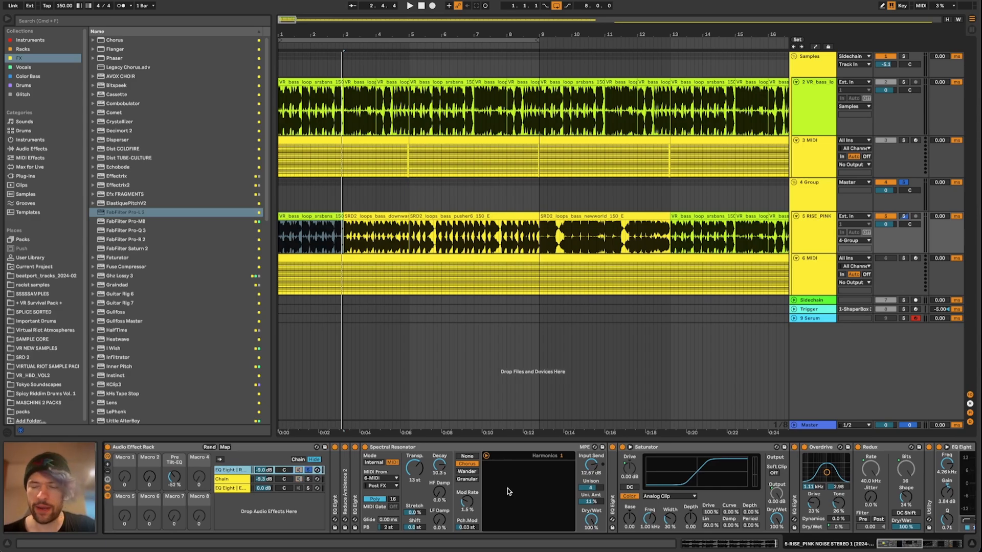
pyautogui.press('space')
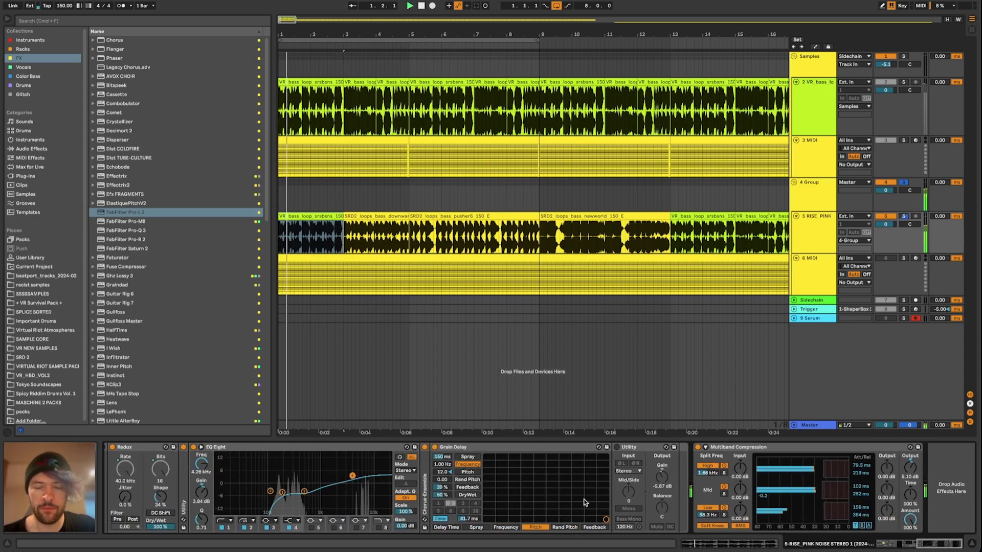
# Step: Lower the Spectral Resonator's Decay to 507 ms while playing the soloed chain, and check the devices after it
pyautogui.hscroll(-10, 384, 499)
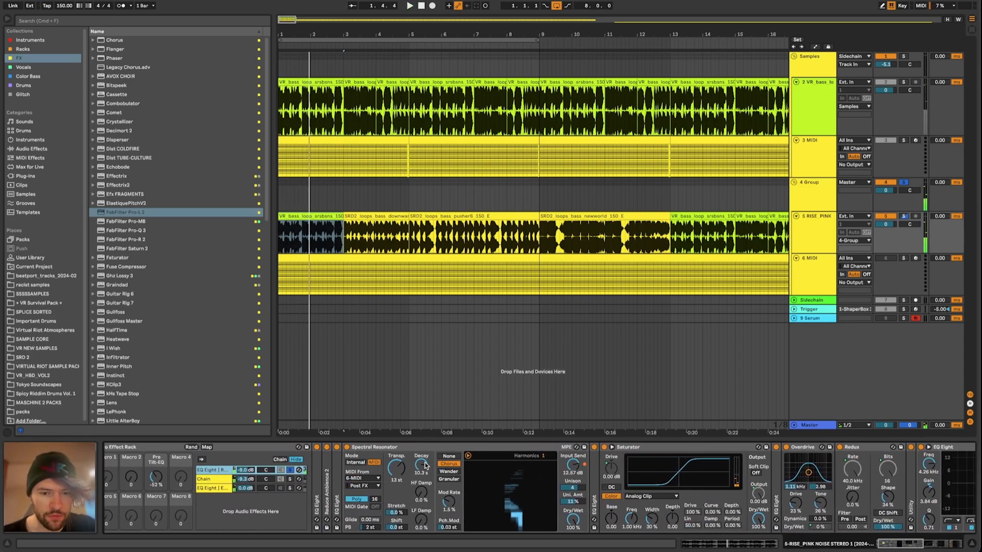
pyautogui.press('space')
pyautogui.moveTo(421, 464)
pyautogui.mouseDown()
pyautogui.moveTo(421, 442)
pyautogui.moveTo(425, 465)
pyautogui.mouseUp()
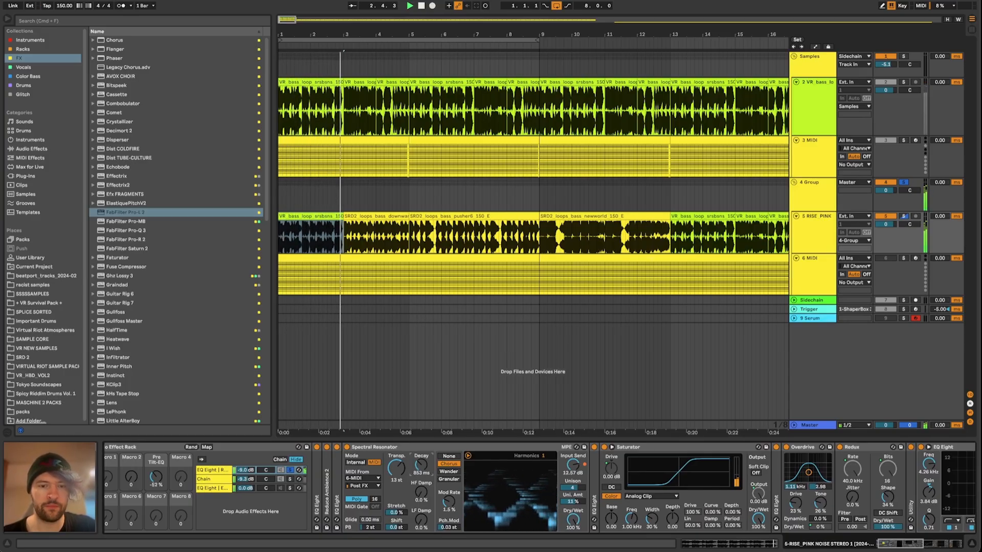
pyautogui.hscroll(10, 584, 484)
pyautogui.hscroll(-10, 585, 485)
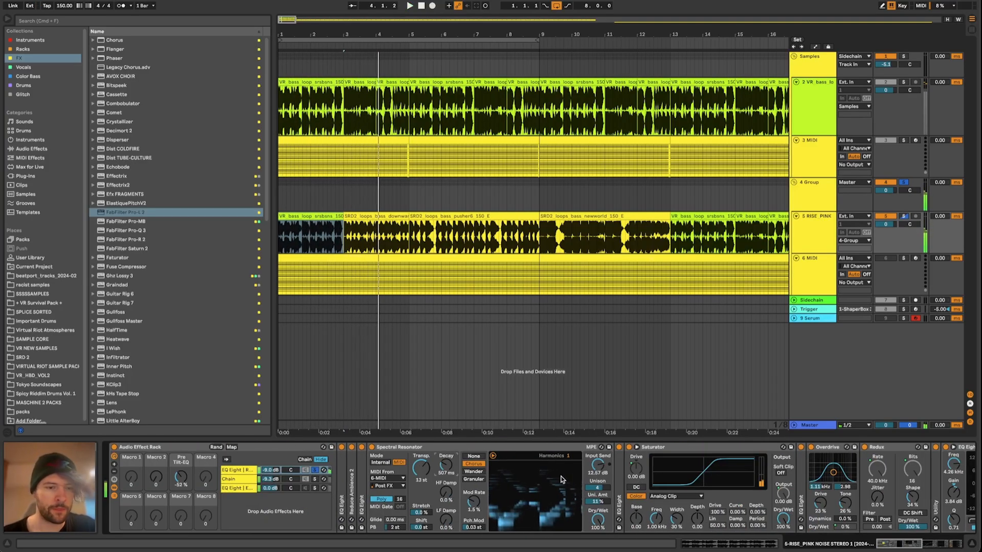
# Step: Raise Macro 2 of the Audio Effect Rack to 100 and turn the Utility in the first EQ Eight chain back on
pyautogui.moveTo(156, 477); pyautogui.dragTo(156, 445)
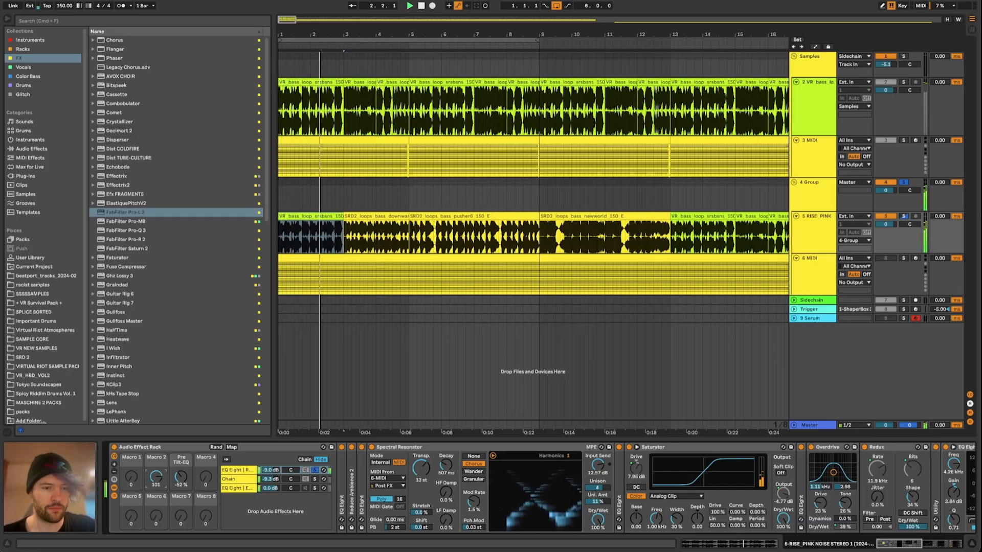
pyautogui.hscroll(8, 318, 508)
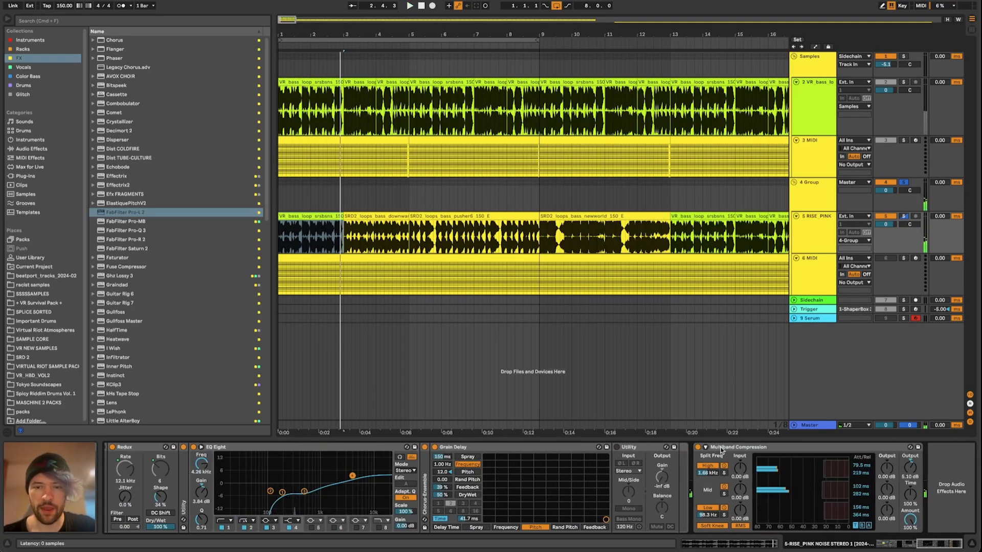
pyautogui.click(617, 447)
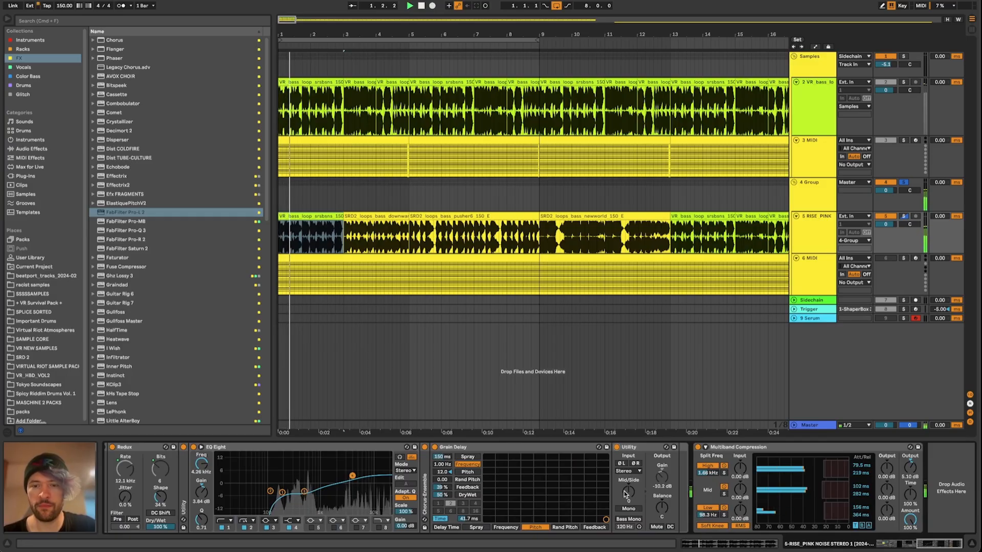
# Step: Unsolo the first EQ Eight chain and raise its volume to -6.8 dB
pyautogui.hscroll(-8, 603, 487)
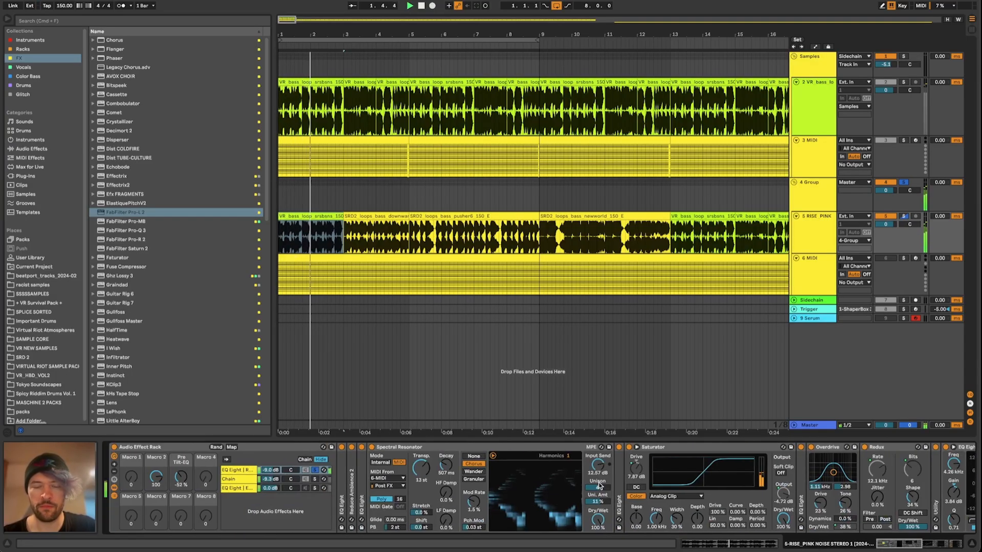
pyautogui.click(315, 470)
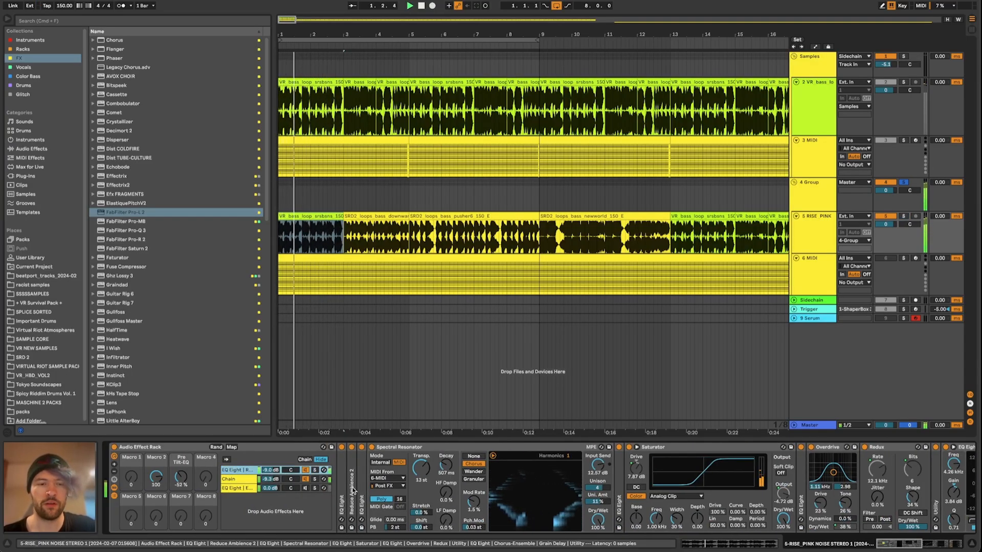
pyautogui.moveTo(277, 470); pyautogui.dragTo(278, 464)
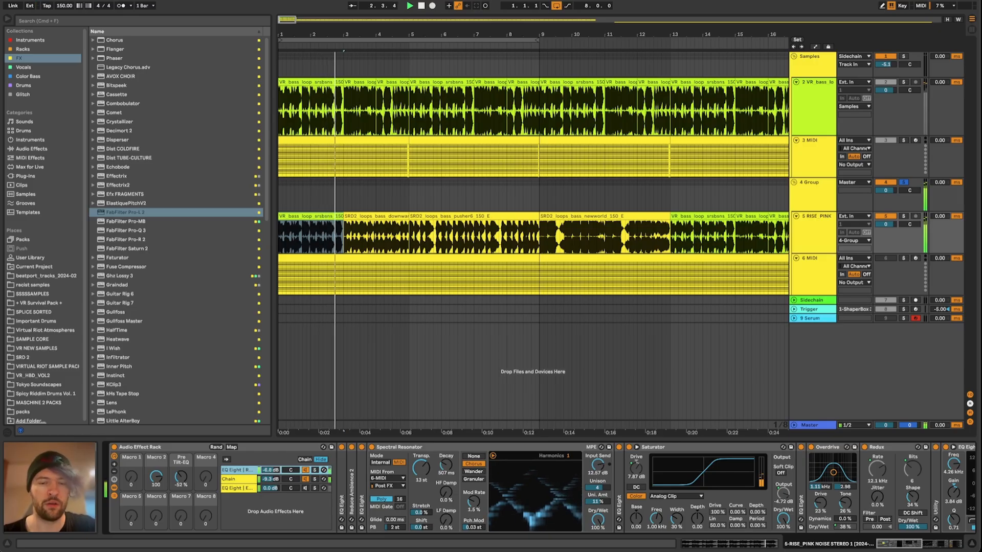
# Step: Open the MIDI clip on the 6 MIDI track during playback and examine its stacked sustained notes
pyautogui.press('space')
pyautogui.doubleClick(390, 259)
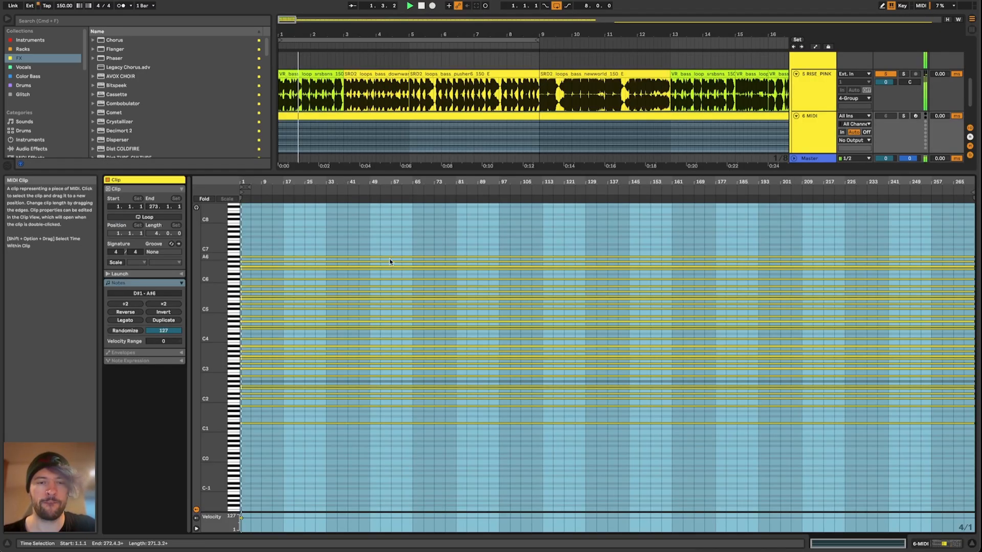
pyautogui.click(954, 543)
# Step: Set the Spectral Resonator's transposition on the RISE PINK track to 1 st and raise its Input Send to 19.43 dB during playback
pyautogui.click(811, 228)
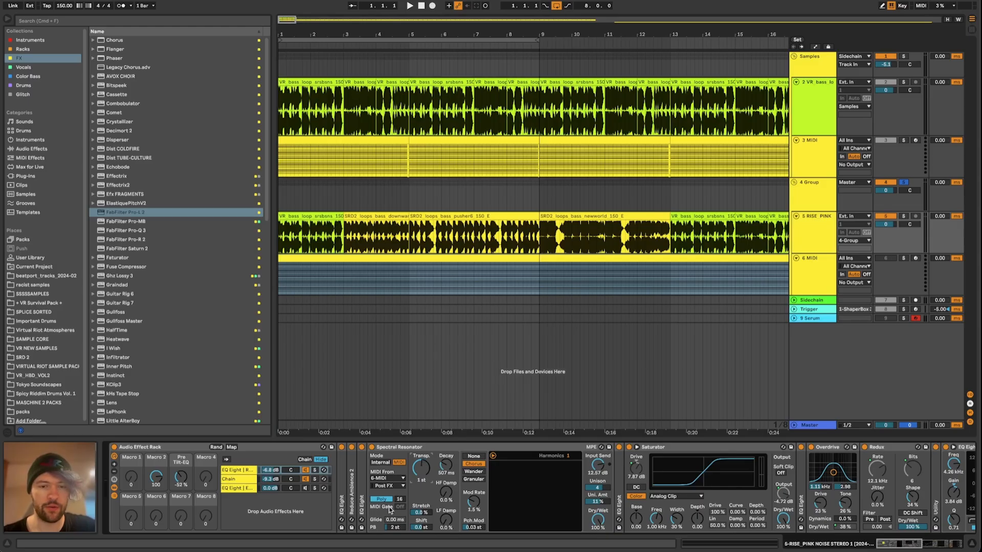
pyautogui.press('space')
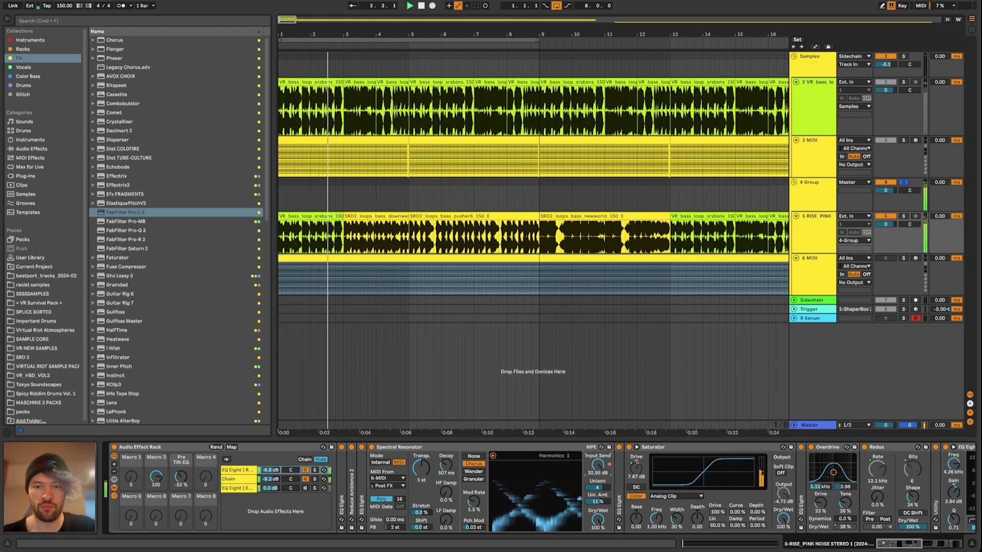
pyautogui.moveTo(598, 470); pyautogui.dragTo(599, 466)
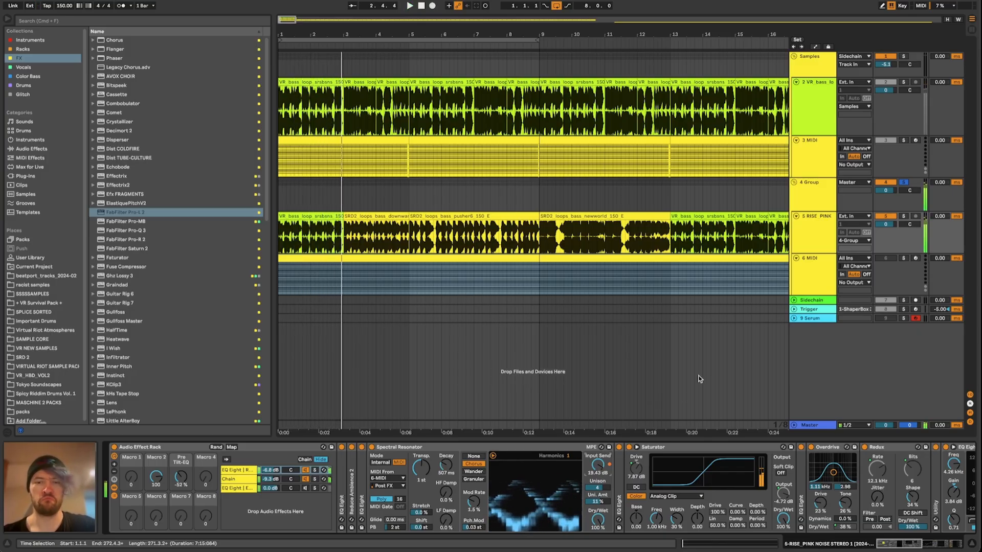
# Step: Examine the Arpeggiator chains on the 6 MIDI track, comparing the first two chains and the available Style options
pyautogui.click(815, 276)
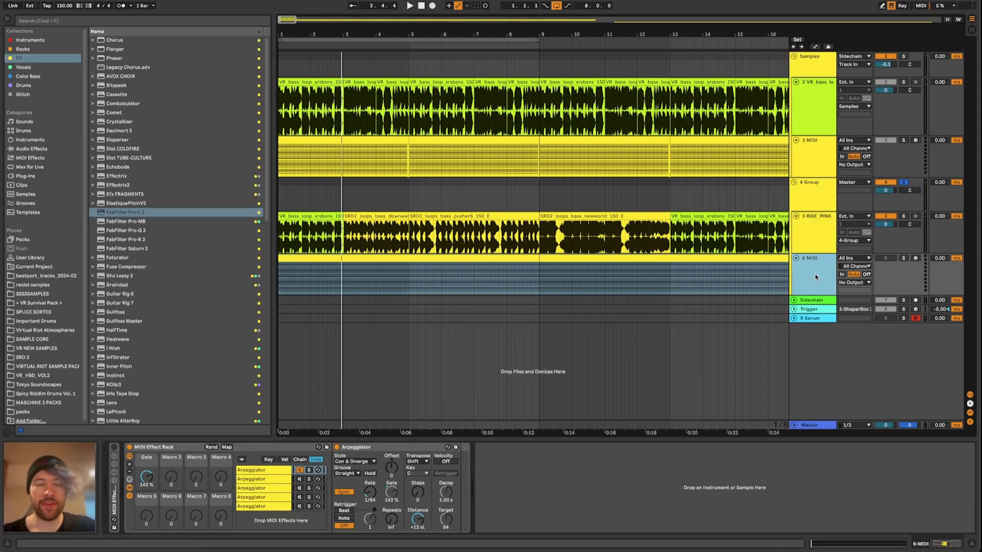
pyautogui.click(269, 469)
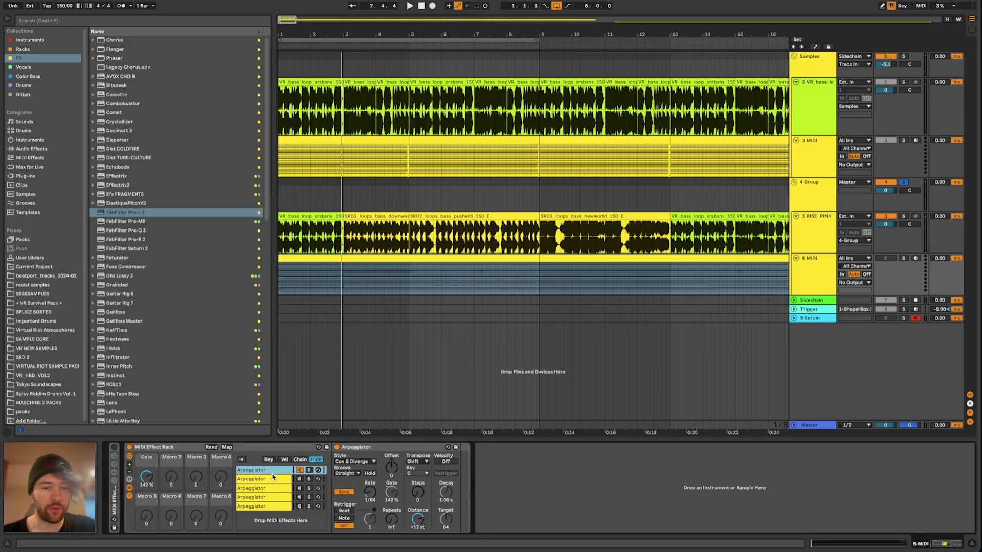
pyautogui.click(272, 478)
pyautogui.click(359, 461)
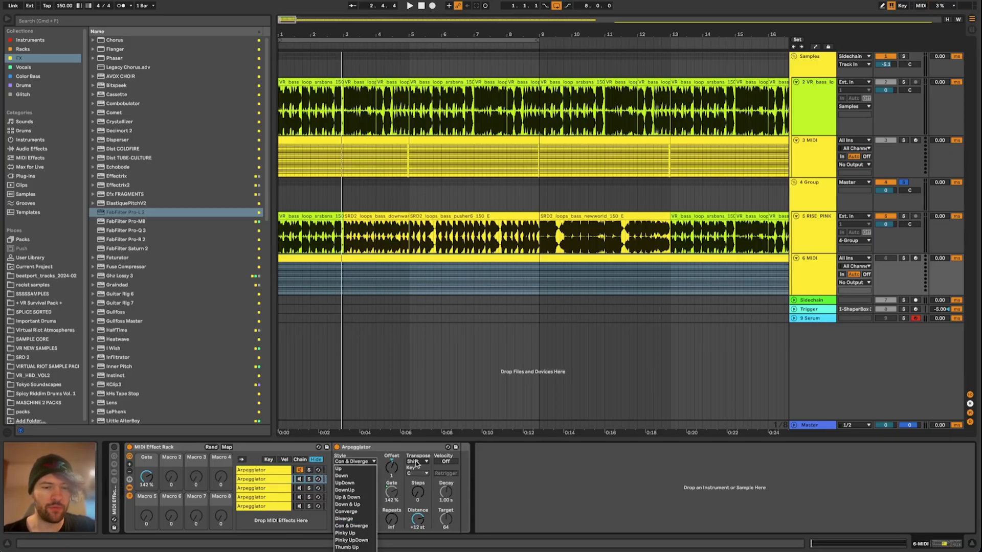
pyautogui.click(290, 536)
pyautogui.click(264, 480)
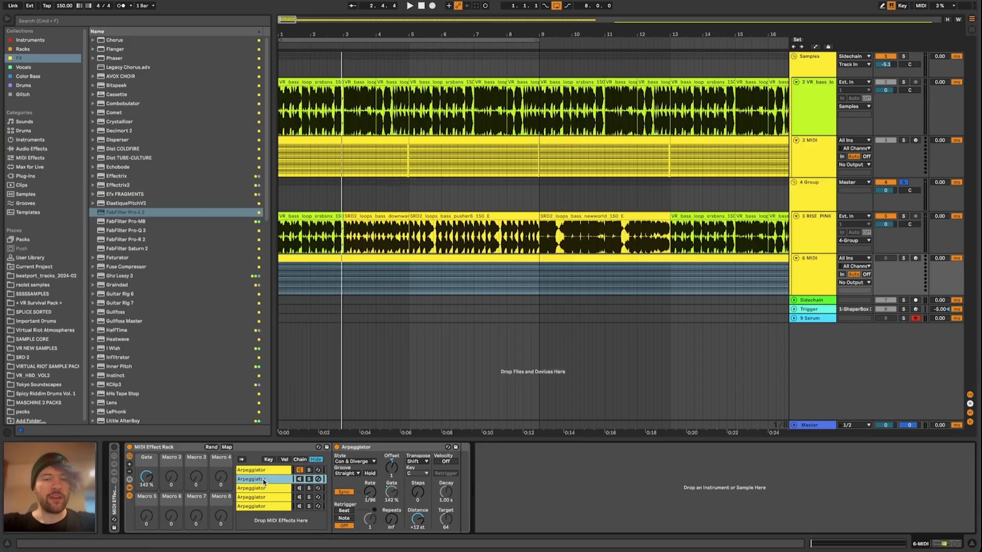
# Step: Delete the second to fifth Arpeggiator chains from the MIDI Effect Rack, keeping only the first
pyautogui.click(268, 506)
pyautogui.keyDown('shift'); pyautogui.click(262, 479); pyautogui.keyUp('shift')
pyautogui.press('Delete')
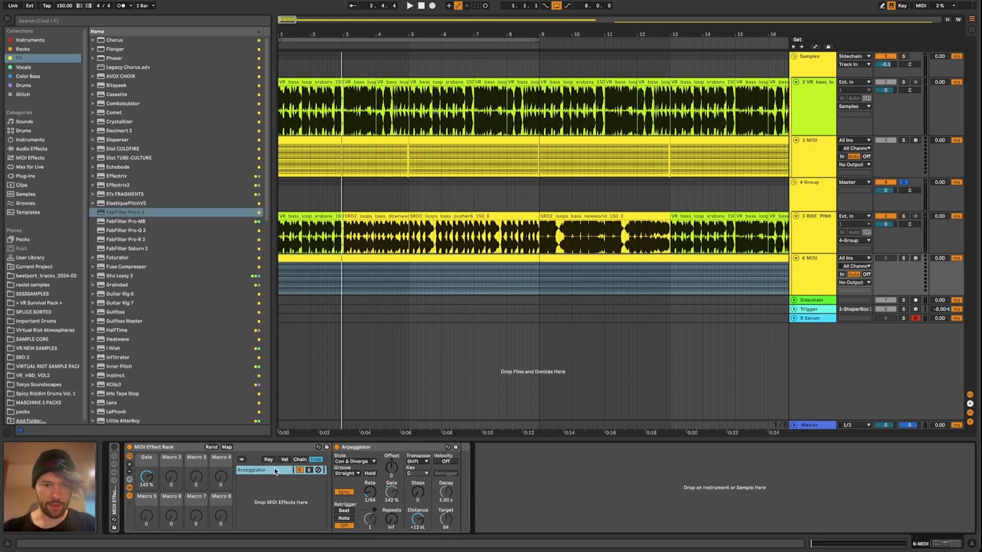
# Step: Set the Spectral Resonator's Decay to 1.00 ms and play the RISE PINK track with the single Arpeggiator chain
pyautogui.click(275, 471)
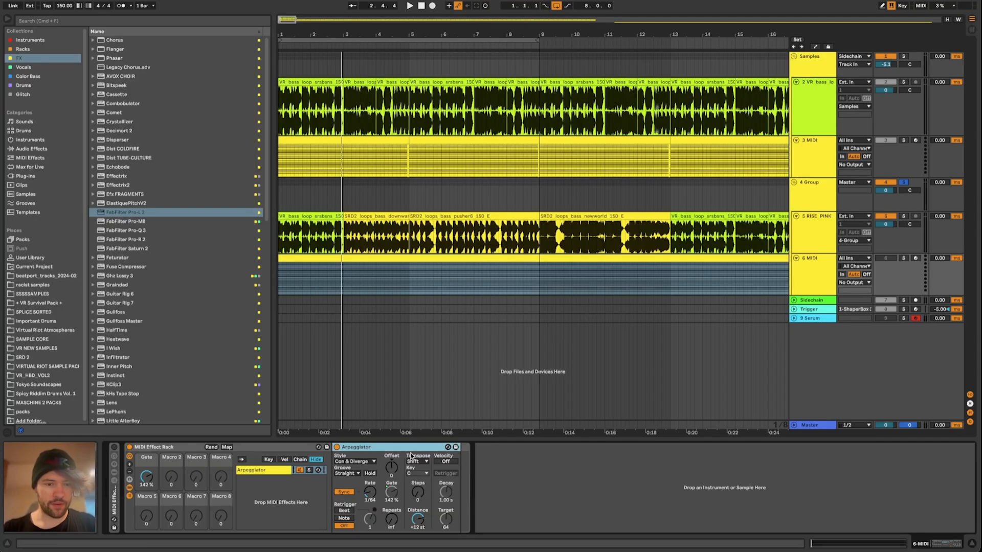
pyautogui.click(812, 228)
pyautogui.press('space')
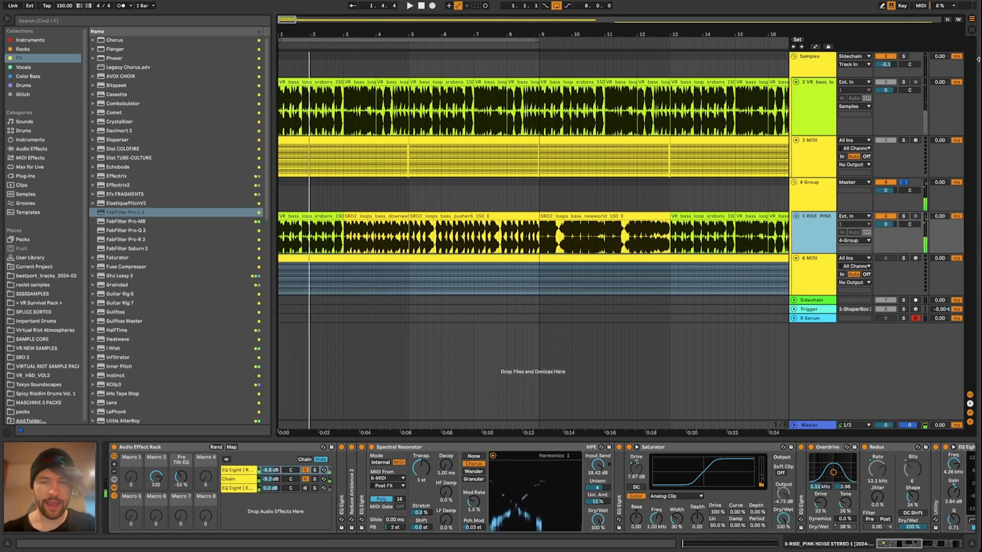
# Step: Duplicate the Arpeggiator chain on the 6 MIDI track and set the copy's Offset to 1
pyautogui.click(797, 273)
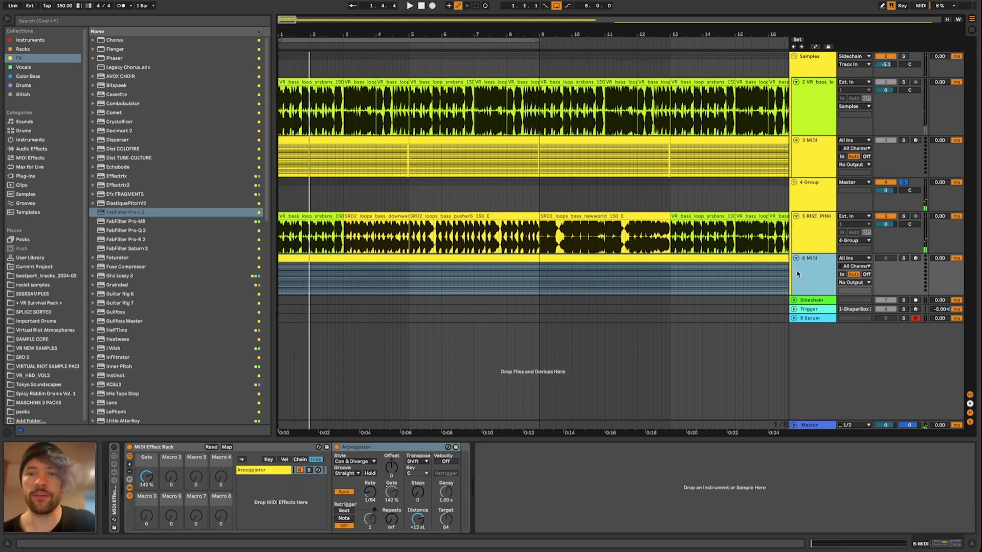
pyautogui.click(281, 470)
pyautogui.press('super+d')
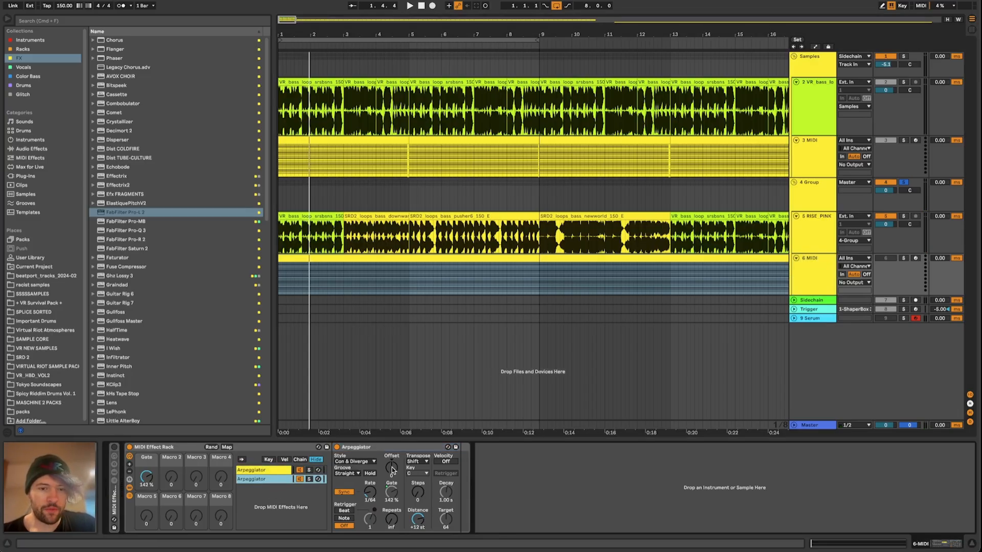
pyautogui.click(392, 470)
pyautogui.click(280, 479)
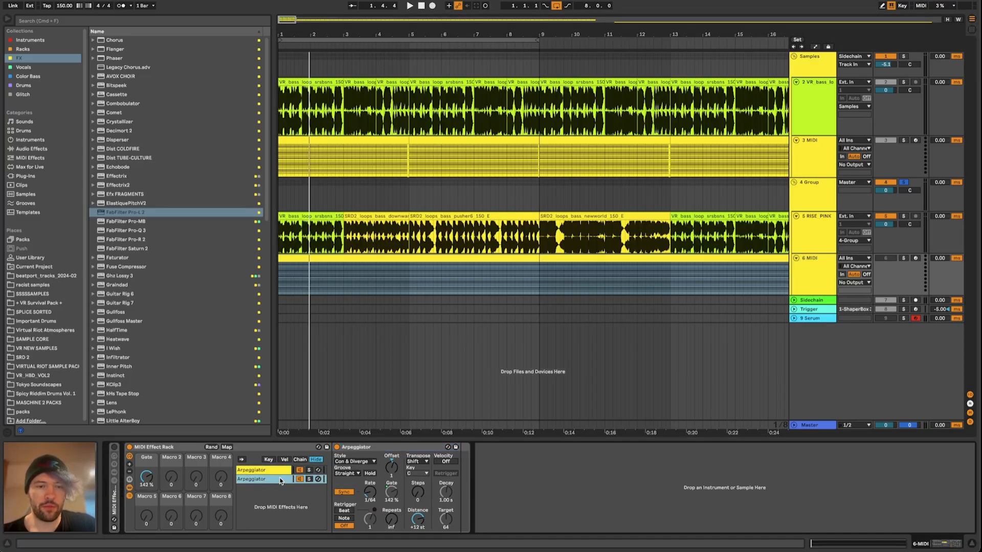
pyautogui.click(293, 469)
pyautogui.click(281, 481)
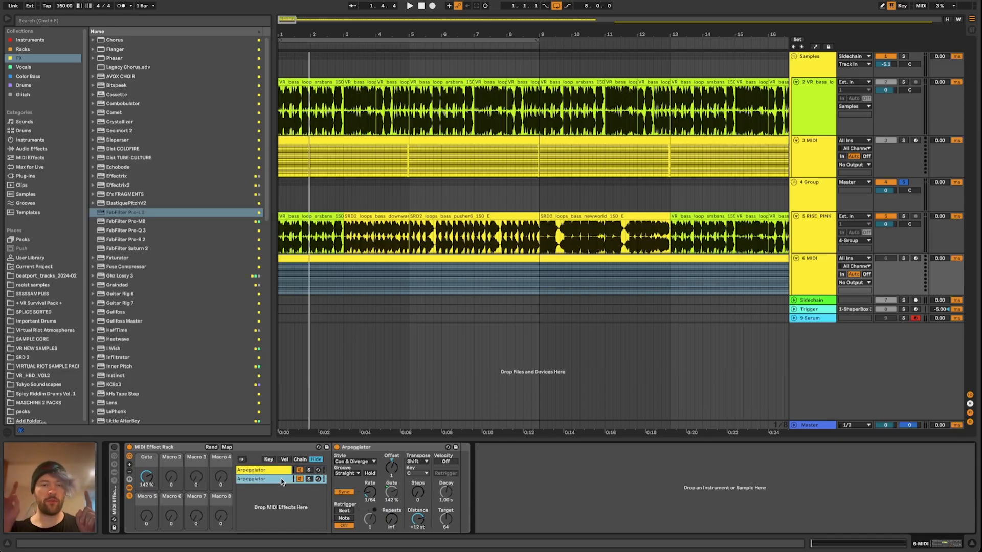
# Step: Add three more duplicated Arpeggiator chains with Offsets 2, 3 and 4, and play the RISE PINK track with all five
pyautogui.press('super+d')
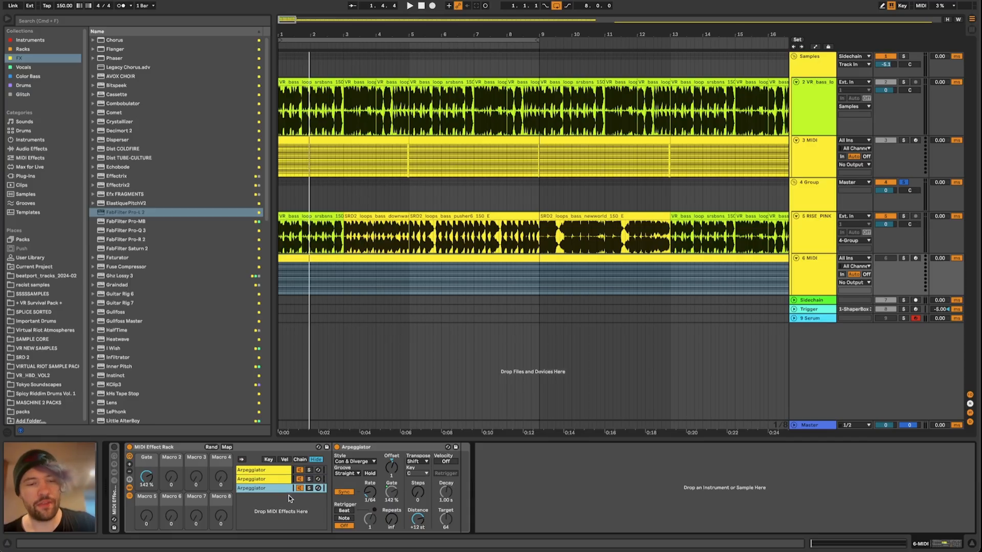
pyautogui.click(392, 467)
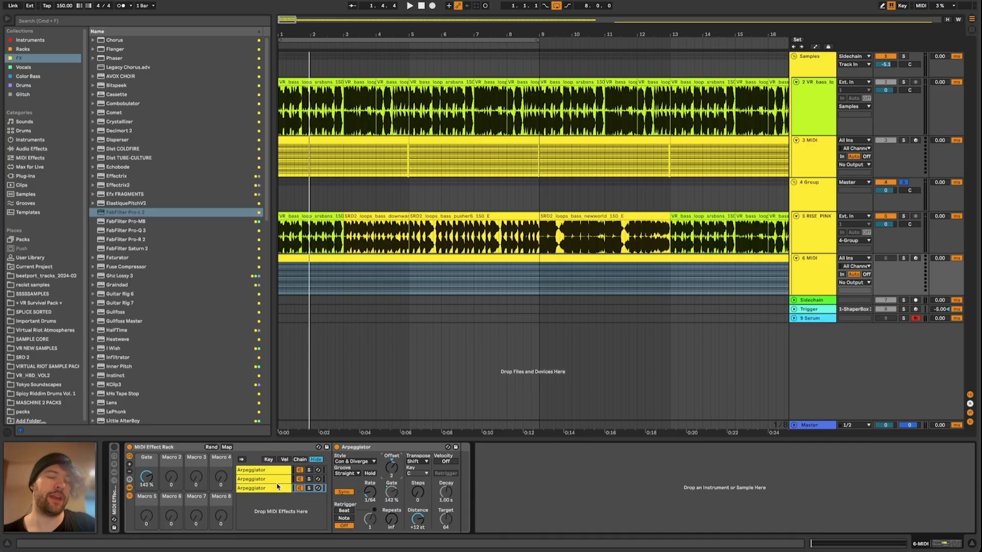
pyautogui.click(278, 486)
pyautogui.press('super+d')
pyautogui.click(390, 464)
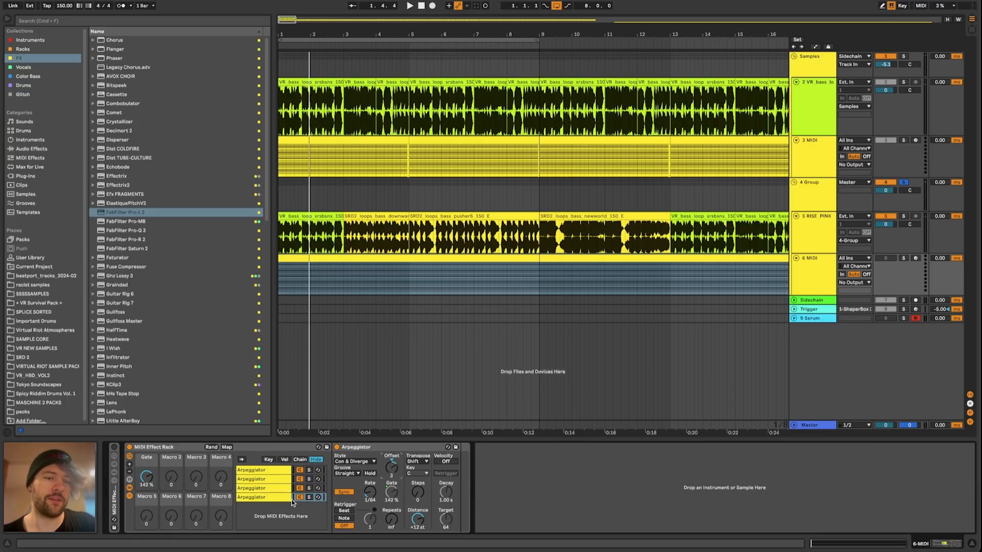
pyautogui.click(278, 497)
pyautogui.press('super+d')
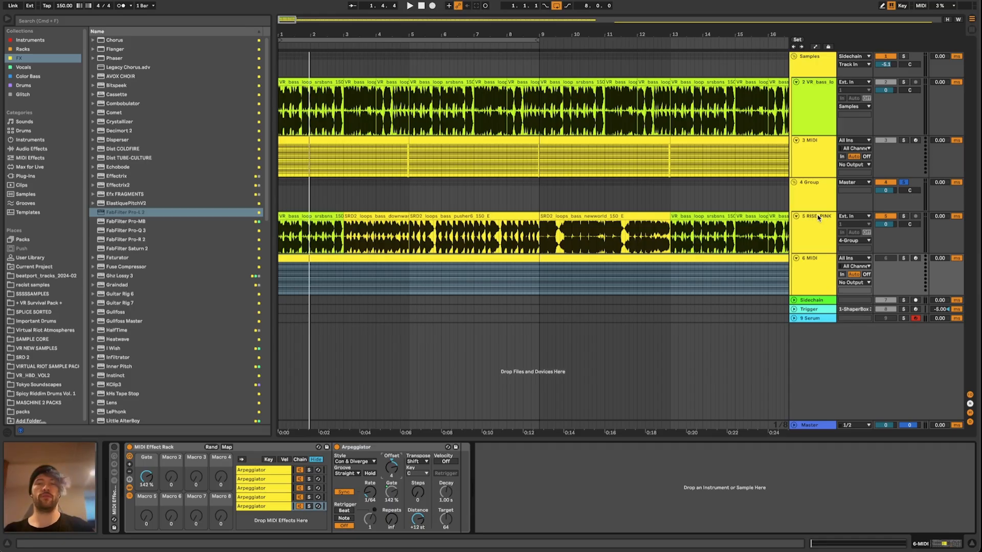
pyautogui.click(813, 227)
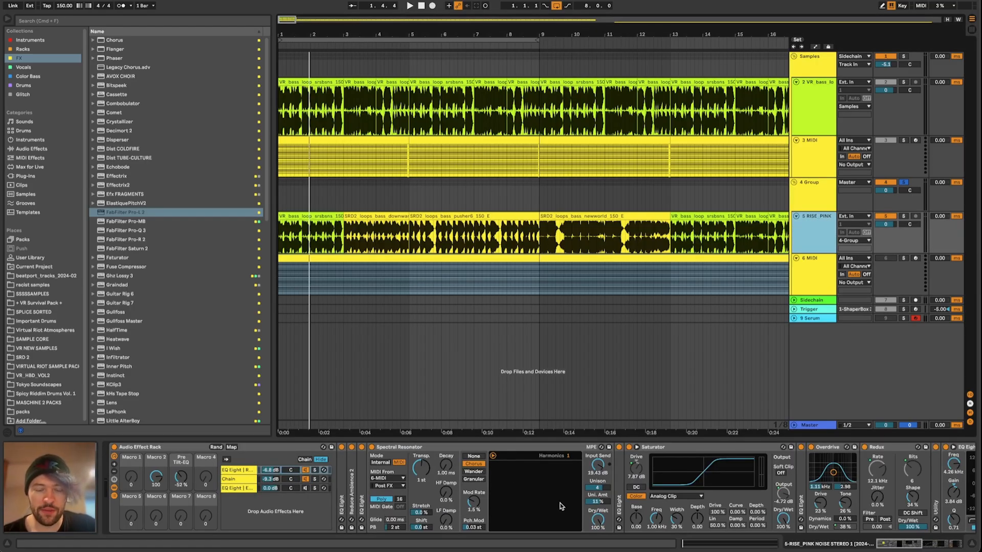
pyautogui.press('space')
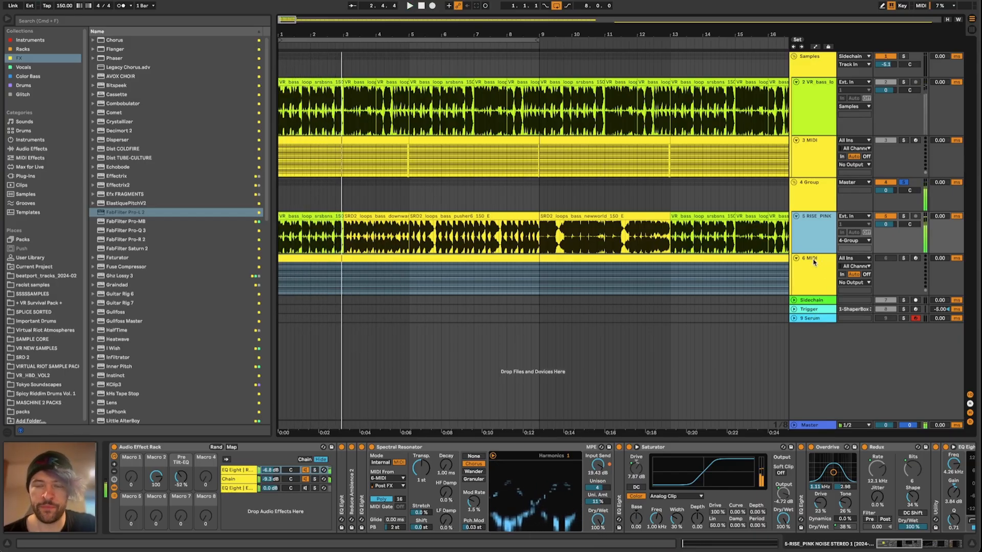
# Step: Vary the Rate across the duplicated Arpeggiator chains on the 6 MIDI track, using 1/24 on the fourth chain
pyautogui.click(816, 267)
pyautogui.click(266, 479)
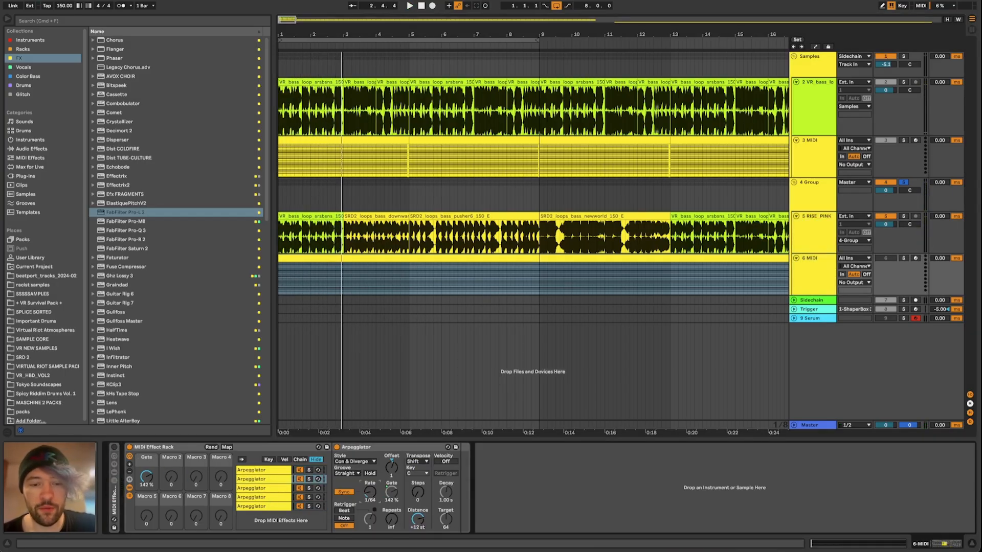
pyautogui.click(280, 489)
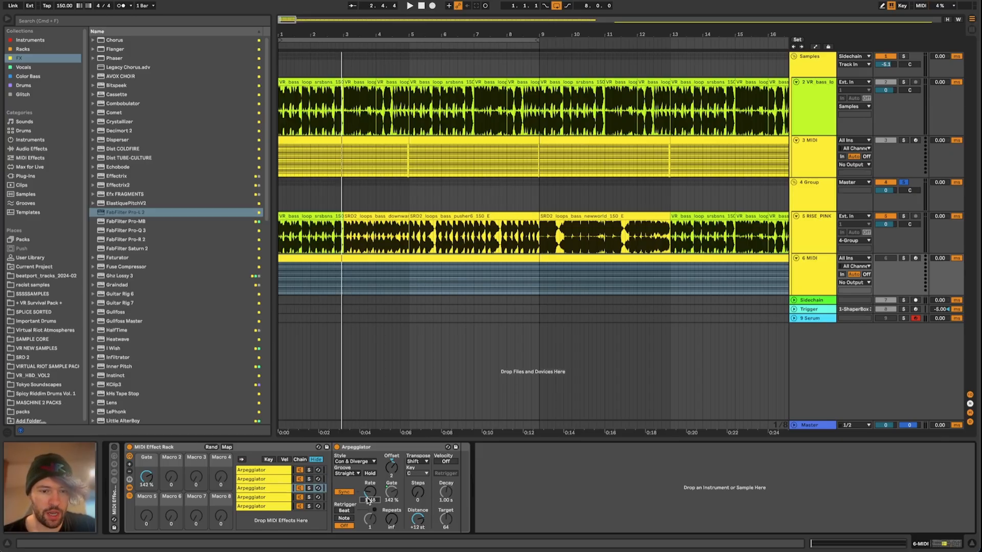
pyautogui.click(270, 497)
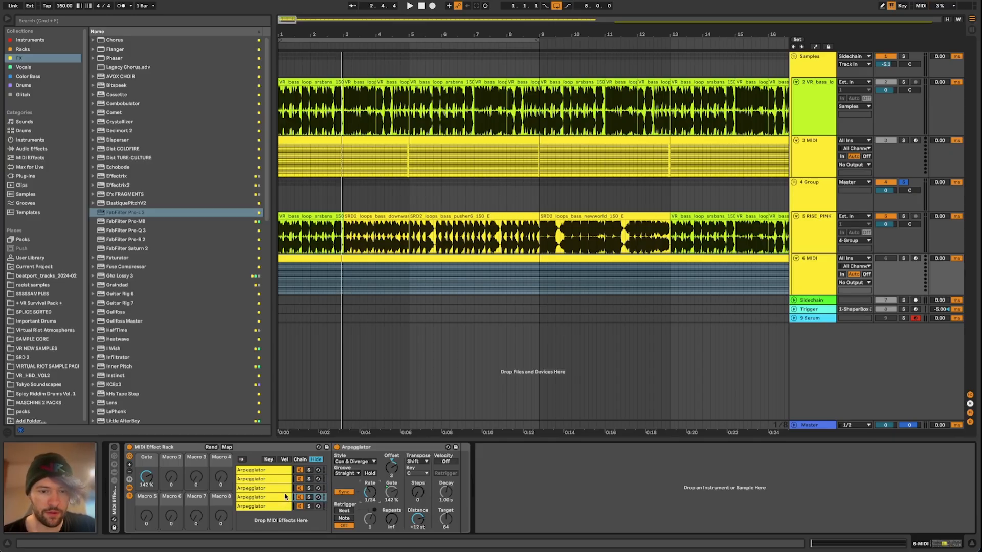
pyautogui.click(289, 505)
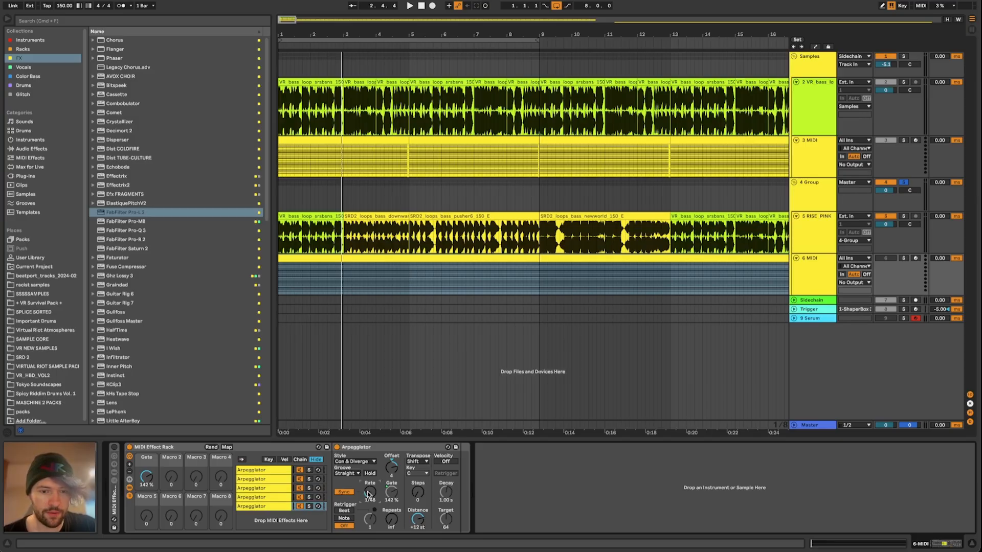
# Step: Play the RISE PINK track with the varied Arpeggiator rates and raise the Spectral Resonator's Harmonics to 256
pyautogui.click(823, 198)
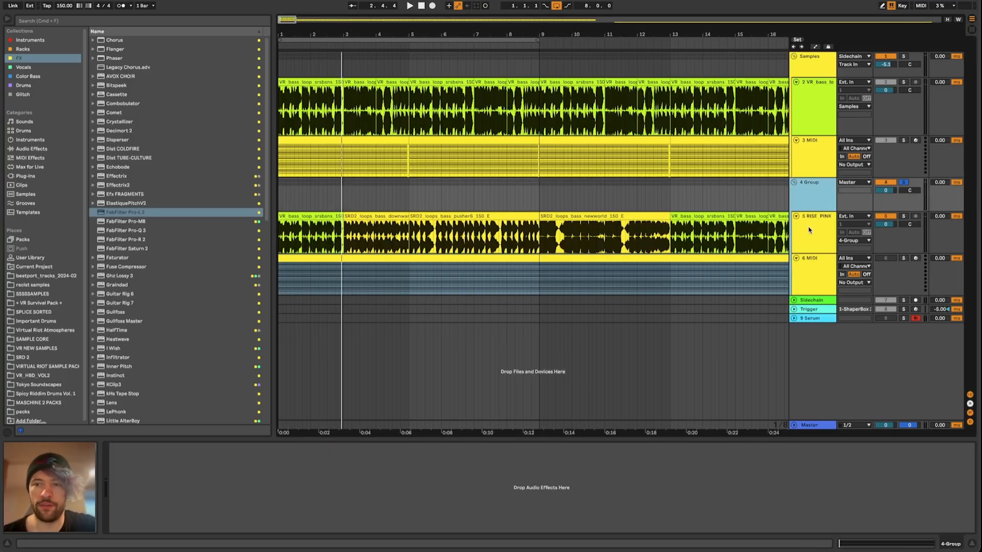
pyautogui.click(821, 223)
pyautogui.press('space')
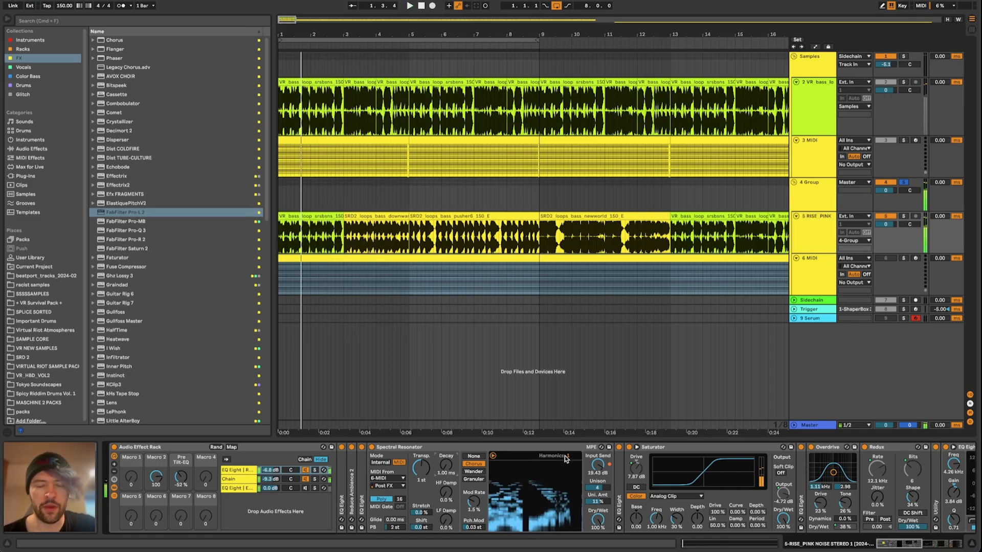
pyautogui.click(528, 446)
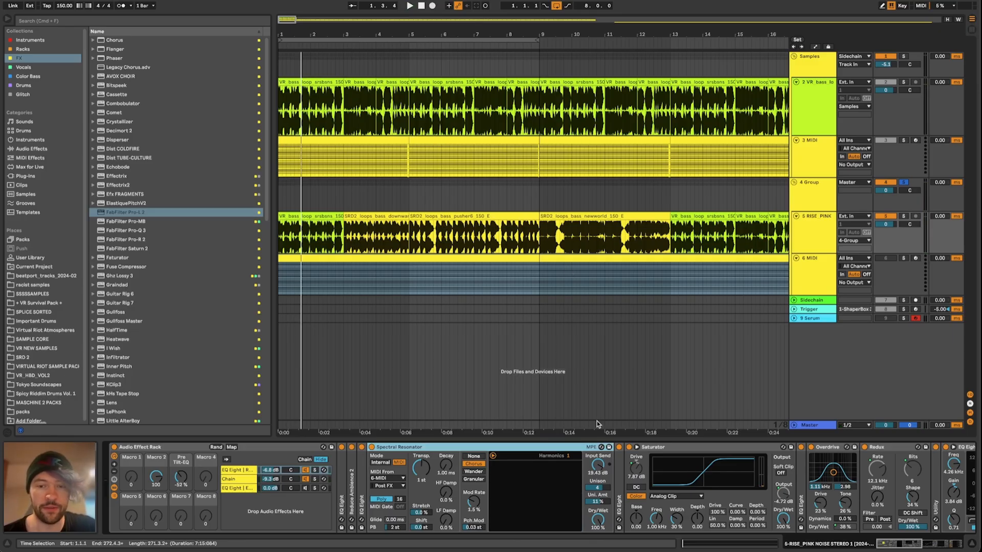
pyautogui.moveTo(570, 457); pyautogui.dragTo(570, 404)
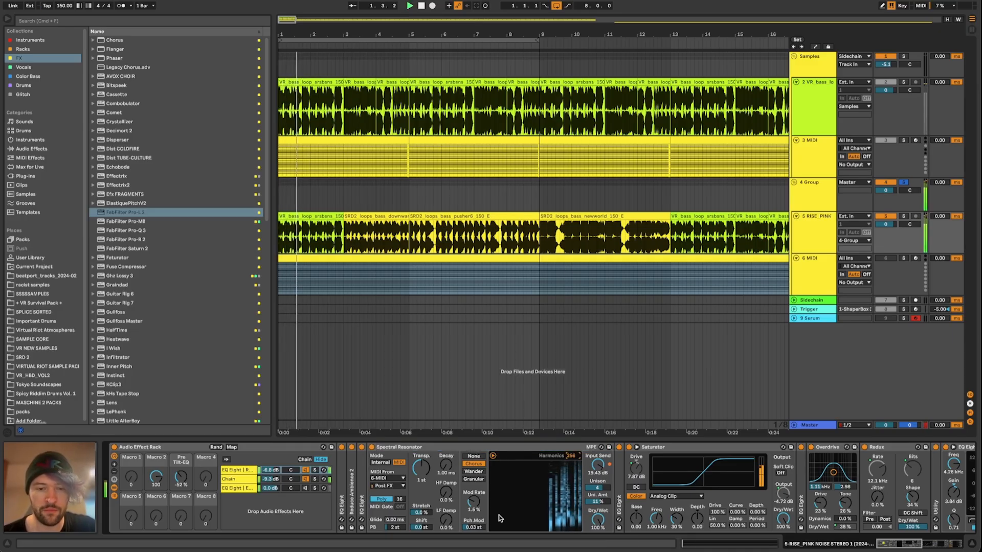
# Step: Solo the first EQ Eight chain in the RISE PINK rack, lower Macro 2 to 0, and play the track
pyautogui.click(273, 472)
pyautogui.moveTo(158, 471); pyautogui.dragTo(159, 537)
pyautogui.press('space')
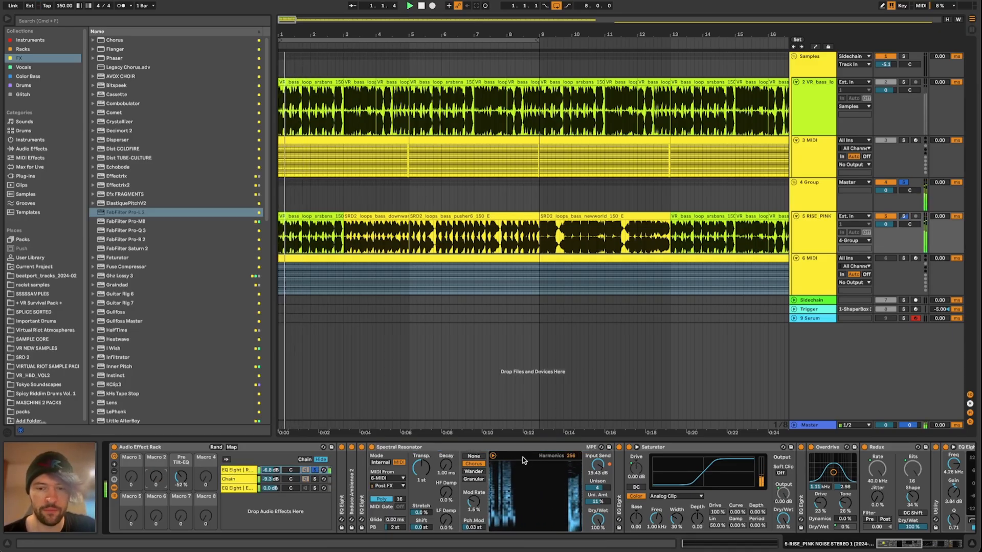
# Step: Set the Spectral Resonator's Unison to 2, Transpose to 13 st and Stretch to 100 %, and audition the result
pyautogui.moveTo(597, 488); pyautogui.dragTo(597, 504)
pyautogui.moveTo(422, 468); pyautogui.dragTo(422, 450)
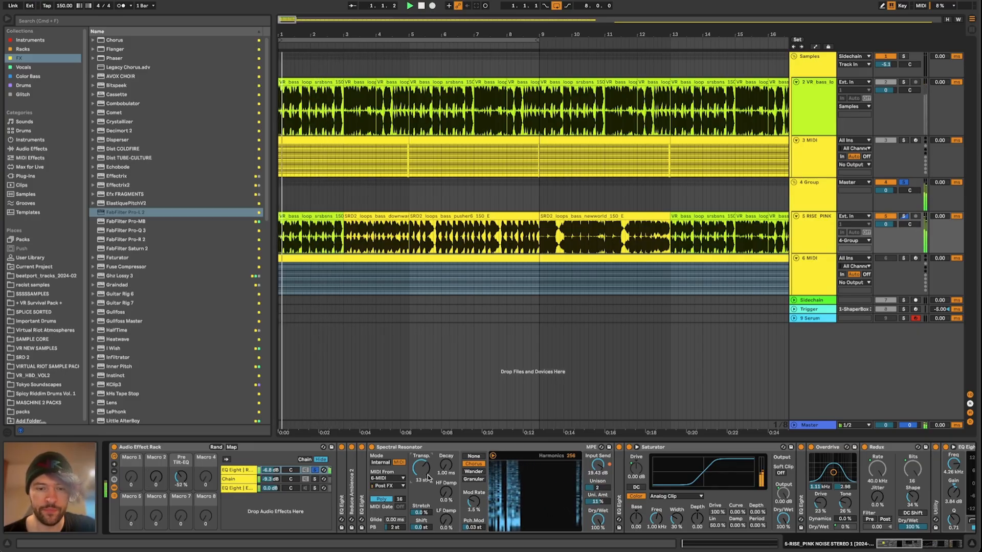
pyautogui.click(421, 513)
pyautogui.moveTo(421, 513); pyautogui.dragTo(421, 461)
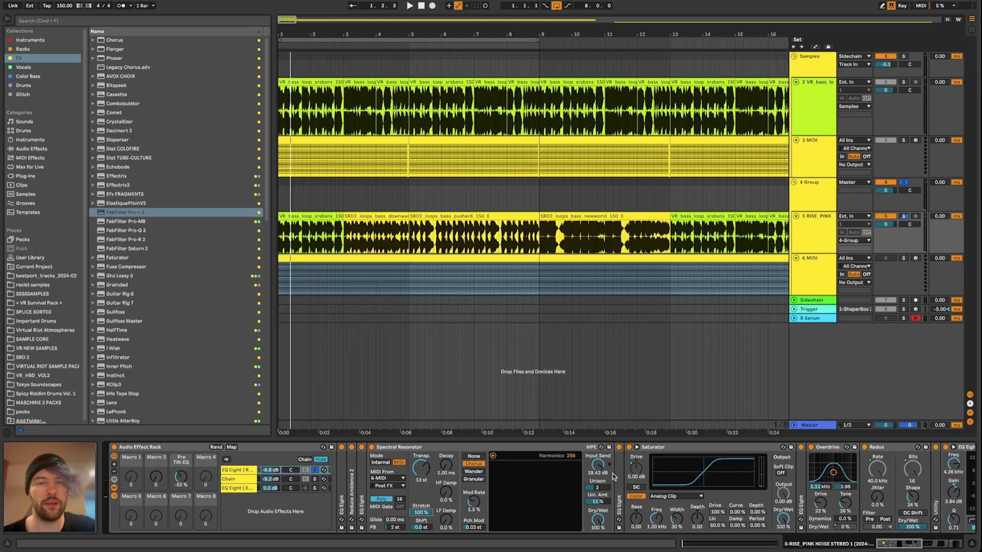
pyautogui.press('space')
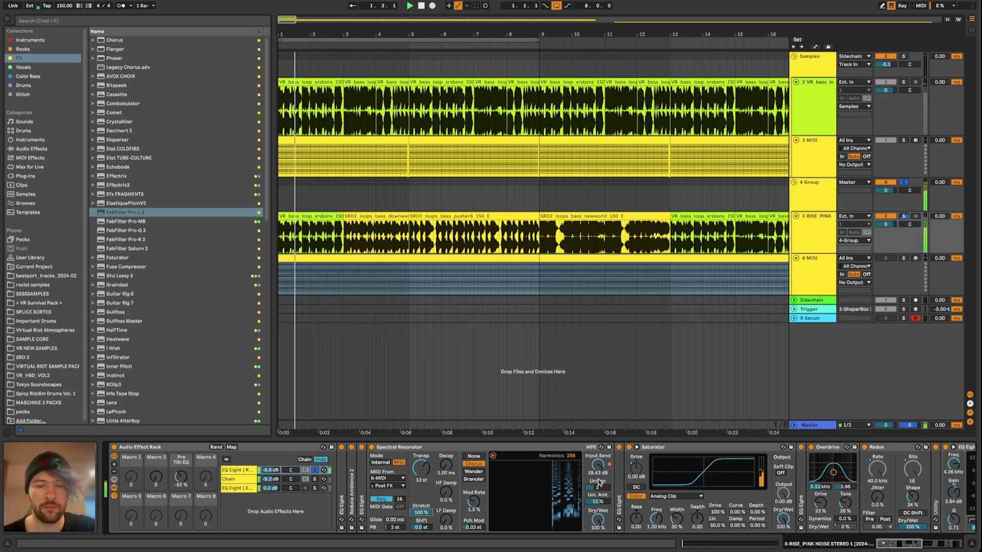
# Step: Raise the rack's Macro 2 to 78, take the first chain out of solo, and play the RISE PINK track
pyautogui.press('space')
pyautogui.moveTo(156, 477); pyautogui.dragTo(156, 498)
pyautogui.press('space')
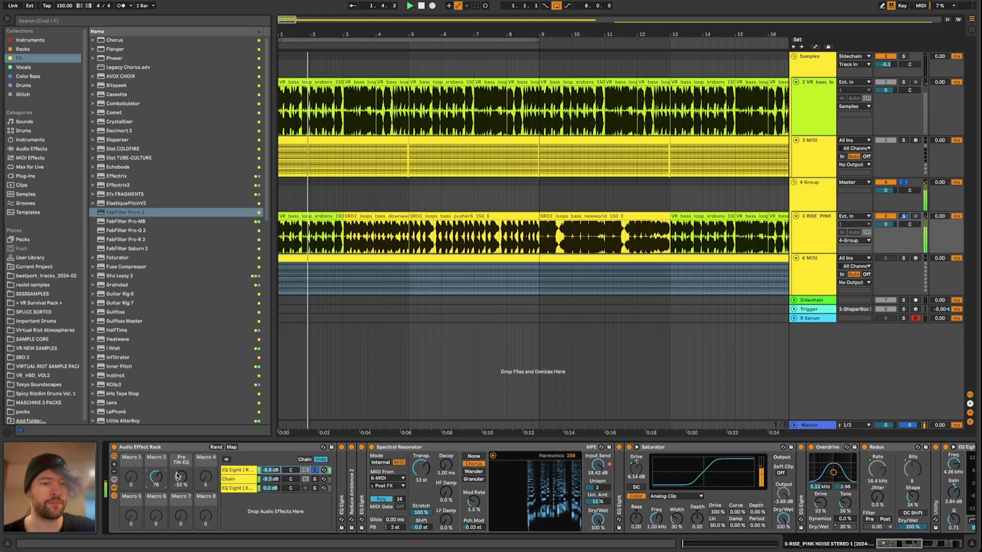
pyautogui.press('space')
pyautogui.click(316, 470)
pyautogui.press('space')
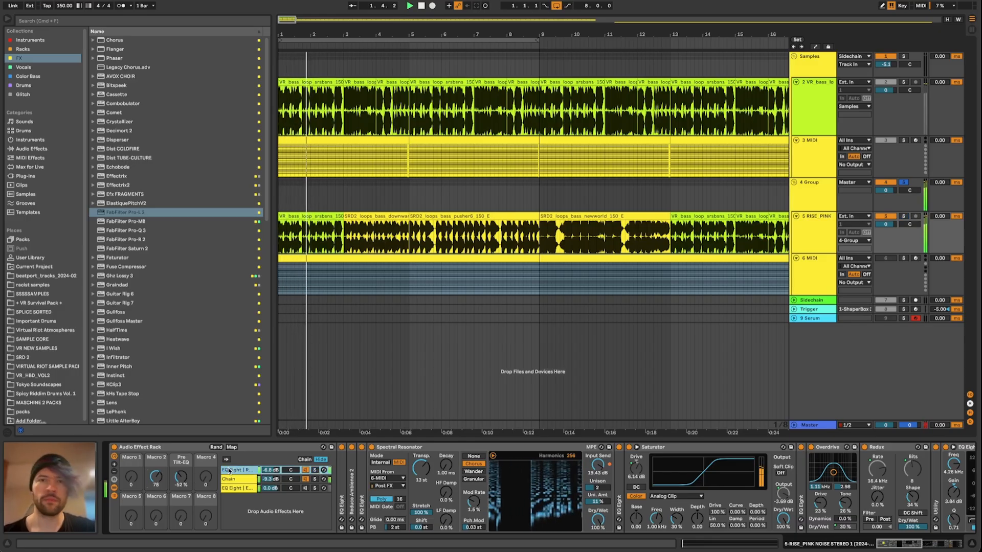
pyautogui.press('space')
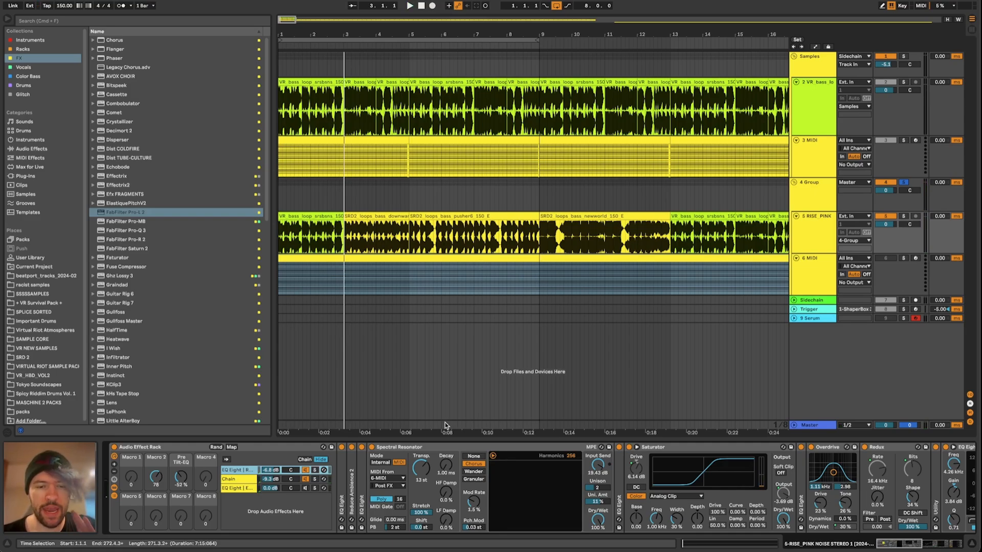
# Step: Take the 4 Group track out of solo and select the Samples group
pyautogui.click(903, 183)
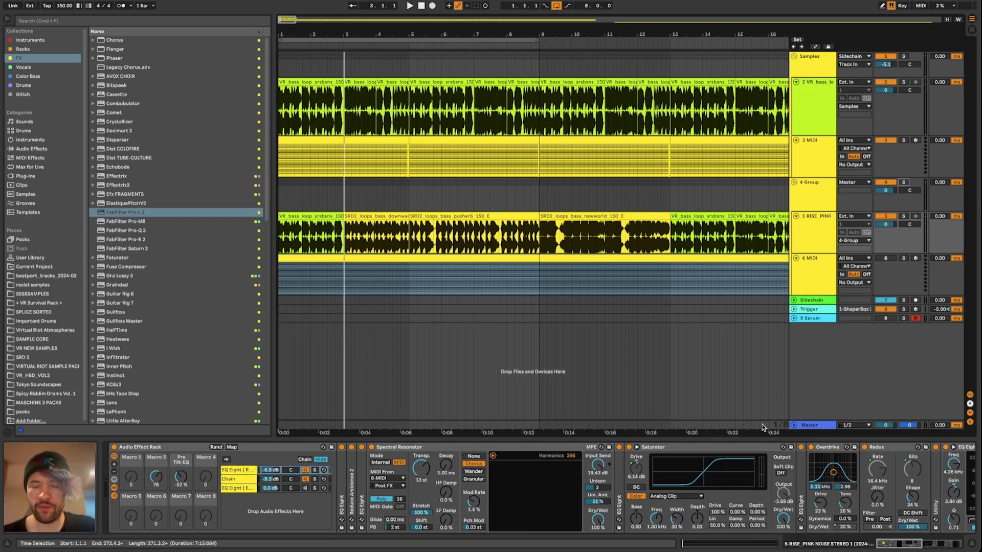
pyautogui.hscroll(10, 683, 479)
pyautogui.hscroll(-10, 683, 479)
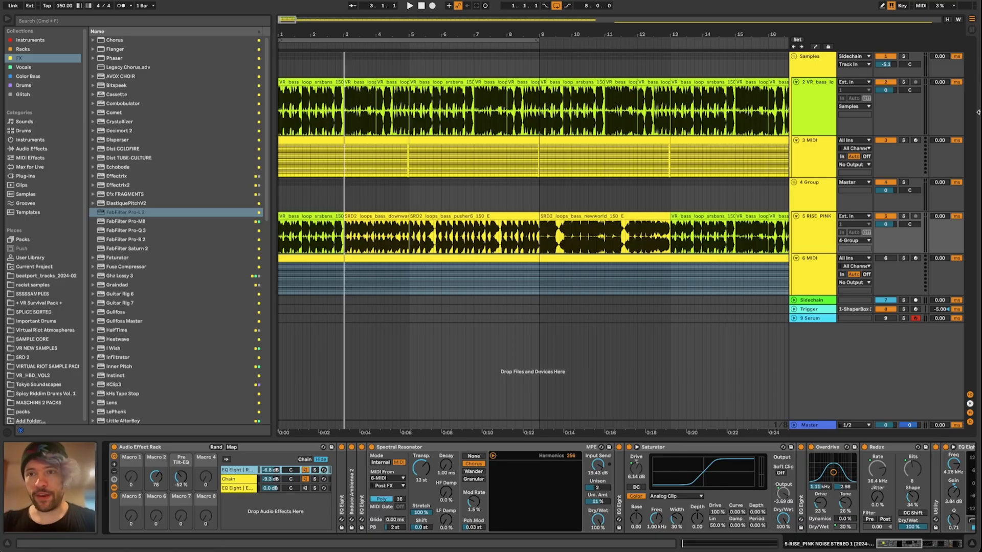
pyautogui.click(821, 57)
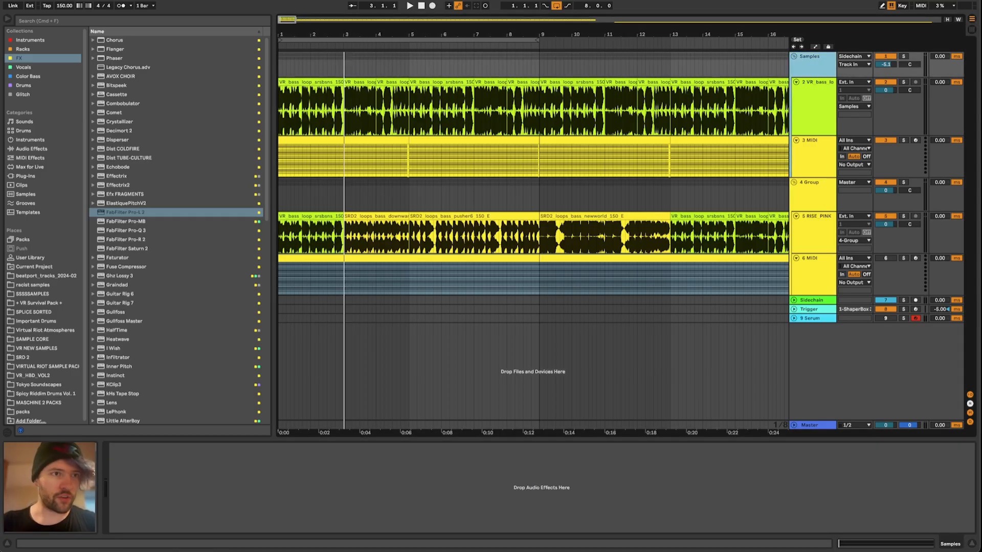
# Step: Switch to Finder, look through the Live sets in the VR Color-Bass Tools folder, and return to Ableton Live
pyautogui.click(51, 0)
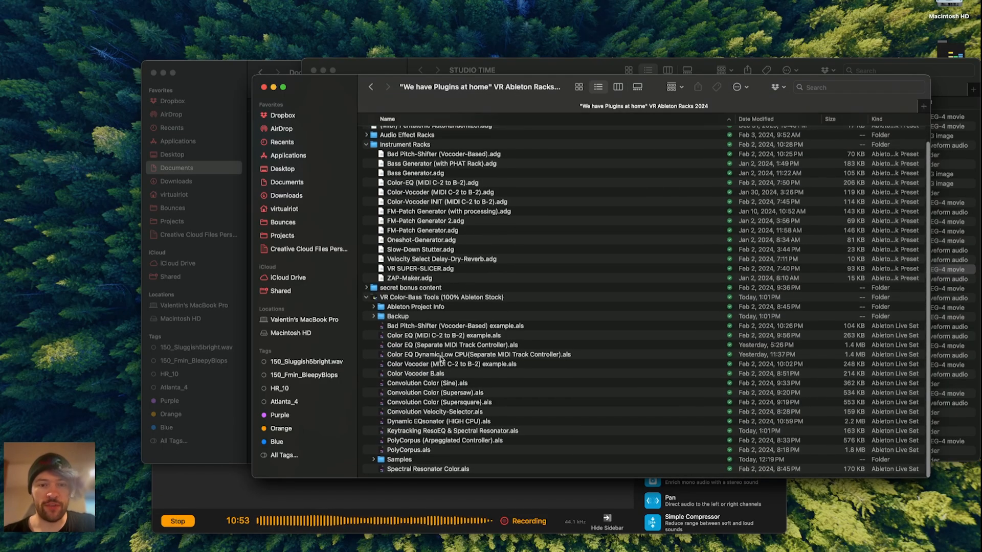
pyautogui.click(441, 355)
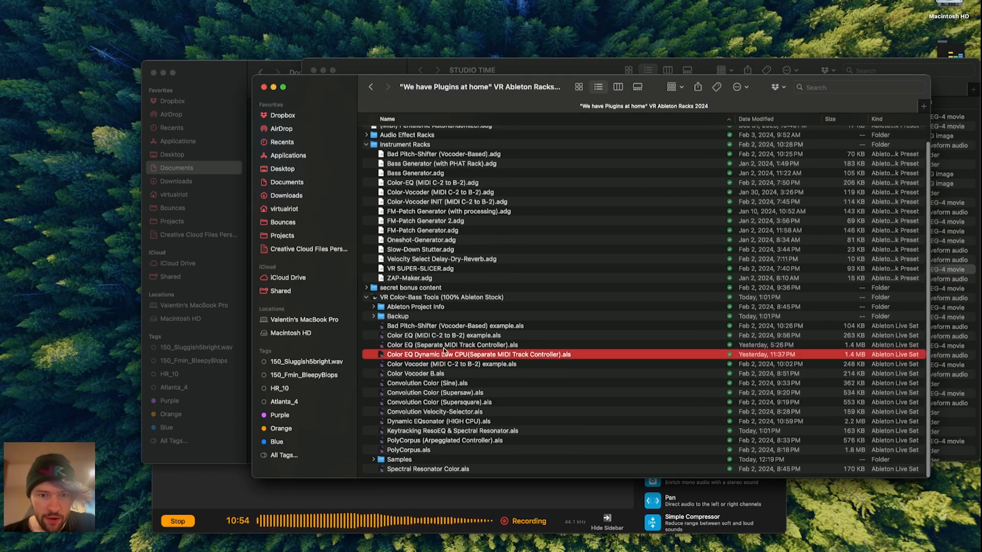
pyautogui.click(444, 346)
pyautogui.click(450, 412)
pyautogui.click(463, 432)
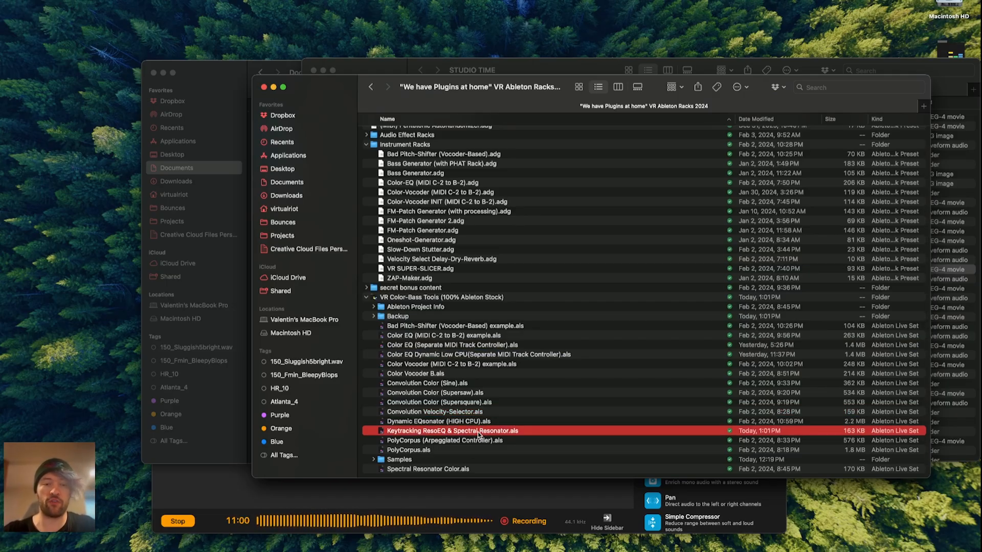
pyautogui.press('super+Tab')
pyautogui.press('super+Tab')
pyautogui.press('super+Tab')
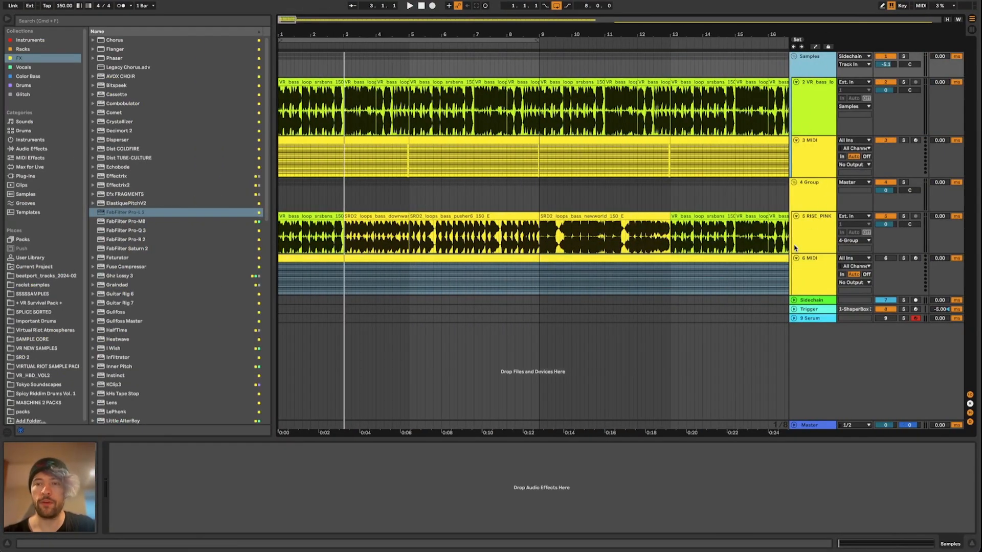
# Step: Rename the 4 Group track as Spectral ResoArp
pyautogui.click(816, 210)
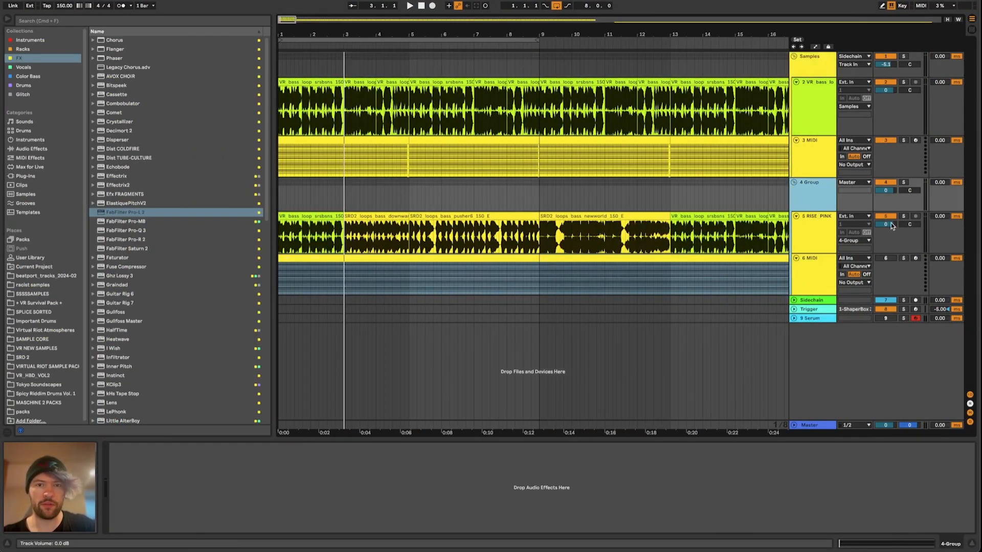
pyautogui.press('super+r')
pyautogui.write('Spe')
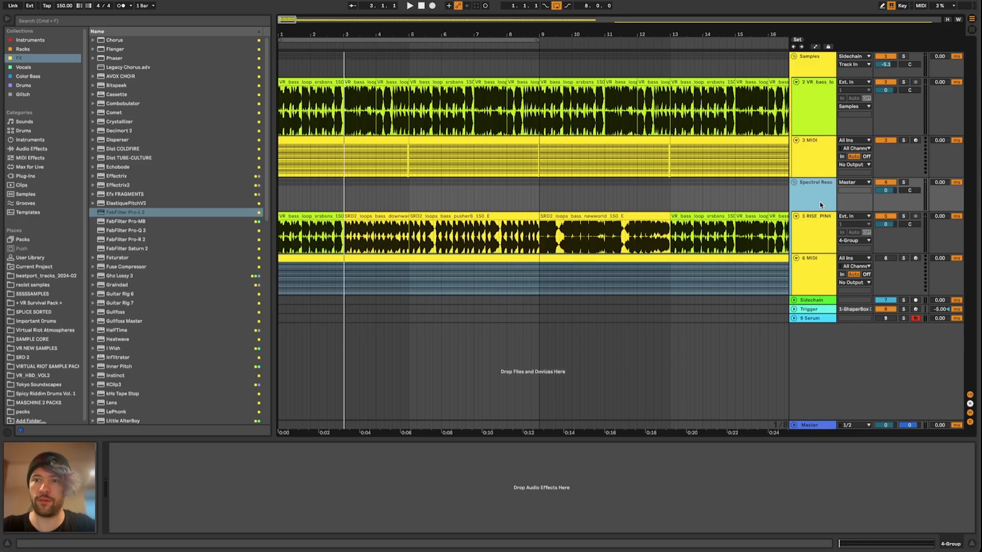
pyautogui.write('ctral ResoArp')
pyautogui.press('Return')
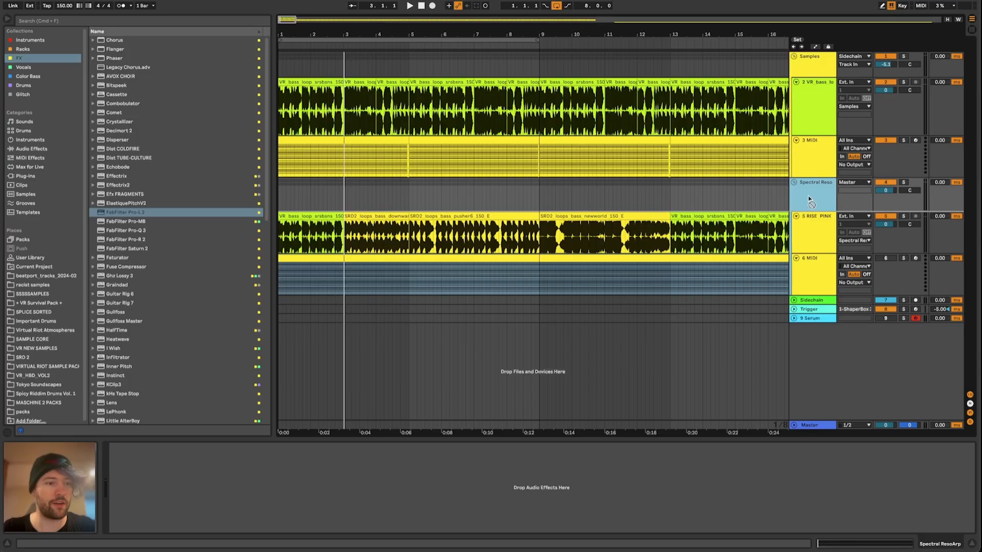
# Step: Save the Spectral ResoArp group to the User Library and locate the saved Live set there
pyautogui.click(29, 257)
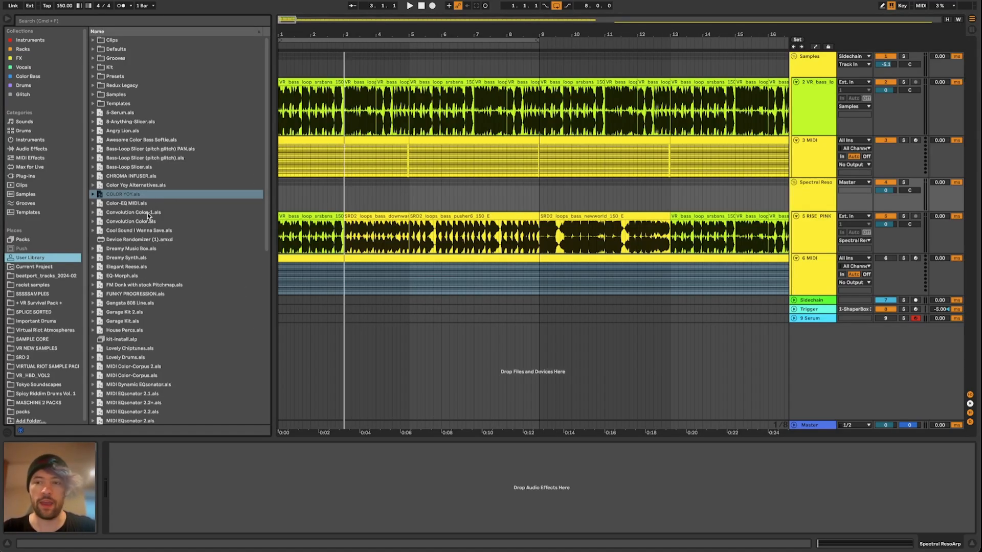
pyautogui.click(147, 212)
pyautogui.scroll(-10, 152, 266)
pyautogui.click(124, 293)
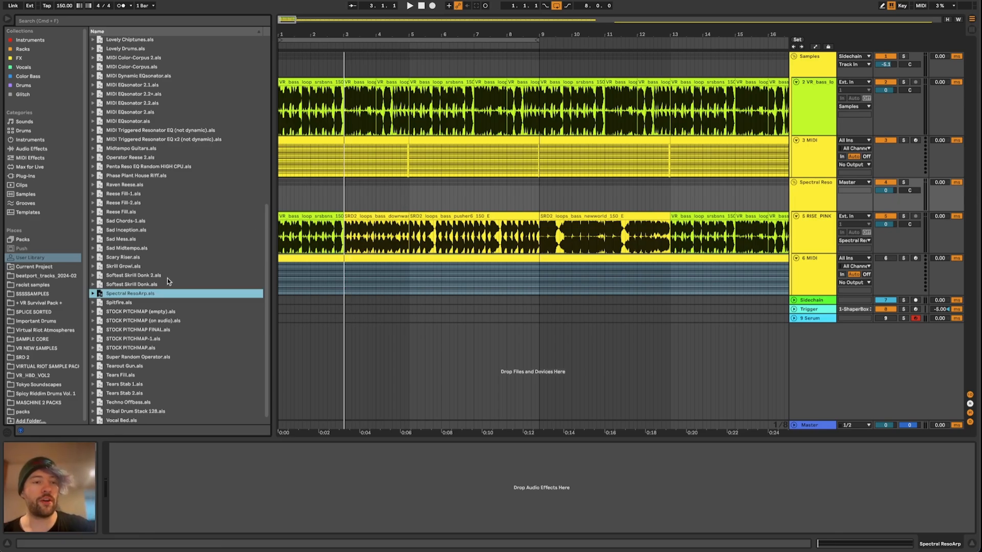
# Step: Load the saved Spectral ResoArp set below the existing tracks, check its devices, and delete the loaded copy
pyautogui.moveTo(137, 295); pyautogui.dragTo(397, 353)
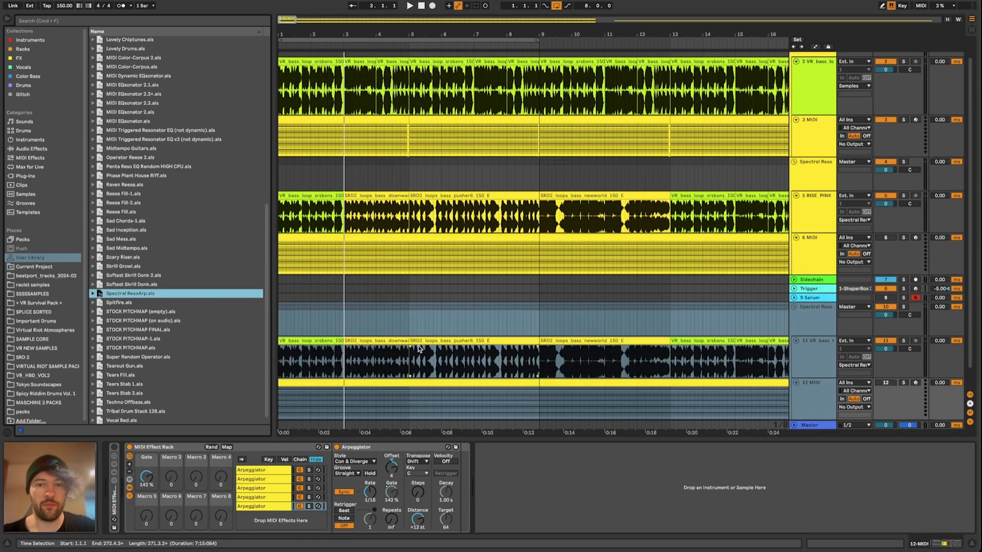
pyautogui.scroll(-2, 861, 341)
pyautogui.click(816, 329)
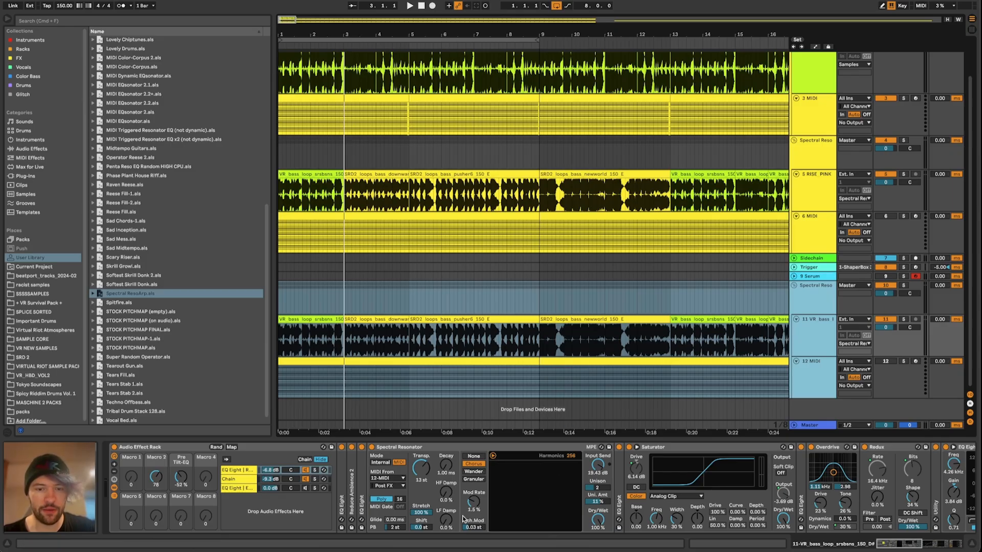
pyautogui.moveTo(898, 543)
pyautogui.mouseDown()
pyautogui.moveTo(916, 543)
pyautogui.moveTo(898, 544)
pyautogui.mouseUp()
pyautogui.press('Delete')
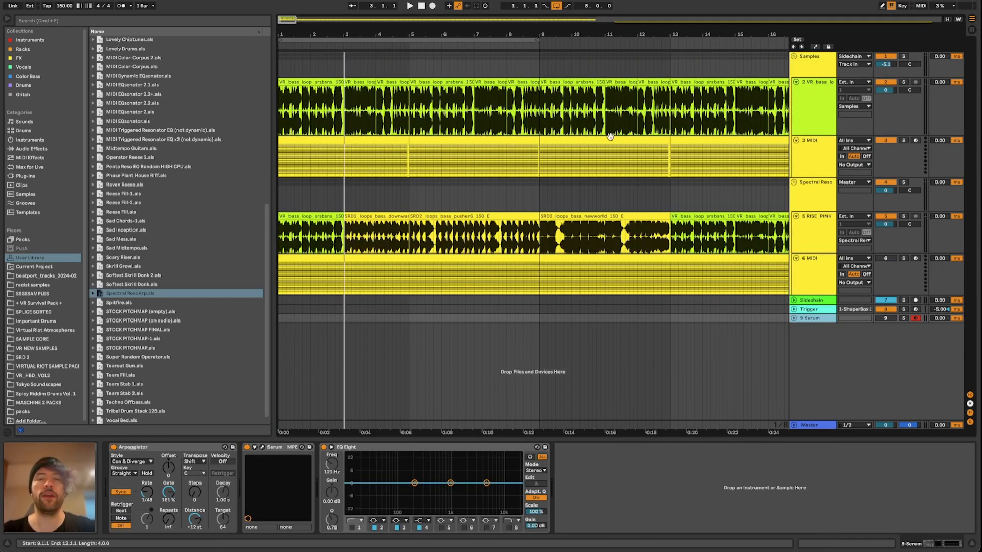
# Step: Review the Samples group's tracks and move the whole effect chain from the 2 VR bass loop track onto the Samples group
pyautogui.click(806, 76)
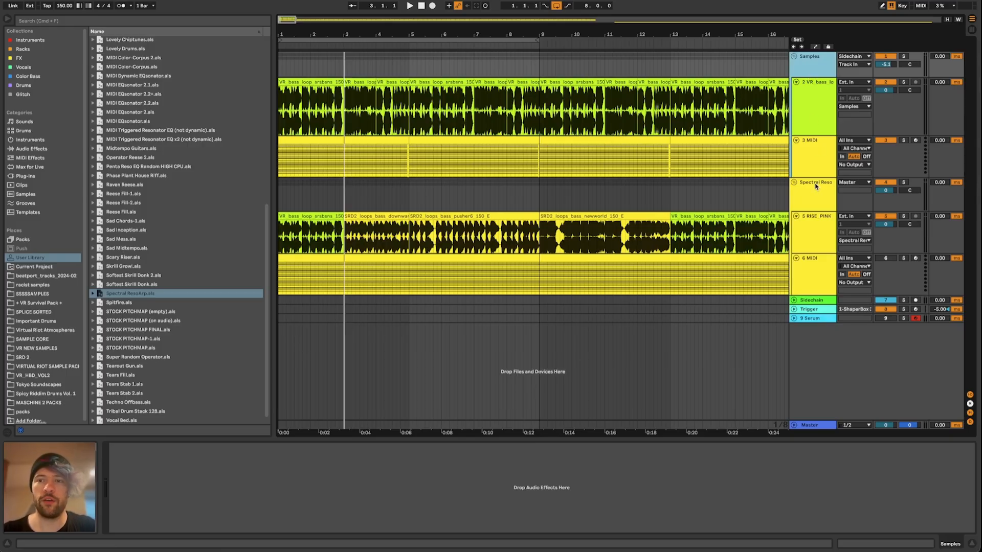
pyautogui.click(816, 186)
pyautogui.click(796, 70)
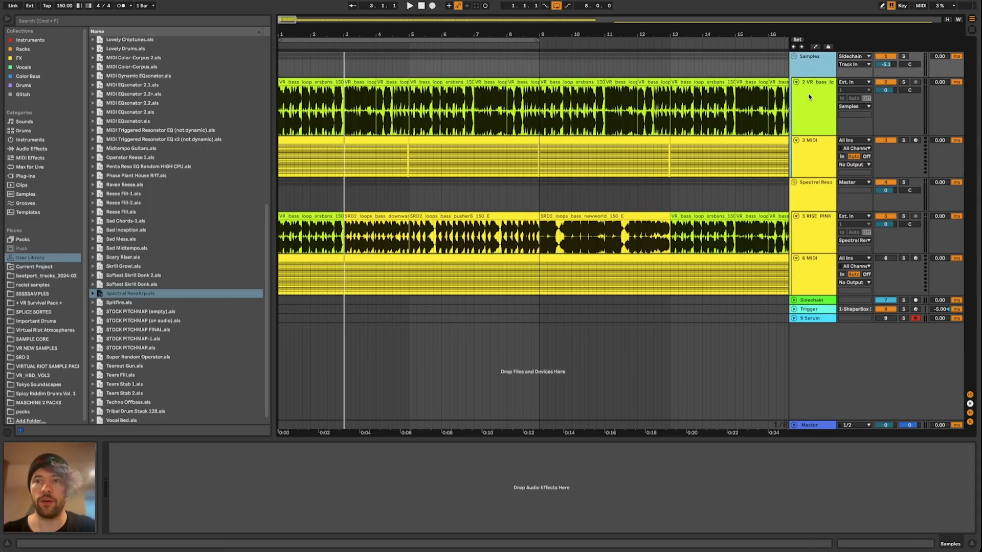
pyautogui.click(809, 156)
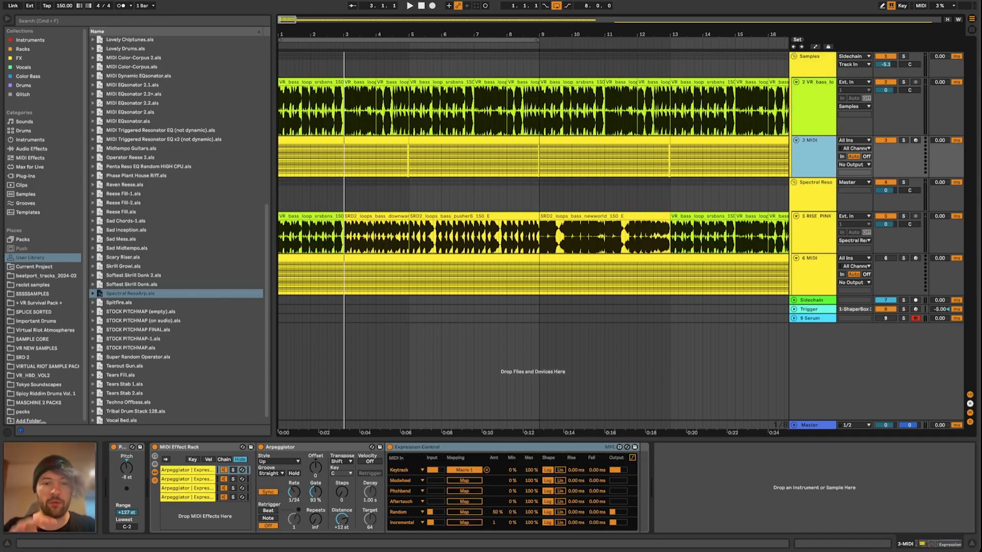
pyautogui.click(795, 126)
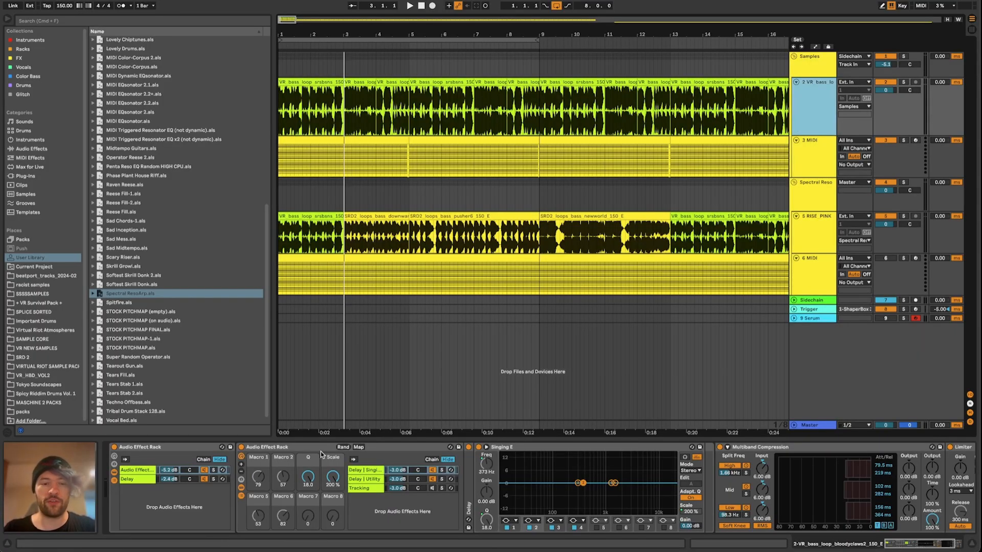
pyautogui.click(810, 75)
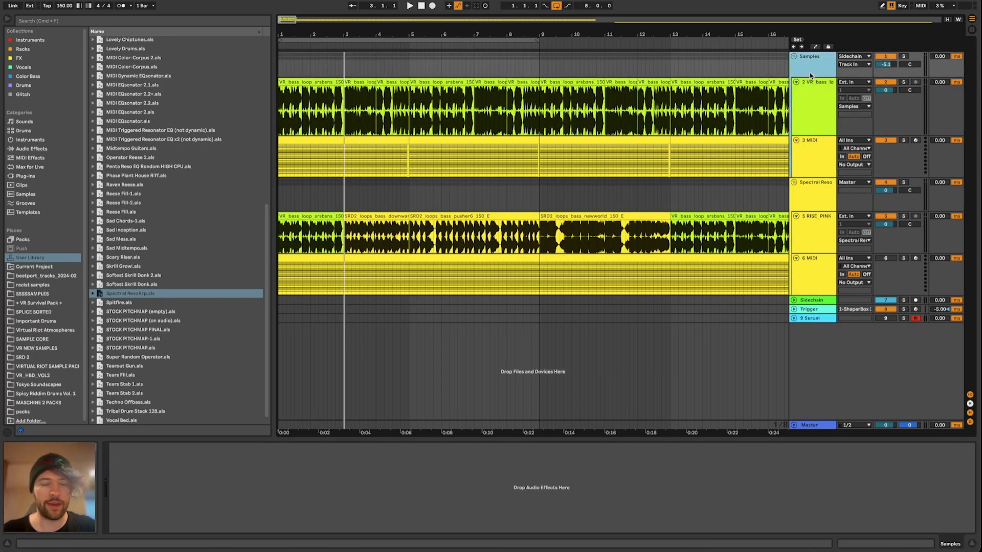
pyautogui.click(815, 90)
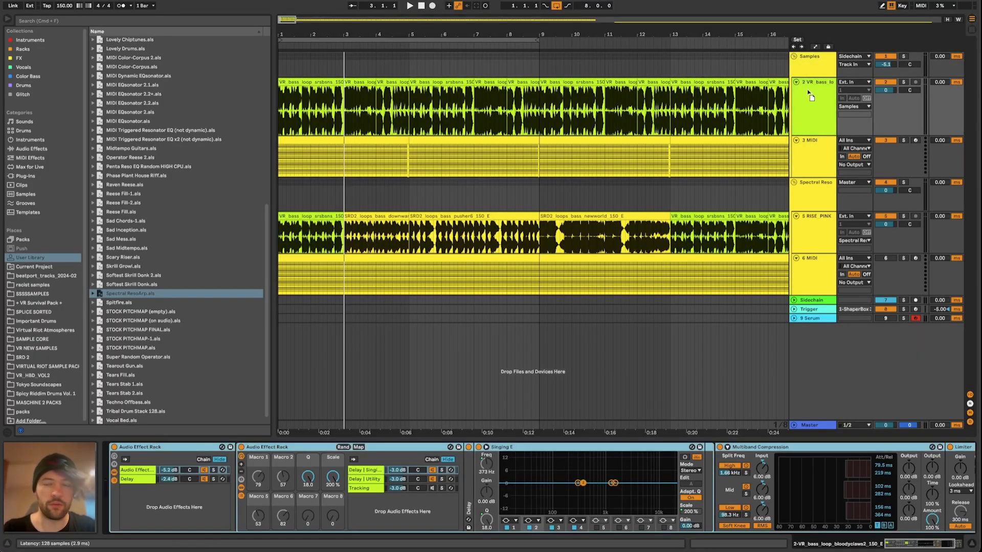
pyautogui.click(810, 72)
# Step: Insert three empty audio tracks after the 2 VR bass loop track inside the Samples group
pyautogui.click(811, 107)
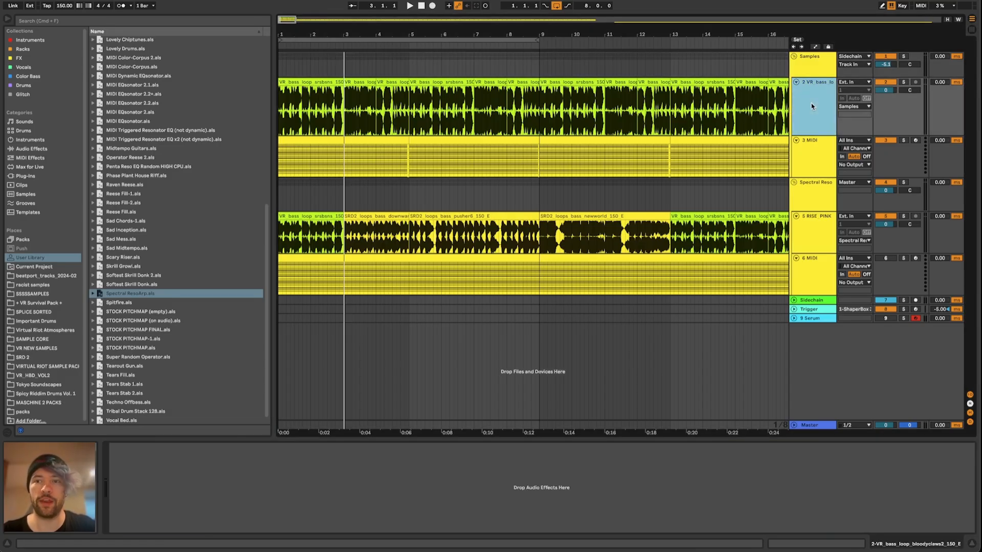
pyautogui.press('super+t')
pyautogui.press('super+t')
pyautogui.press('super+t')
pyautogui.click(813, 285)
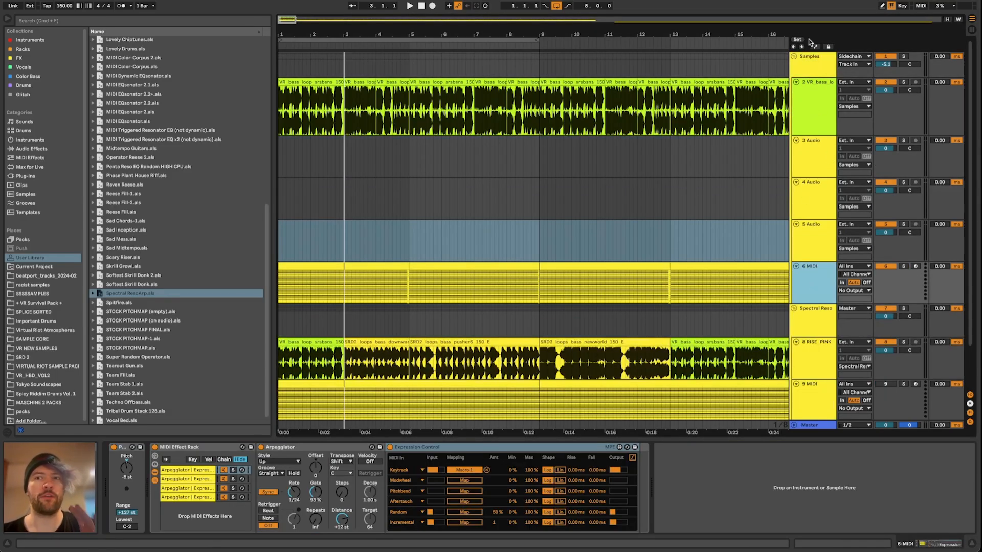
pyautogui.click(804, 94)
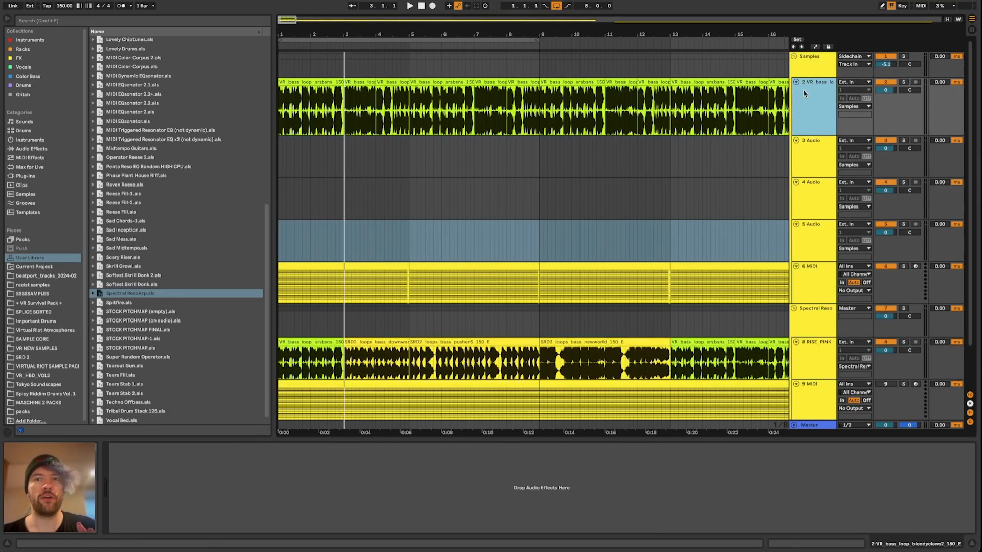
pyautogui.click(801, 279)
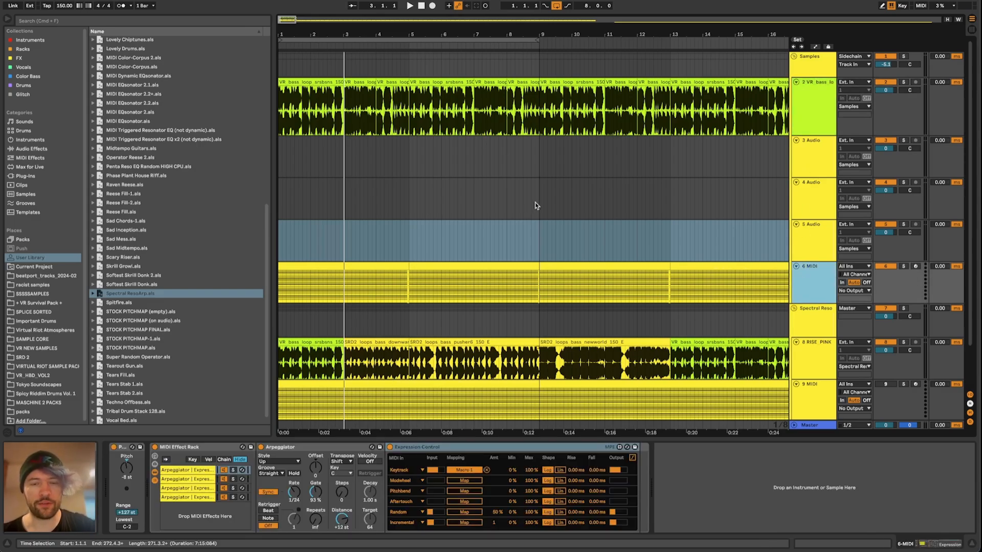
# Step: Select the three new audio tracks, 3 Audio through 5 Audio, together
pyautogui.scroll(-2, 449, 190)
pyautogui.press('-')
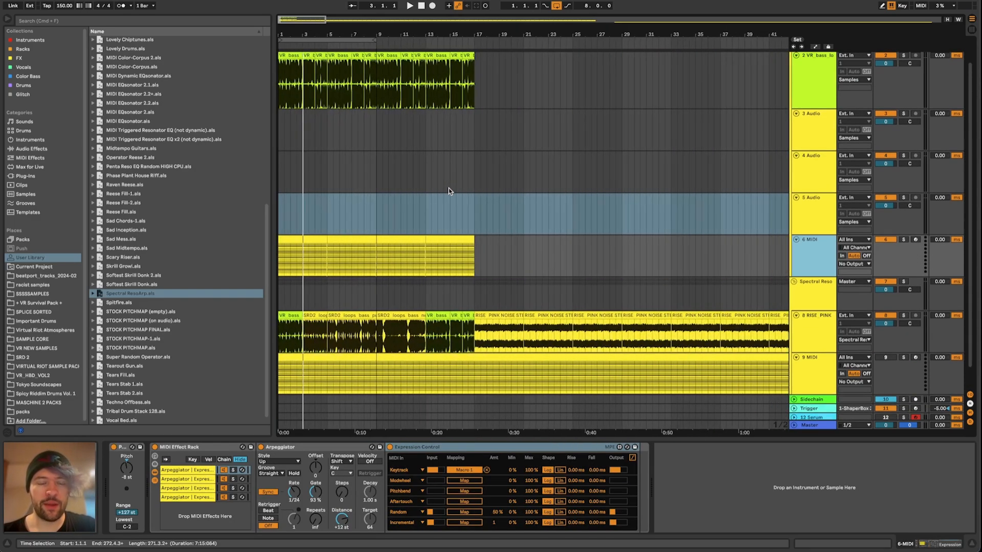
pyautogui.press('+')
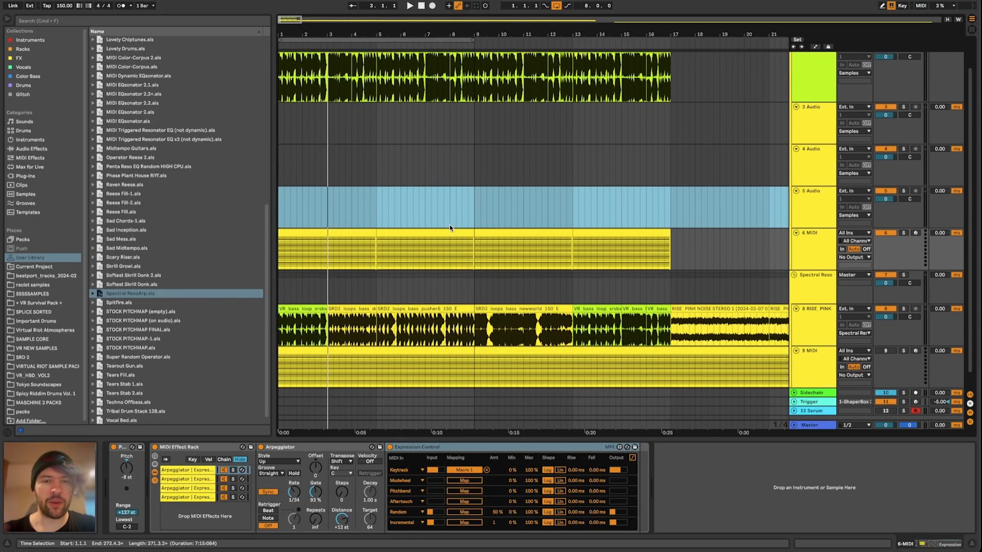
pyautogui.scroll(2, 449, 226)
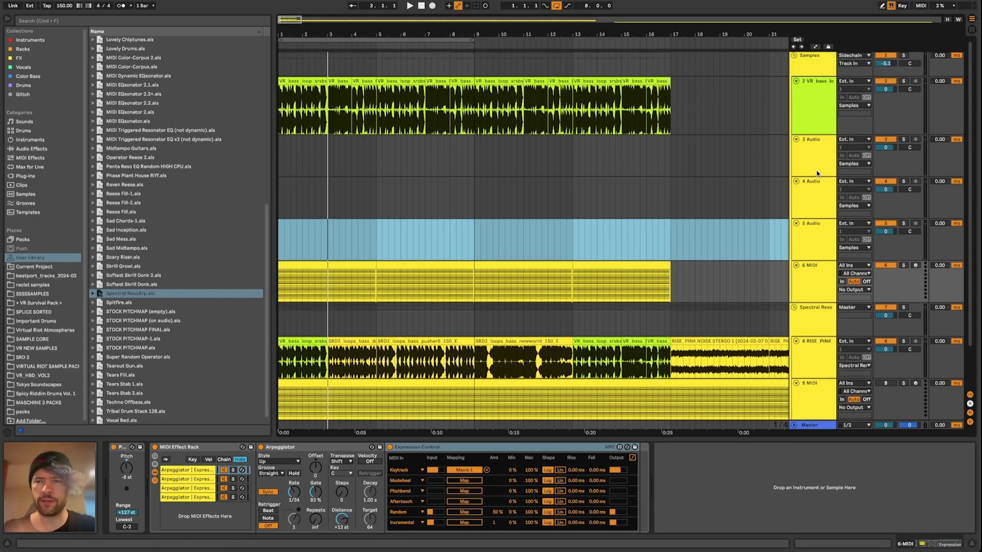
pyautogui.click(799, 221)
pyautogui.keyDown('shift'); pyautogui.click(813, 163); pyautogui.keyUp('shift')
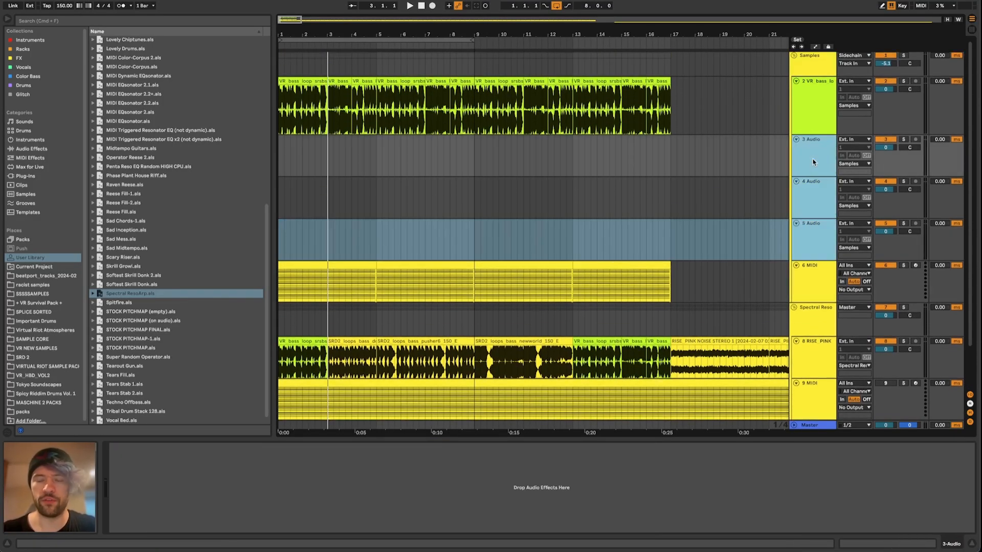